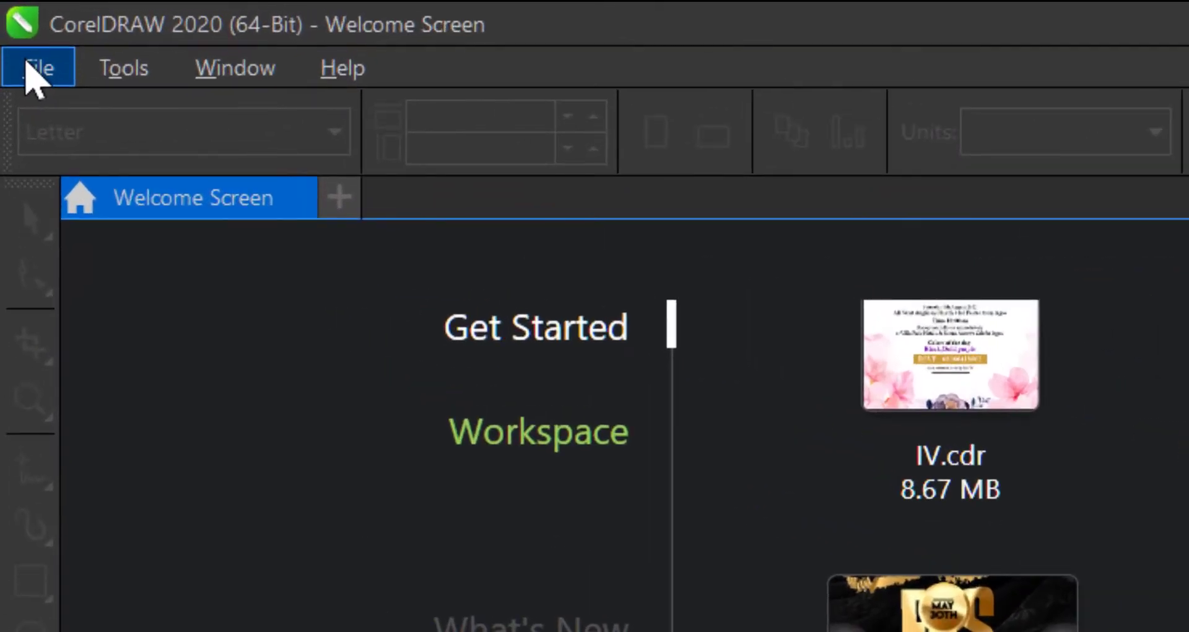
Step: Create a new custom-size document 4 inches wide and 5 inches high, in RGB at 300 dpi
{"action": "left_click", "coordinate": [31, 75]}
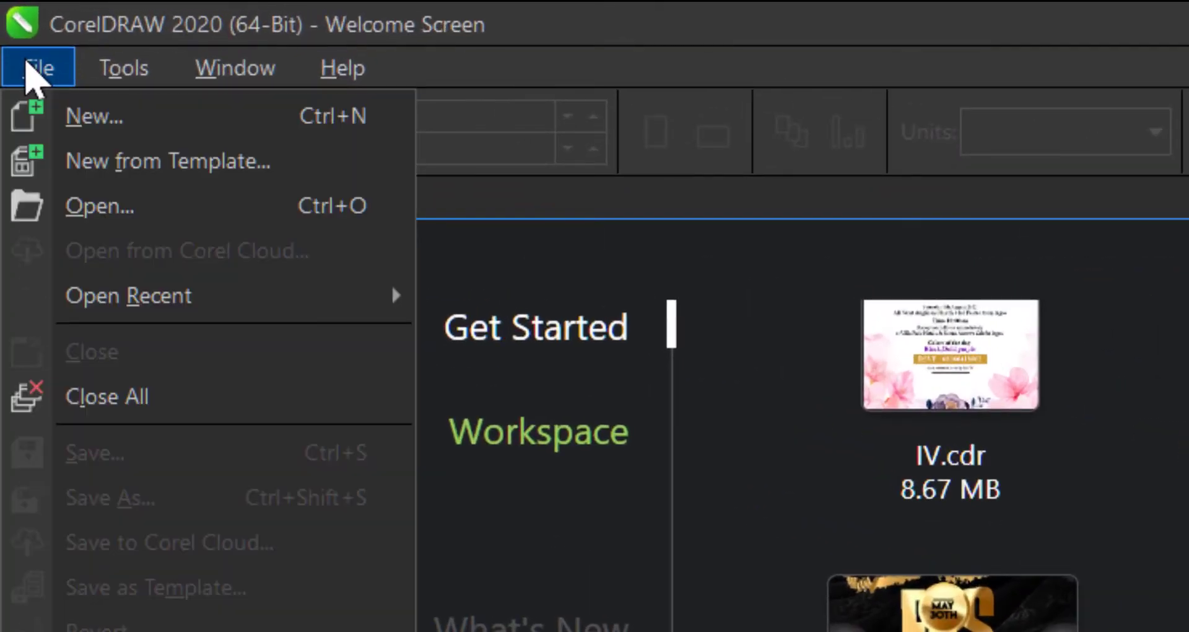
{"action": "mouse_move", "coordinate": [28, 81]}
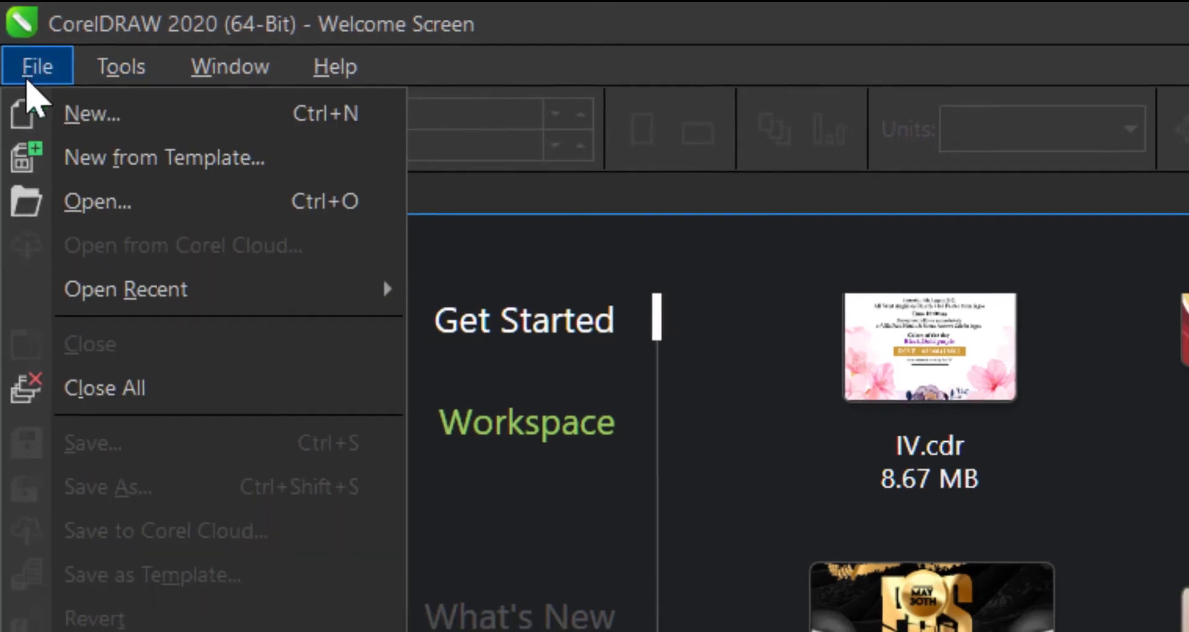
{"action": "left_click", "coordinate": [71, 107]}
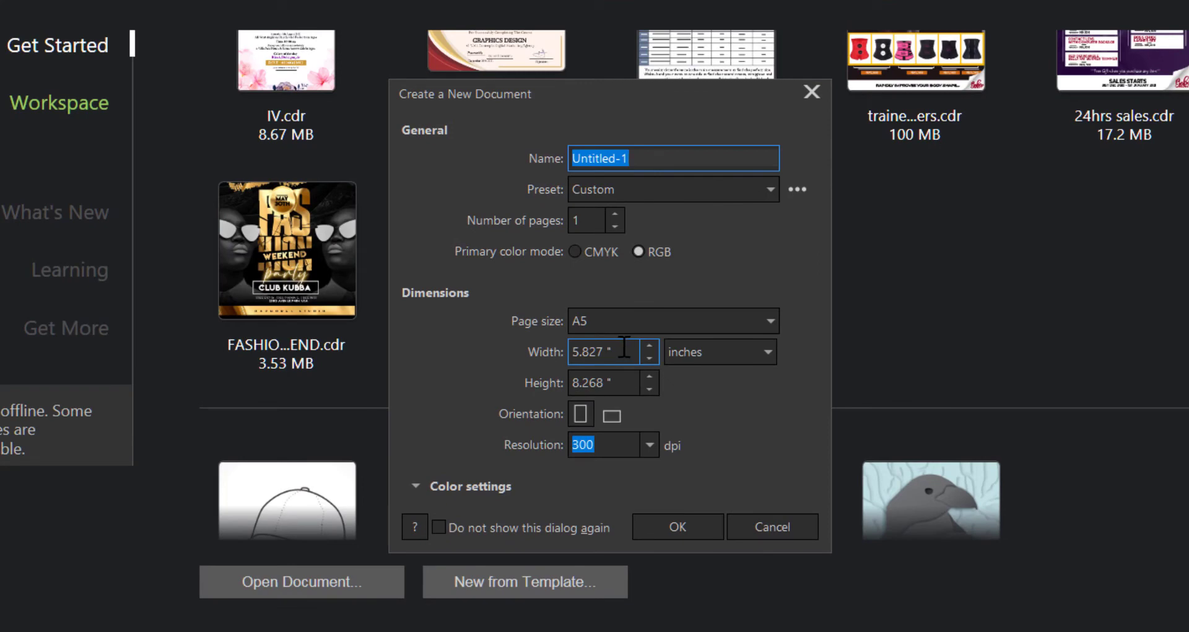
{"action": "left_click", "coordinate": [624, 350]}
{"action": "left_click_drag", "start_coordinate": [604, 351], "coordinate": [524, 359]}
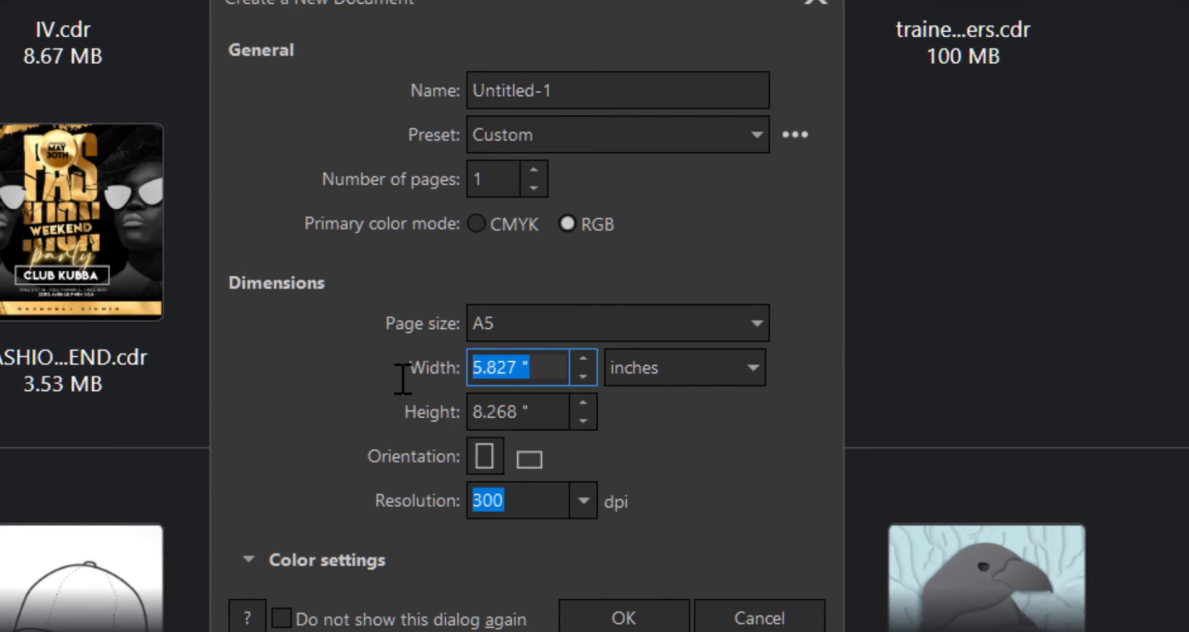
{"action": "type", "text": "4"}
{"action": "key", "text": "Tab"}
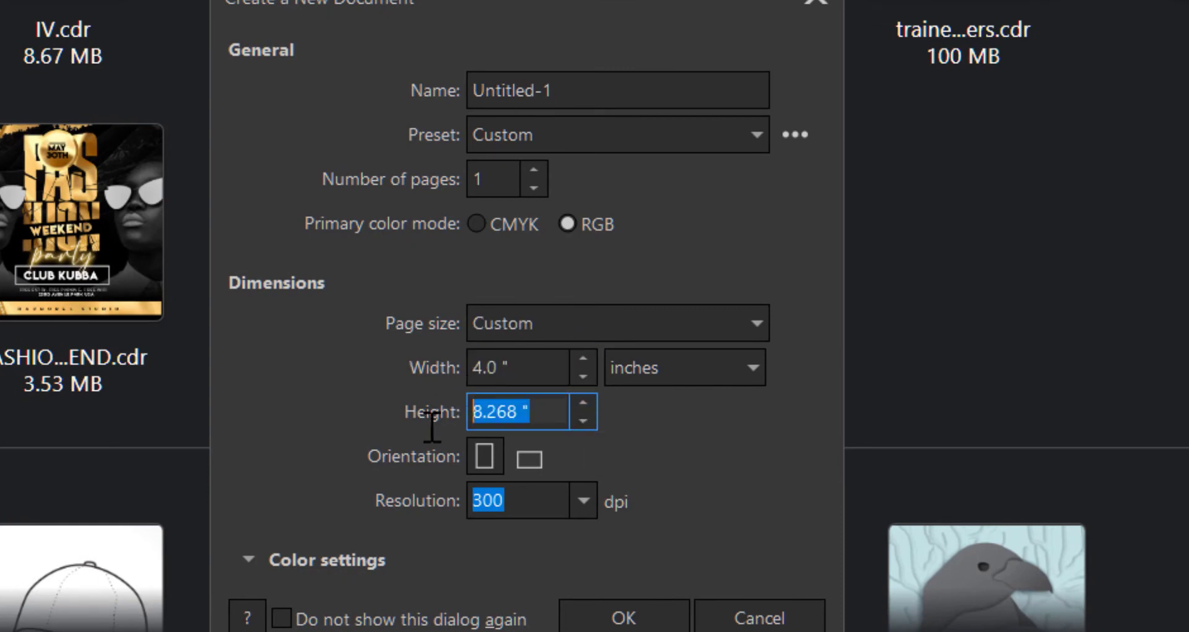
{"action": "type", "text": "5"}
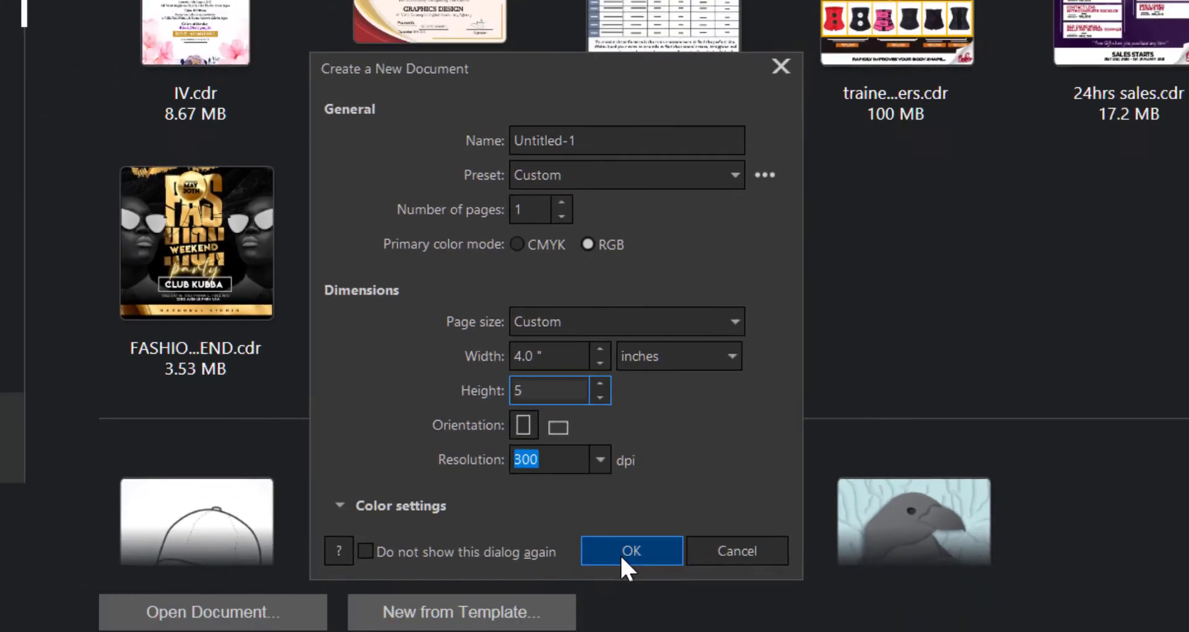
{"action": "left_click", "coordinate": [613, 620]}
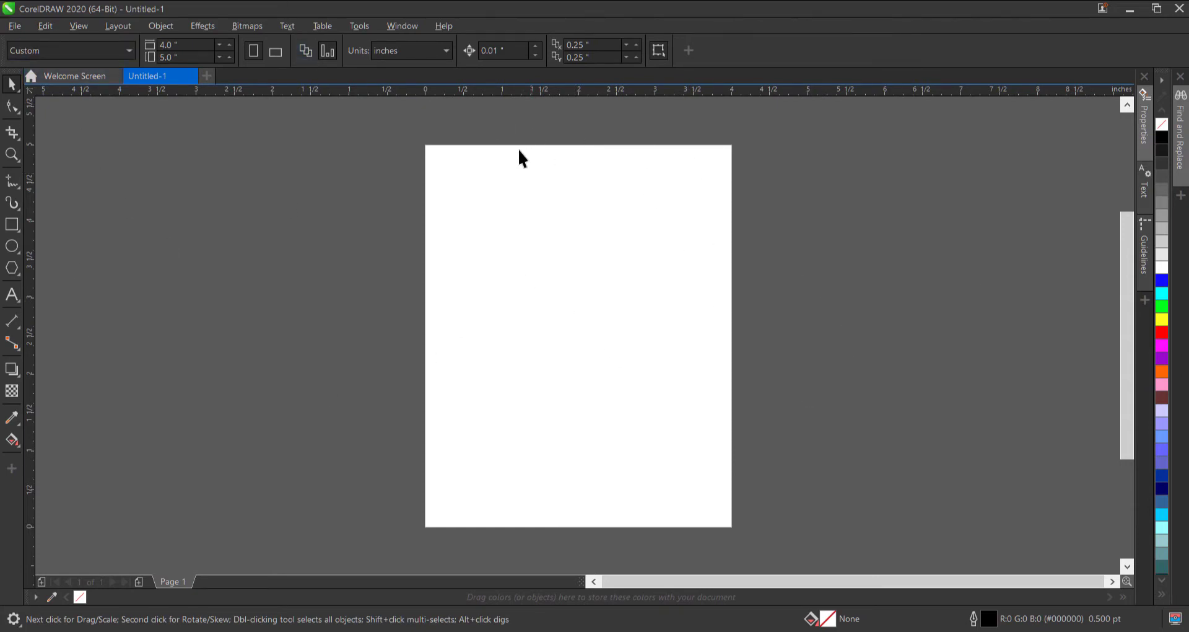
{"action": "left_click_drag", "start_coordinate": [373, 135], "coordinate": [745, 525]}
{"action": "scroll", "coordinate": [499, 444], "scroll_direction": "down", "scroll_amount": 2}
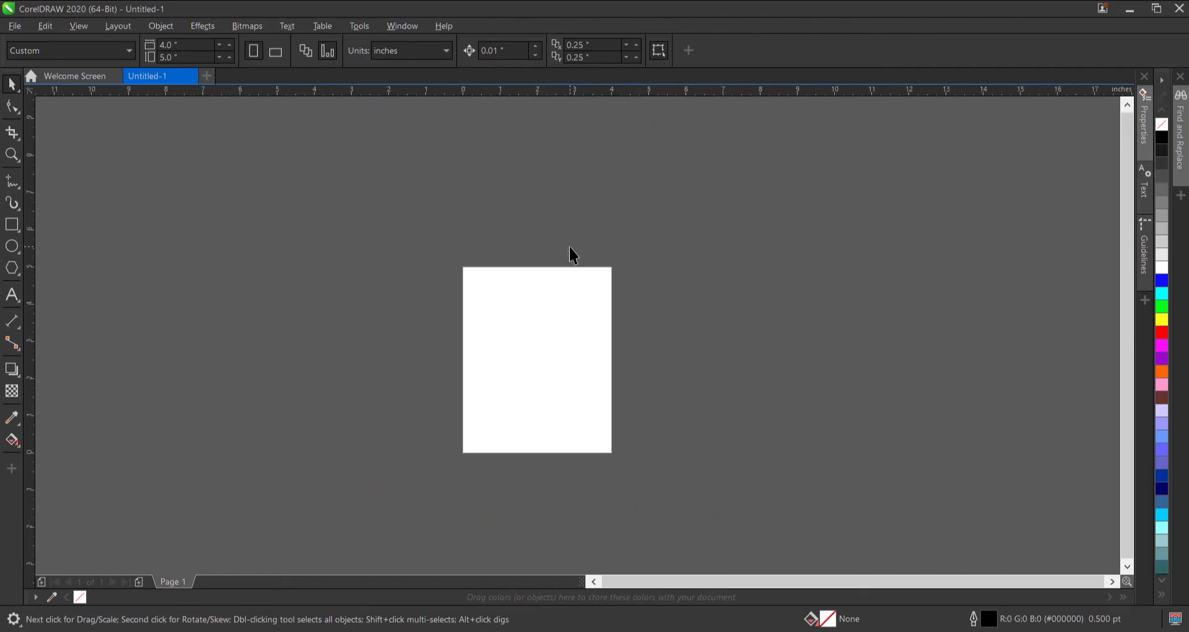
{"action": "scroll", "coordinate": [541, 328], "scroll_direction": "up", "scroll_amount": 2}
{"action": "scroll", "coordinate": [541, 332], "scroll_direction": "down", "scroll_amount": 2}
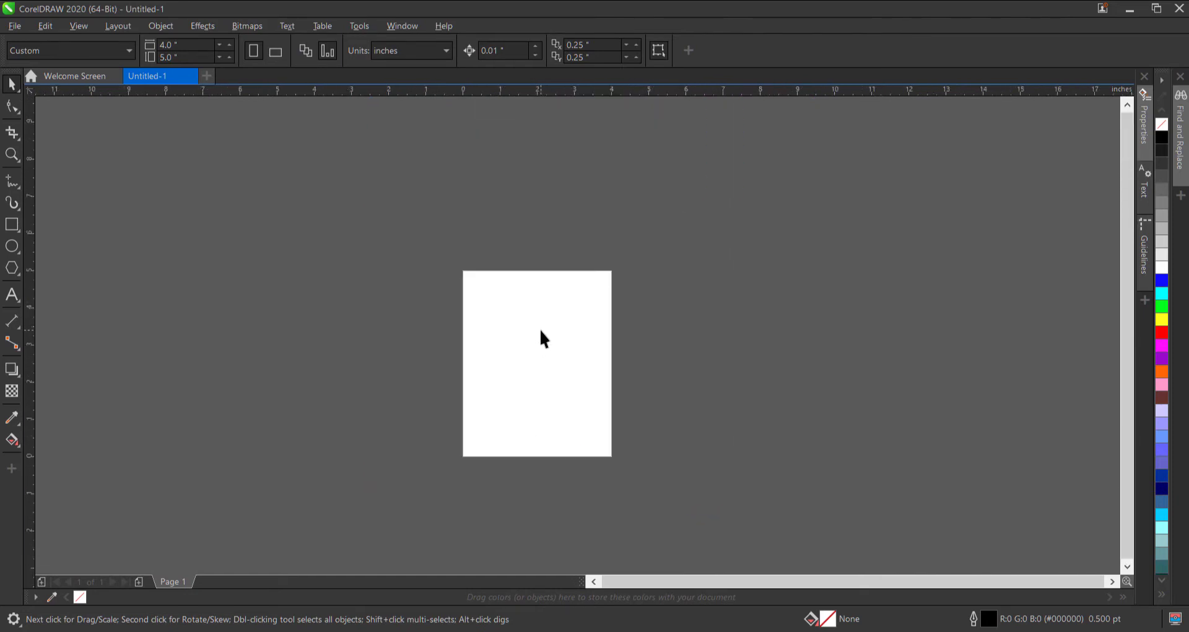
{"action": "scroll", "coordinate": [542, 334], "scroll_direction": "up", "scroll_amount": 2}
Step: Add a rectangle the size of the page and fill it with dark red #960019
{"action": "left_click", "coordinate": [5, 224]}
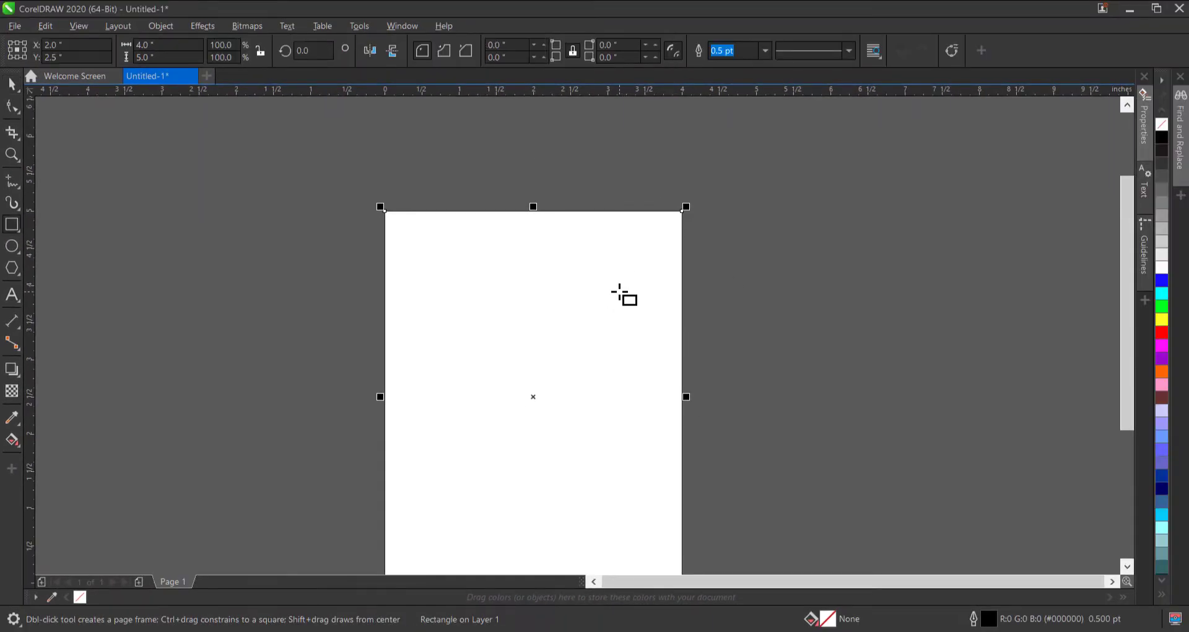
{"action": "key", "text": "F4"}
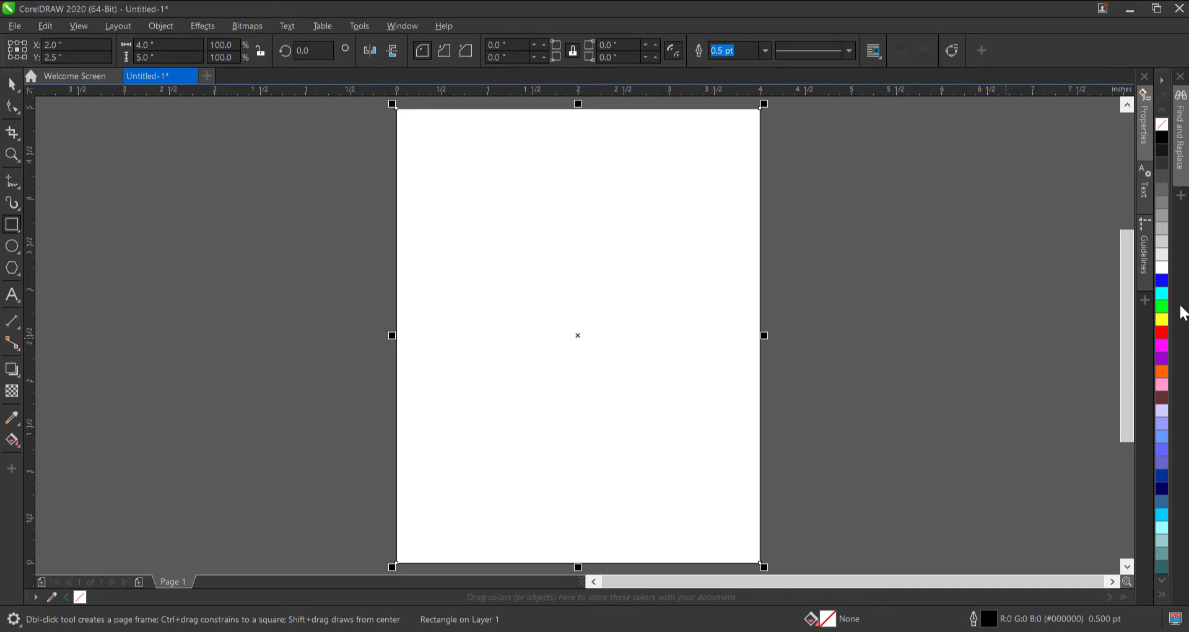
{"action": "left_click_drag", "start_coordinate": [1167, 337], "coordinate": [1153, 344]}
{"action": "left_click_drag", "start_coordinate": [1097, 273], "coordinate": [1060, 367]}
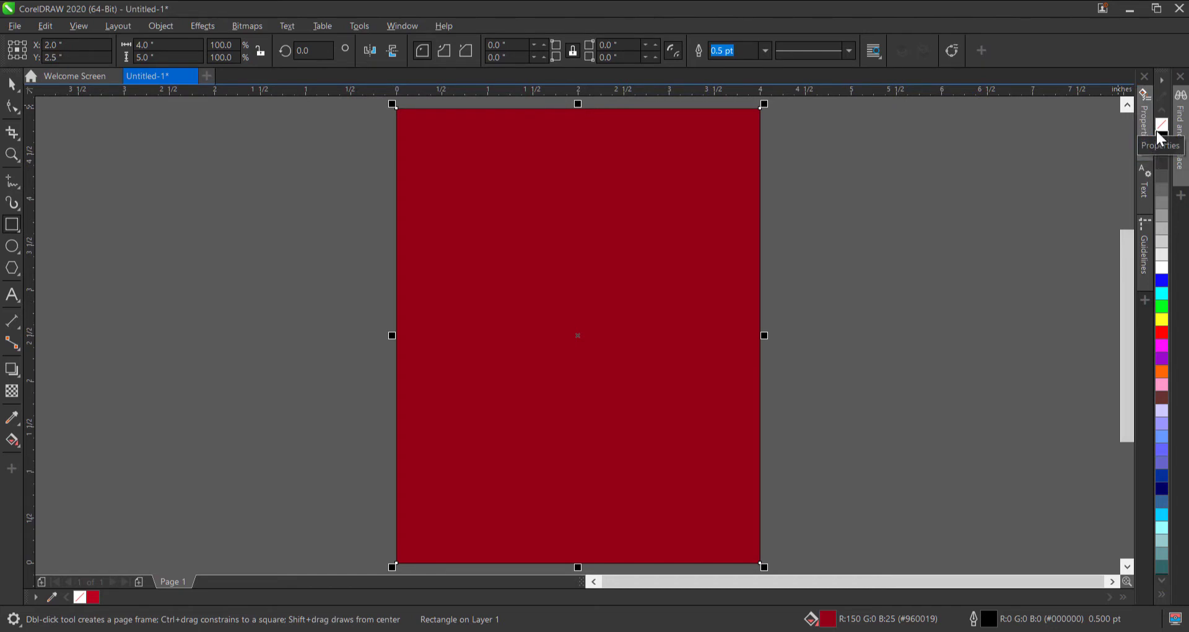
Step: Mix black into the background rectangle's fill until it is #7A0015, and remove its outline
{"action": "left_click", "coordinate": [1160, 136], "text": "ctrl"}
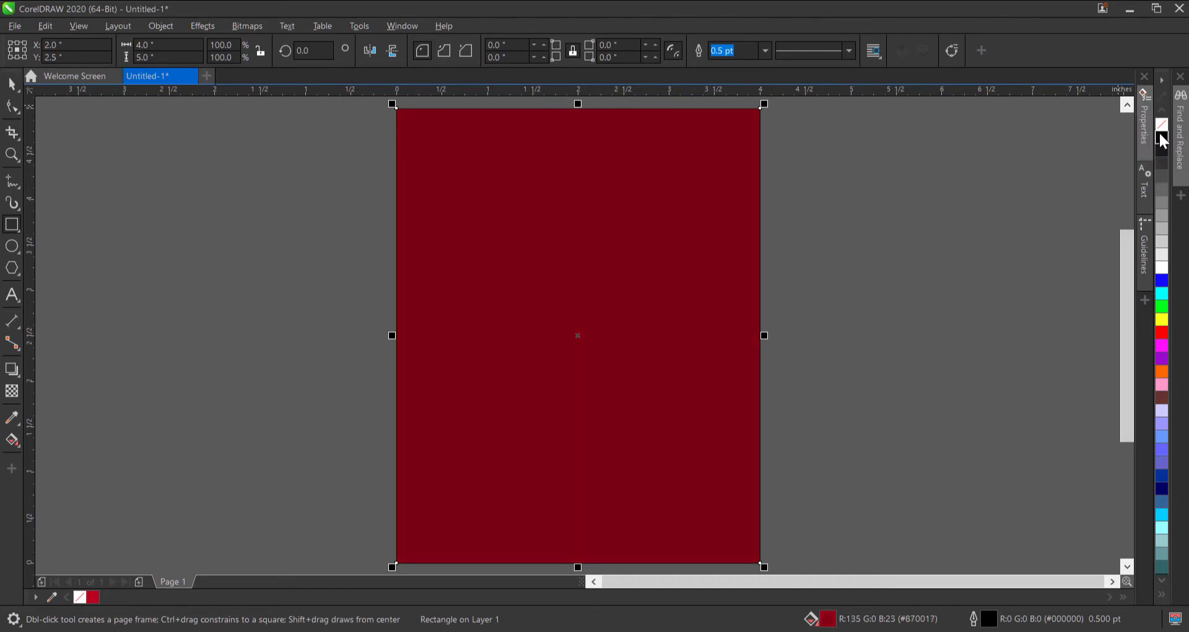
{"action": "left_click", "coordinate": [1162, 138], "text": "ctrl"}
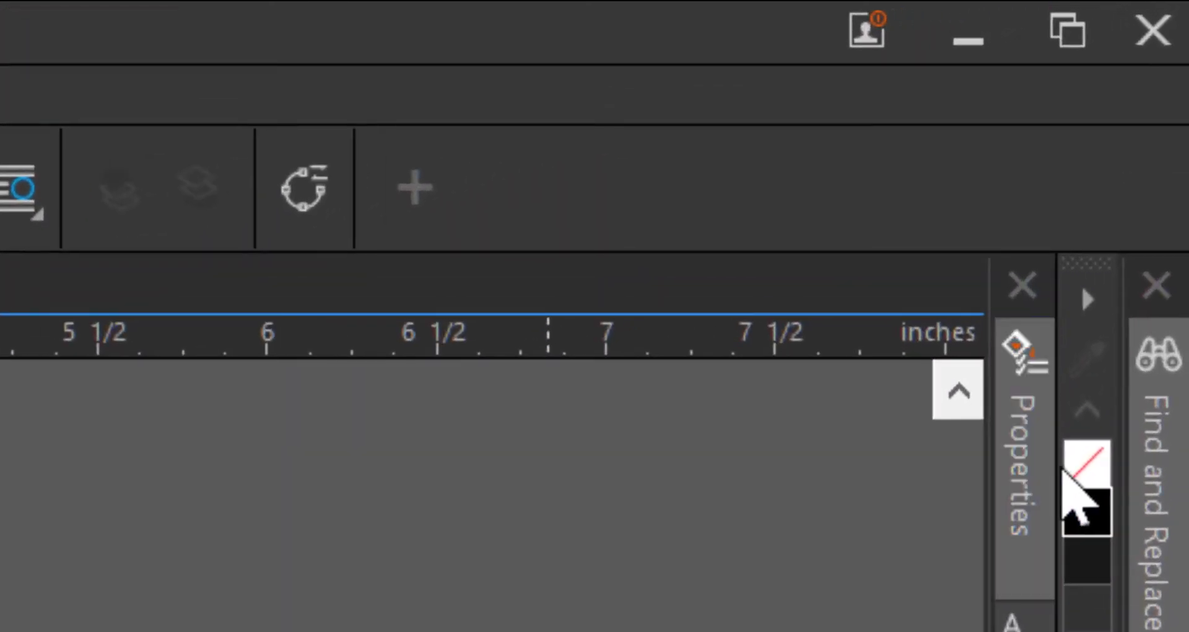
{"action": "left_click_drag", "start_coordinate": [1072, 469], "coordinate": [0, 557]}
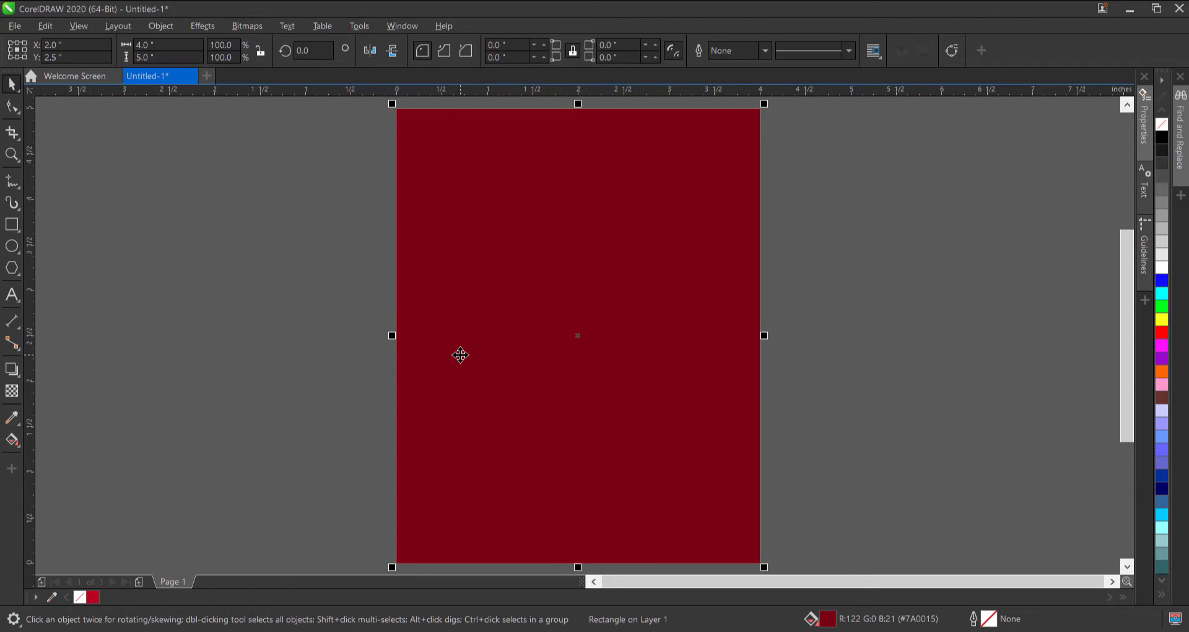
{"action": "left_click", "coordinate": [316, 246]}
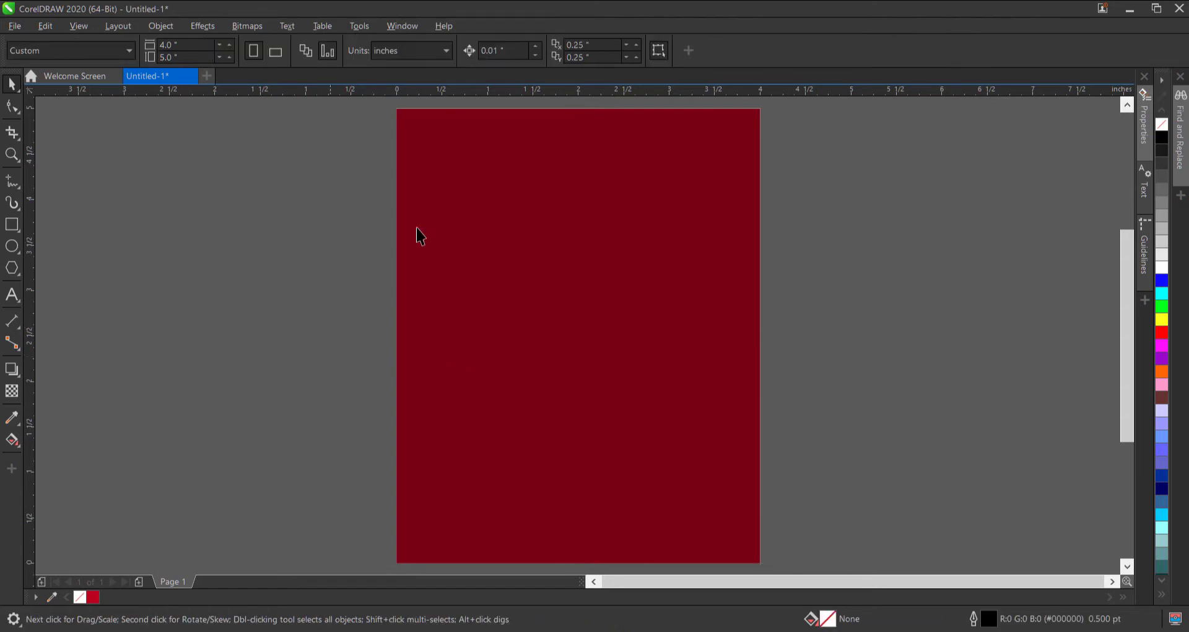
{"action": "left_click", "coordinate": [486, 222]}
Step: Import the photo of the couple with wine glasses from the RESOURCES folder into the document
{"action": "mouse_move", "coordinate": [514, 622]}
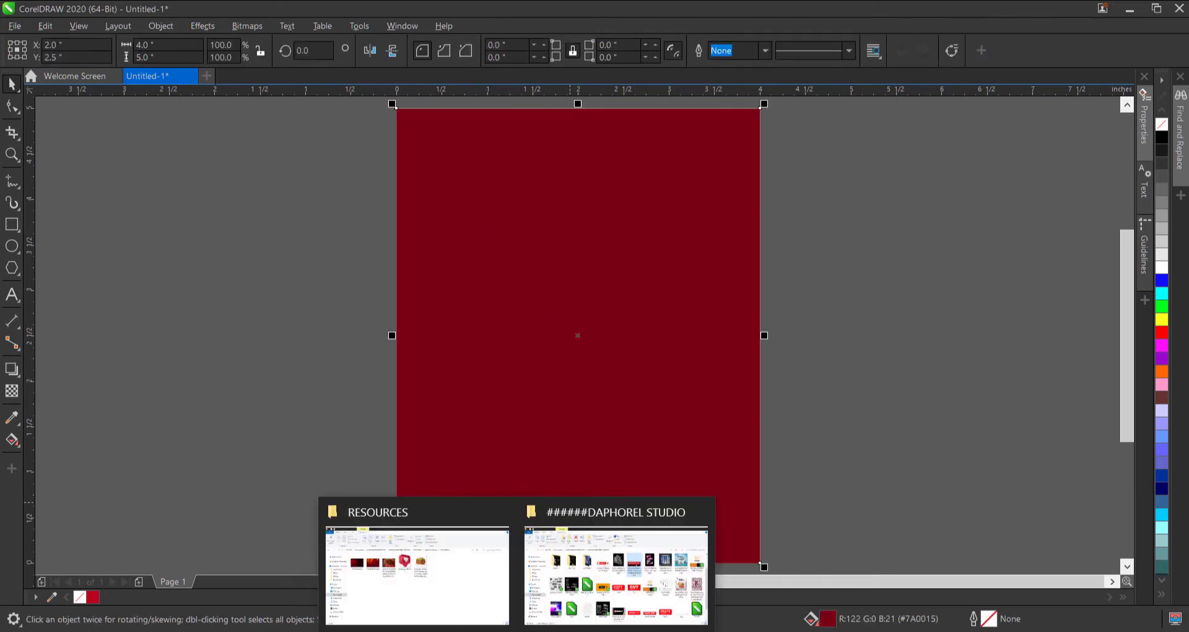
{"action": "left_click", "coordinate": [449, 604]}
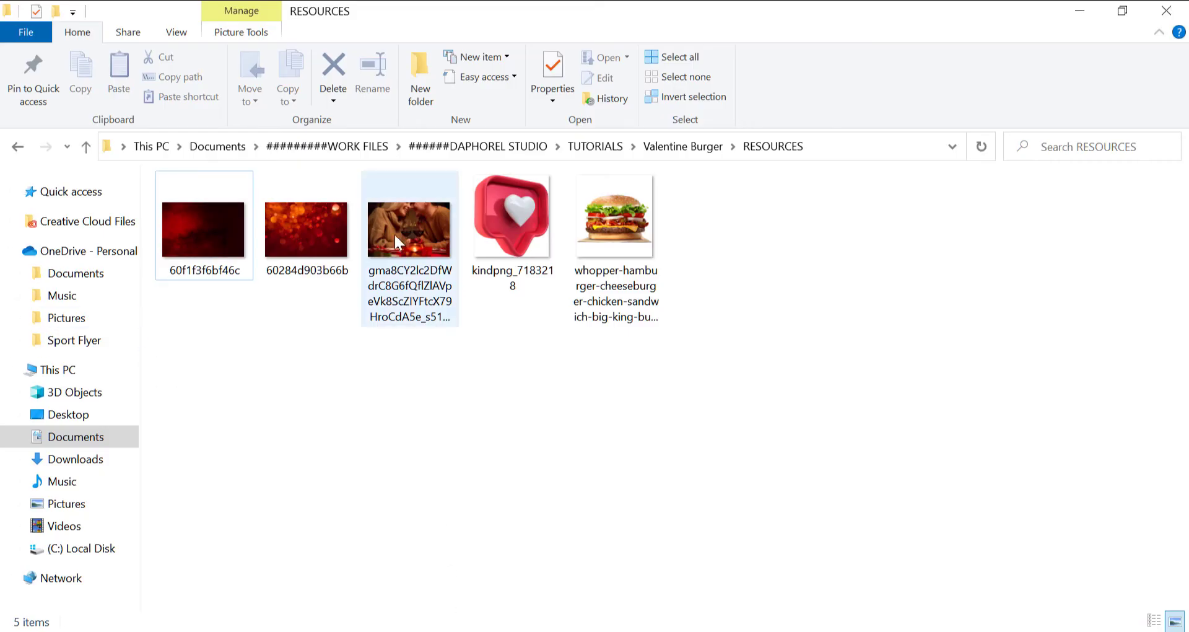
{"action": "left_click_drag", "start_coordinate": [415, 227], "coordinate": [258, 307]}
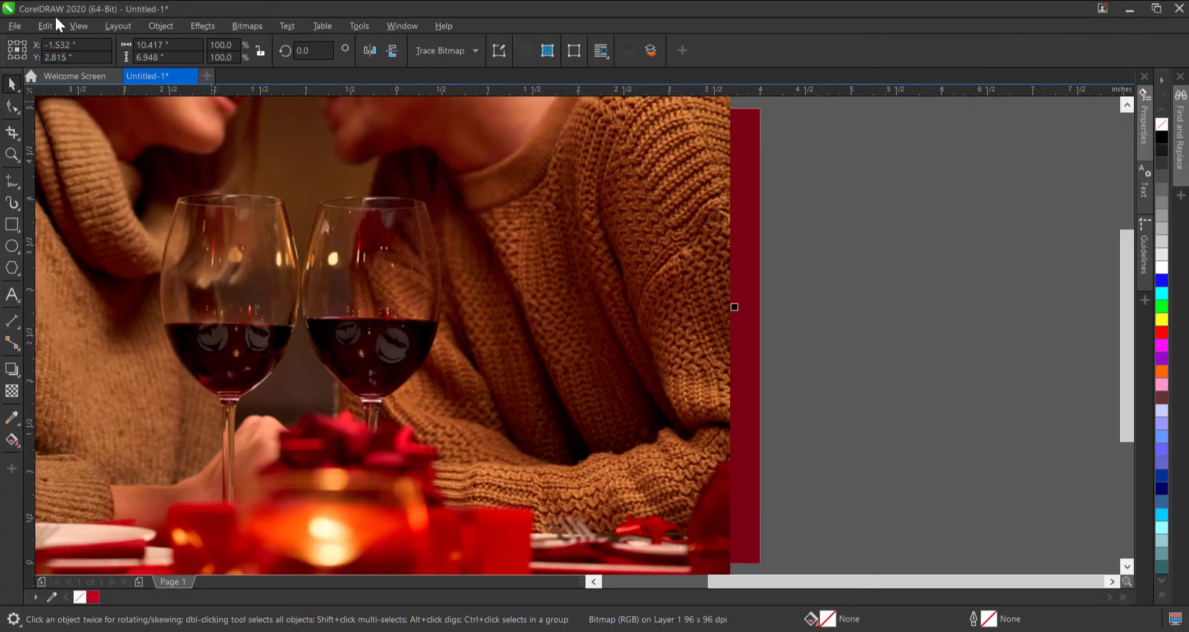
{"action": "left_click", "coordinate": [14, 26]}
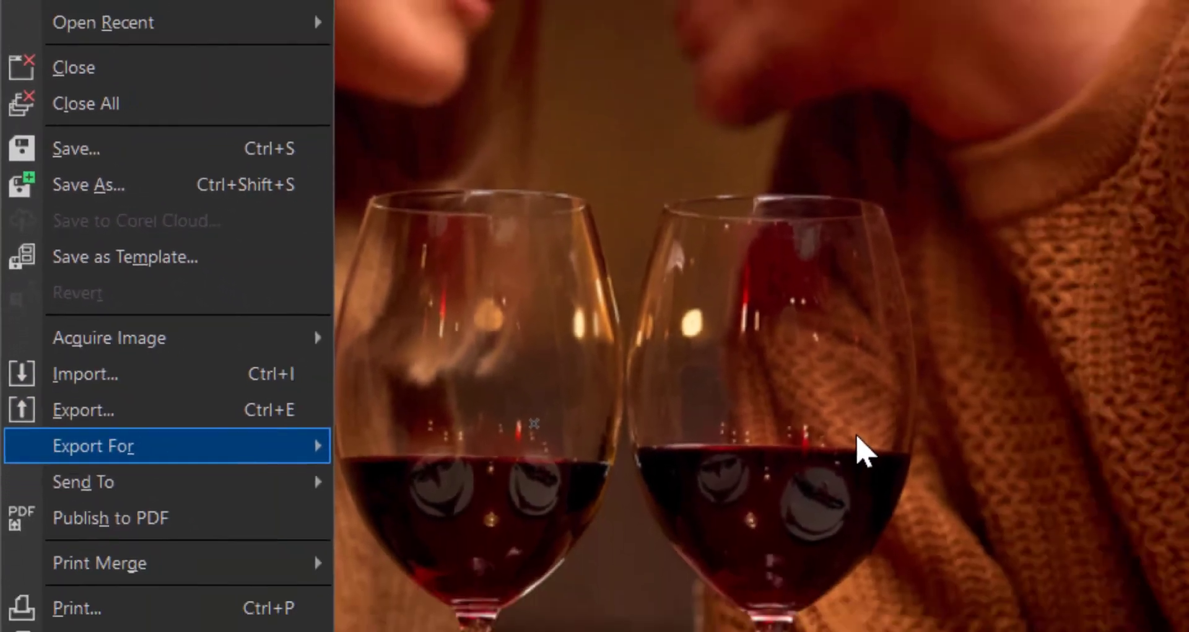
{"action": "left_click", "coordinate": [1066, 489]}
Step: Centre the couple photo on the page and scale it proportionally to the 4-inch page width
{"action": "scroll", "coordinate": [985, 459], "scroll_direction": "down", "scroll_amount": 1}
{"action": "left_click_drag", "start_coordinate": [365, 296], "coordinate": [515, 328]}
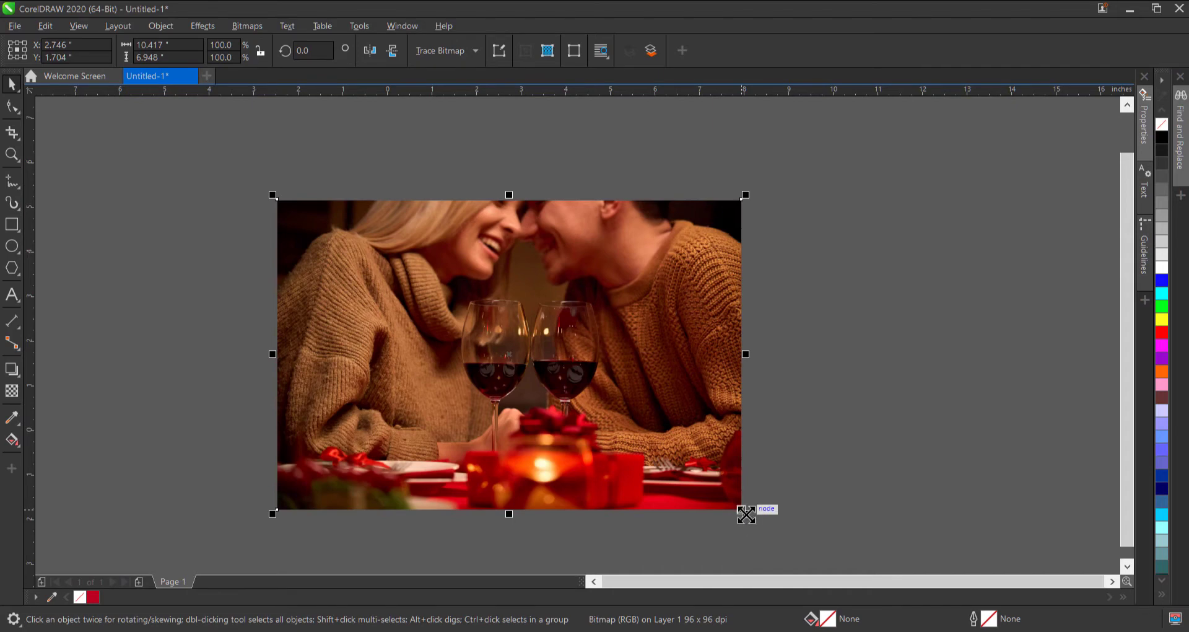
{"action": "left_click_drag", "start_coordinate": [745, 513], "coordinate": [589, 414]}
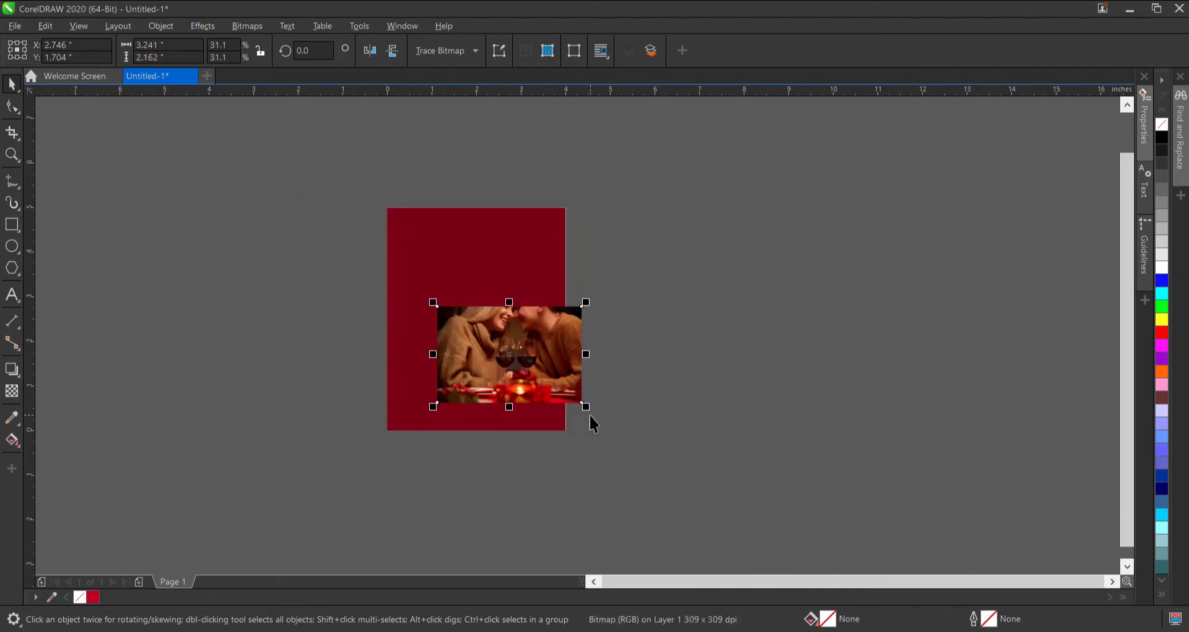
{"action": "left_click_drag", "start_coordinate": [547, 329], "coordinate": [508, 312]}
{"action": "scroll", "coordinate": [513, 314], "scroll_direction": "up", "scroll_amount": 2}
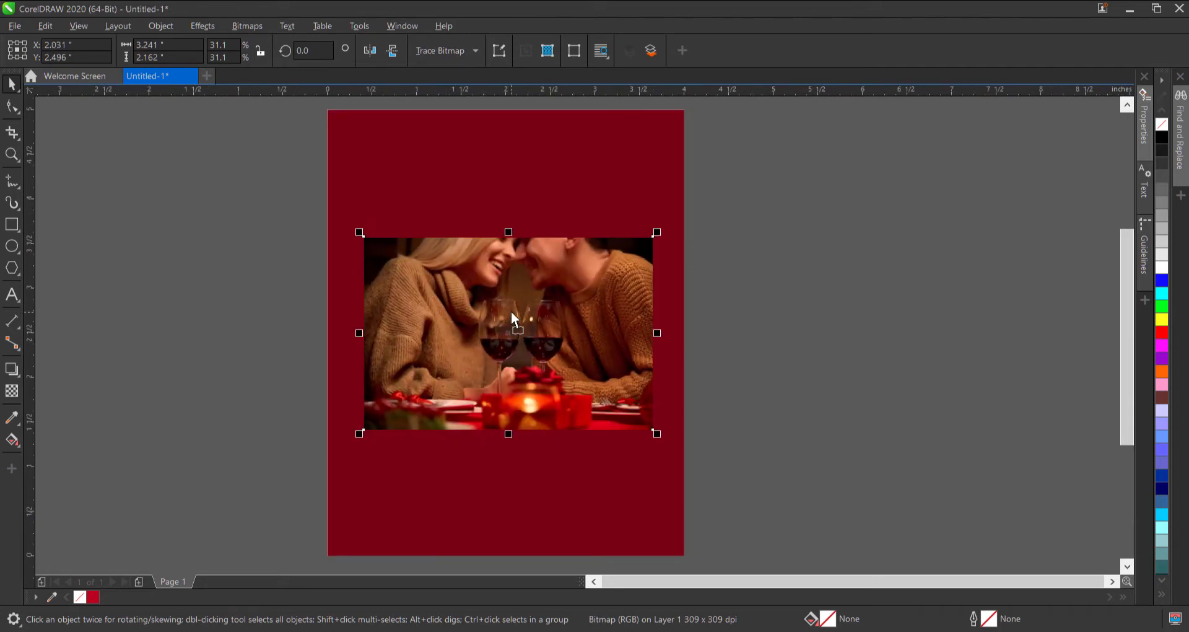
{"action": "key", "text": "p"}
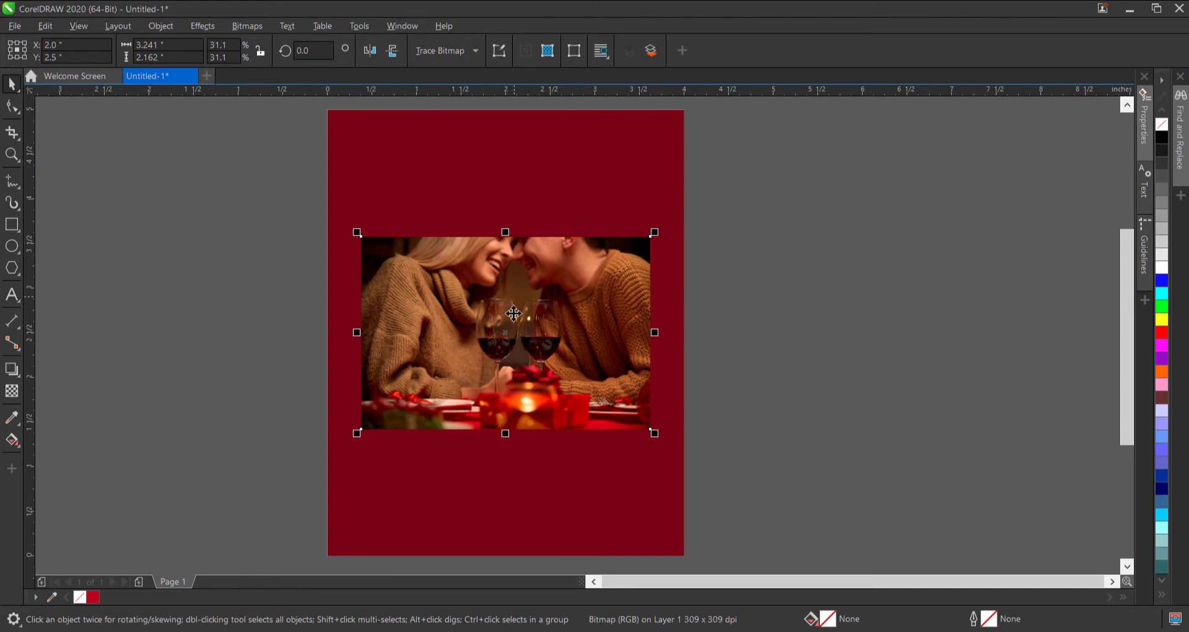
{"action": "left_click_drag", "start_coordinate": [654, 432], "coordinate": [689, 460]}
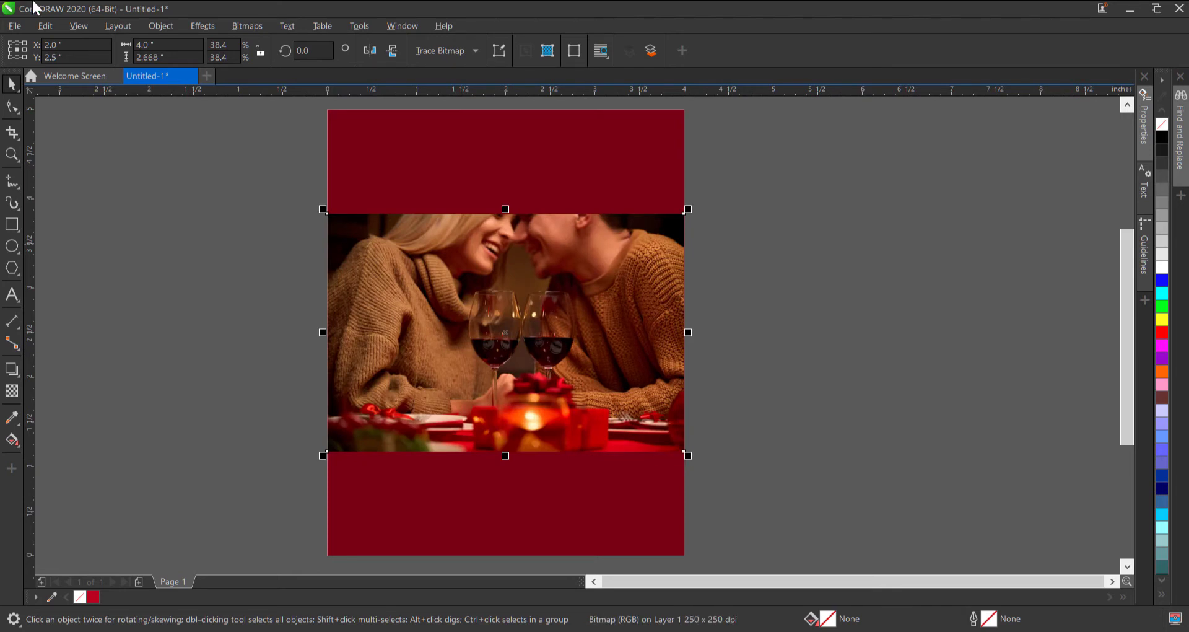
Step: Apply a vertical fountain transparency to the couple photo, fading its lower part from the wine glasses down into the red background
{"action": "left_click", "coordinate": [187, 408]}
{"action": "left_click", "coordinate": [478, 348]}
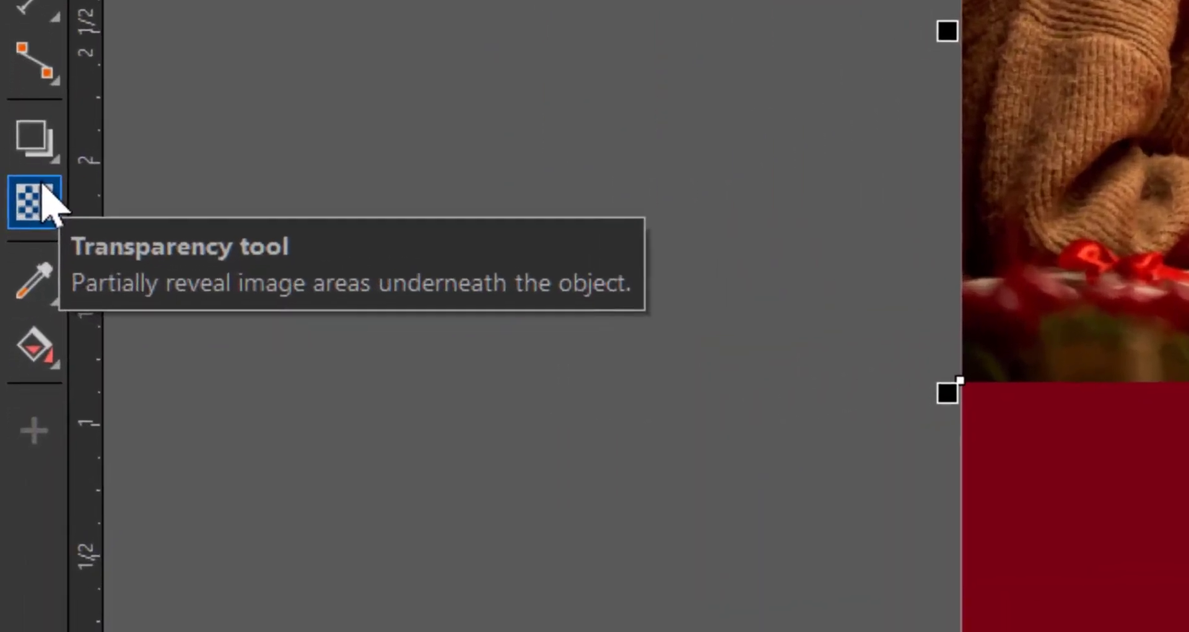
{"action": "left_click", "coordinate": [43, 192]}
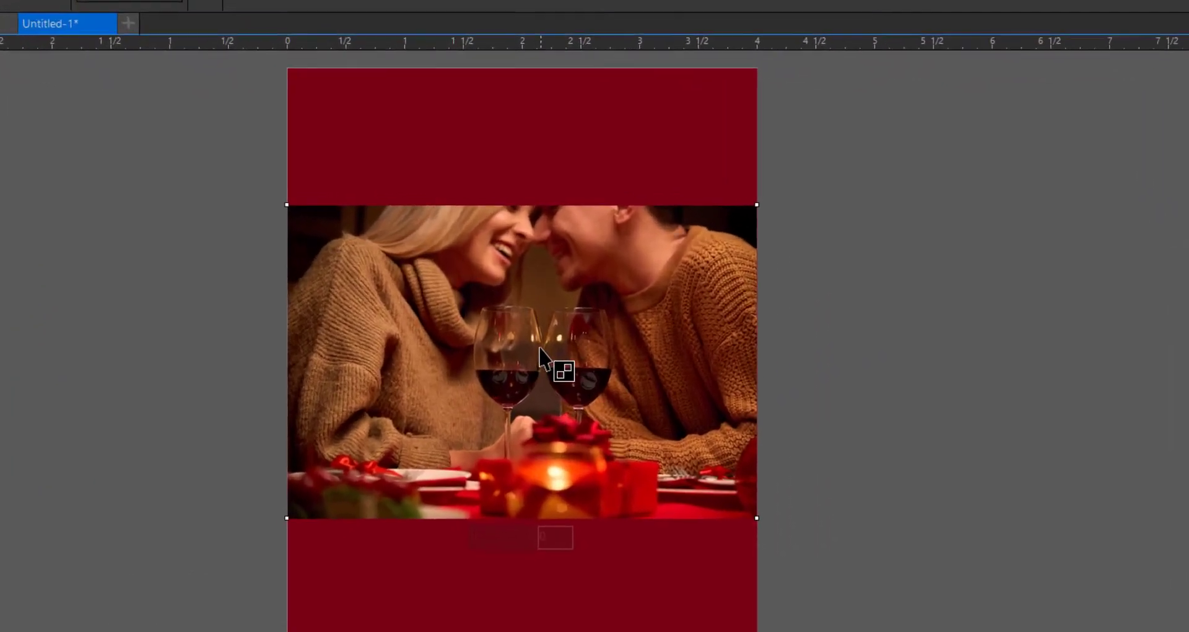
{"action": "key", "text": "space"}
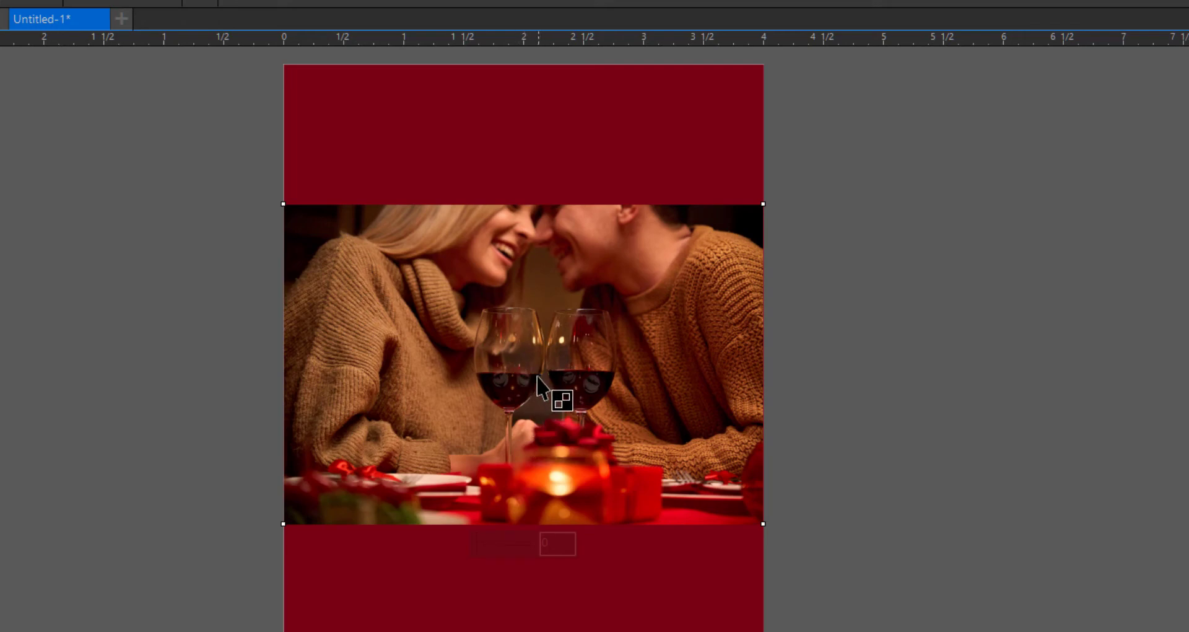
{"action": "left_click_drag", "start_coordinate": [536, 374], "coordinate": [542, 519]}
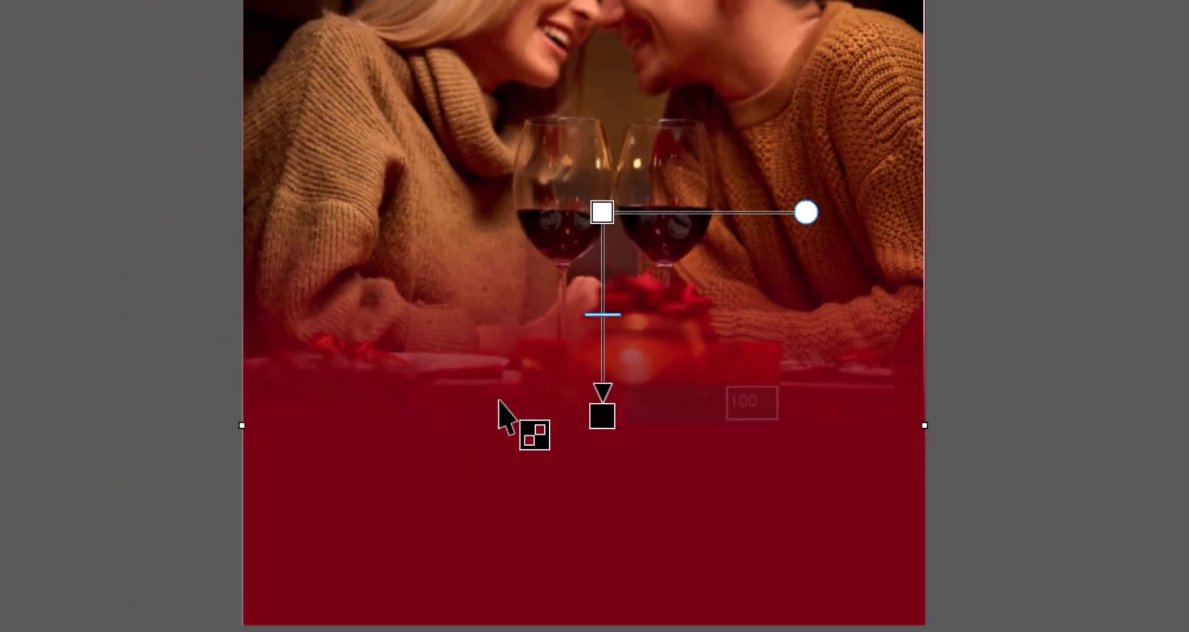
{"action": "scroll", "coordinate": [562, 476], "scroll_direction": "up", "scroll_amount": 2}
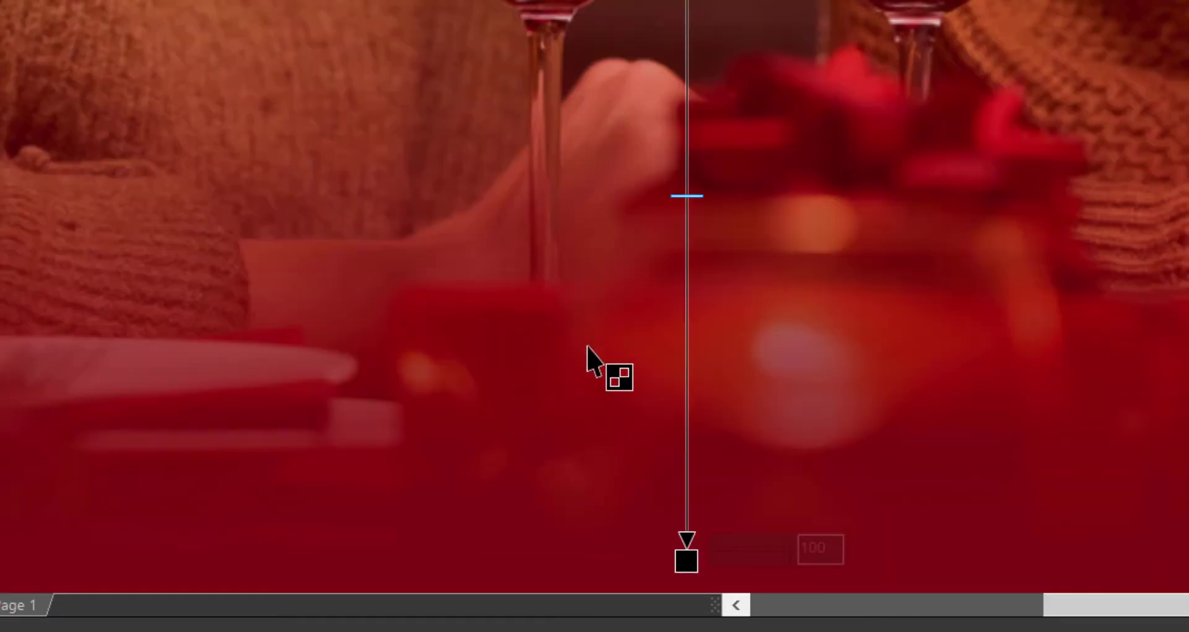
{"action": "scroll", "coordinate": [584, 252], "scroll_direction": "down", "scroll_amount": 3}
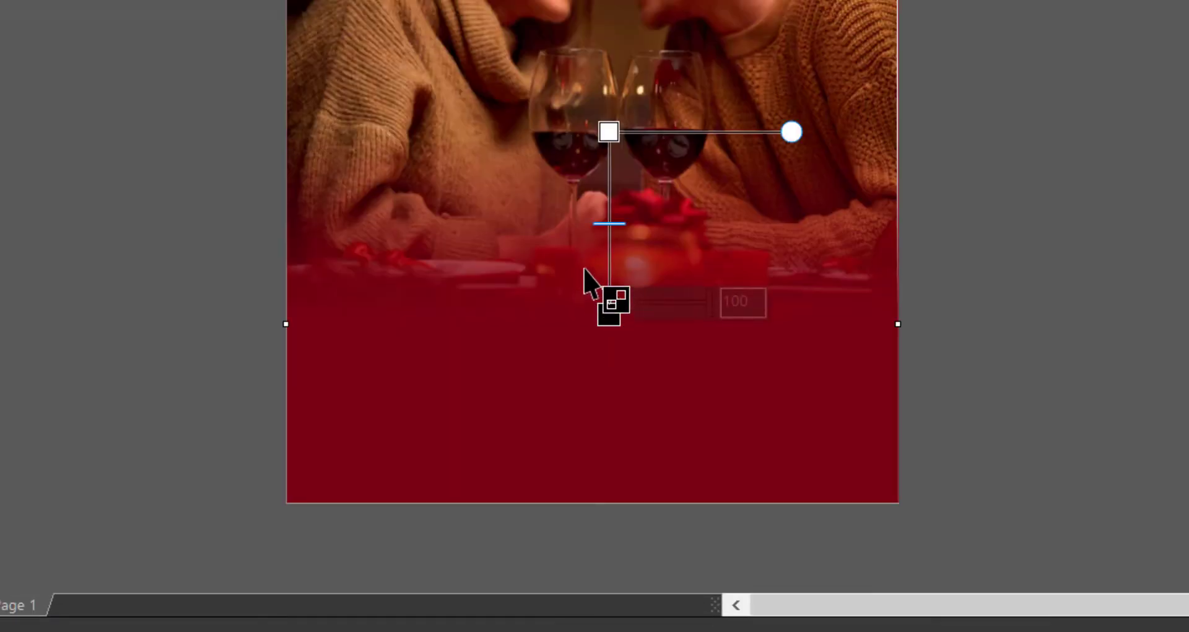
{"action": "scroll", "coordinate": [589, 287], "scroll_direction": "up", "scroll_amount": 2}
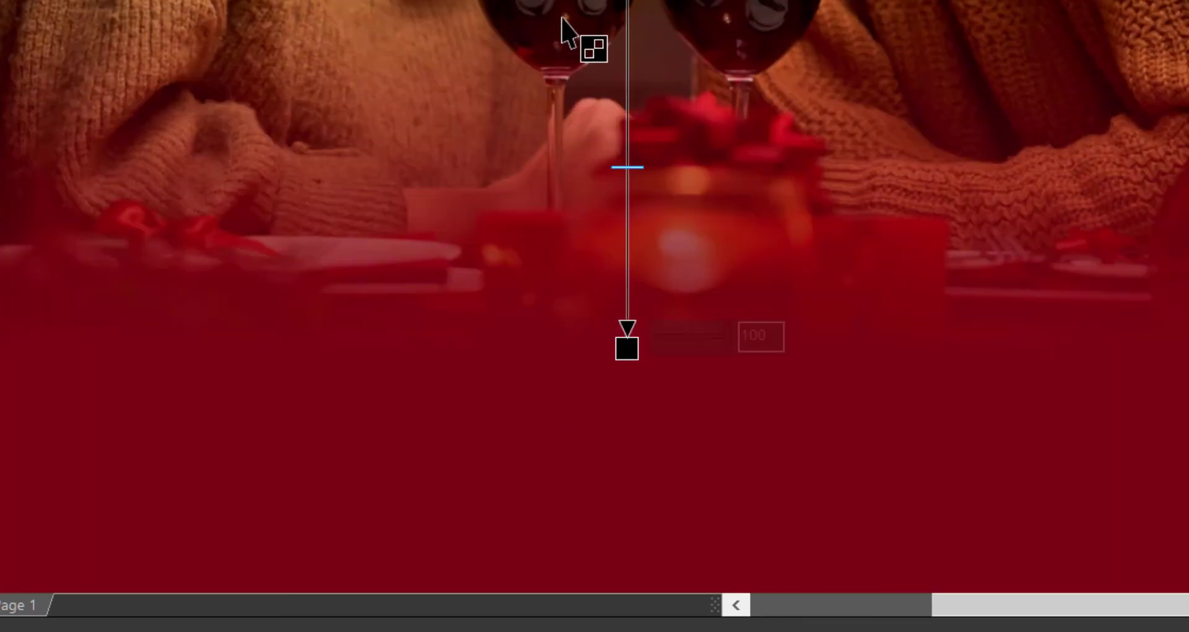
{"action": "scroll", "coordinate": [608, 191], "scroll_direction": "down", "scroll_amount": 3}
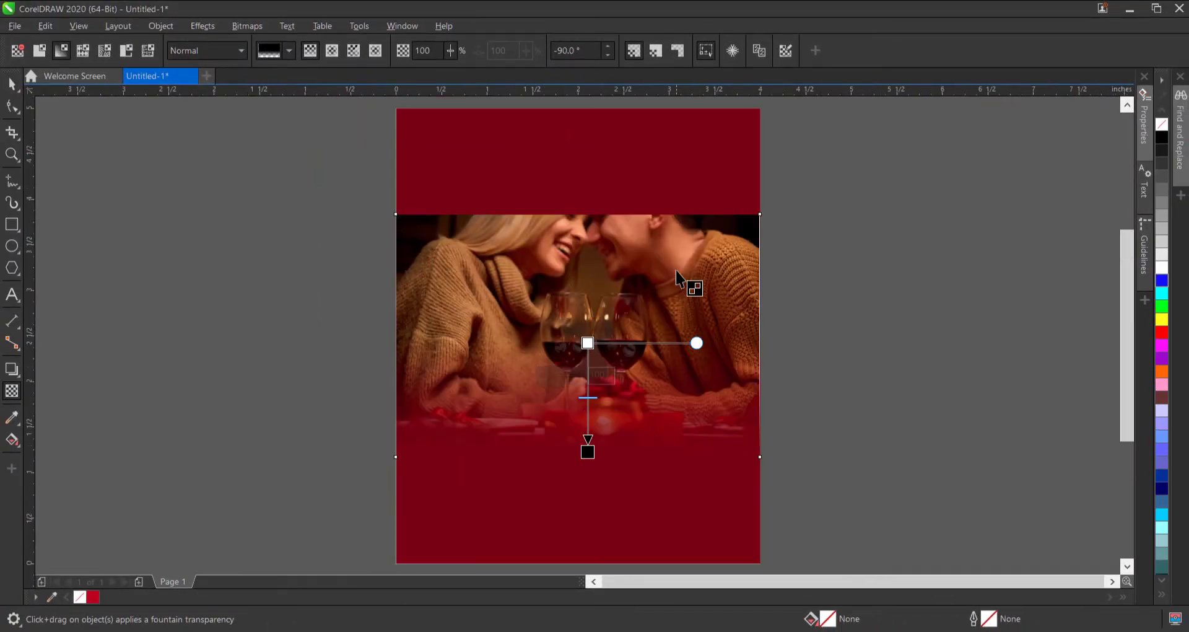
{"action": "key", "text": "space"}
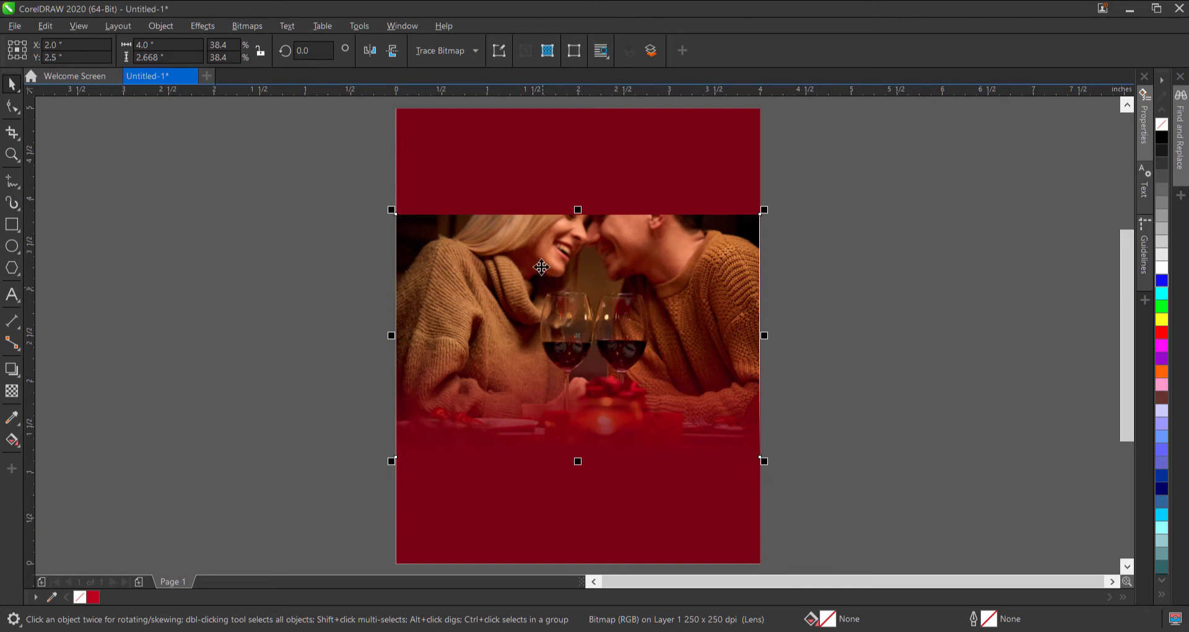
{"action": "left_click_drag", "start_coordinate": [342, 177], "coordinate": [947, 267]}
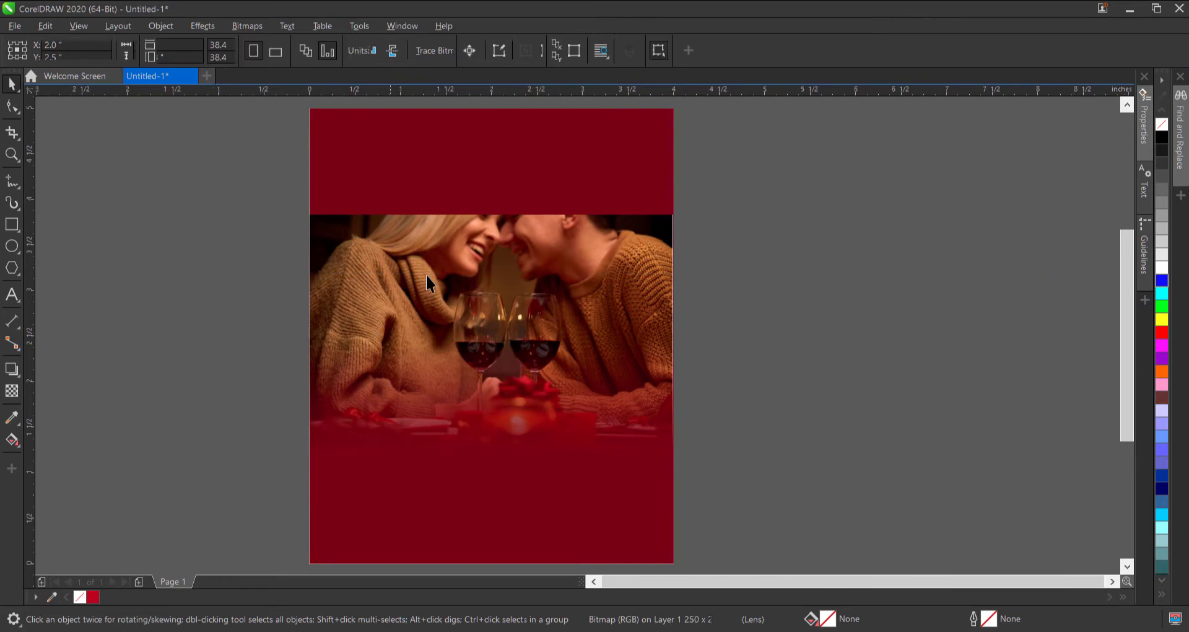
Step: Convert the faded couple photo to a 300 dpi RGB bitmap with anti-aliasing and a transparent background
{"action": "left_click", "coordinate": [441, 260]}
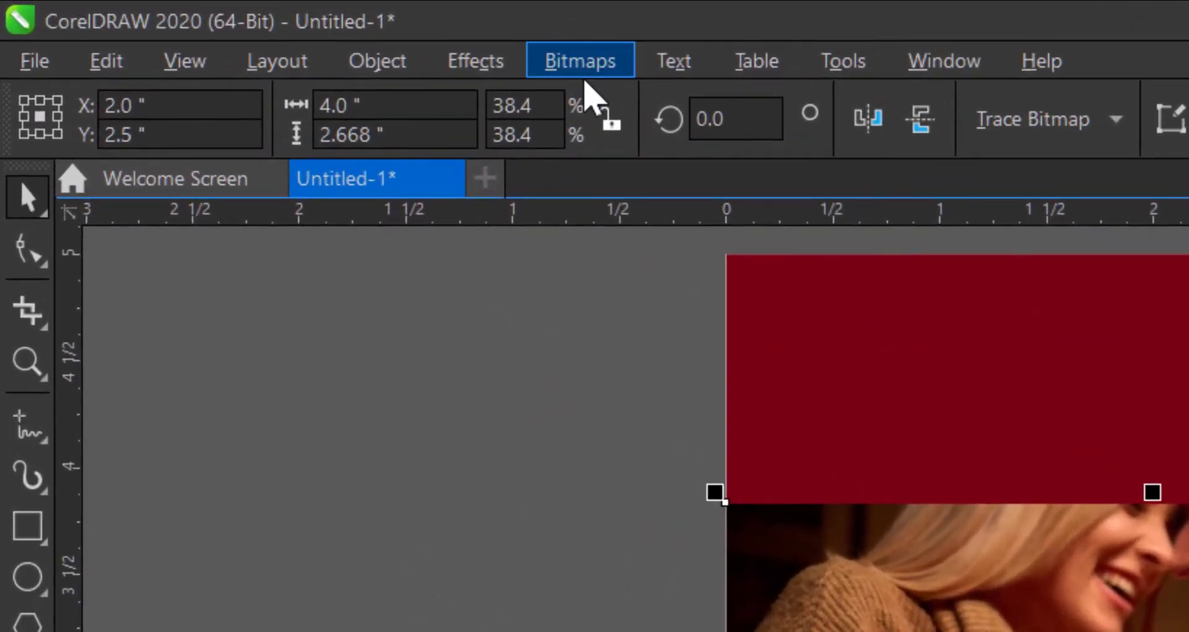
{"action": "left_click", "coordinate": [248, 31]}
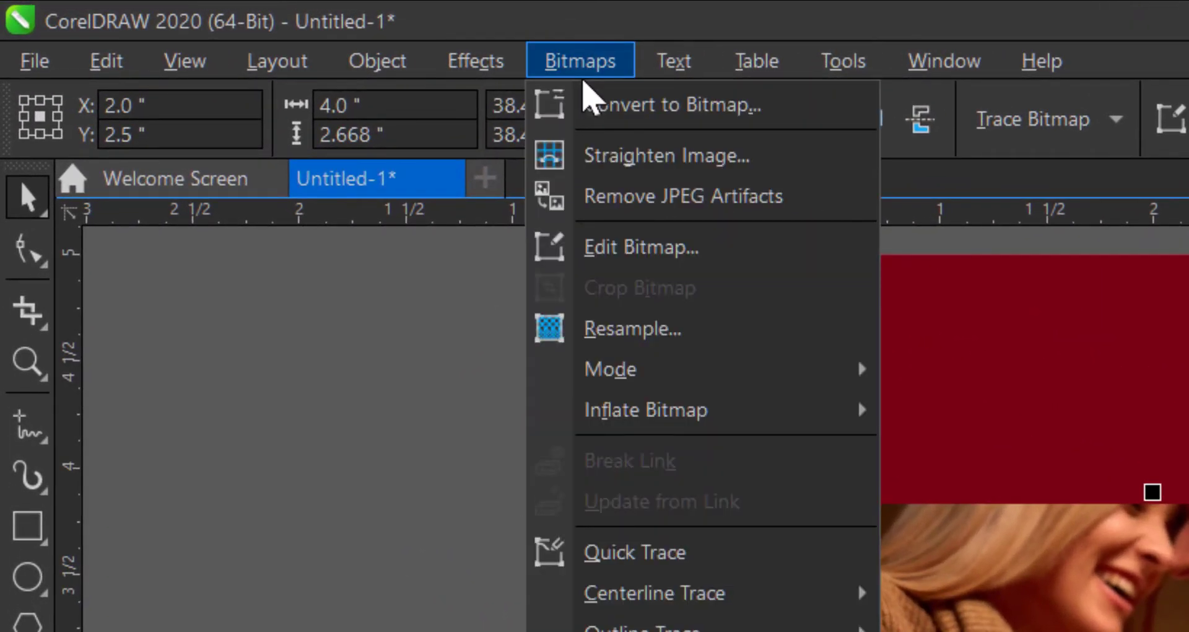
{"action": "left_click", "coordinate": [613, 104]}
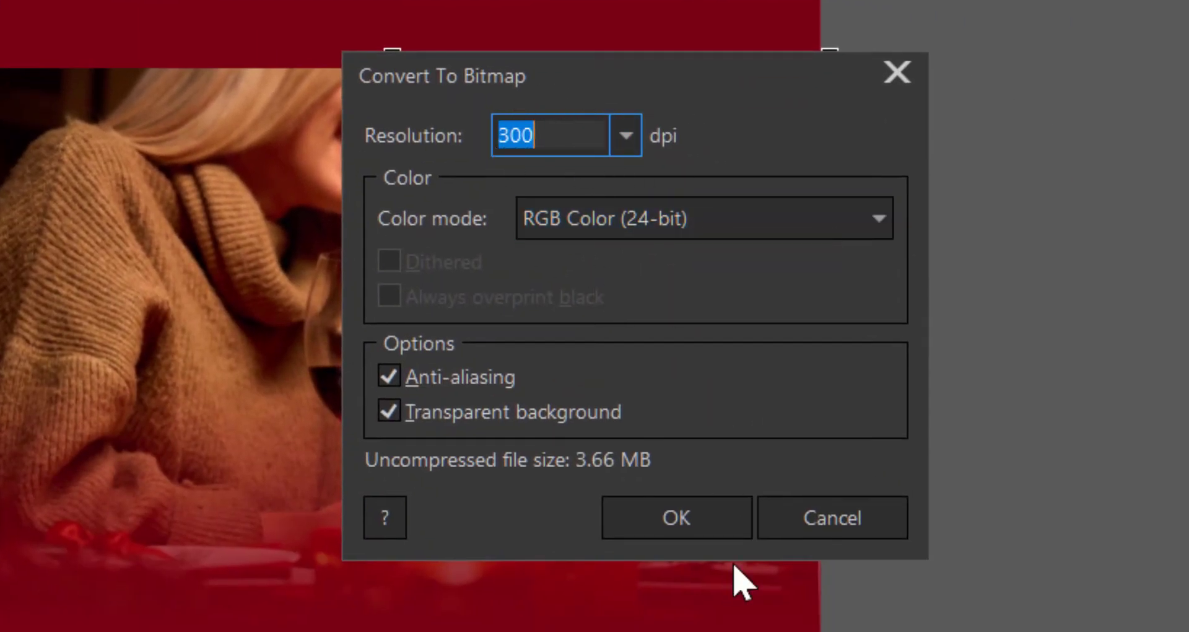
{"action": "left_click", "coordinate": [682, 514]}
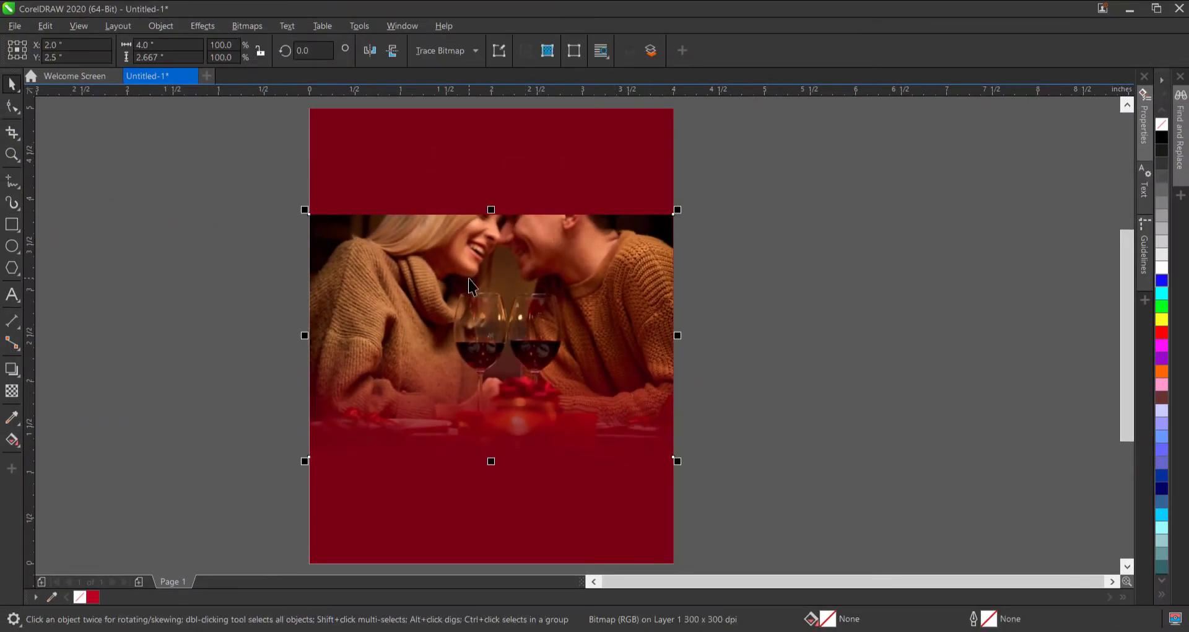
Step: Apply a vertical fountain transparency to the couple photo, fading from just above the wine glasses up to the photo's upper edge
{"action": "left_click", "coordinate": [9, 387]}
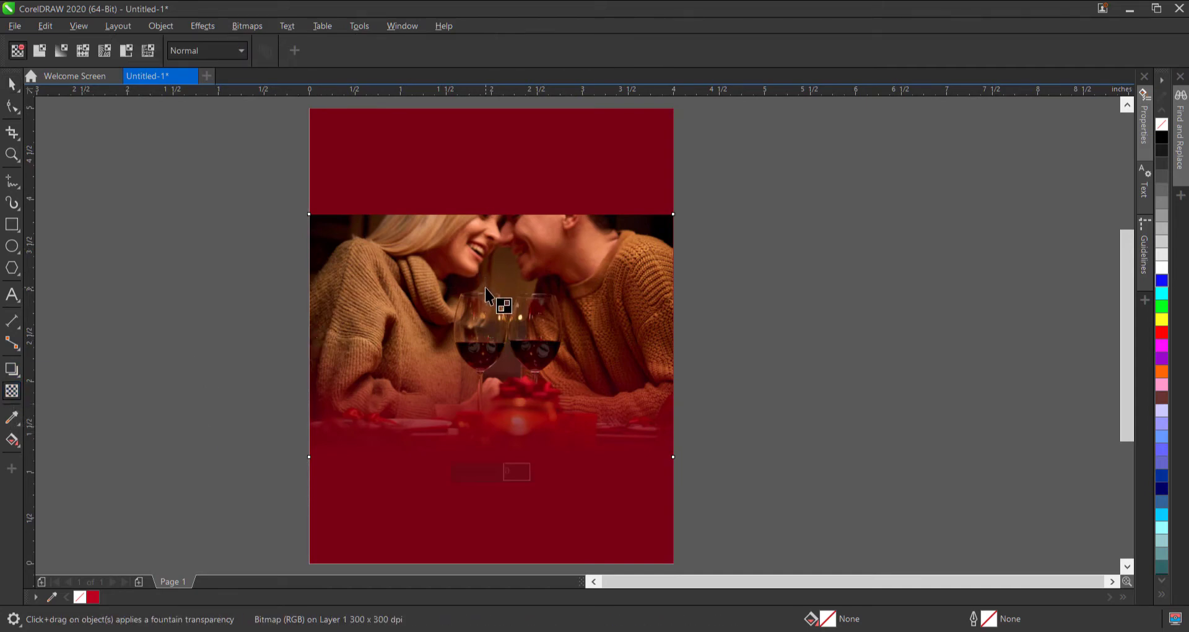
{"action": "left_click_drag", "start_coordinate": [501, 288], "coordinate": [501, 221]}
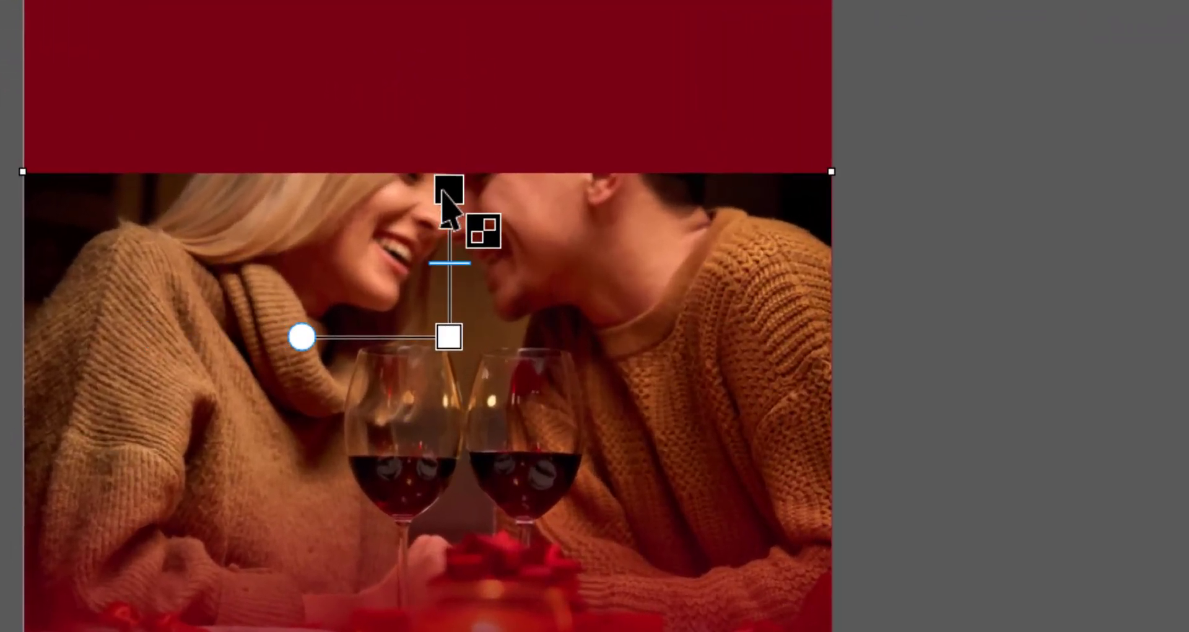
{"action": "left_click_drag", "start_coordinate": [442, 190], "coordinate": [443, 193]}
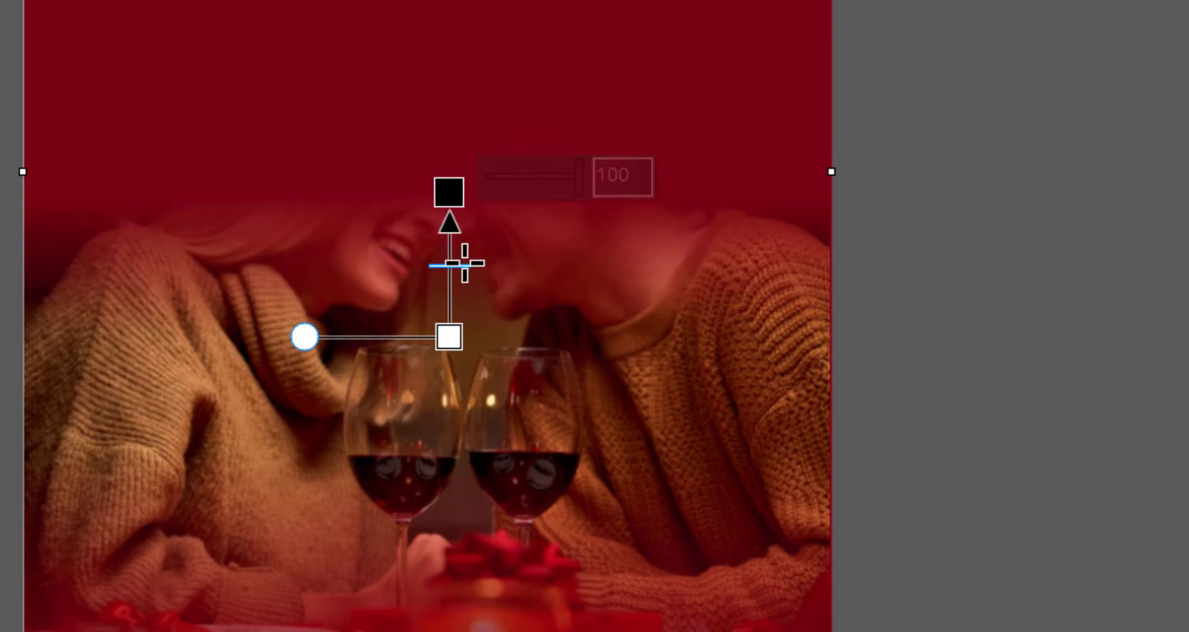
{"action": "key", "text": "space"}
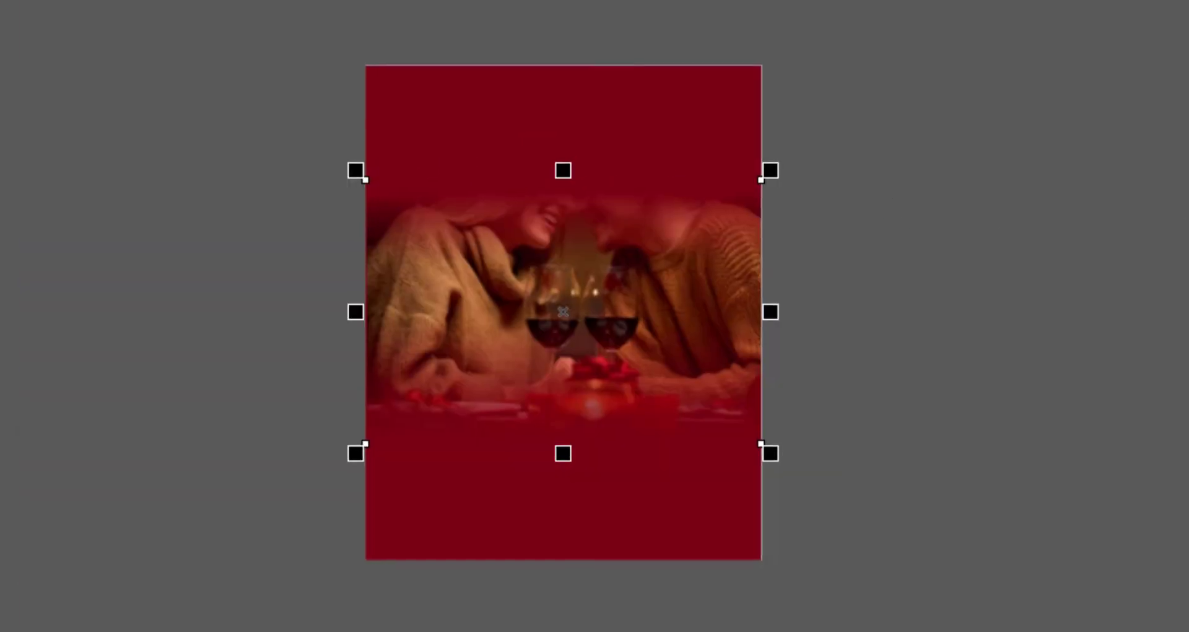
{"action": "left_click", "coordinate": [797, 215]}
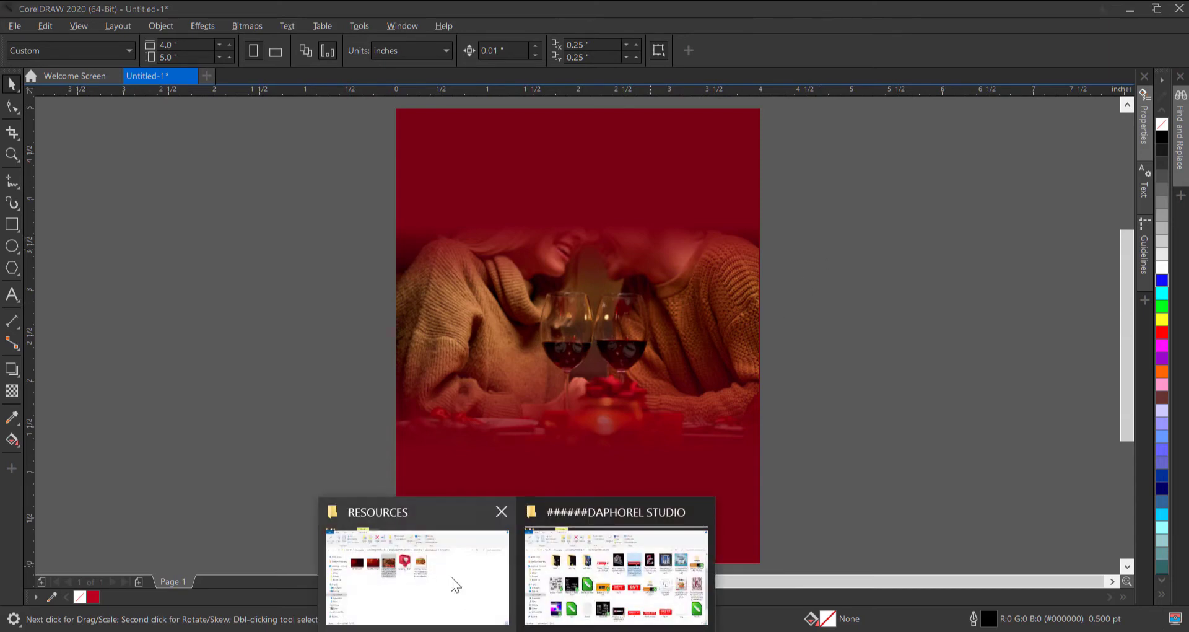
Step: Import the red smoke texture 60f1f3f6bf46c from the RESOURCES folder into the document, beside the page
{"action": "left_click", "coordinate": [454, 581]}
{"action": "left_click", "coordinate": [210, 216]}
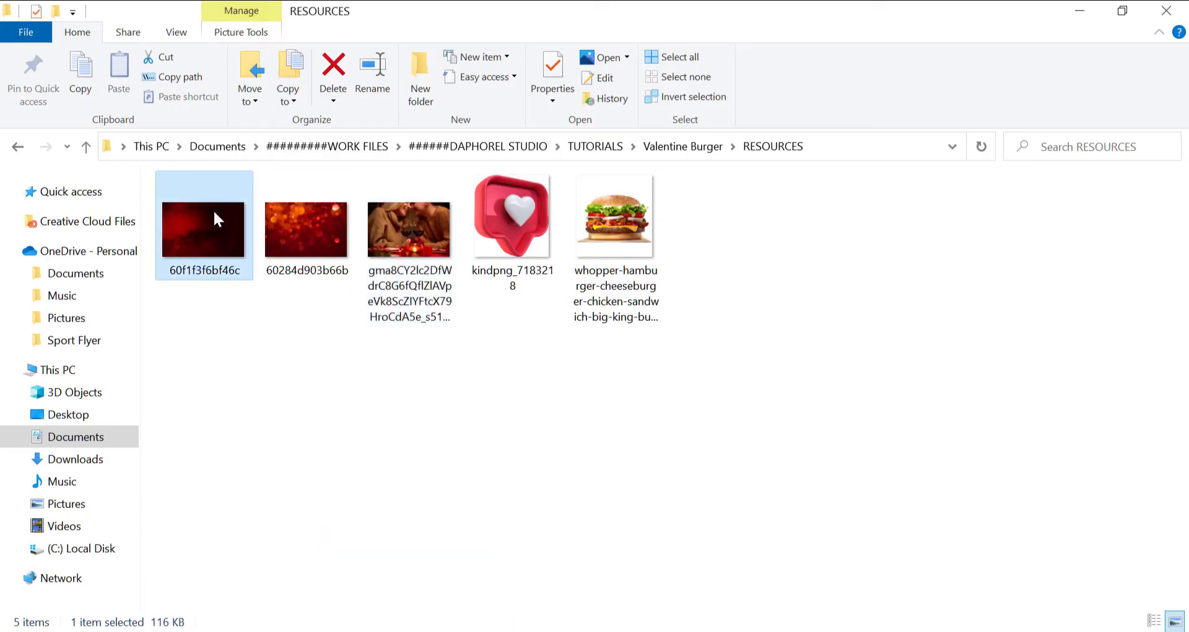
{"action": "left_click_drag", "start_coordinate": [194, 214], "coordinate": [230, 241]}
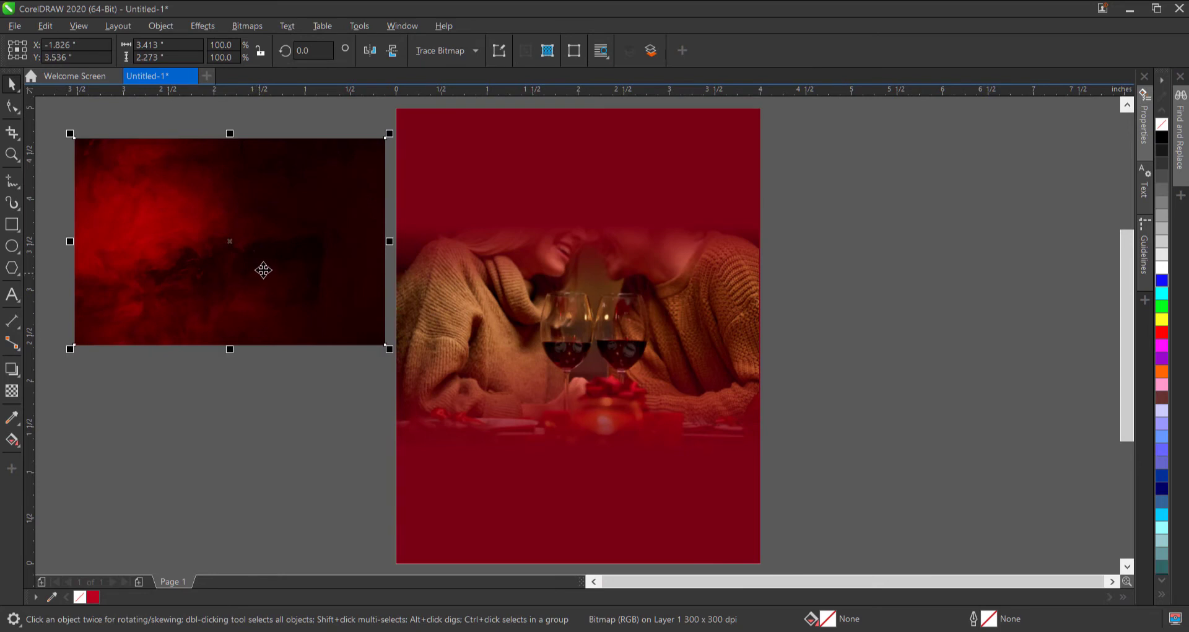
Step: Rotate the red smoke texture to 270 degrees so it stands upright, and move it down beside the page
{"action": "left_click", "coordinate": [288, 217]}
{"action": "left_click", "coordinate": [199, 482]}
{"action": "left_click", "coordinate": [261, 252]}
{"action": "left_click", "coordinate": [256, 244]}
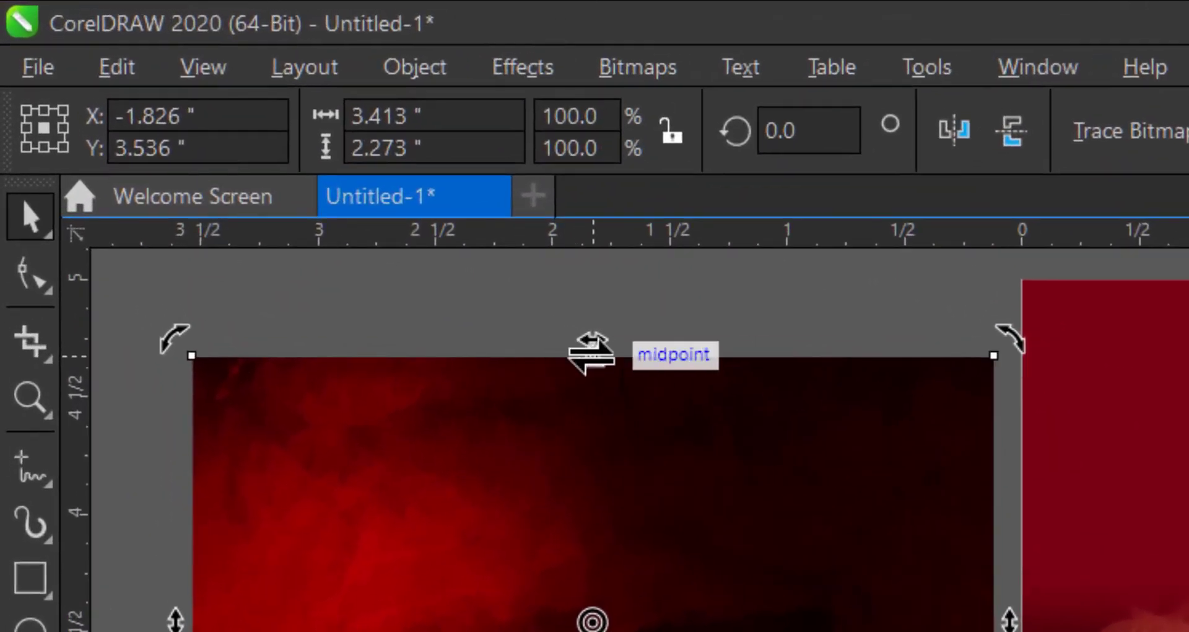
{"action": "left_click_drag", "start_coordinate": [1023, 345], "coordinate": [1024, 346]}
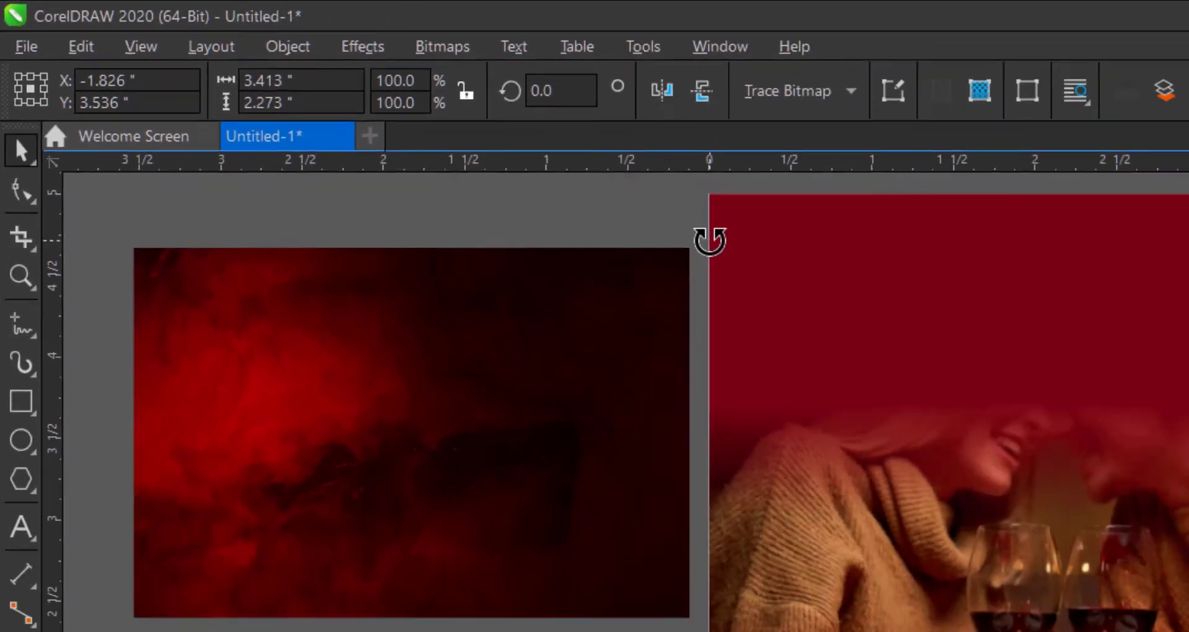
{"action": "left_click_drag", "start_coordinate": [710, 241], "coordinate": [554, 631]}
{"action": "left_click_drag", "start_coordinate": [309, 386], "coordinate": [313, 402]}
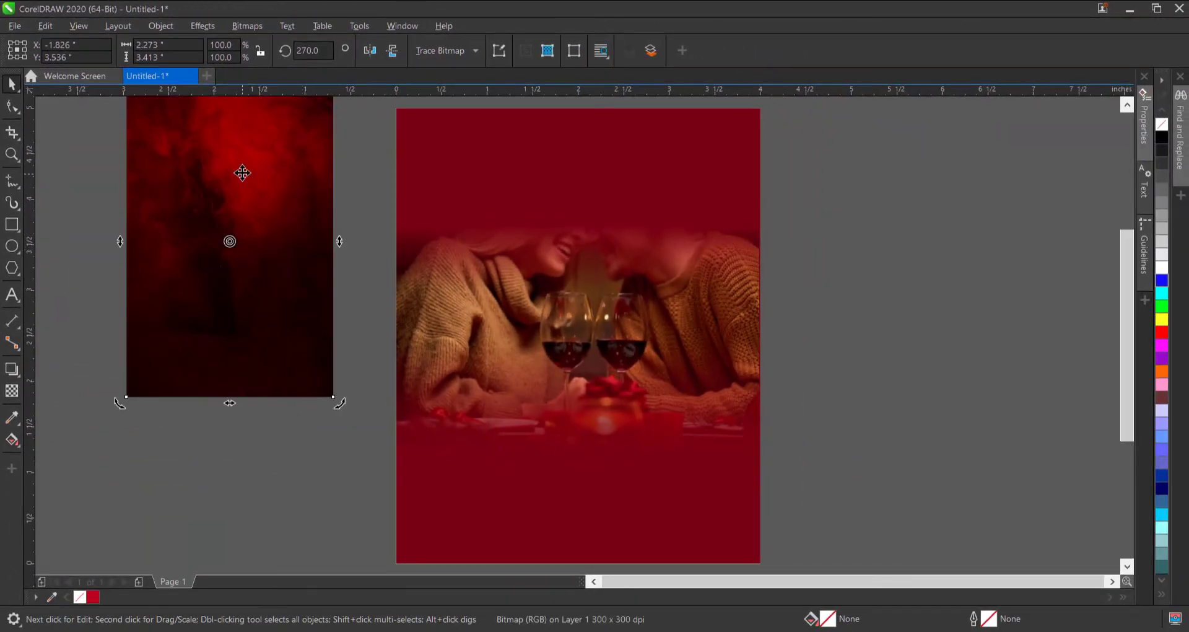
{"action": "left_click_drag", "start_coordinate": [241, 180], "coordinate": [284, 257]}
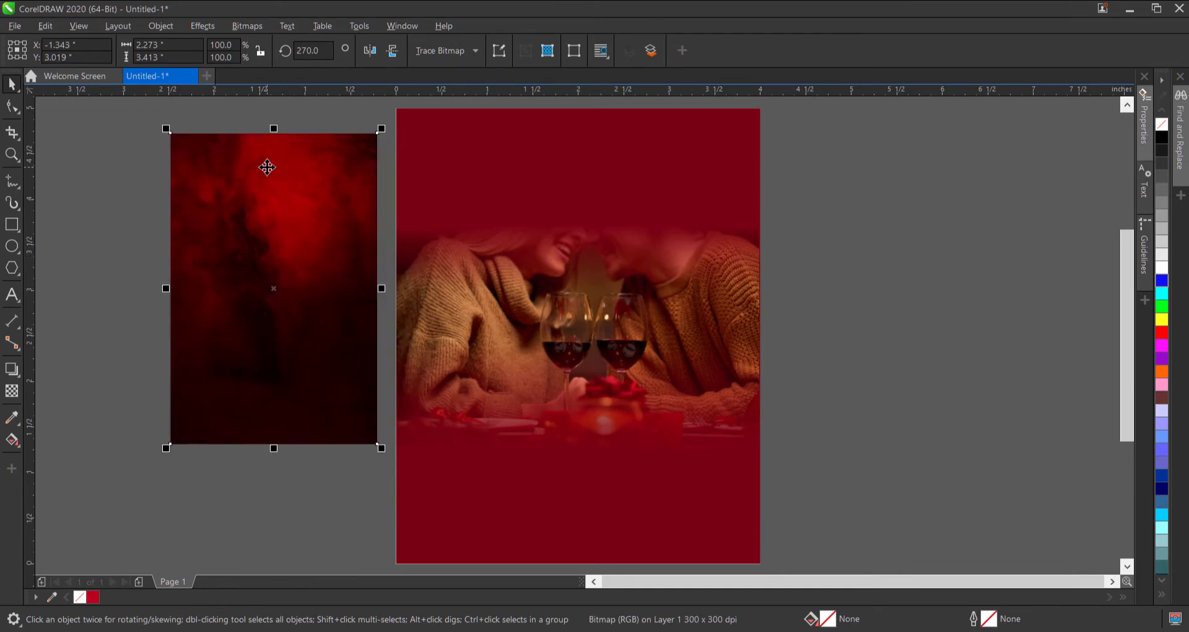
{"action": "left_click", "coordinate": [203, 27]}
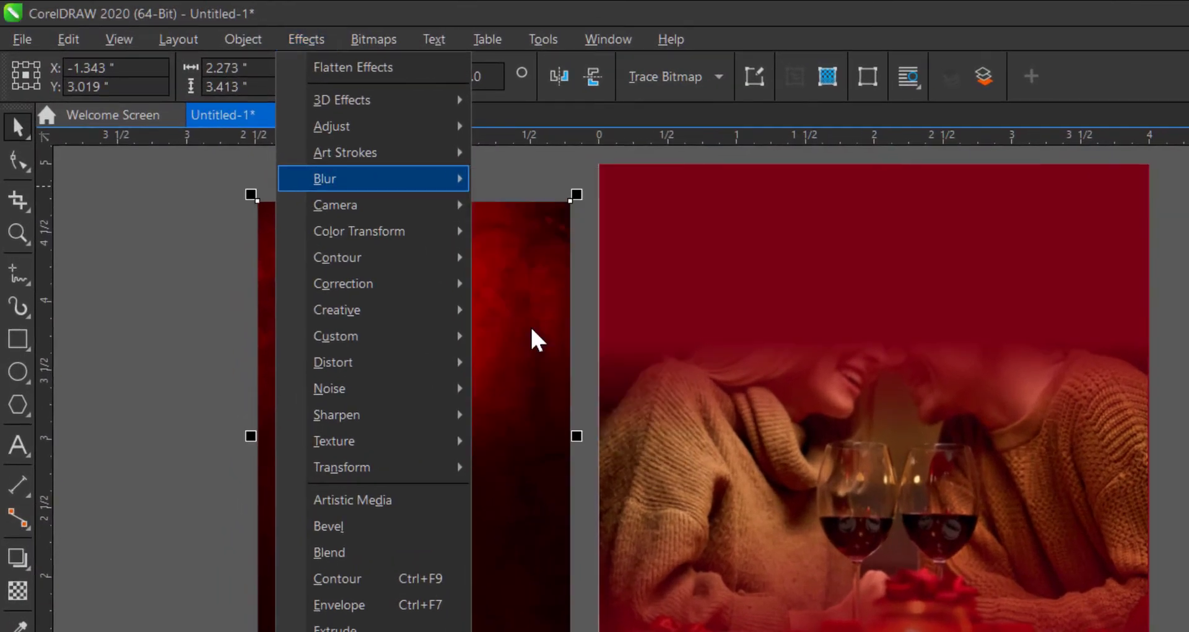
{"action": "left_click", "coordinate": [511, 314]}
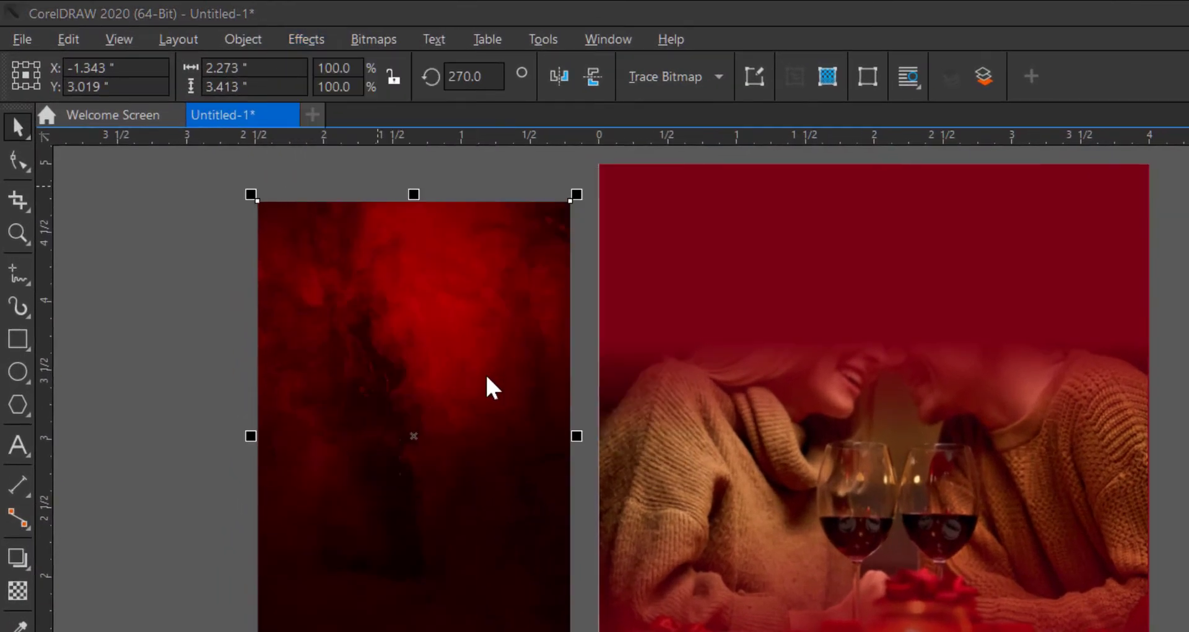
{"action": "left_click", "coordinate": [1100, 558]}
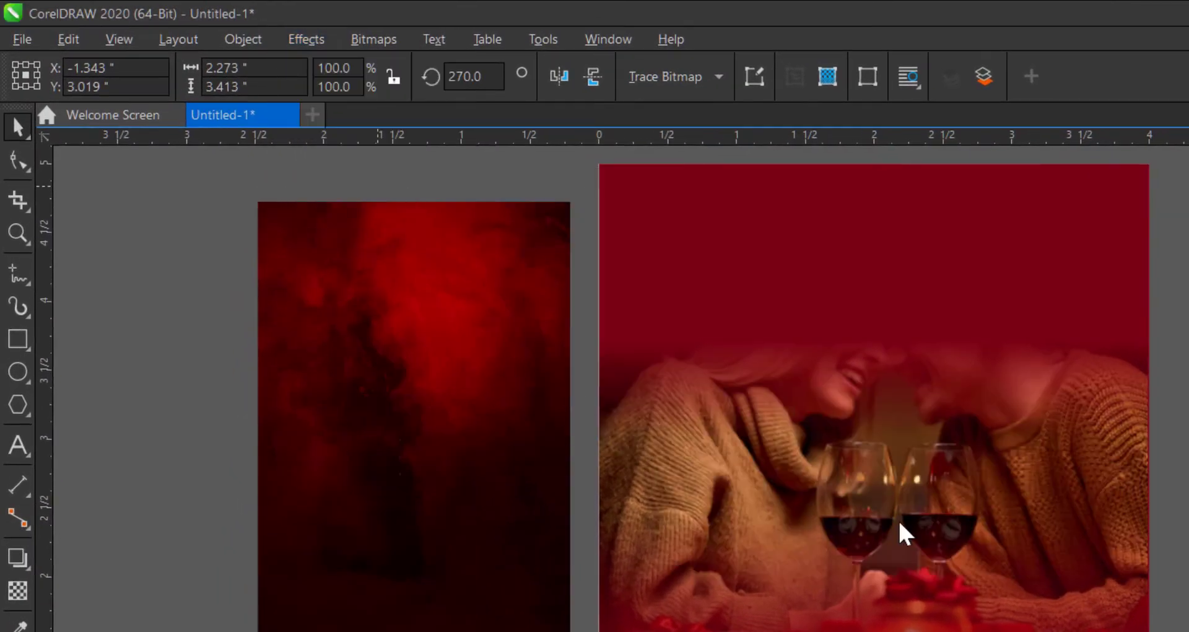
{"action": "left_click", "coordinate": [490, 404]}
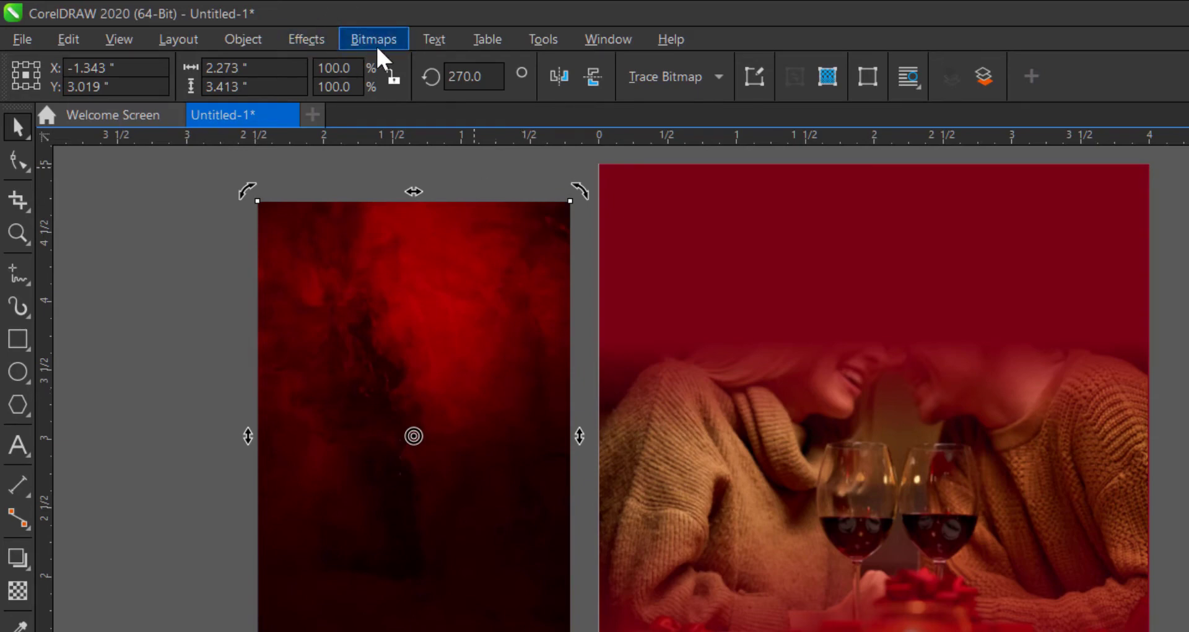
{"action": "left_click", "coordinate": [328, 44]}
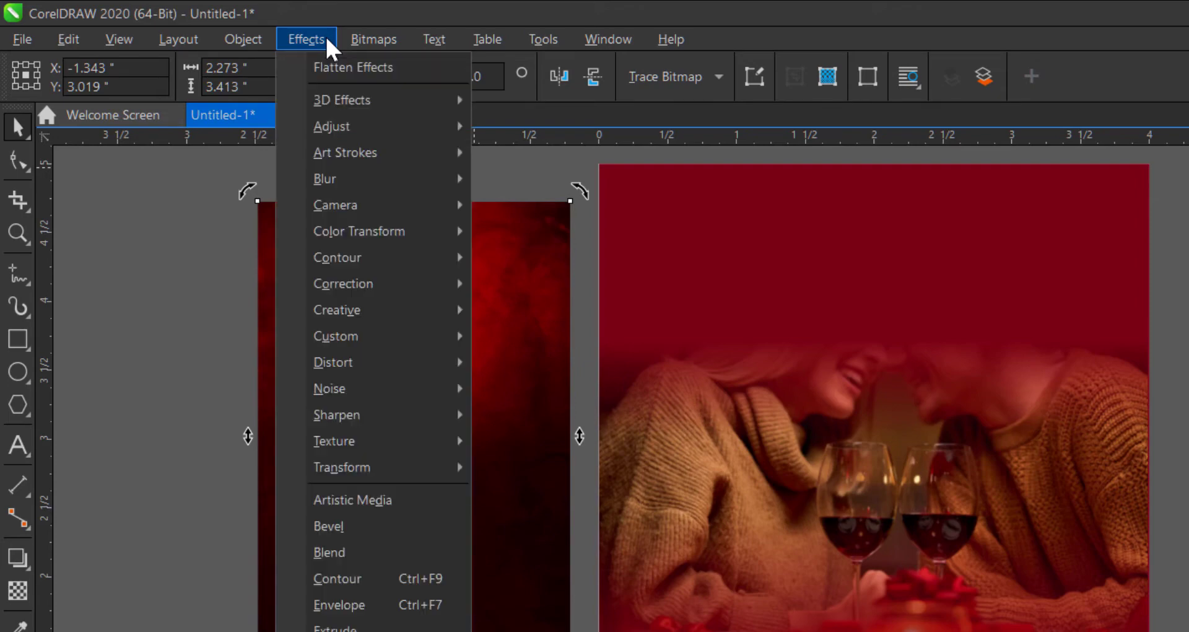
{"action": "mouse_move", "coordinate": [354, 41]}
{"action": "left_click", "coordinate": [193, 345]}
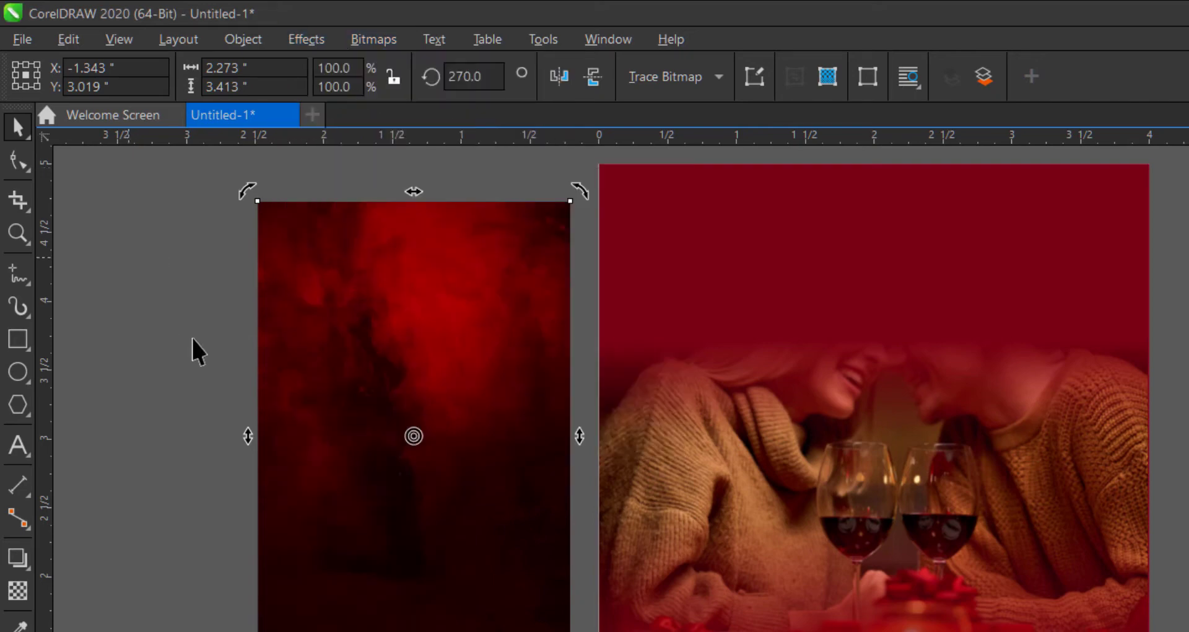
Step: Apply a Gaussian Blur with a radius of 19.1 pixels to the red smoke texture
{"action": "left_click", "coordinate": [438, 262]}
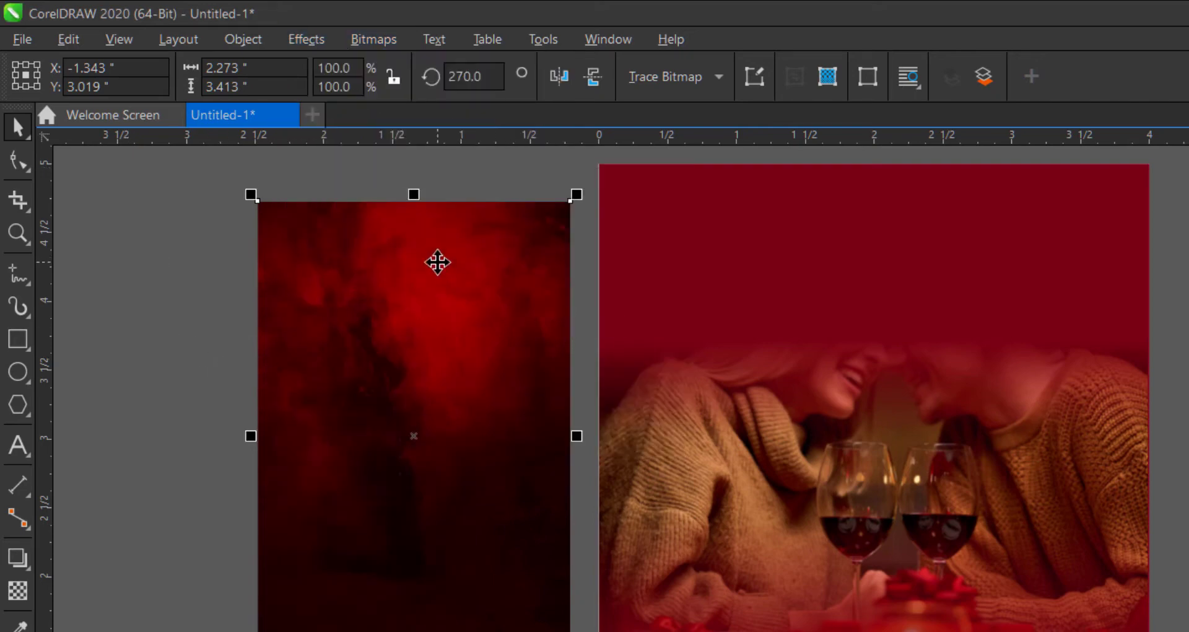
{"action": "left_click", "coordinate": [321, 36]}
{"action": "mouse_move", "coordinate": [351, 176]}
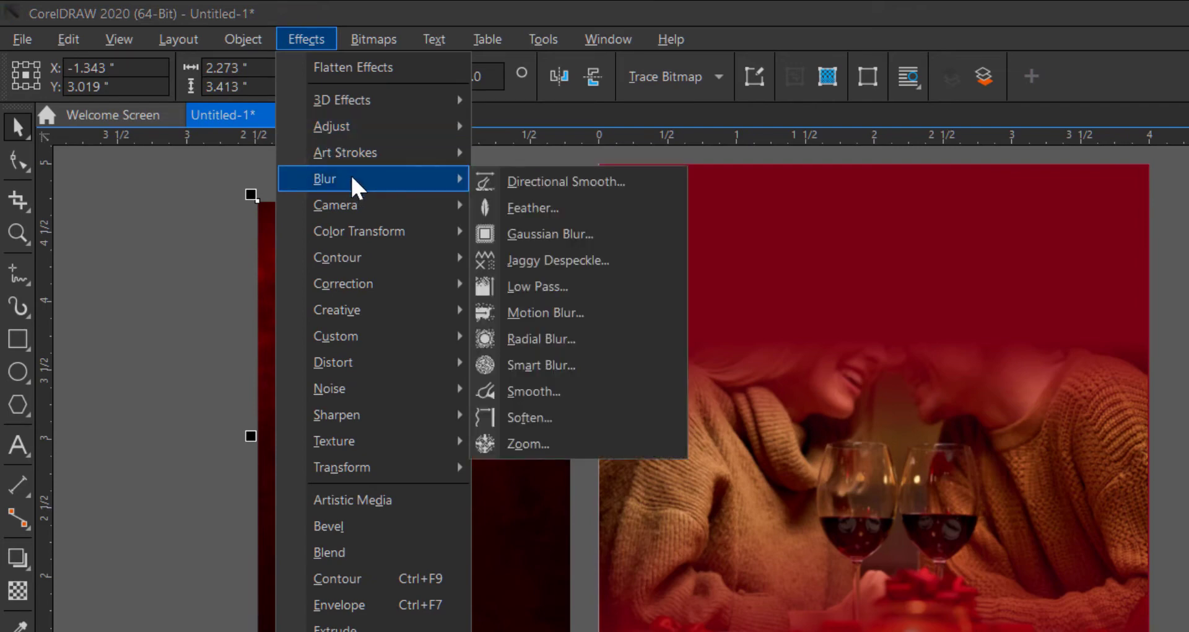
{"action": "left_click", "coordinate": [532, 233]}
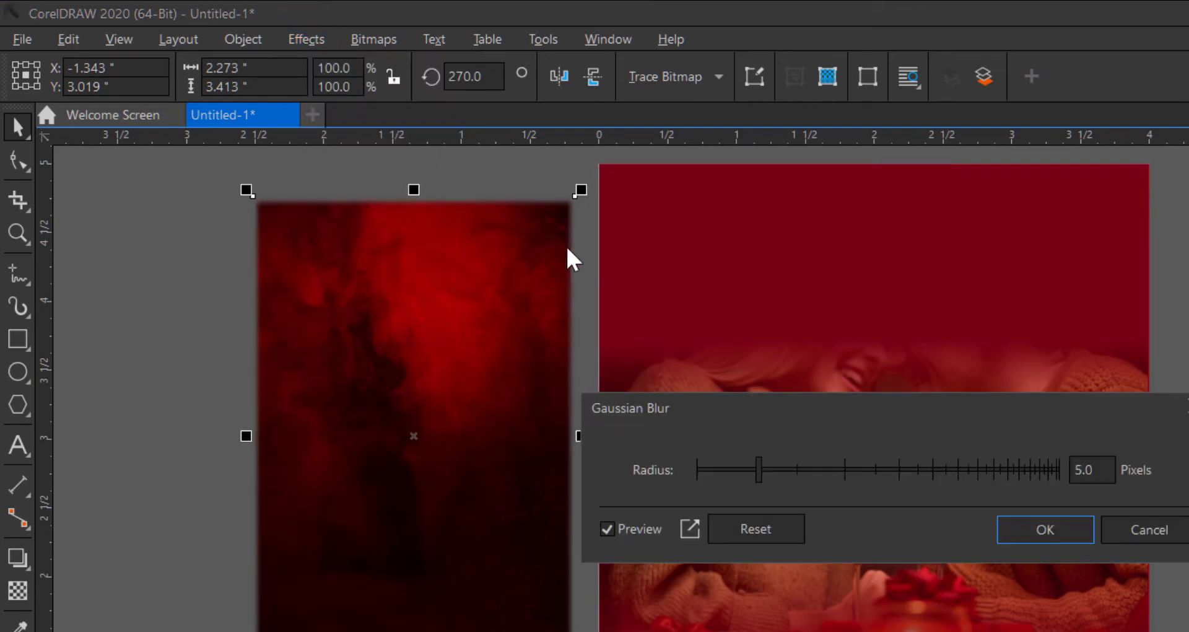
{"action": "left_click", "coordinate": [800, 468]}
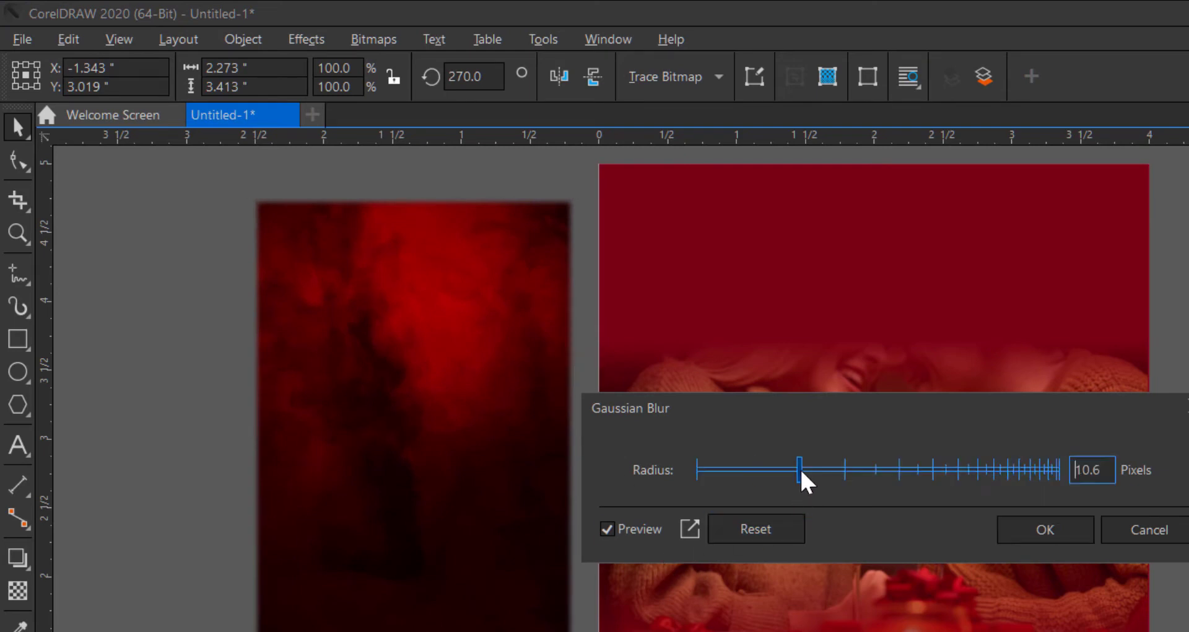
{"action": "left_click", "coordinate": [841, 469]}
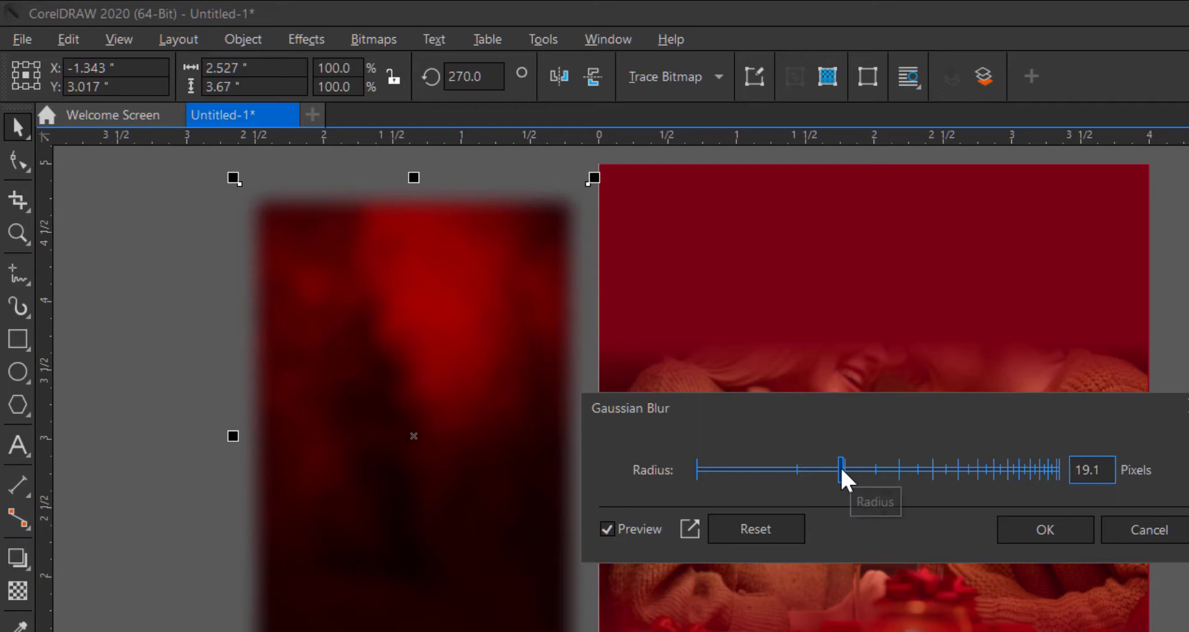
{"action": "left_click", "coordinate": [1050, 536]}
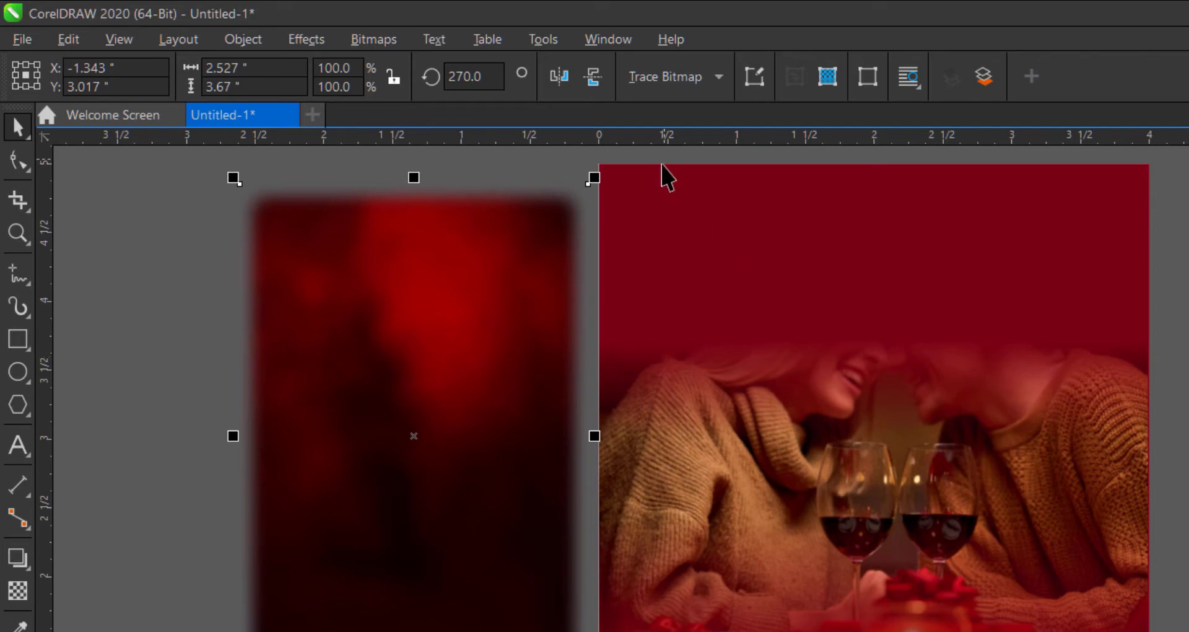
Step: Try moving the dark red background rectangle sideways off the page, and undo the move
{"action": "left_click", "coordinate": [663, 180]}
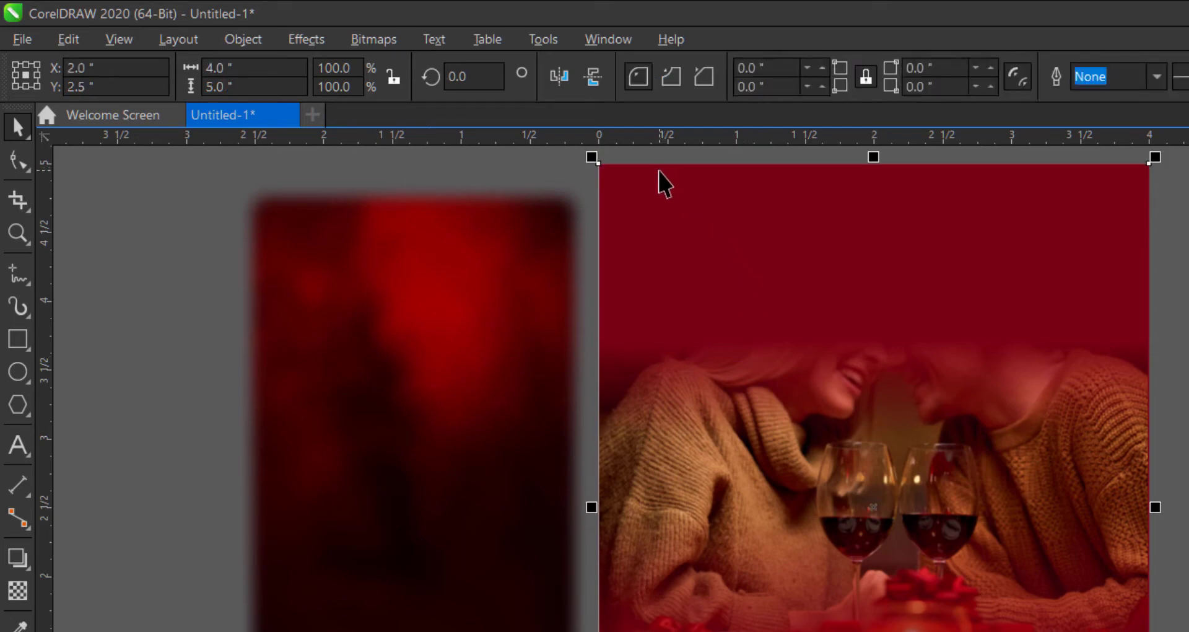
{"action": "left_click_drag", "start_coordinate": [663, 179], "coordinate": [1039, 184]}
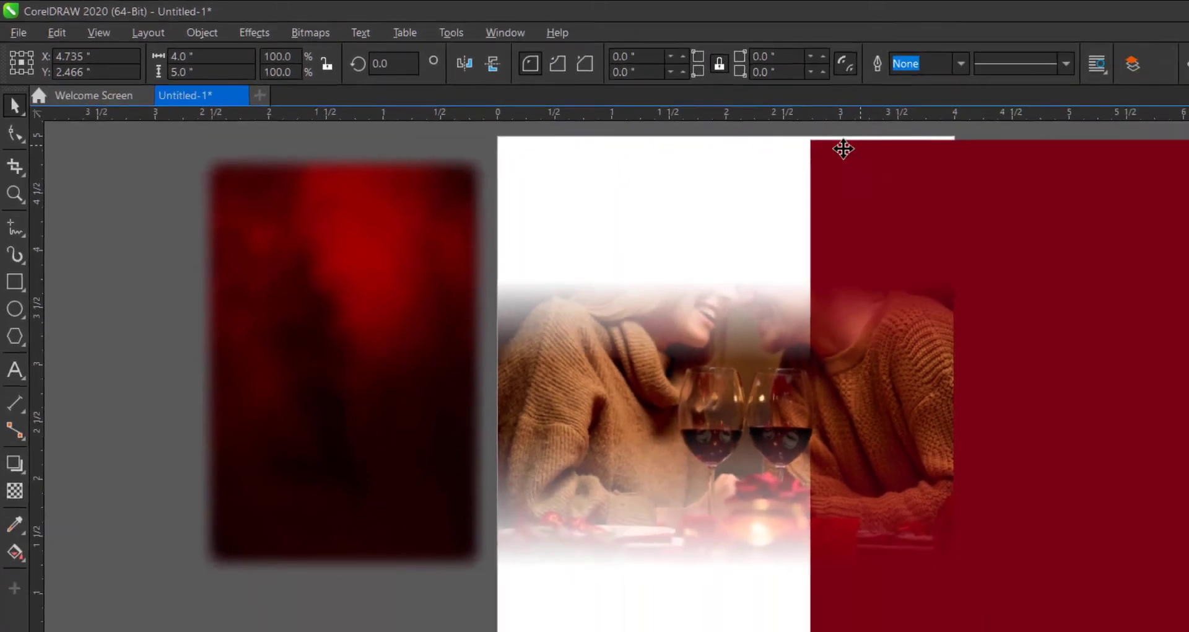
{"action": "key", "text": "ctrl+z"}
Step: PowerClip the blurred red smoke texture inside the dark red background rectangle
{"action": "left_click", "coordinate": [302, 174]}
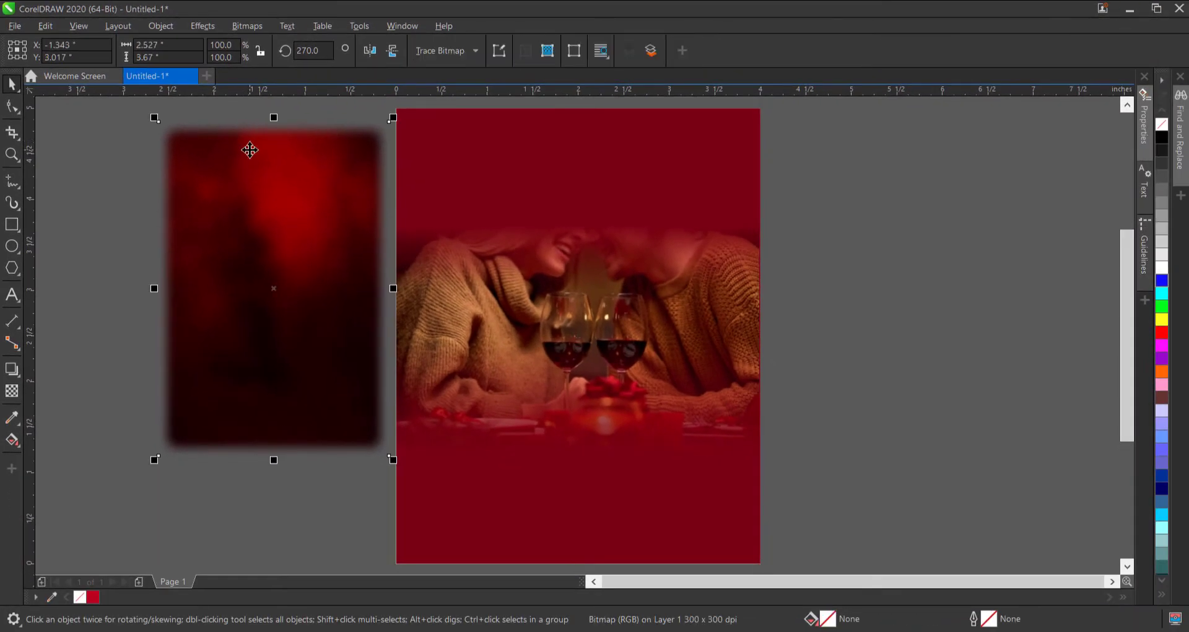
{"action": "right_click", "coordinate": [249, 150]}
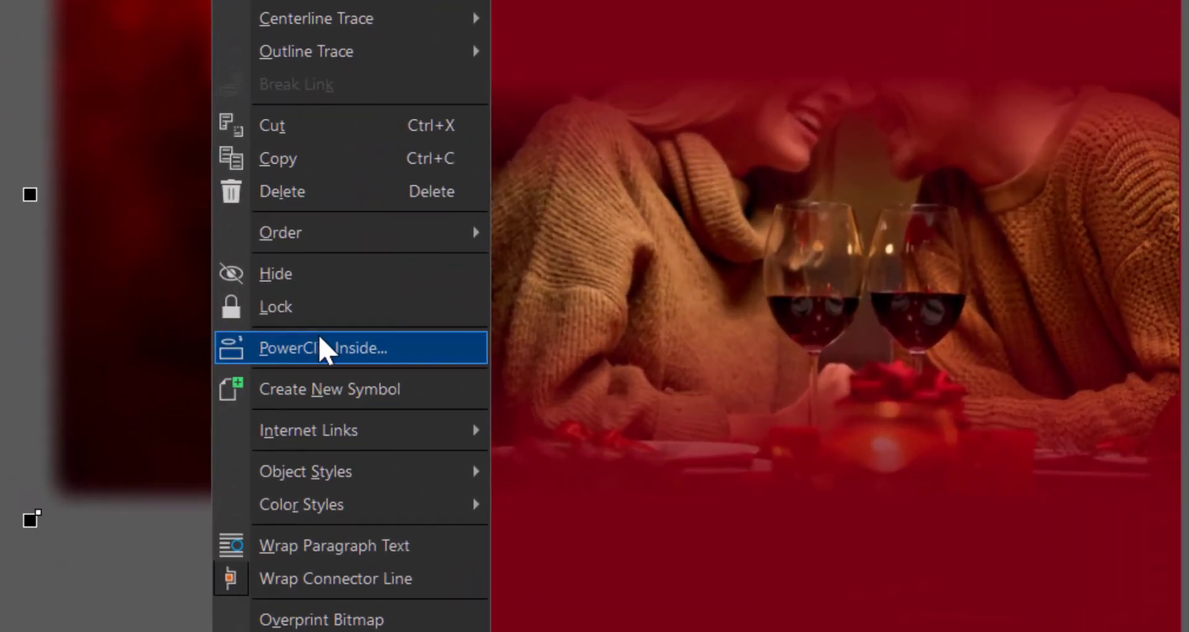
{"action": "left_click", "coordinate": [73, 101]}
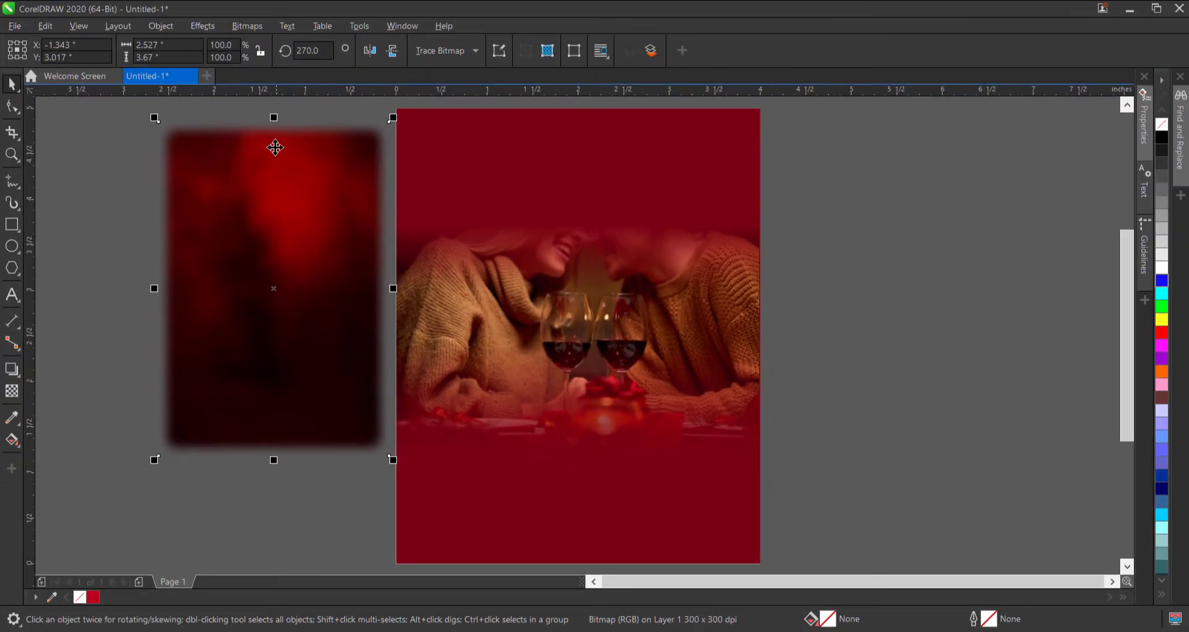
{"action": "right_click", "coordinate": [275, 147]}
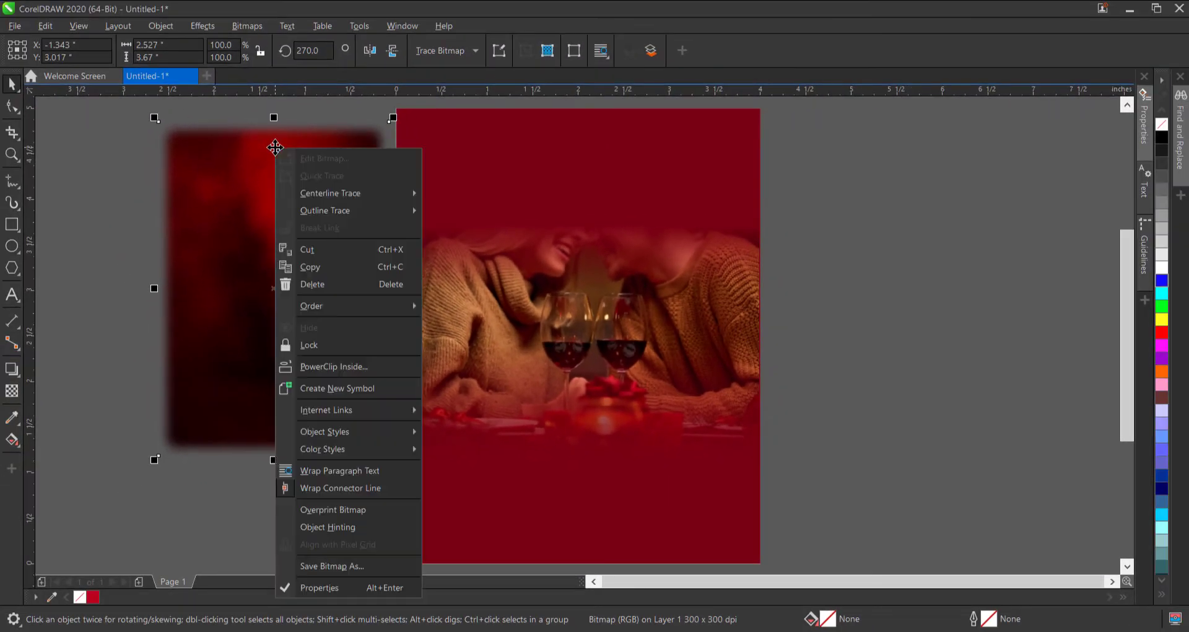
{"action": "left_click", "coordinate": [324, 366]}
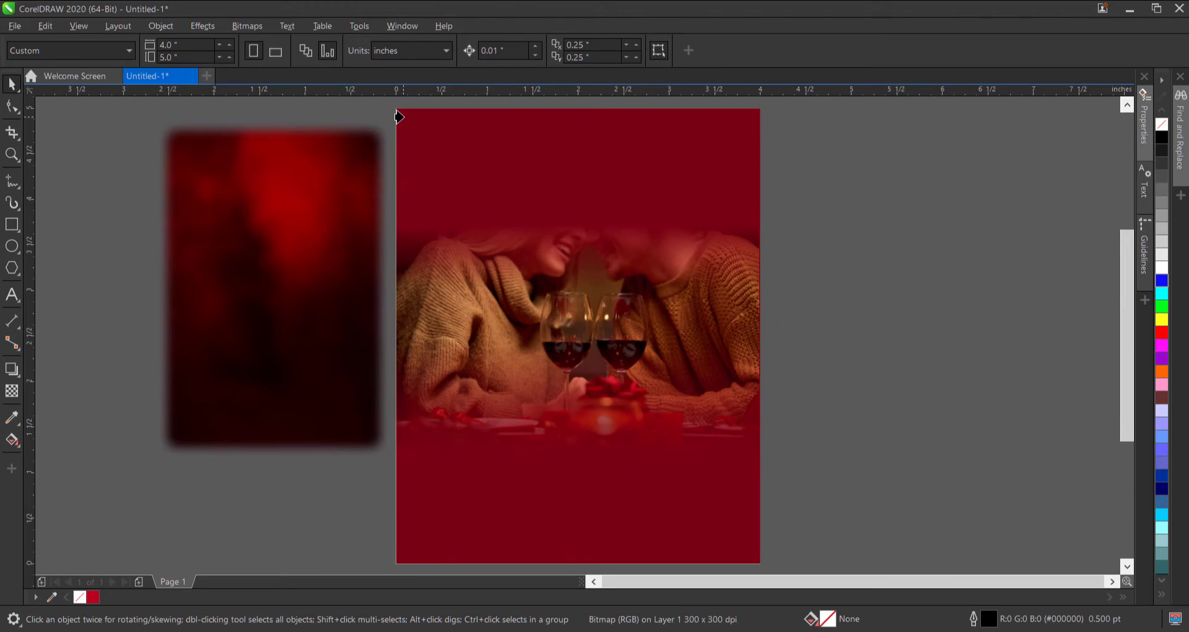
{"action": "left_click", "coordinate": [398, 117]}
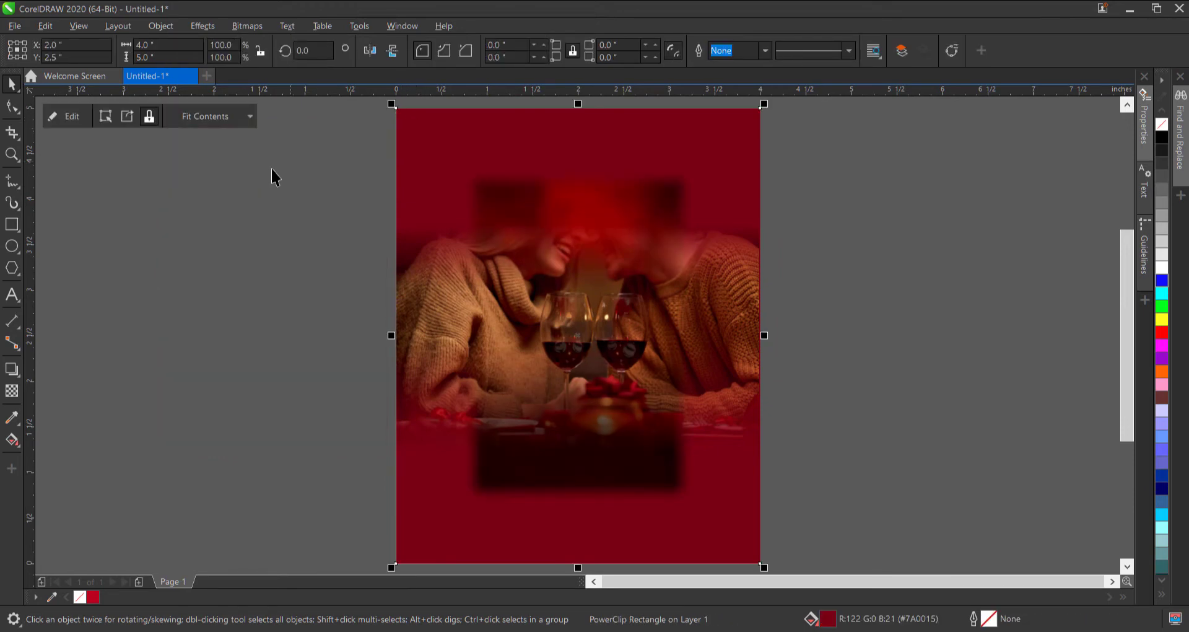
Step: Open the background rectangle's PowerClip contents and move the blurred smoke texture to the page's upper-left corner
{"action": "left_click", "coordinate": [227, 161]}
{"action": "left_click", "coordinate": [416, 115]}
{"action": "left_click", "coordinate": [317, 197]}
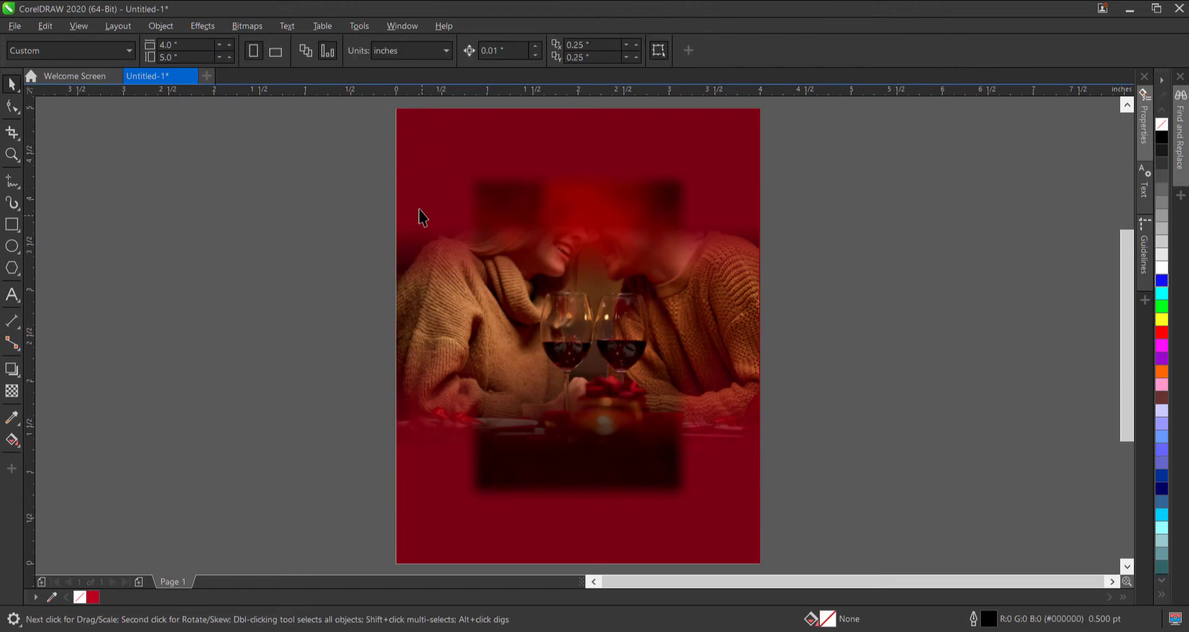
{"action": "left_click", "coordinate": [409, 133]}
{"action": "double_click", "coordinate": [419, 124]}
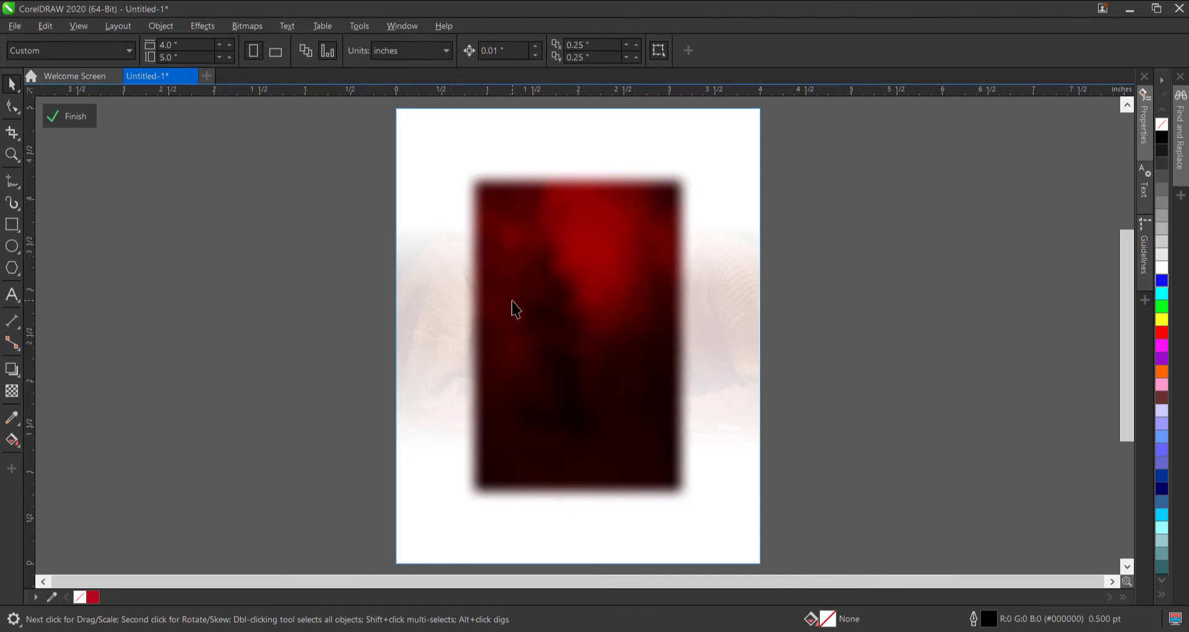
{"action": "left_click", "coordinate": [531, 276]}
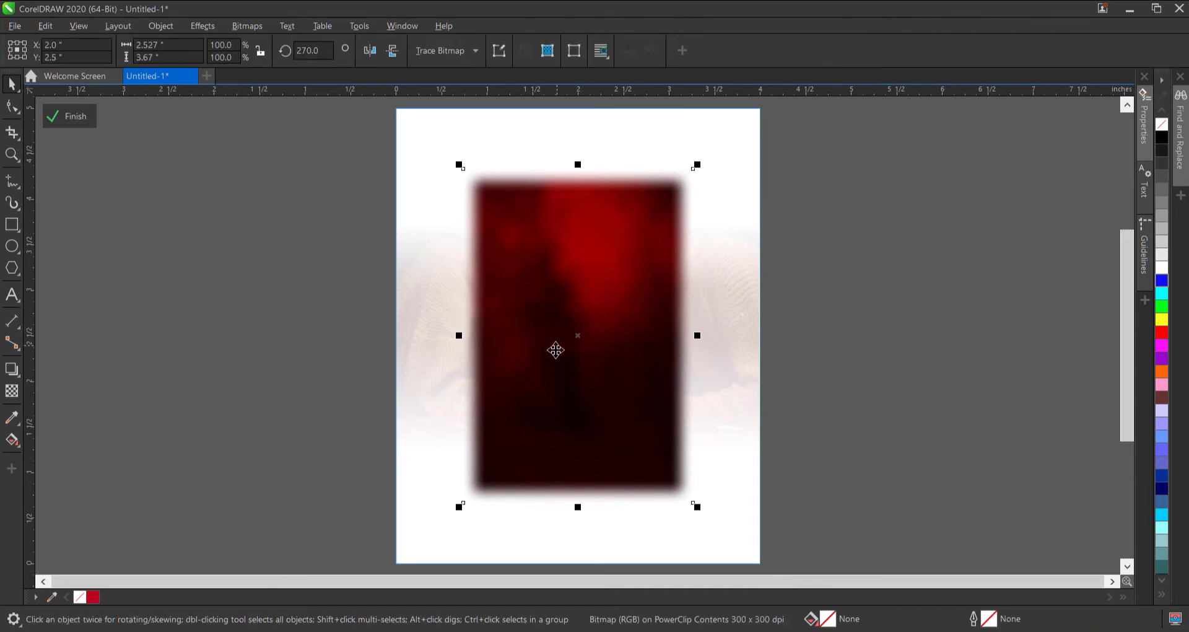
{"action": "left_click_drag", "start_coordinate": [560, 316], "coordinate": [490, 250]}
{"action": "left_click_drag", "start_coordinate": [489, 247], "coordinate": [499, 254]}
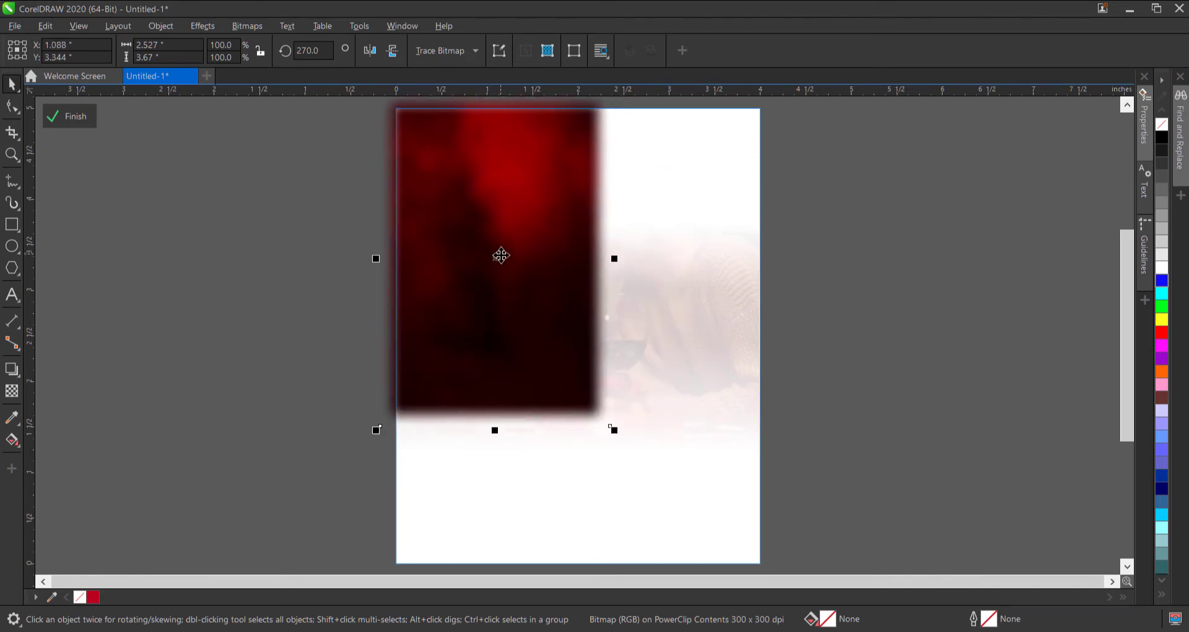
Step: Enlarge the smoke texture proportionally to about 206.5% to cover the page, shift it upward, and finish editing the PowerClip contents
{"action": "scroll", "coordinate": [512, 223], "scroll_direction": "down", "scroll_amount": 2}
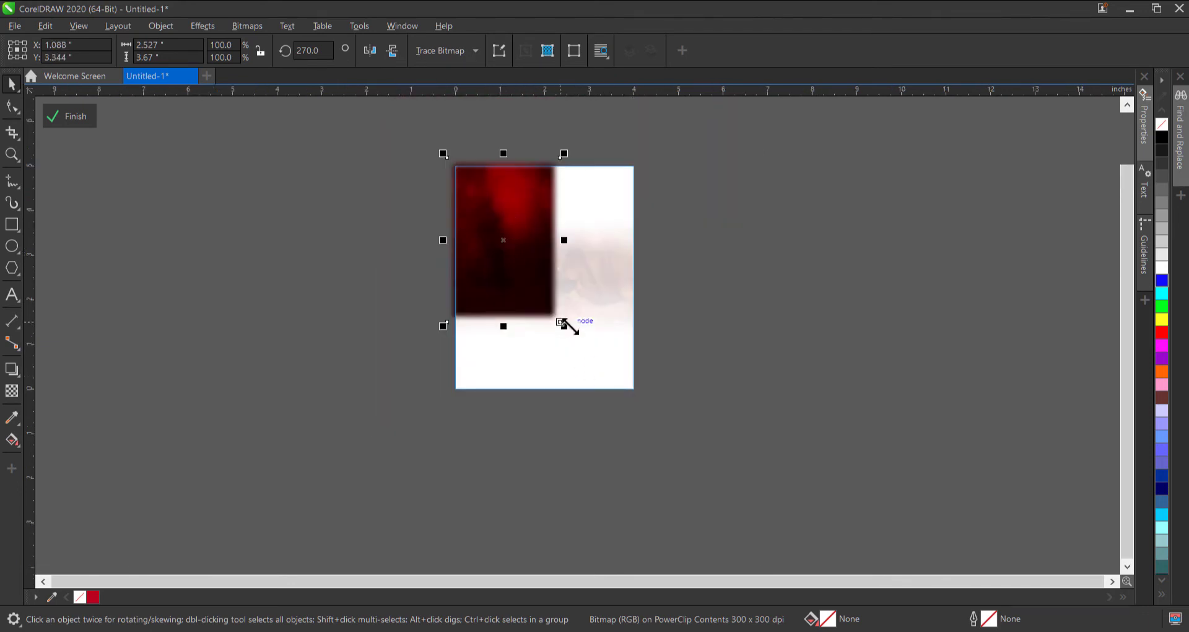
{"action": "left_click_drag", "start_coordinate": [570, 327], "coordinate": [672, 476]}
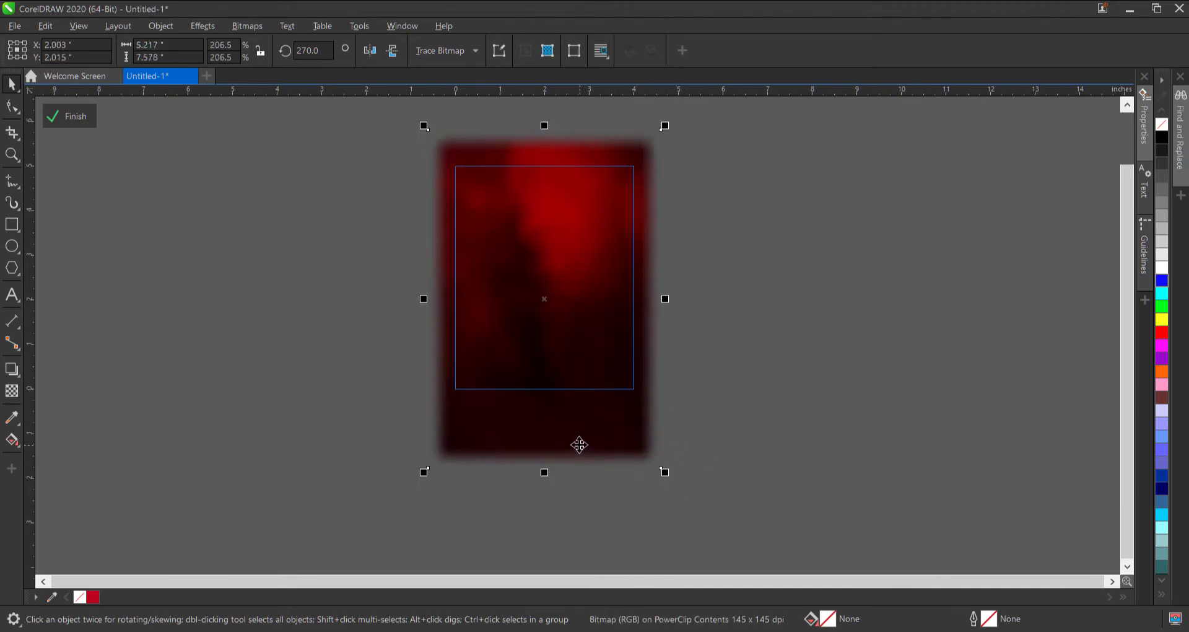
{"action": "left_click_drag", "start_coordinate": [579, 445], "coordinate": [581, 430]}
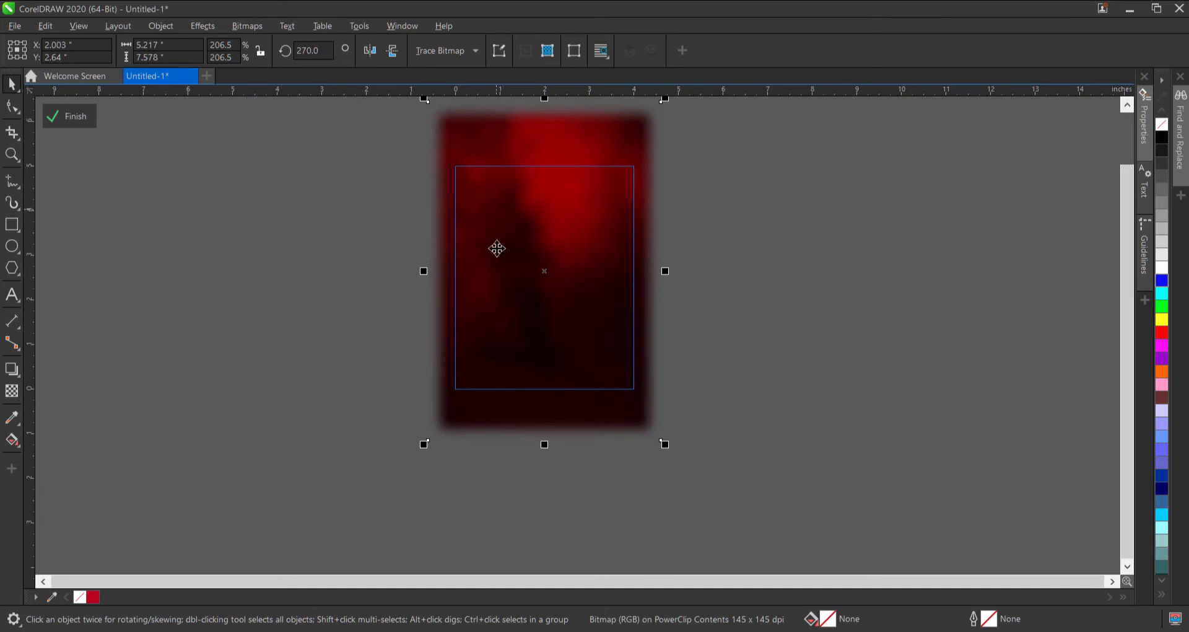
{"action": "left_click", "coordinate": [62, 114]}
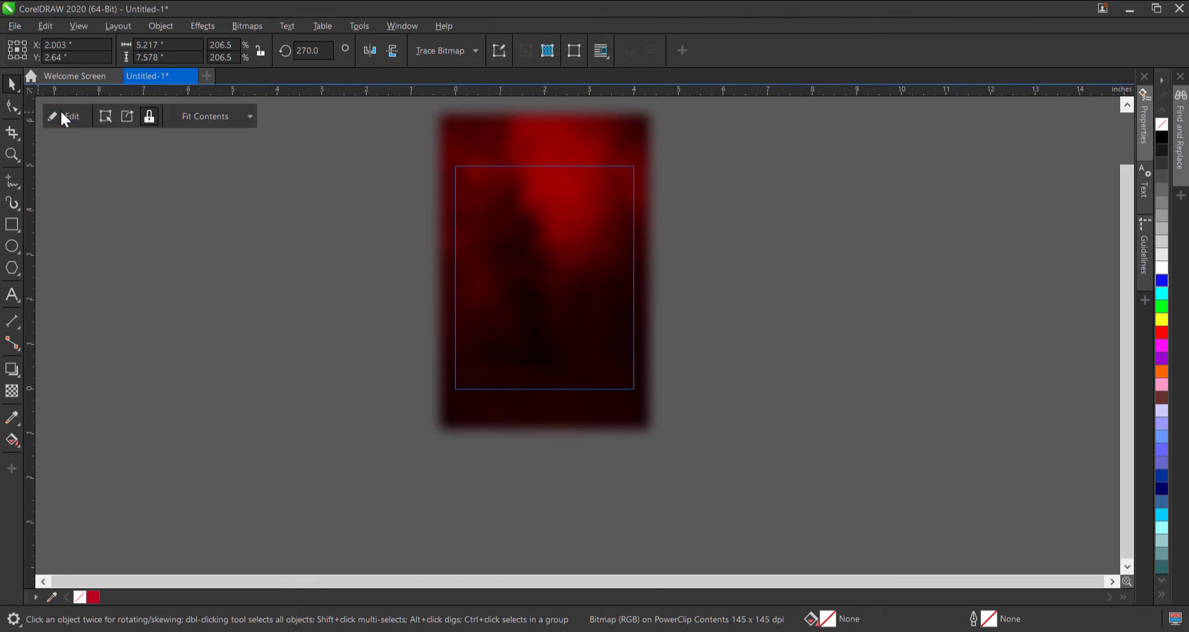
{"action": "left_click", "coordinate": [181, 236]}
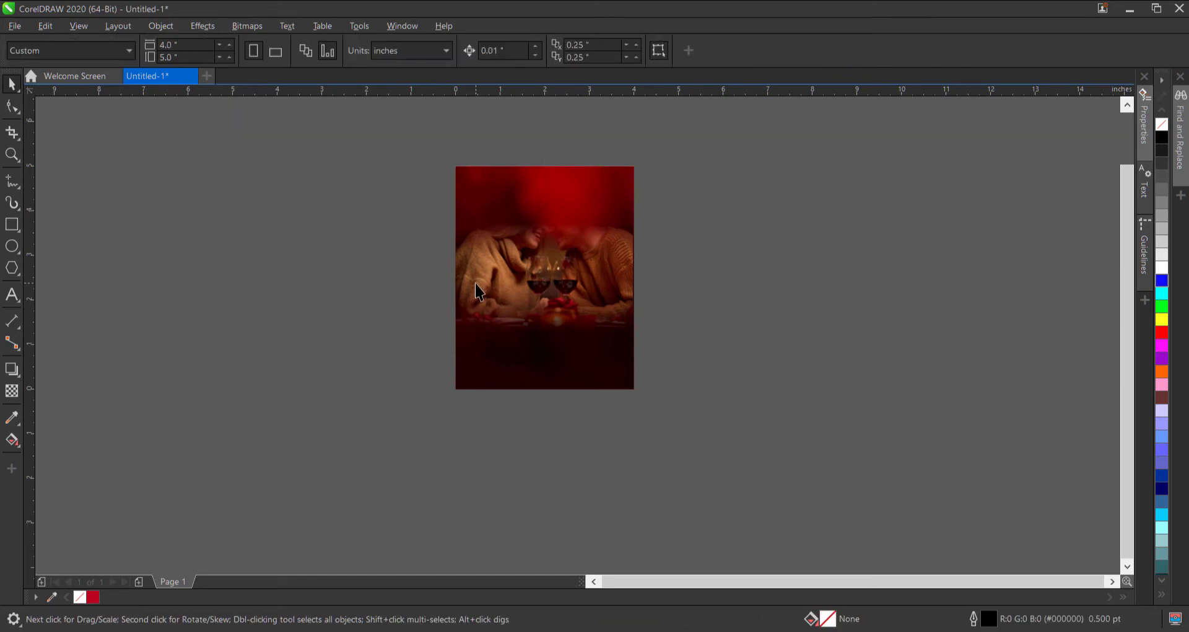
{"action": "key", "text": "F4"}
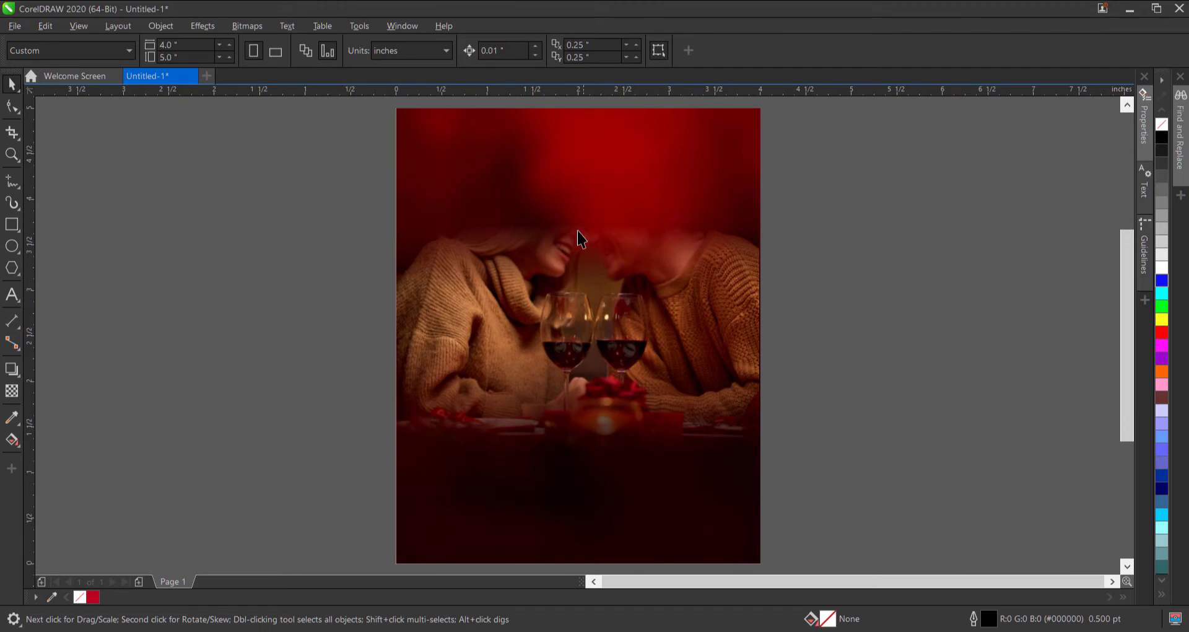
Step: Import the bokeh image 60284d903b66b from the RESOURCES folder and place it beside the page
{"action": "left_click", "coordinate": [542, 284]}
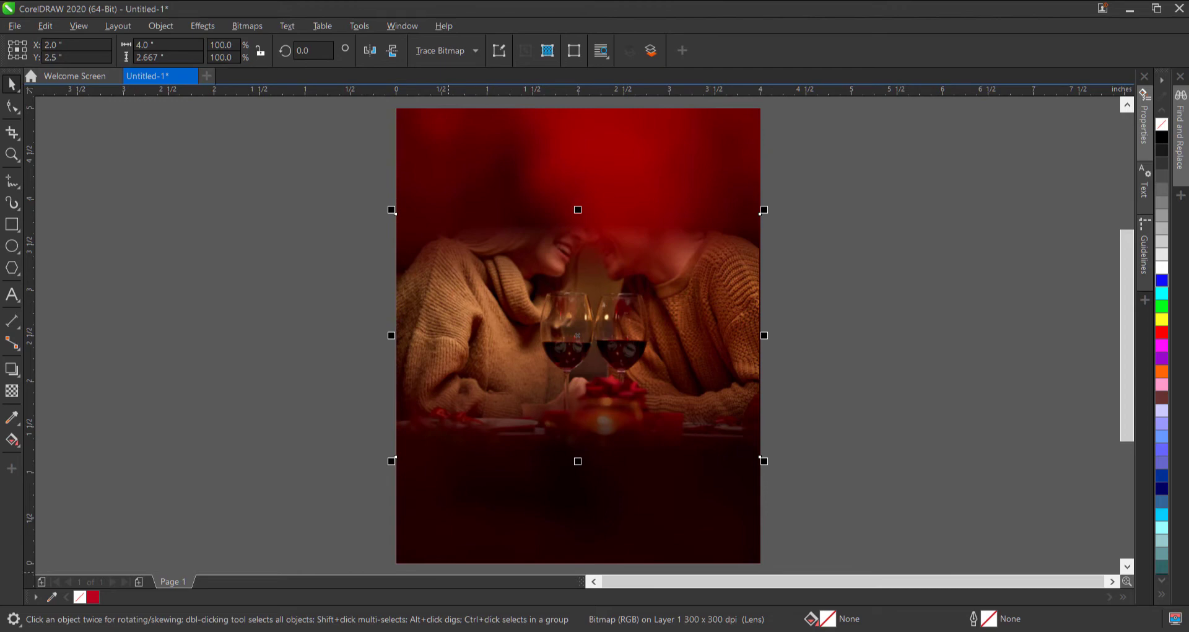
{"action": "mouse_move", "coordinate": [517, 631]}
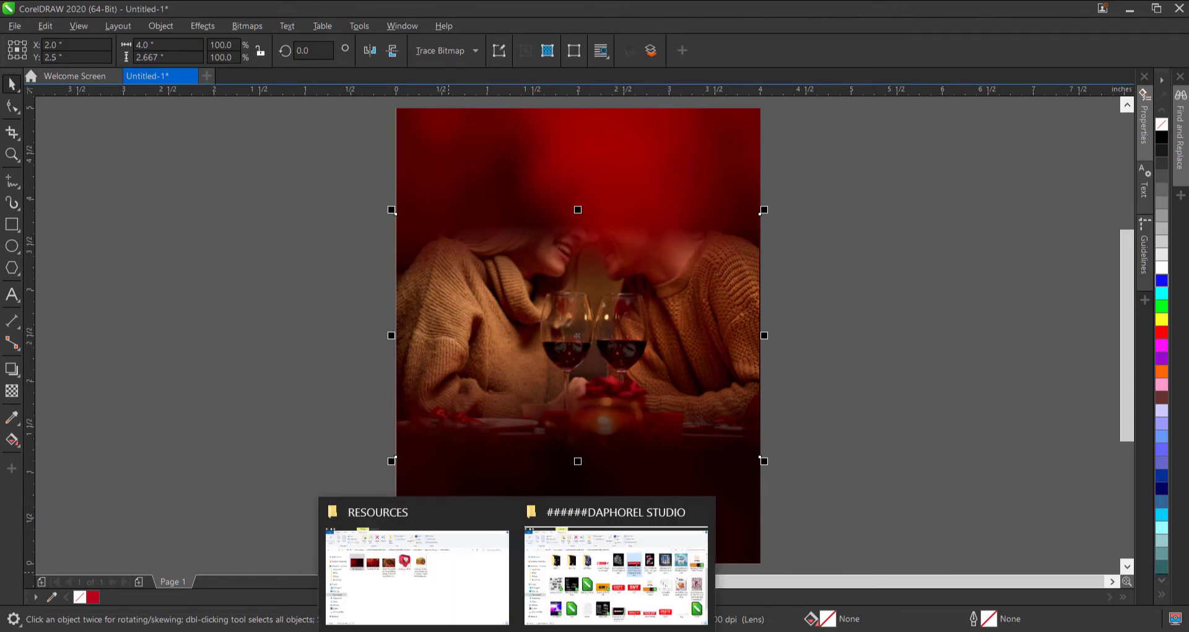
{"action": "left_click", "coordinate": [441, 598]}
{"action": "left_click", "coordinate": [310, 270]}
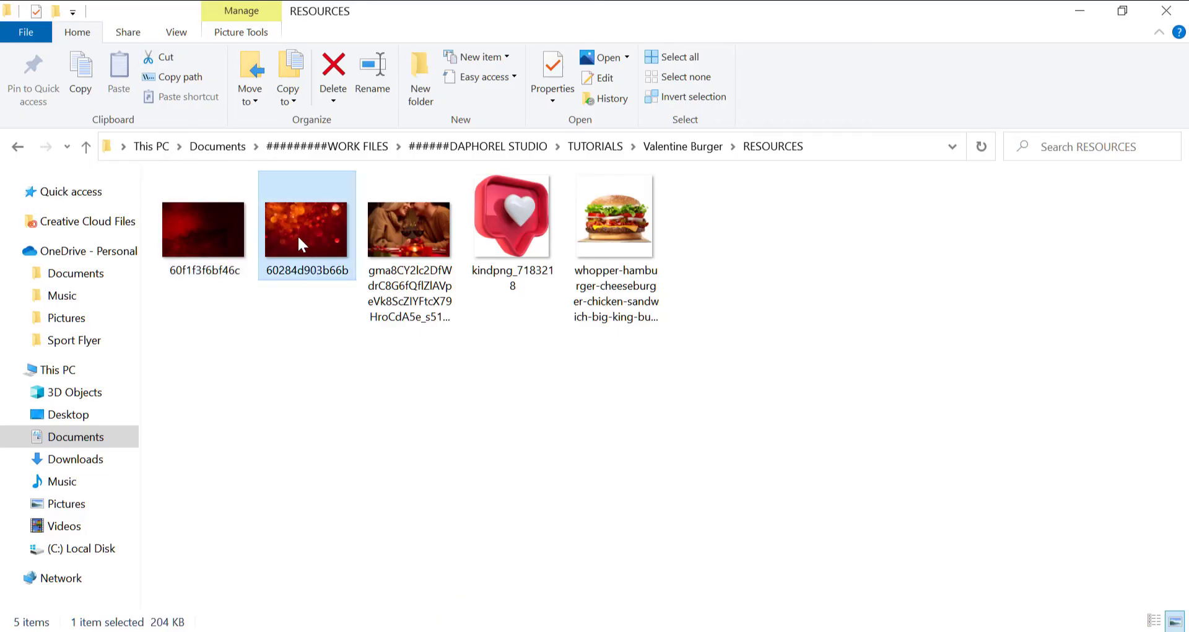
{"action": "left_click_drag", "start_coordinate": [299, 243], "coordinate": [240, 290]}
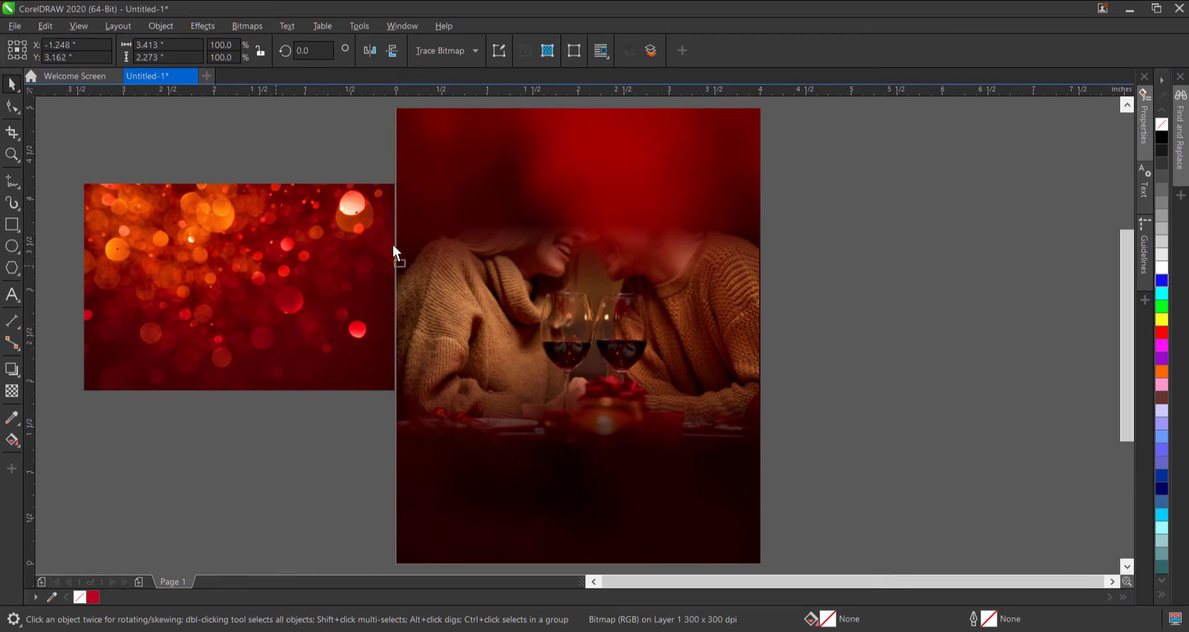
Step: Move the bokeh image over the top of the page and enlarge it proportionally to about 122%
{"action": "left_click_drag", "start_coordinate": [393, 244], "coordinate": [483, 197]}
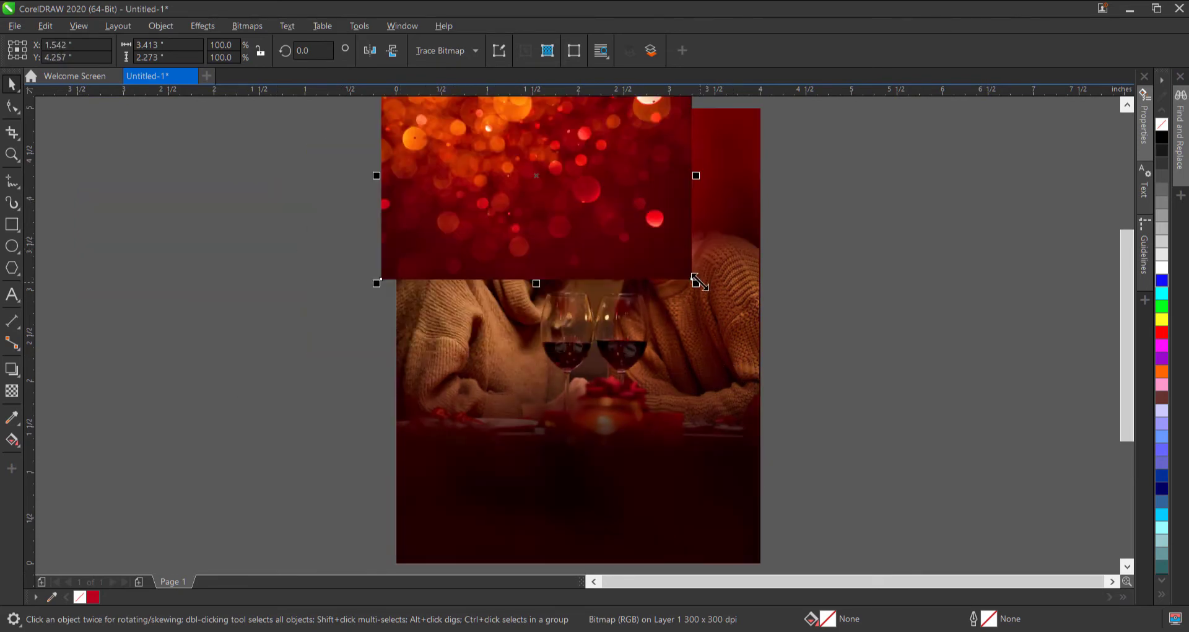
{"action": "left_click_drag", "start_coordinate": [698, 280], "coordinate": [767, 339]}
{"action": "left_click", "coordinate": [622, 234]}
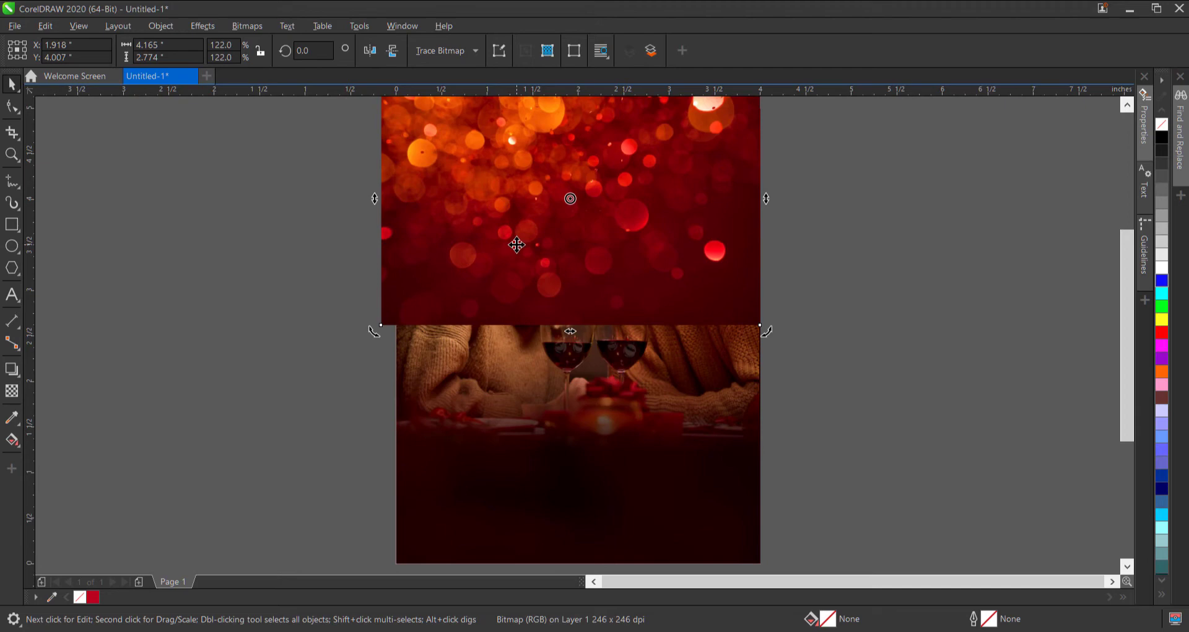
Step: Apply a vertical linear fountain transparency to the bokeh image so its lower part fades out over the couple photo
{"action": "left_click", "coordinate": [8, 396]}
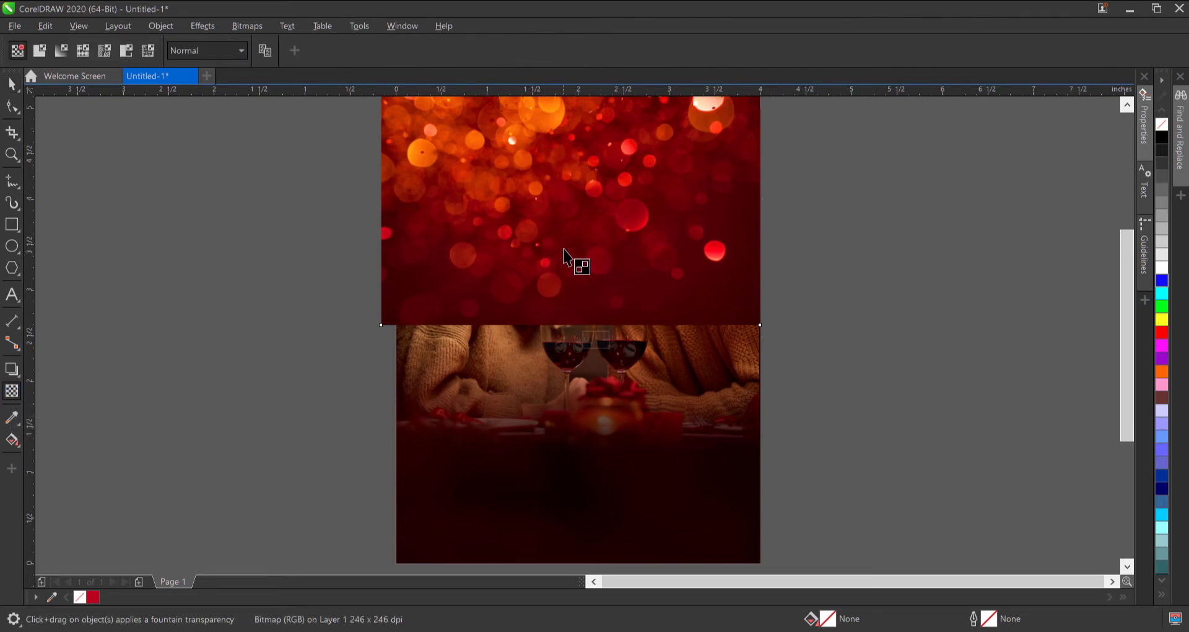
{"action": "left_click_drag", "start_coordinate": [569, 200], "coordinate": [571, 318]}
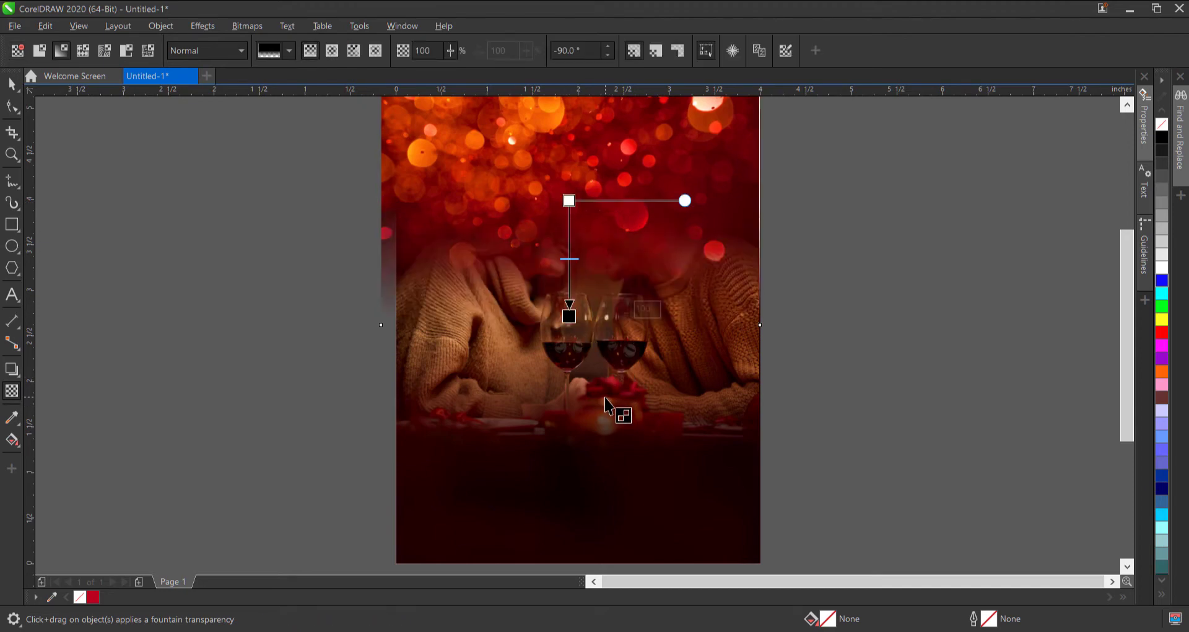
{"action": "key", "text": "space"}
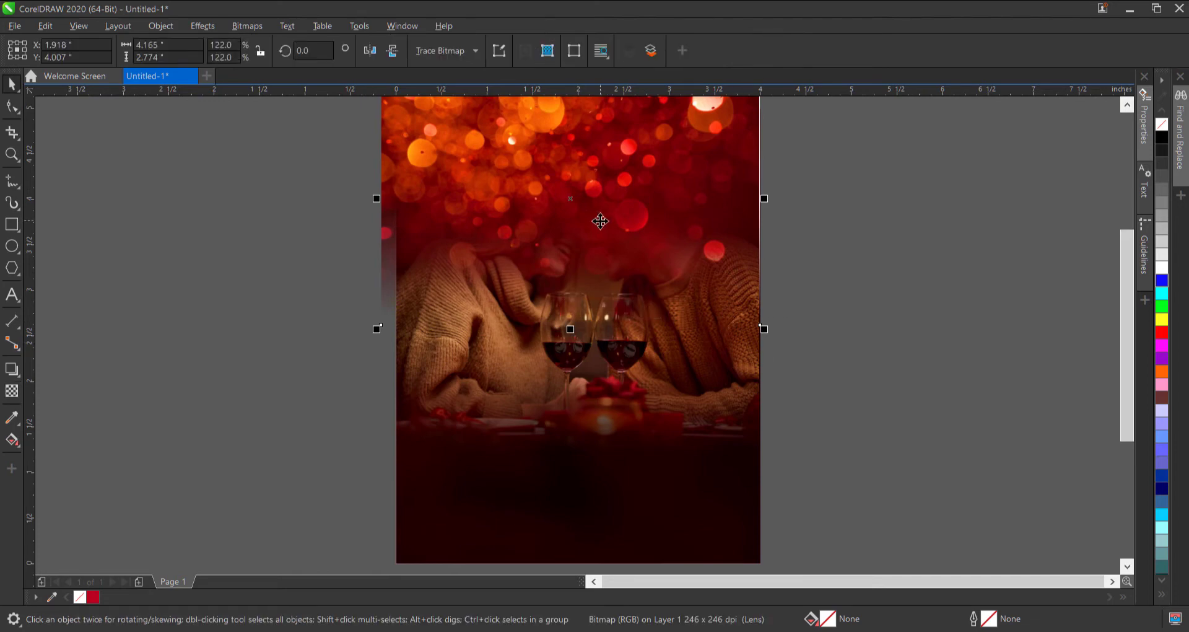
Step: Move the bokeh image off the page to its left side and centre the couple photo on the page
{"action": "left_click_drag", "start_coordinate": [638, 199], "coordinate": [197, 232]}
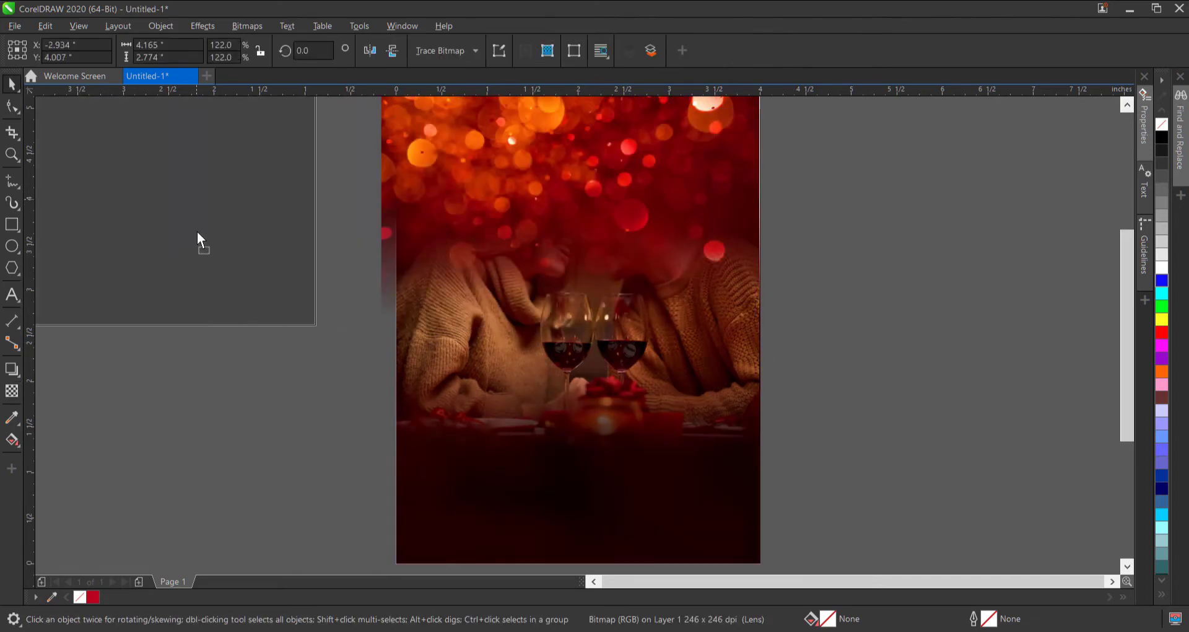
{"action": "left_click_drag", "start_coordinate": [538, 300], "coordinate": [764, 328]}
{"action": "key", "text": "p"}
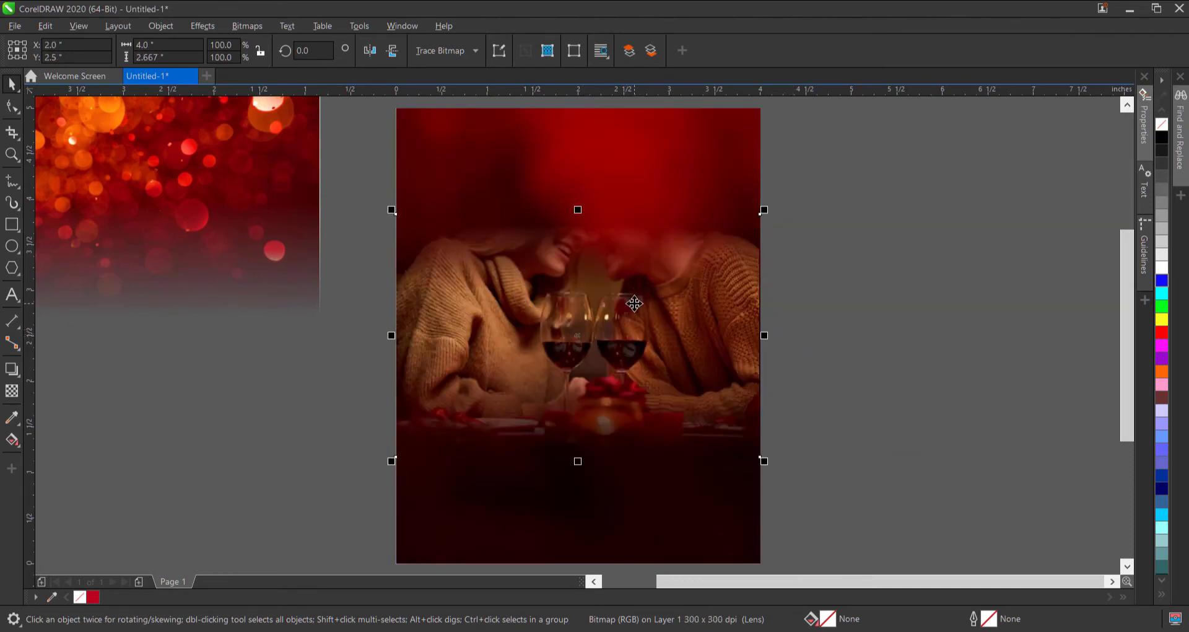
Step: Cut the couple photo, paste it inside the background rectangle's PowerClip contents, and finish editing them
{"action": "left_click", "coordinate": [626, 149]}
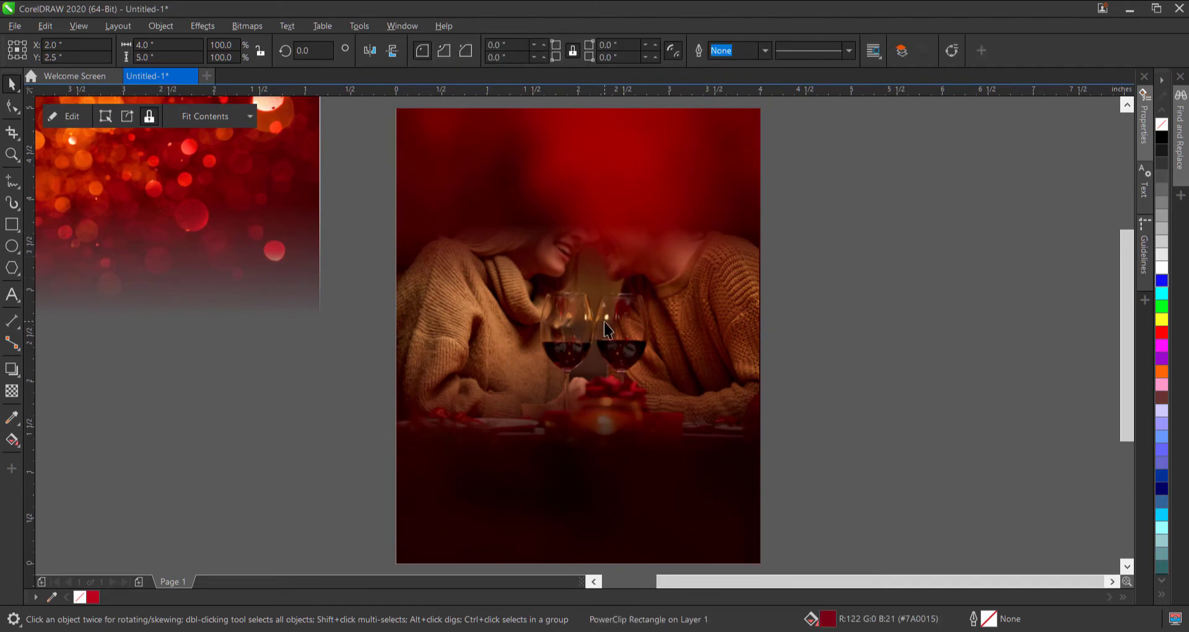
{"action": "left_click", "coordinate": [630, 124]}
{"action": "left_click", "coordinate": [622, 316]}
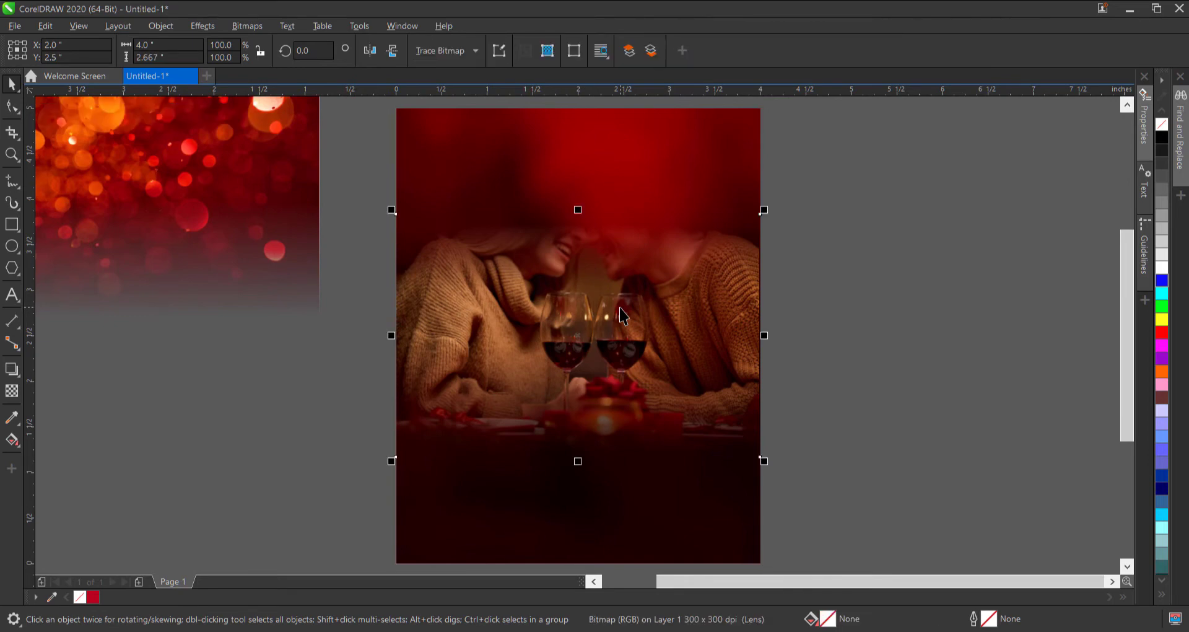
{"action": "key", "text": "Delete"}
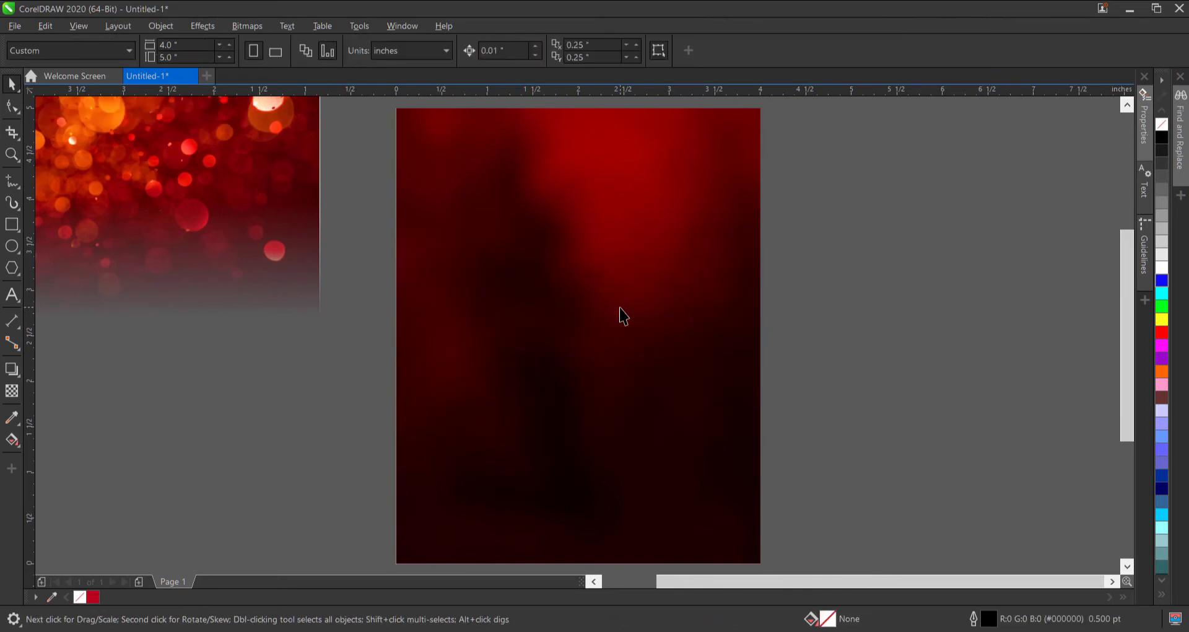
{"action": "double_click", "coordinate": [537, 214]}
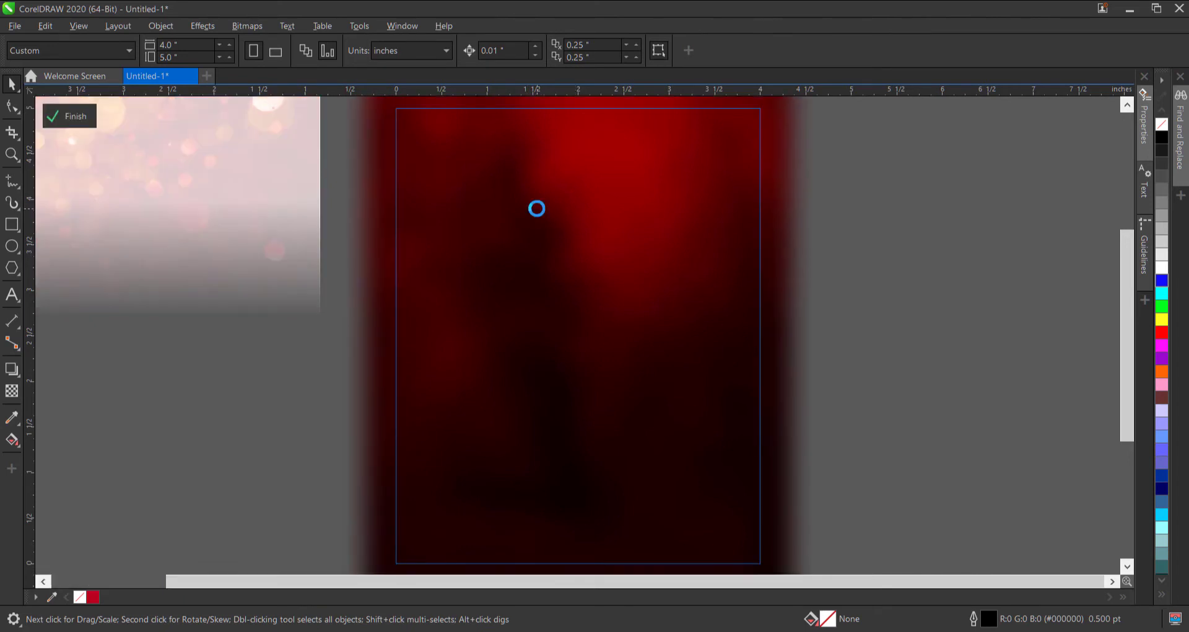
{"action": "key", "text": "ctrl+v"}
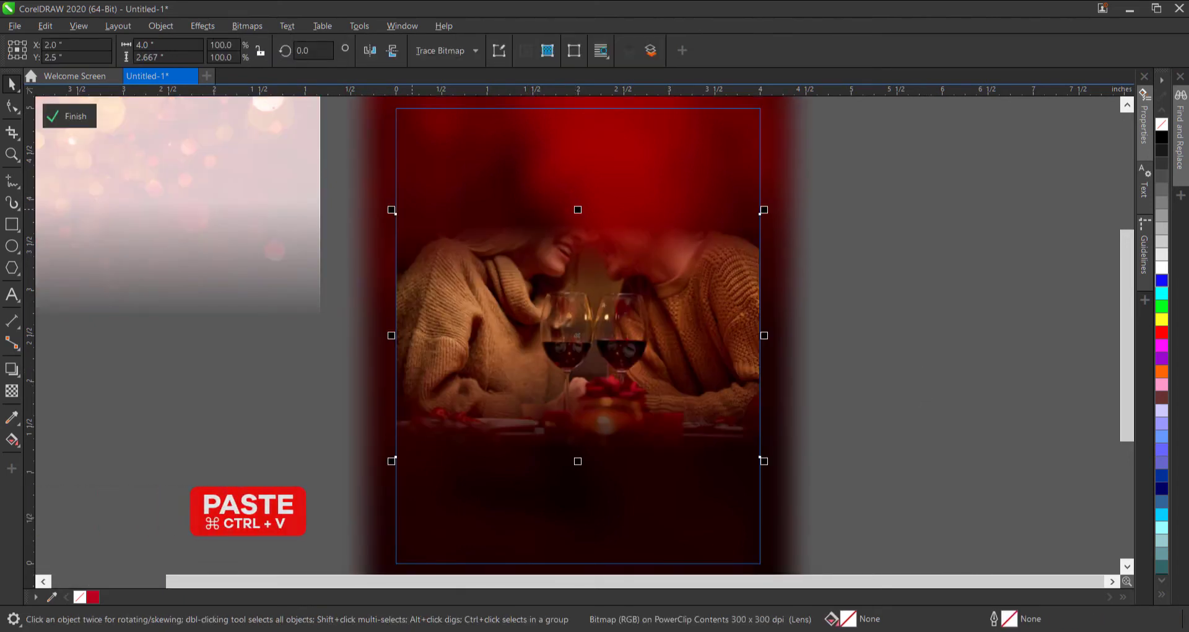
{"action": "left_click", "coordinate": [68, 117]}
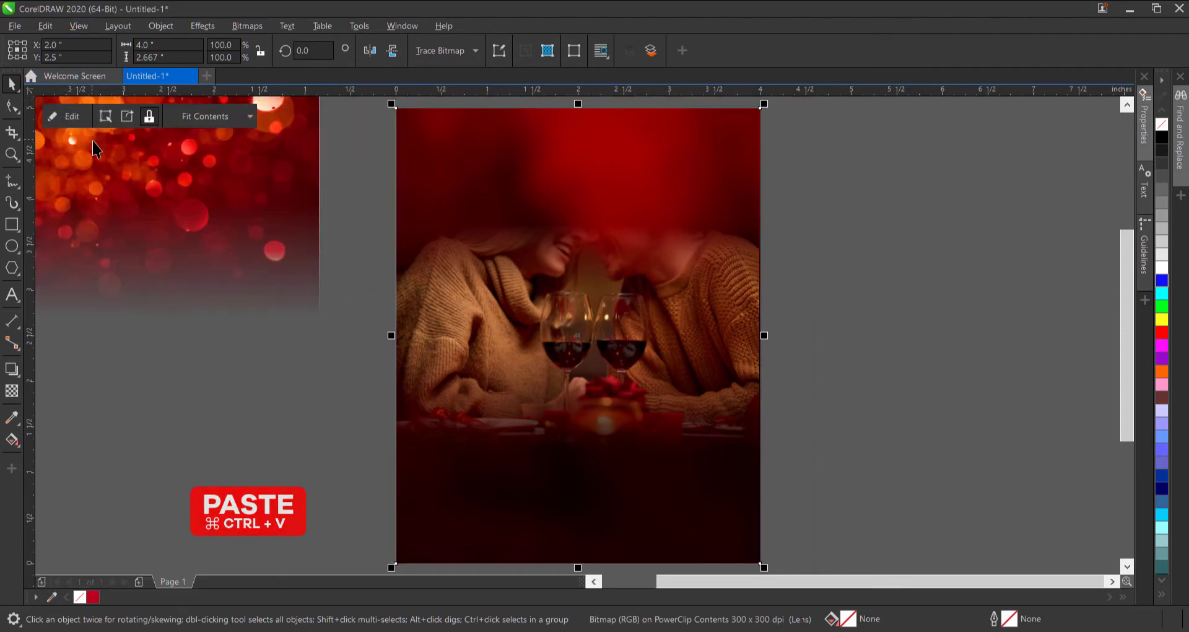
Step: Try moving the background PowerClip off the page, undo the move, and undo pasting the couple photo inside it
{"action": "left_click_drag", "start_coordinate": [453, 159], "coordinate": [834, 209]}
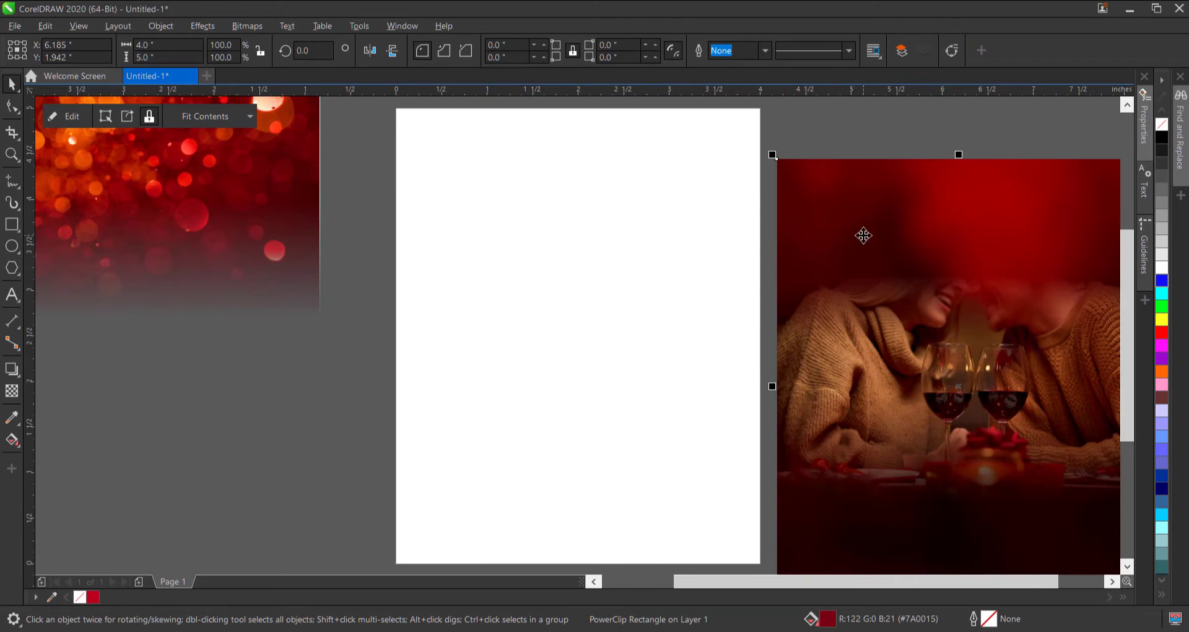
{"action": "key", "text": "ctrl+z"}
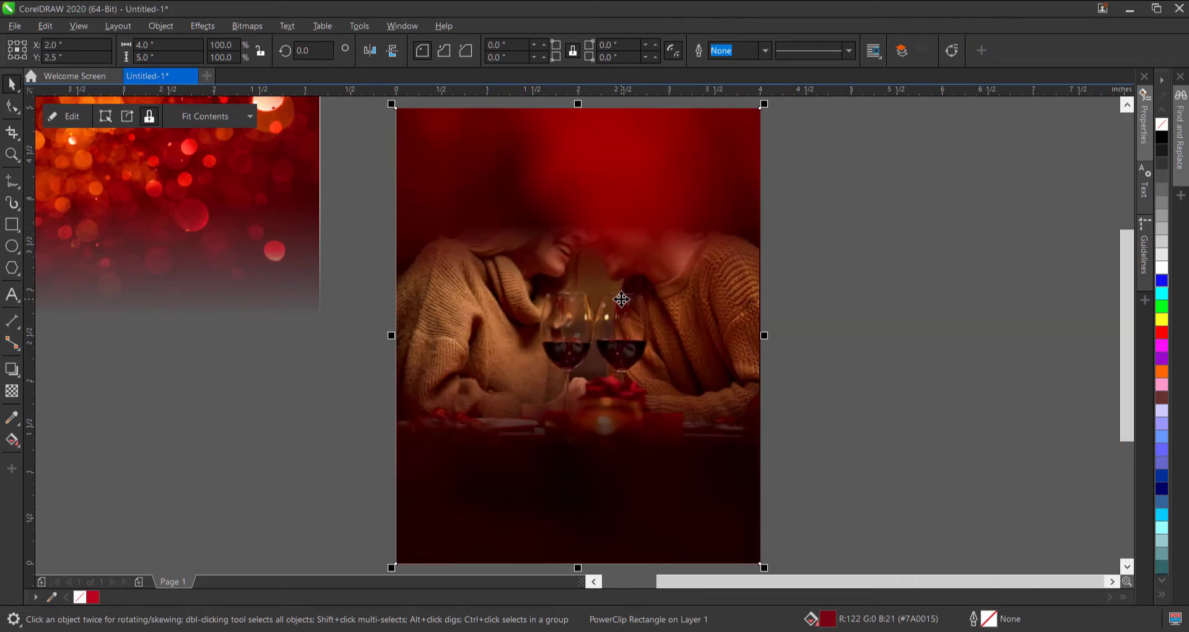
{"action": "double_click", "coordinate": [623, 301]}
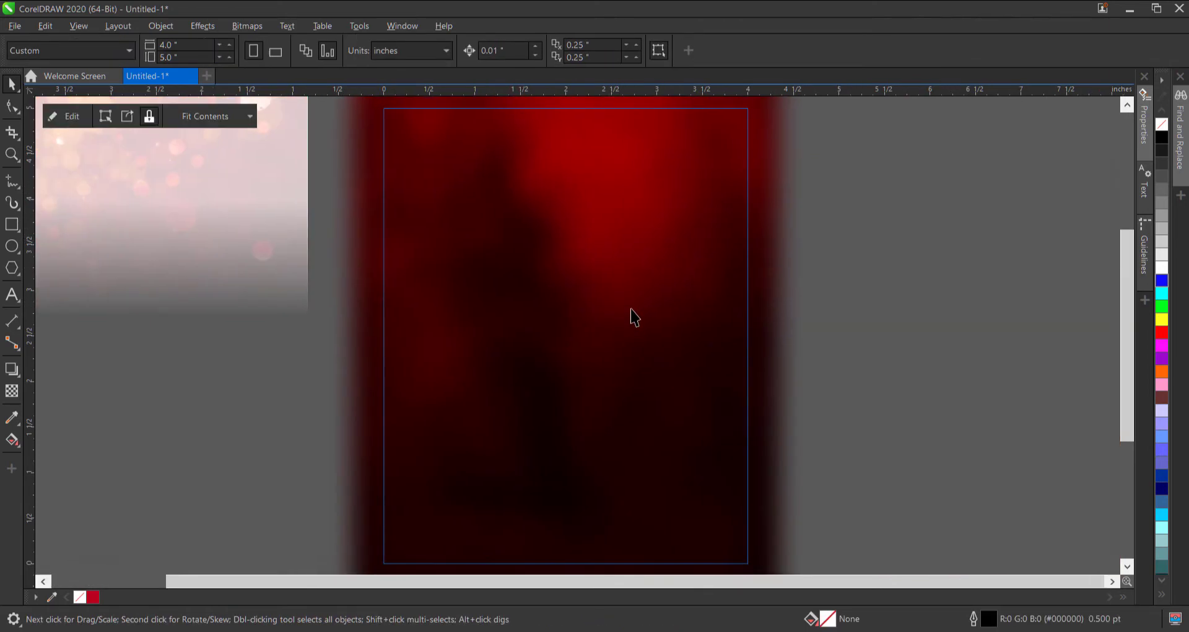
{"action": "key", "text": "ctrl+z"}
{"action": "key", "text": "ctrl+z"}
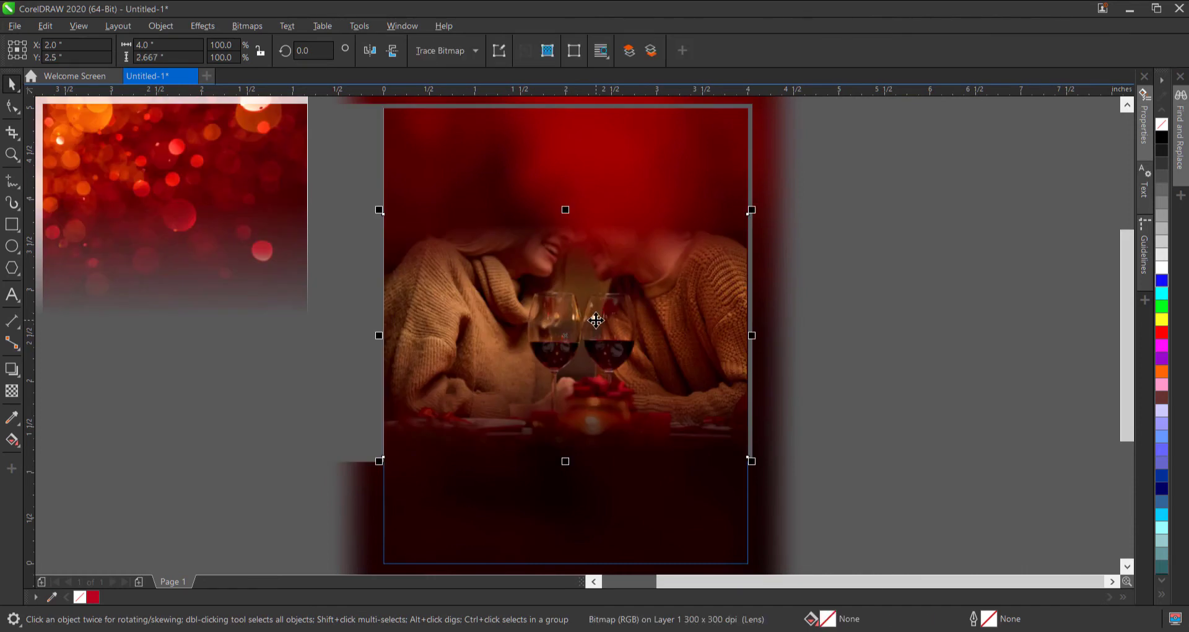
Step: Place the couple photo inside the smoke-textured background rectangle using PowerClip Inside
{"action": "scroll", "coordinate": [390, 387], "scroll_direction": "down", "scroll_amount": 2}
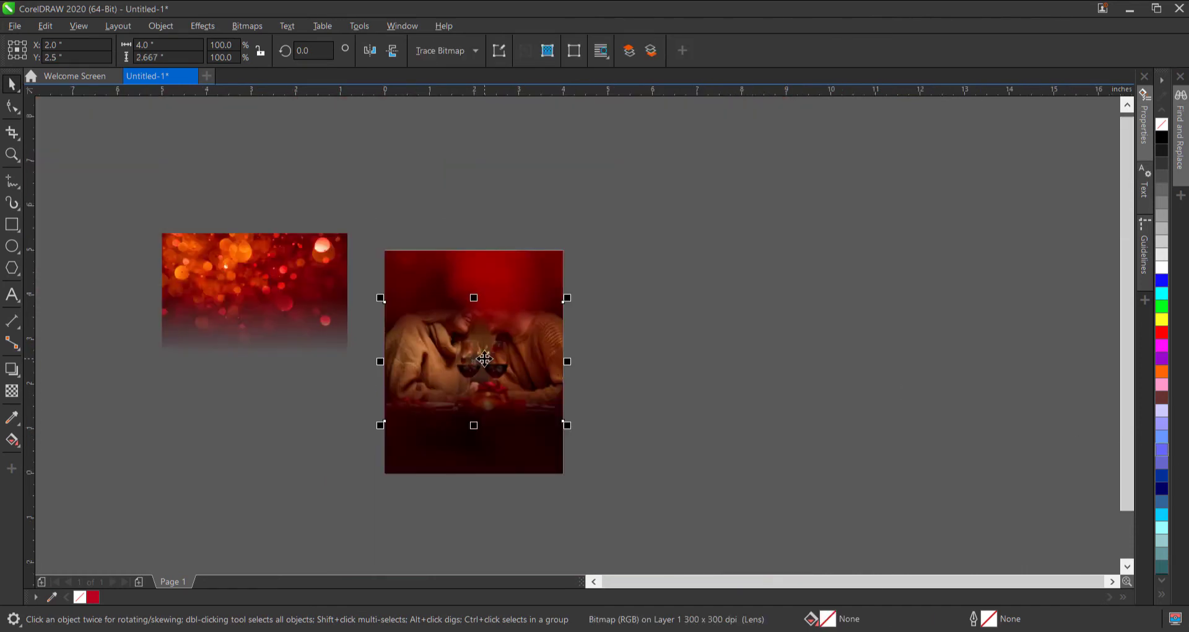
{"action": "scroll", "coordinate": [484, 358], "scroll_direction": "up", "scroll_amount": 2}
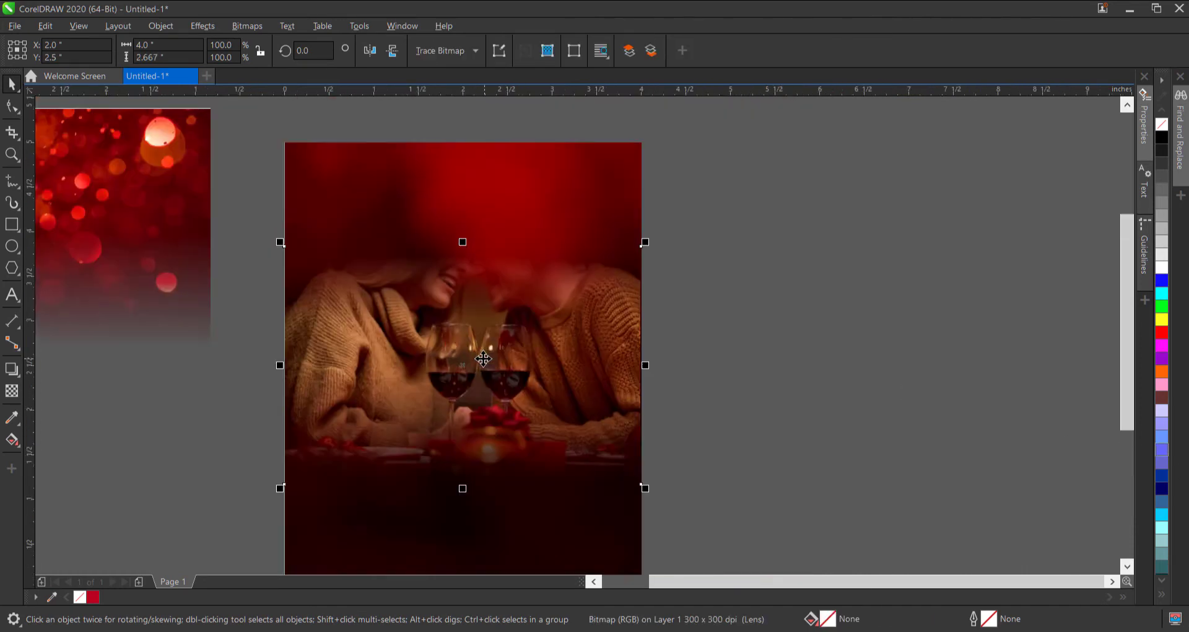
{"action": "right_click", "coordinate": [403, 288]}
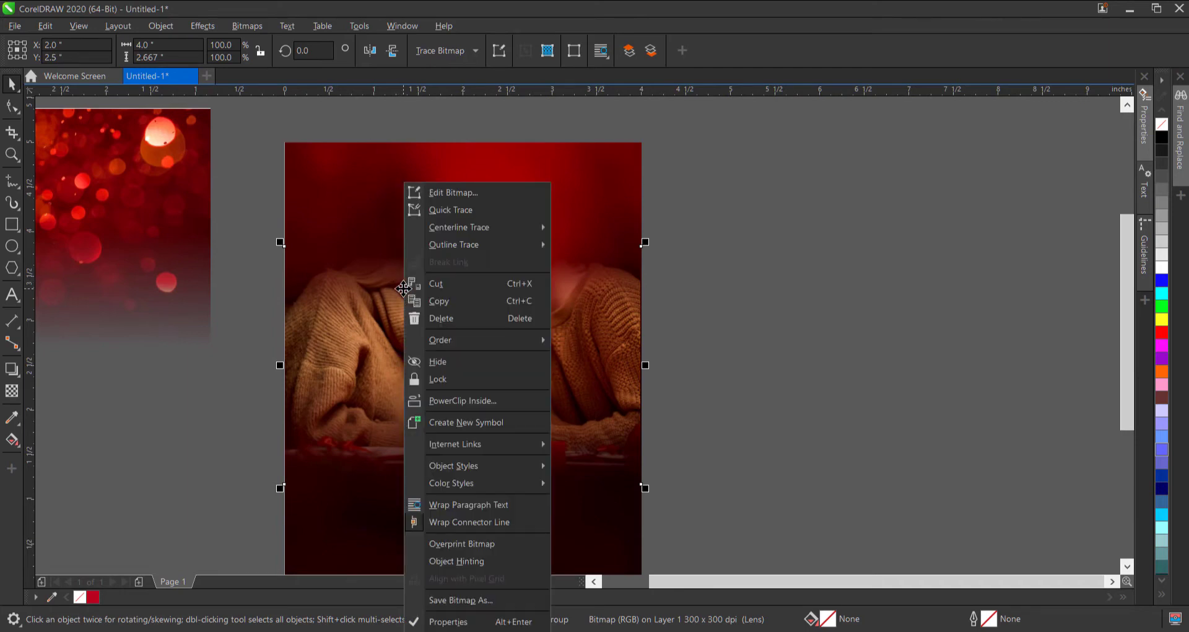
{"action": "left_click", "coordinate": [481, 400]}
{"action": "left_click", "coordinate": [427, 197]}
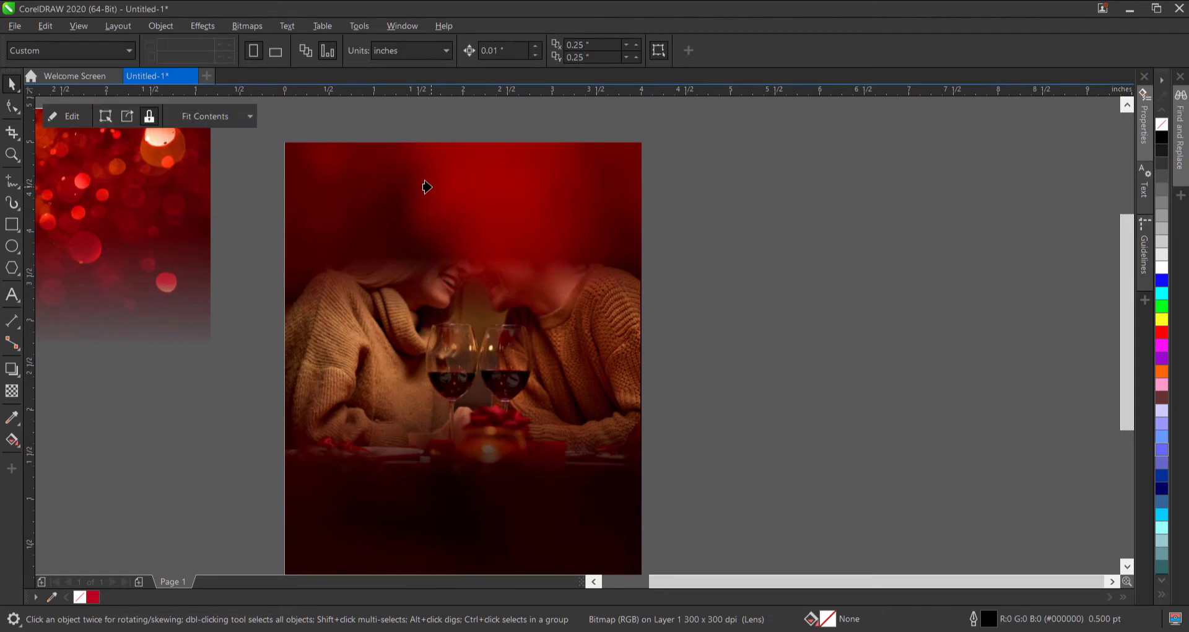
Step: Try moving the background PowerClip off the page to its right side and undo the move
{"action": "left_click", "coordinate": [875, 244]}
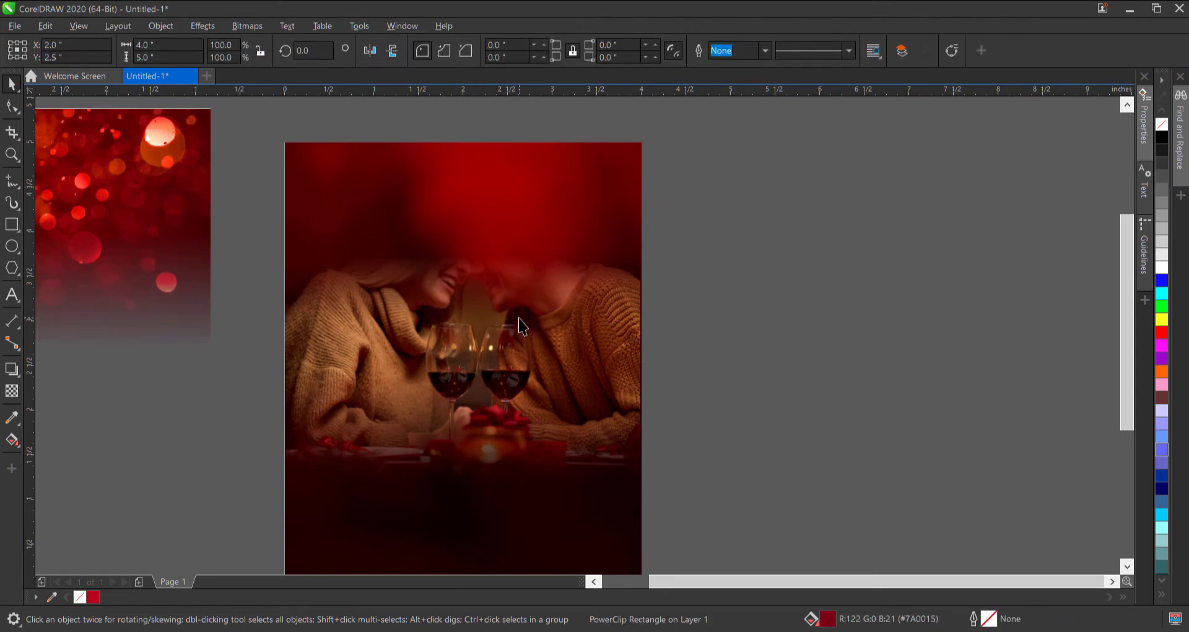
{"action": "left_click_drag", "start_coordinate": [431, 310], "coordinate": [786, 246]}
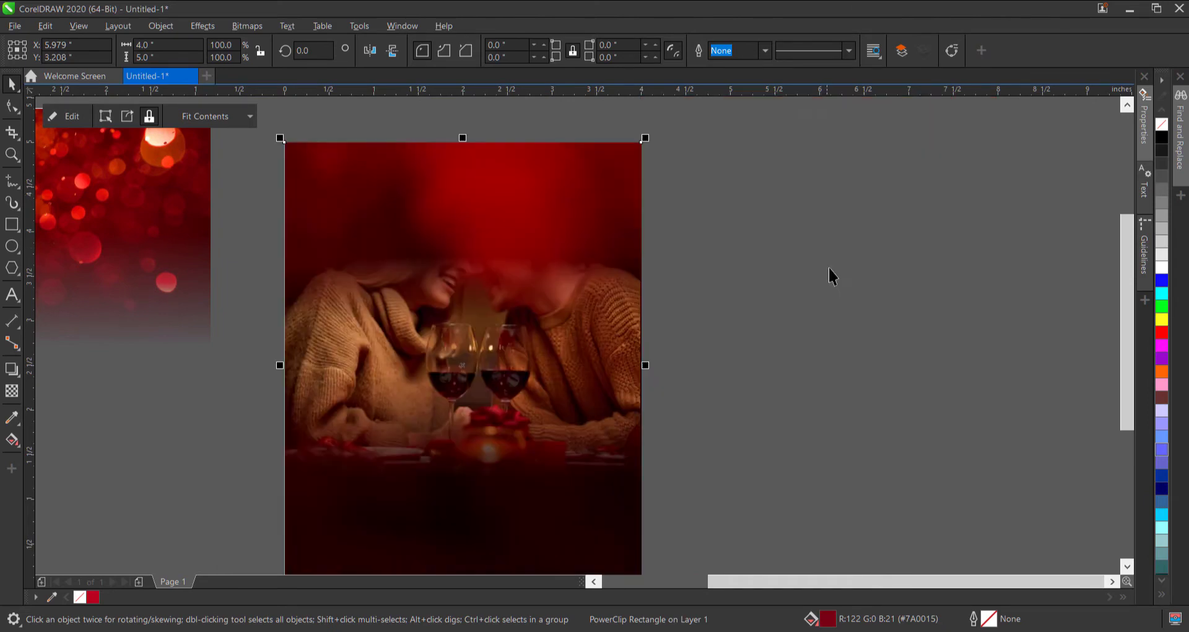
{"action": "key", "text": "ctrl+z"}
{"action": "left_click", "coordinate": [870, 266]}
Step: Cut the bokeh image, paste it inside the background rectangle's PowerClip contents, and position it over the upper part of the page
{"action": "left_click_drag", "start_coordinate": [106, 186], "coordinate": [172, 197]}
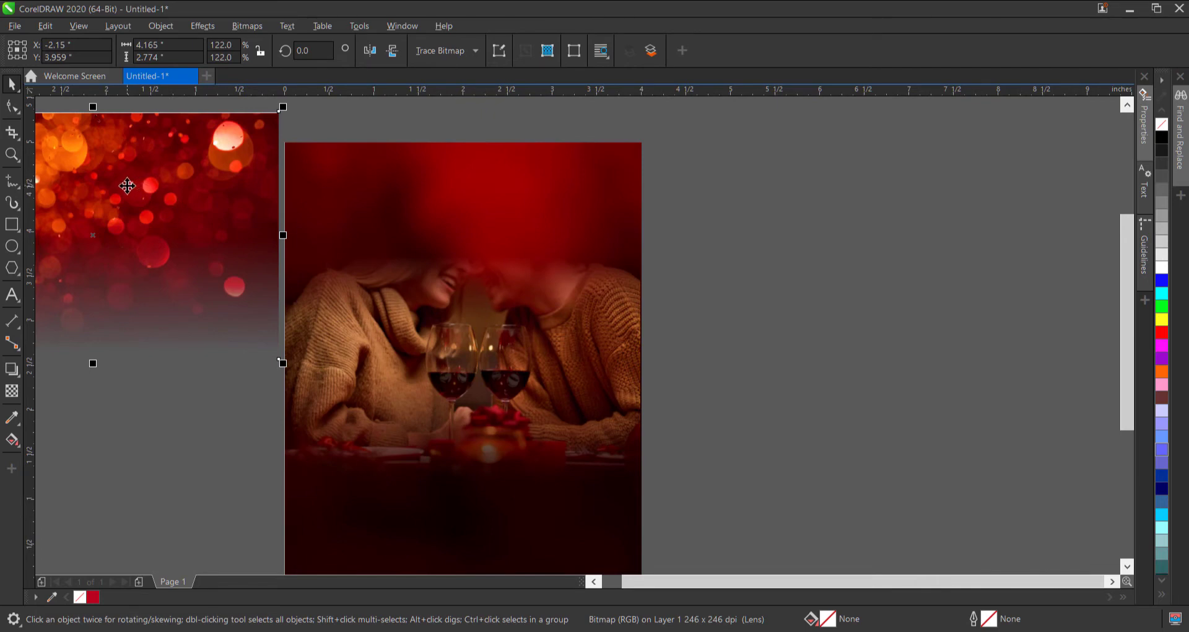
{"action": "key", "text": "Delete"}
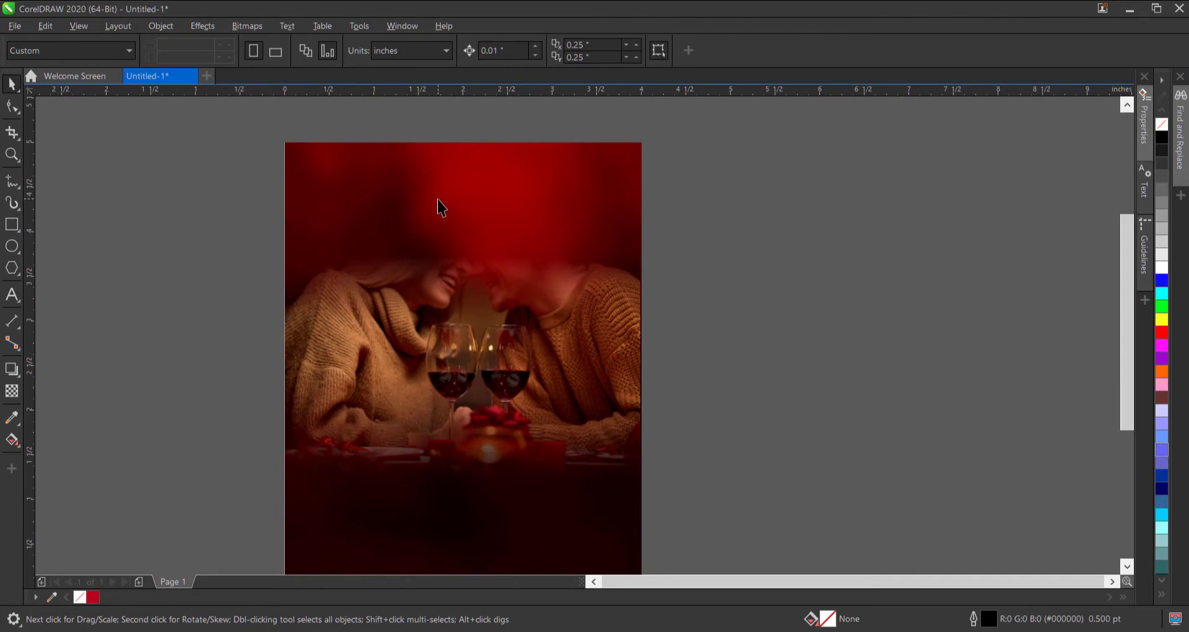
{"action": "left_click", "coordinate": [438, 206]}
{"action": "double_click", "coordinate": [438, 204]}
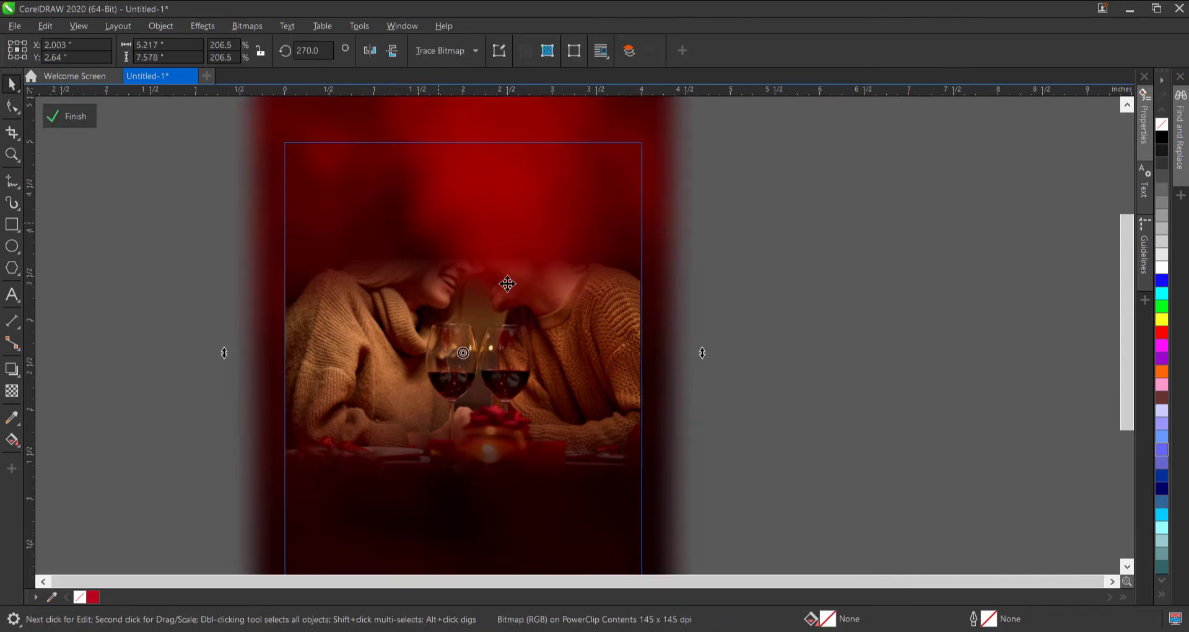
{"action": "key", "text": "ctrl+v"}
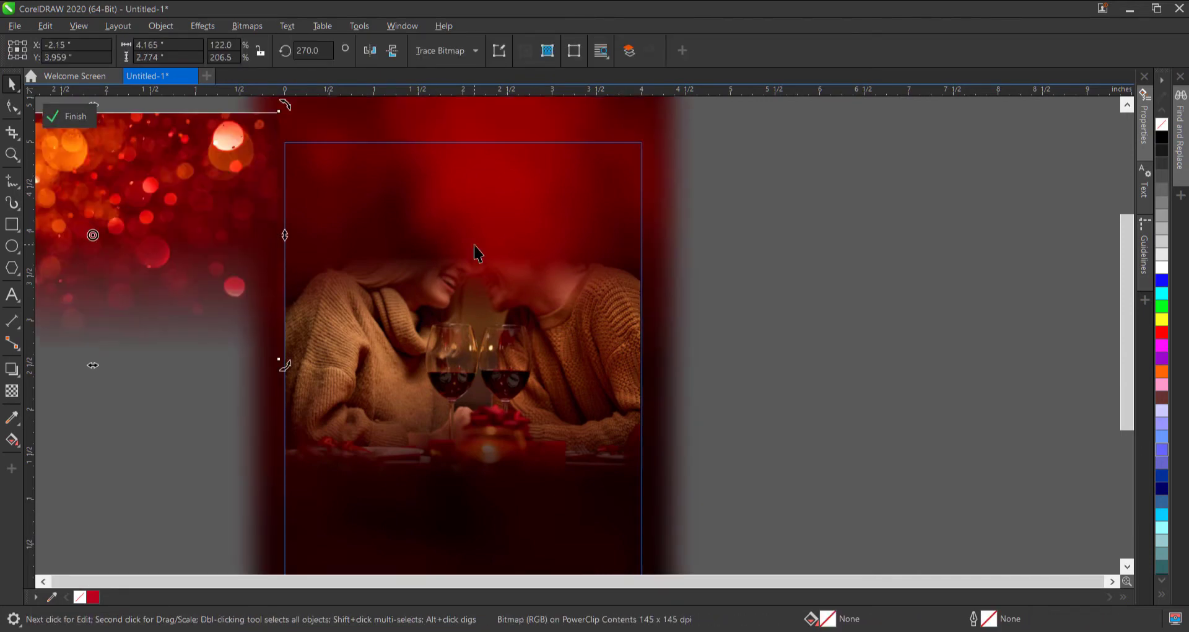
{"action": "left_click_drag", "start_coordinate": [114, 205], "coordinate": [471, 195]}
{"action": "left_click", "coordinate": [476, 235]}
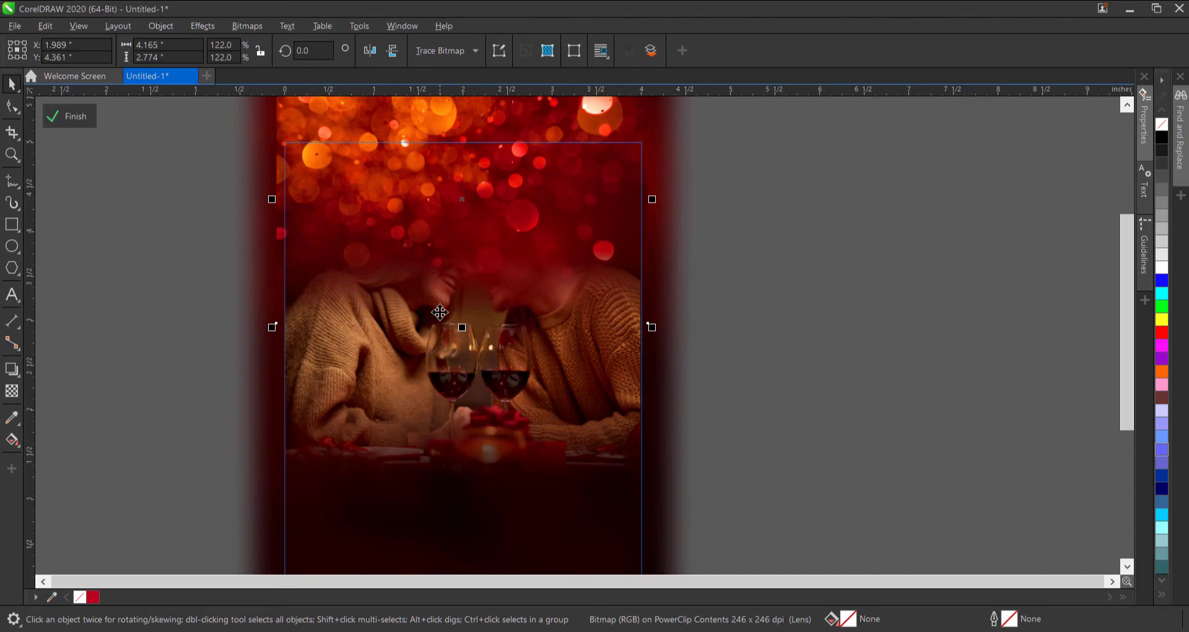
Step: Enlarge the couple photo to about 106.1%, shift it slightly left and down, and finish editing the PowerClip contents
{"action": "left_click", "coordinate": [379, 360]}
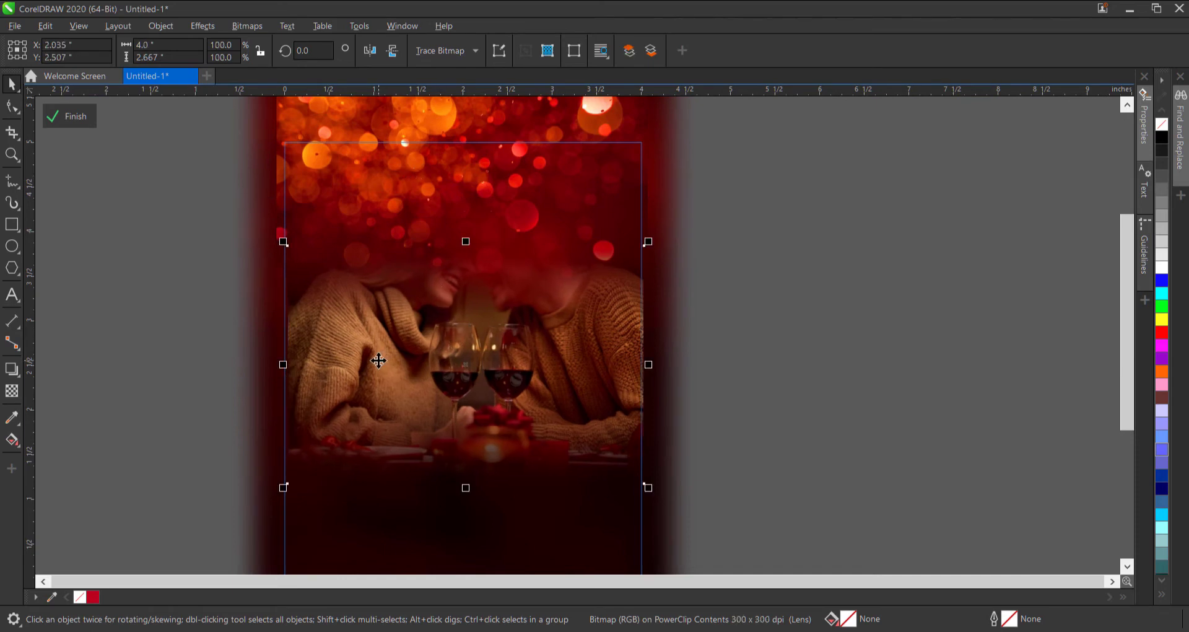
{"action": "left_click_drag", "start_coordinate": [378, 360], "coordinate": [373, 363]}
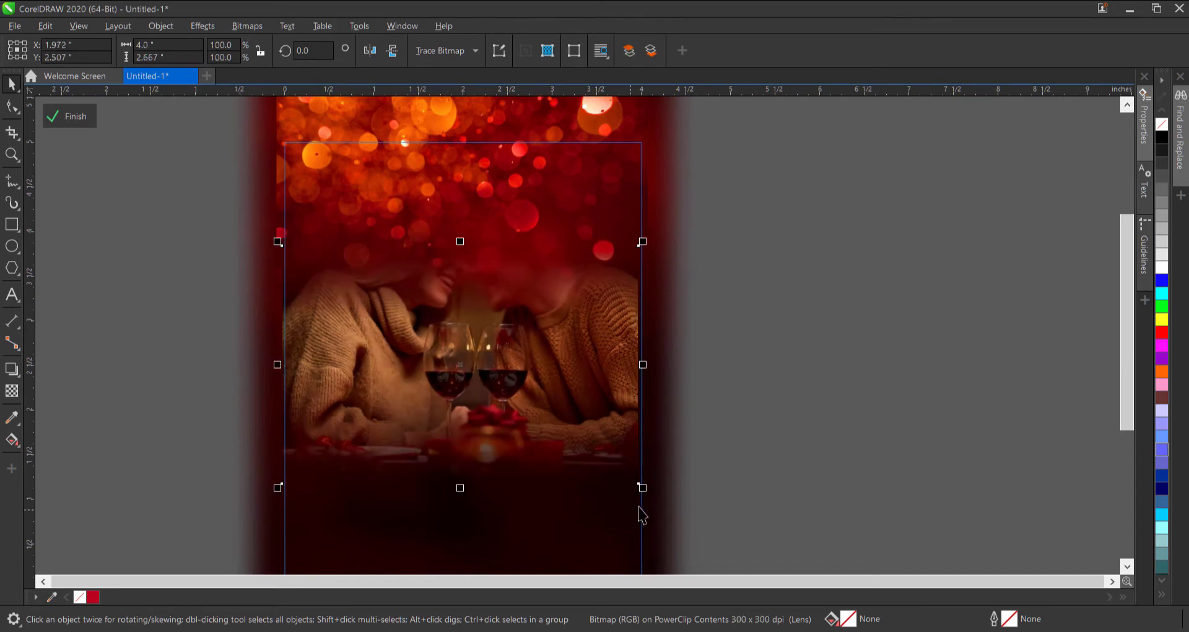
{"action": "left_click_drag", "start_coordinate": [643, 488], "coordinate": [653, 495]}
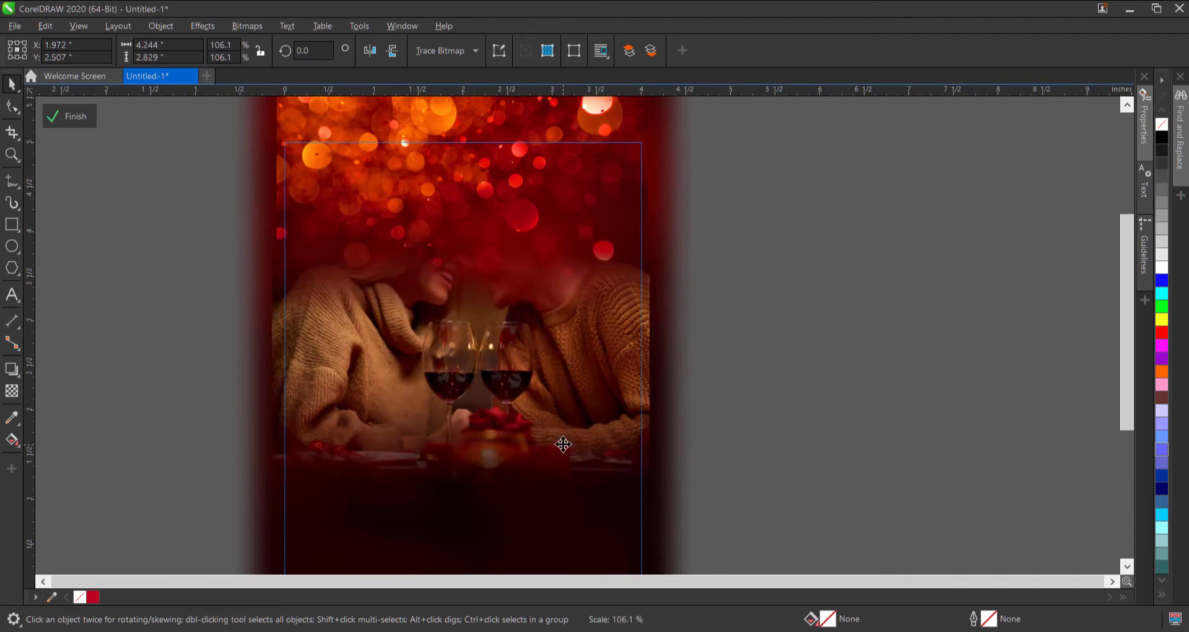
{"action": "left_click_drag", "start_coordinate": [552, 405], "coordinate": [551, 415]}
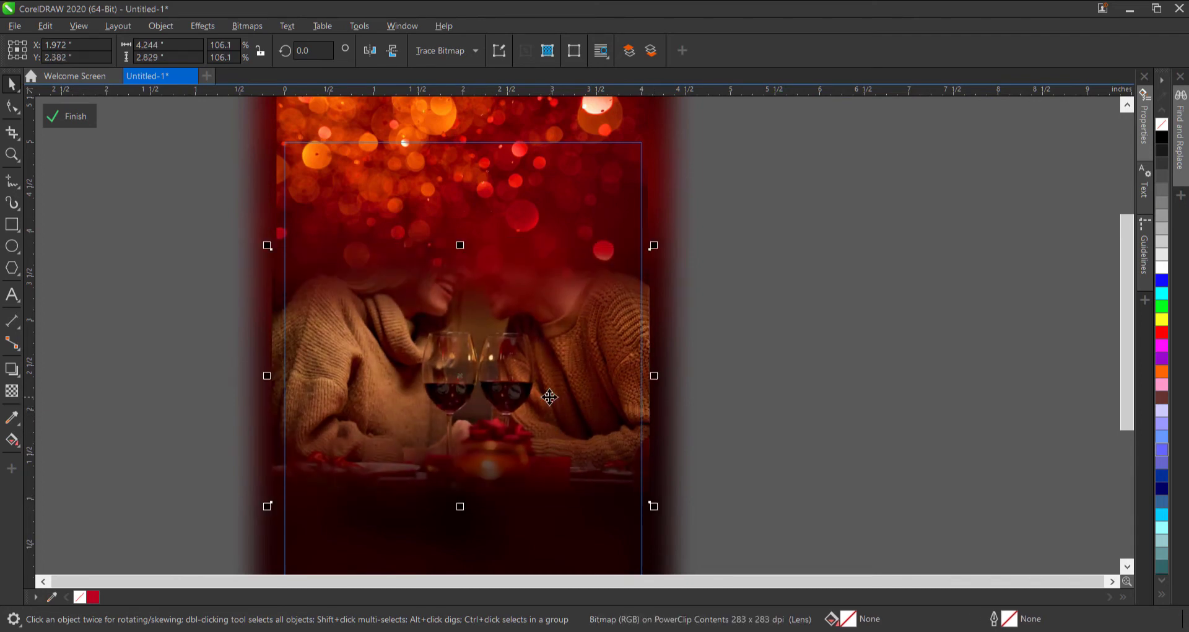
{"action": "left_click", "coordinate": [534, 159]}
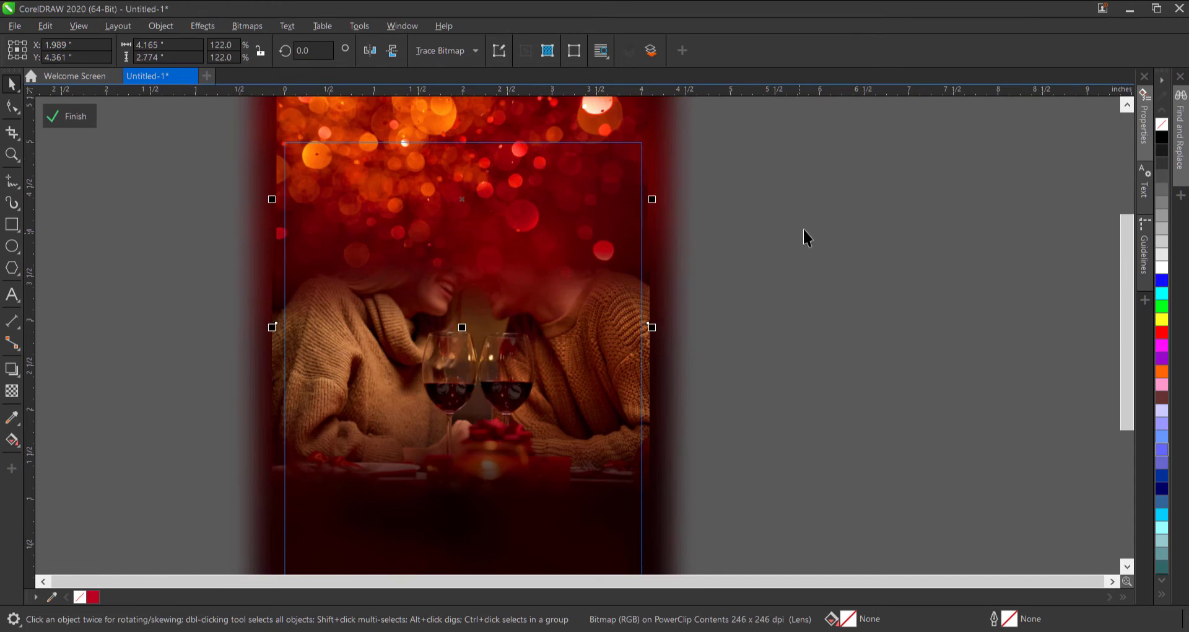
{"action": "left_click", "coordinate": [884, 376], "text": "ctrl"}
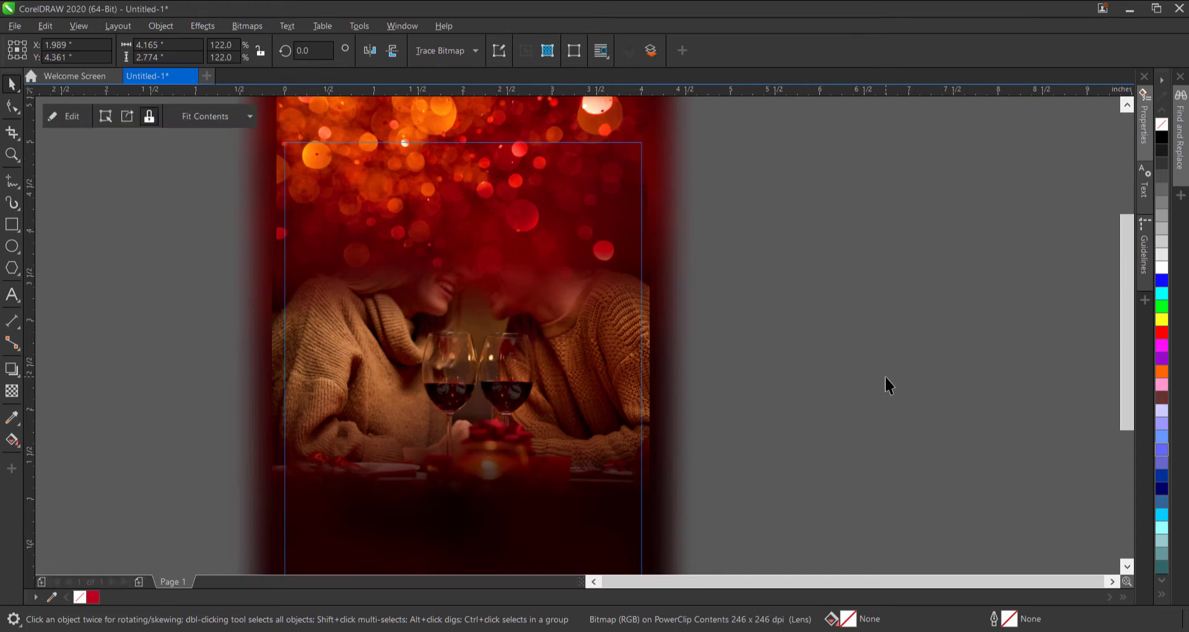
{"action": "left_click", "coordinate": [688, 253]}
{"action": "key", "text": "shift+F4"}
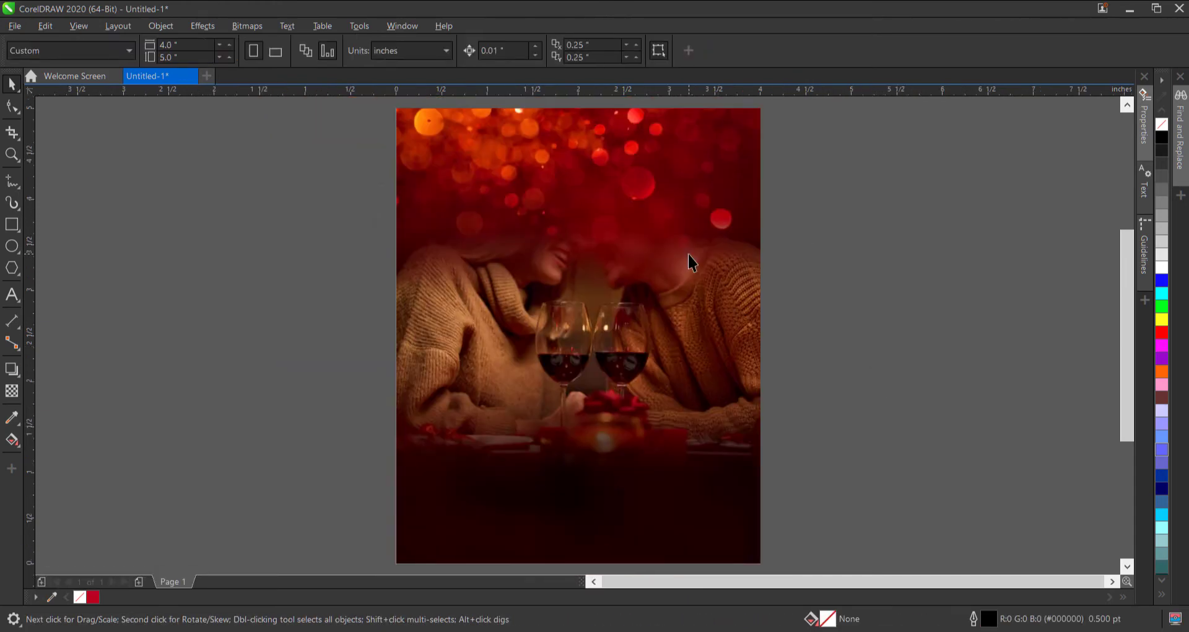
{"action": "left_click", "coordinate": [690, 263]}
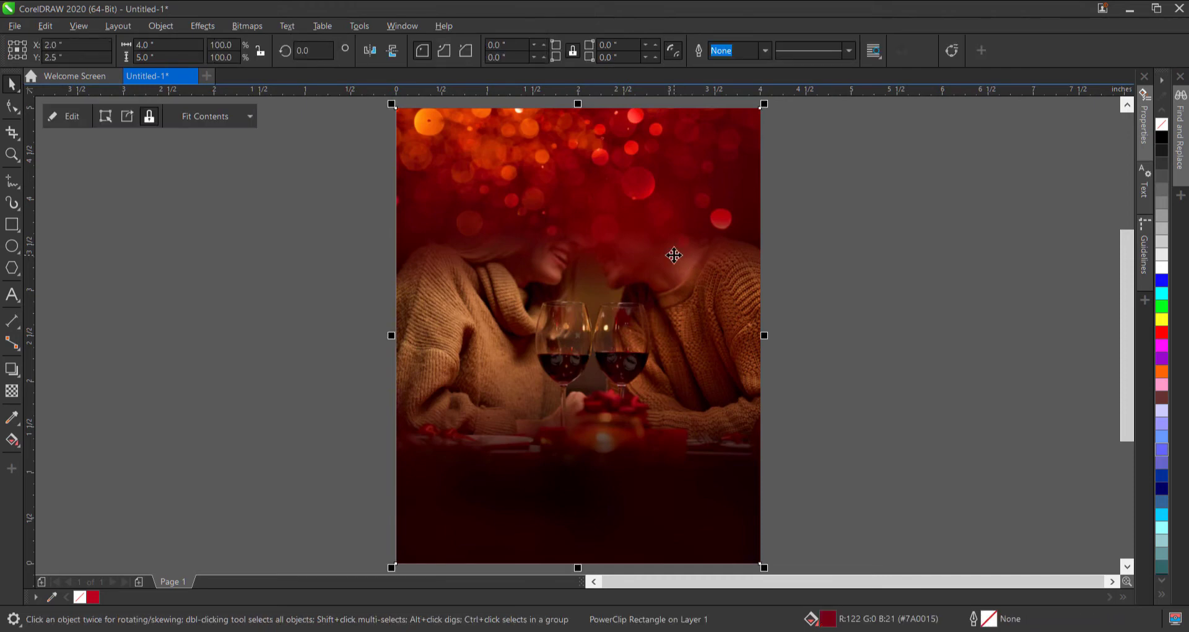
{"action": "left_click", "coordinate": [795, 200]}
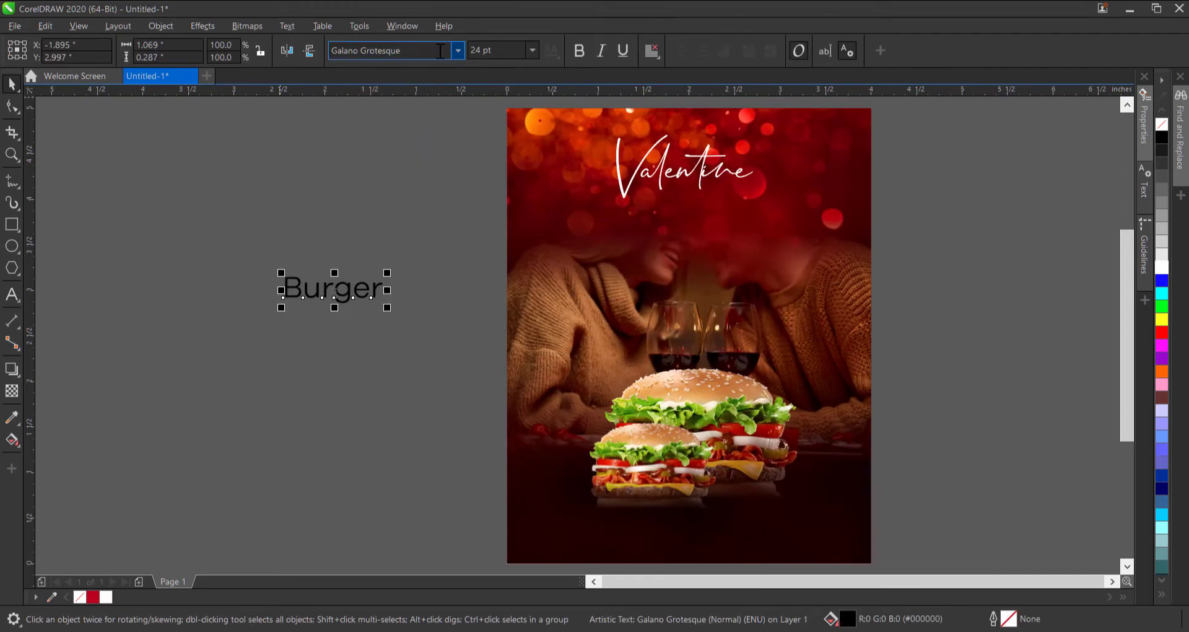
Step: Open the font choices for the "Burger" text beside the page
{"action": "left_click", "coordinate": [452, 49]}
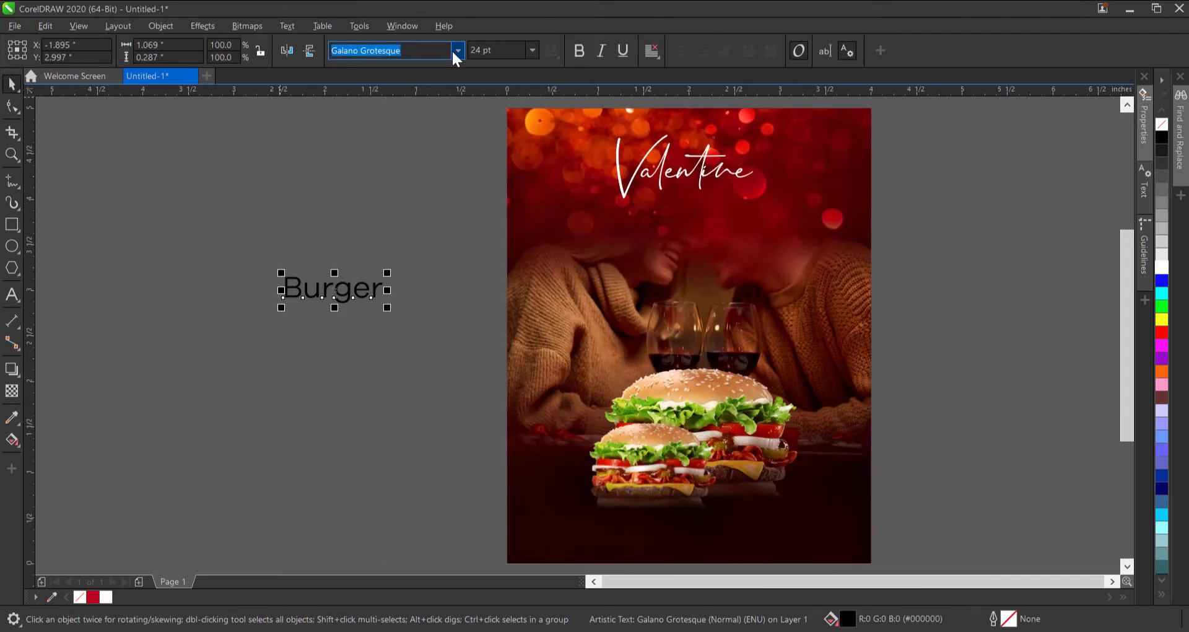
{"action": "left_click", "coordinate": [453, 52]}
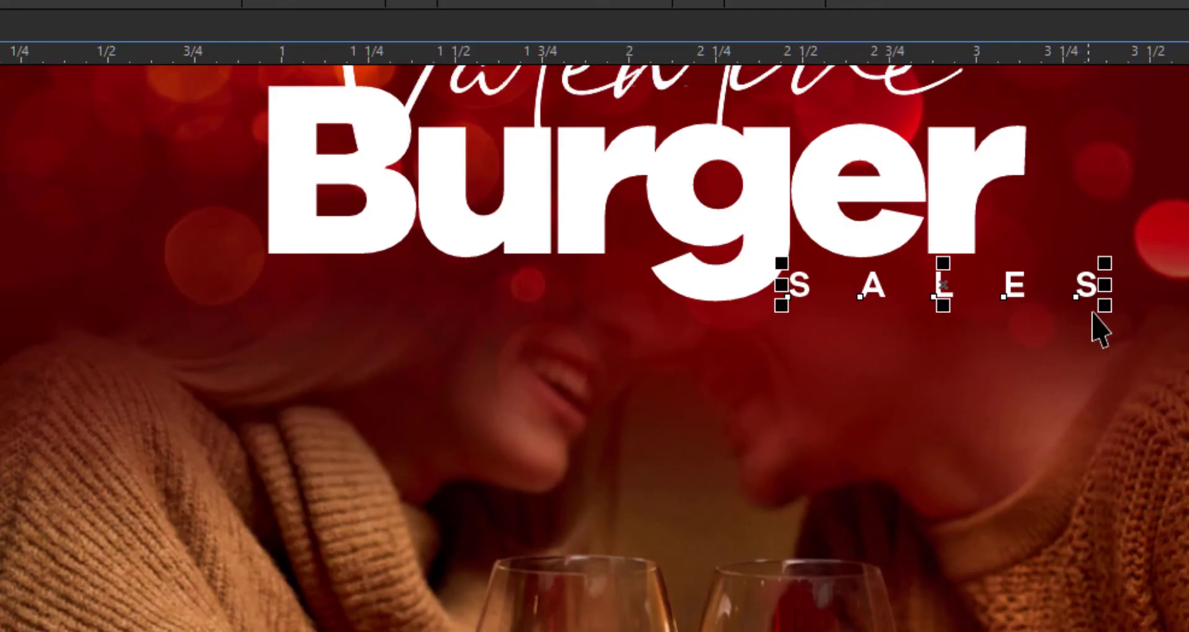
Step: Tighten the letter spacing of the "SALES" text so it ends near the right edge of "Burger"
{"action": "key", "text": "t"}
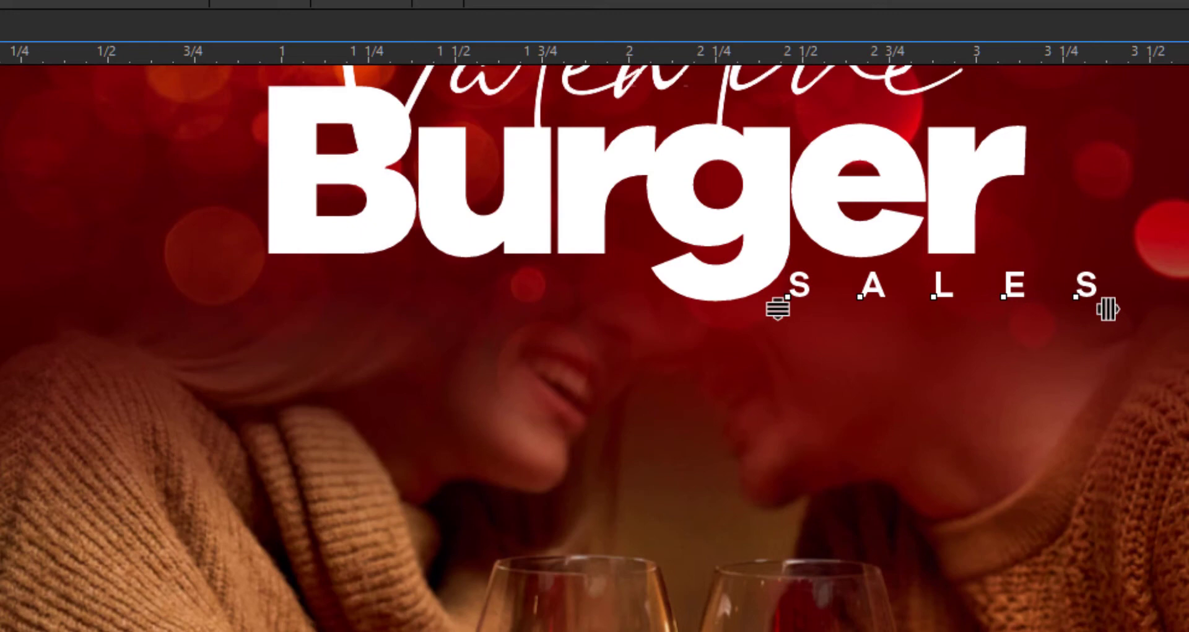
{"action": "left_click_drag", "start_coordinate": [1109, 308], "coordinate": [1014, 312]}
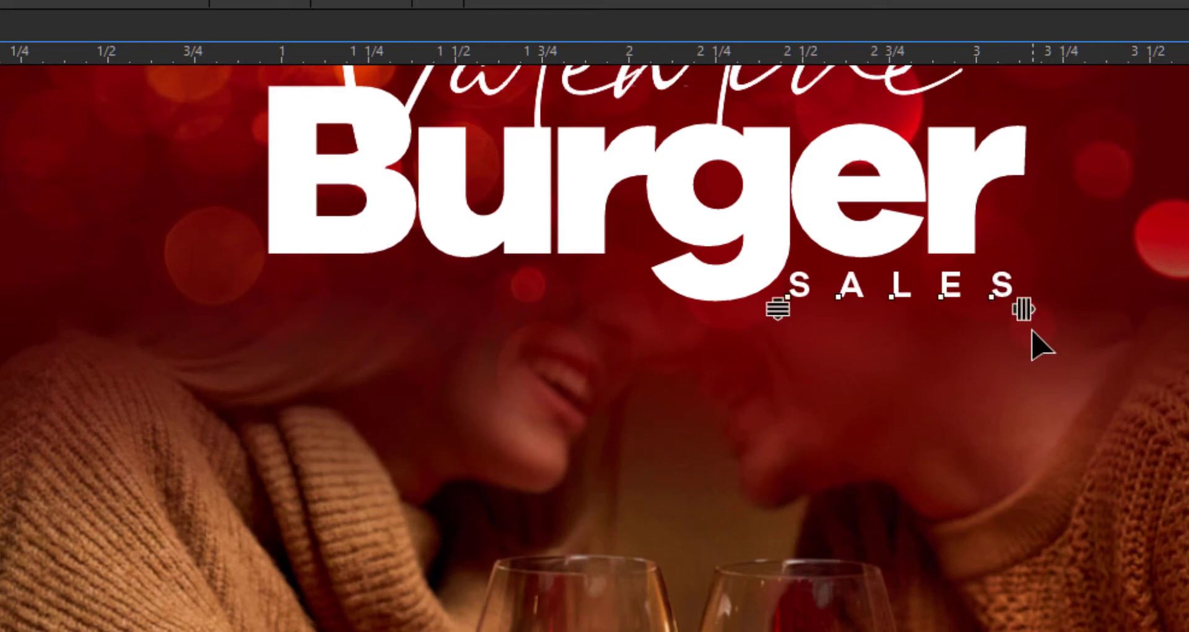
{"action": "key", "text": "space"}
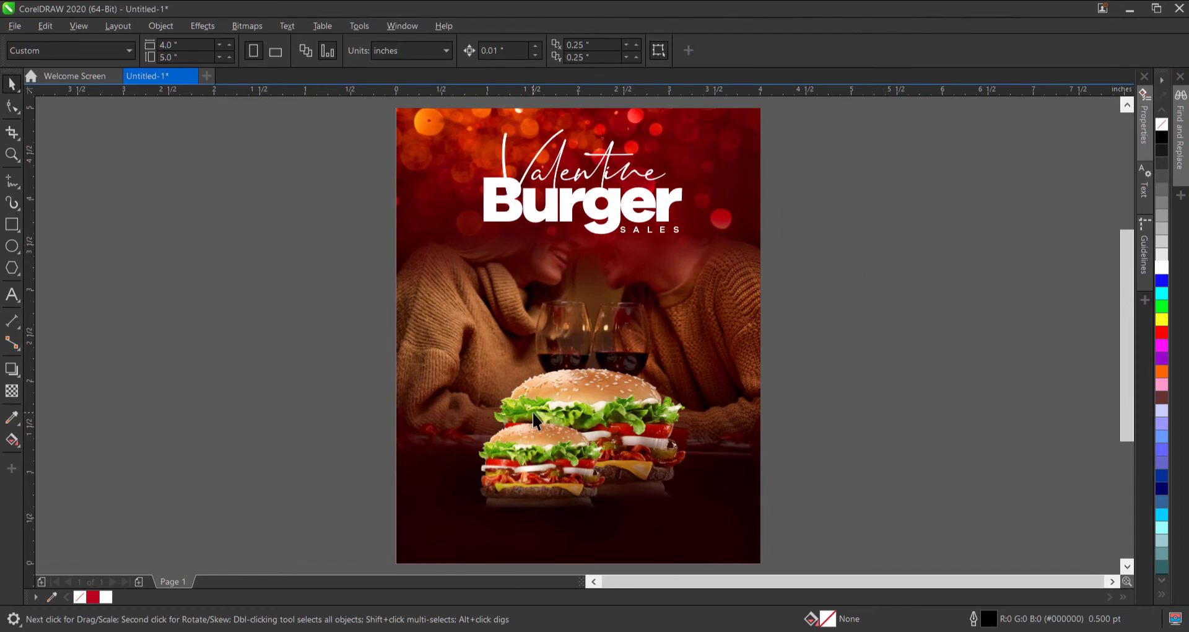
Step: Draw a circle about 1.02 inches in diameter over the large burger's lower right side, filled red #FF0000 without an outline
{"action": "left_click", "coordinate": [11, 295]}
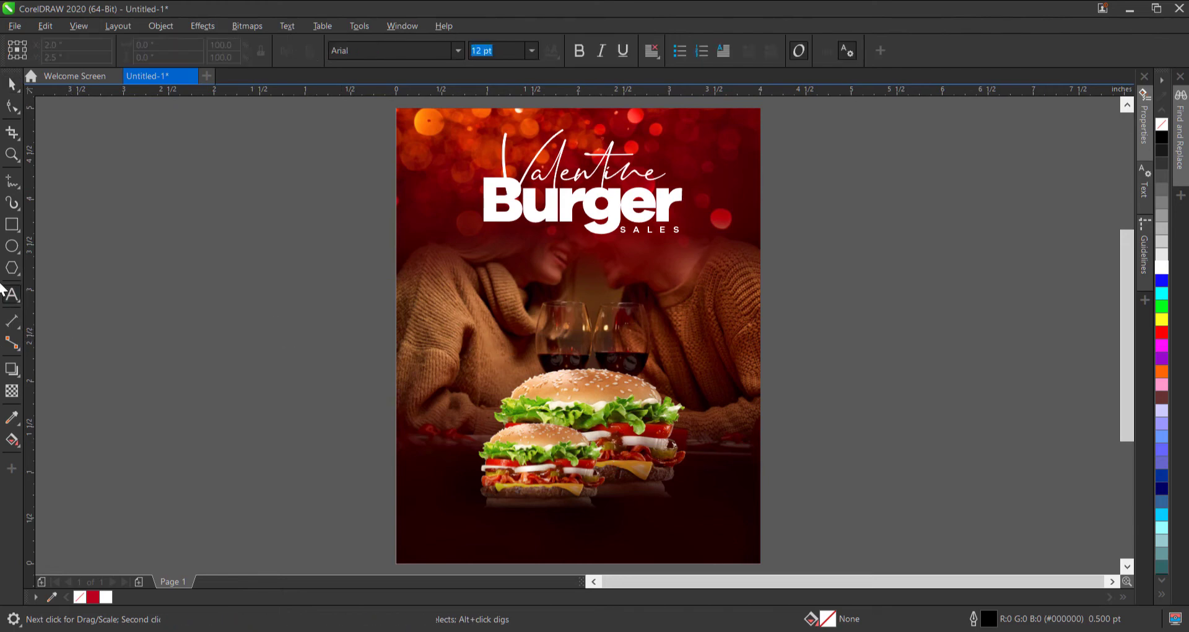
{"action": "left_click", "coordinate": [11, 247]}
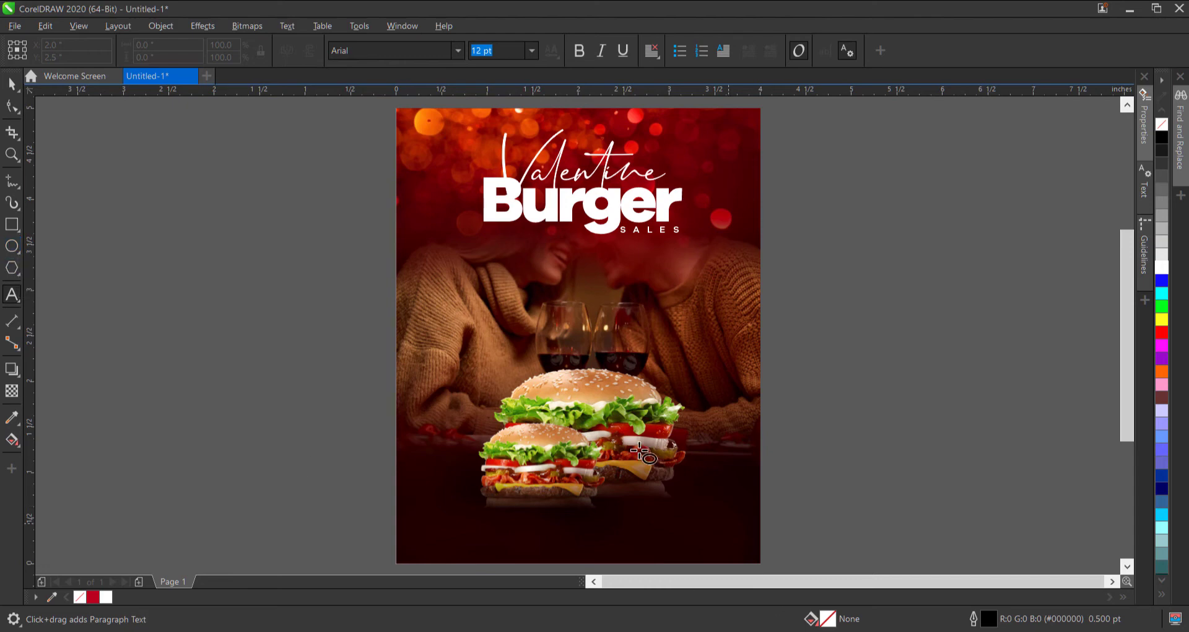
{"action": "left_click_drag", "start_coordinate": [619, 419], "coordinate": [711, 494]}
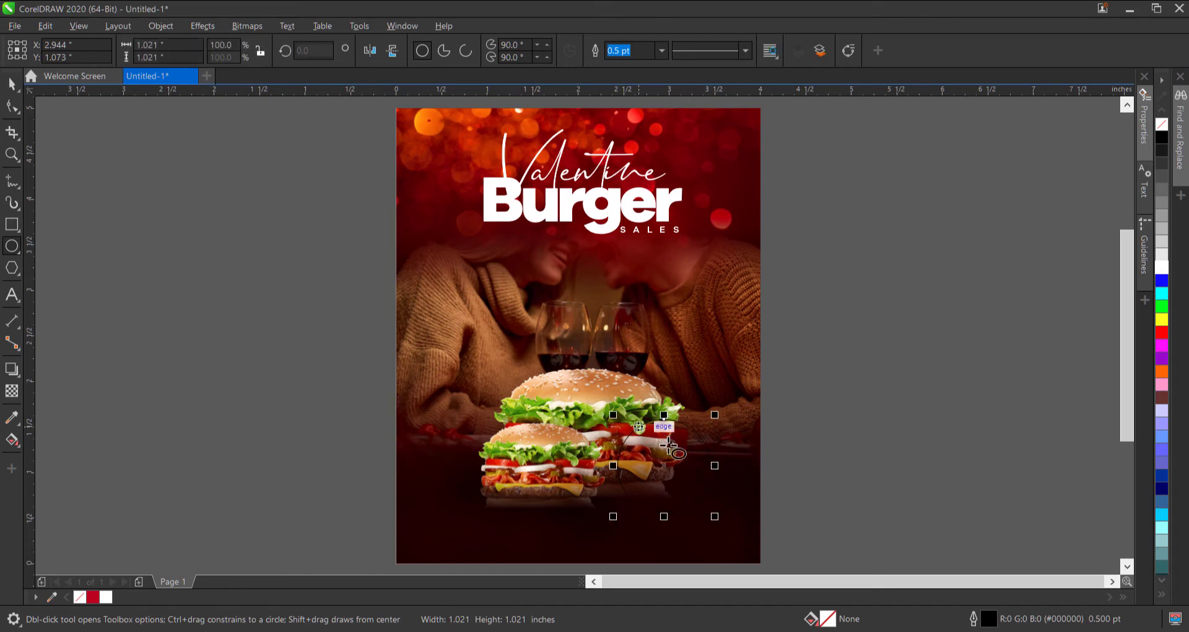
{"action": "left_click", "coordinate": [1163, 334]}
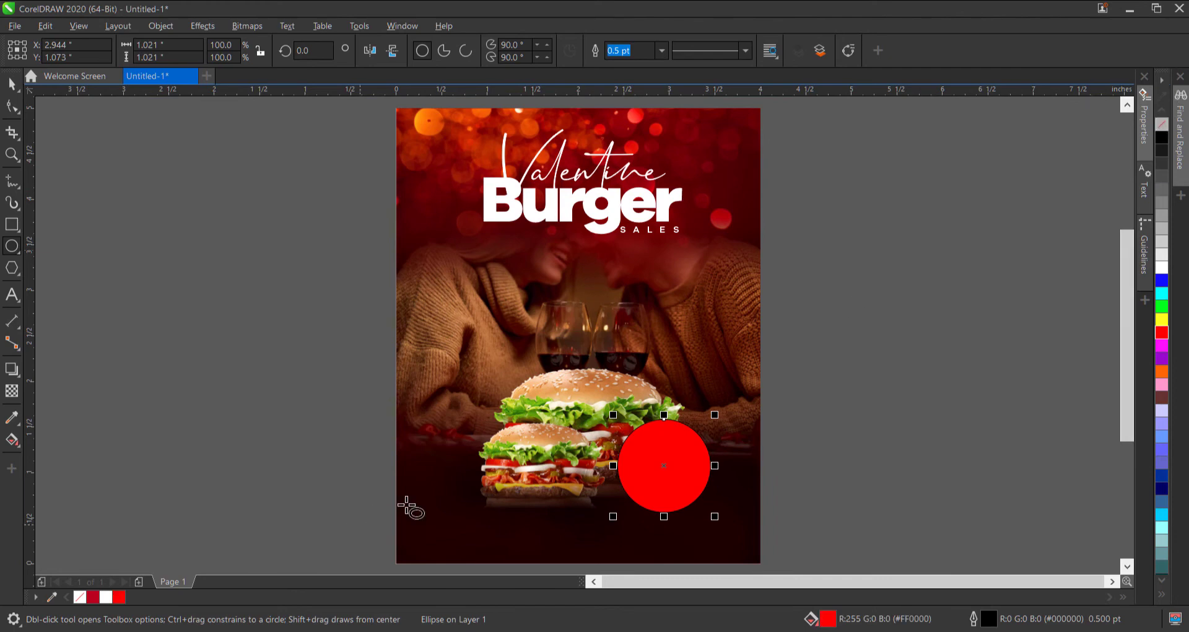
{"action": "scroll", "coordinate": [657, 422], "scroll_direction": "up", "scroll_amount": 2}
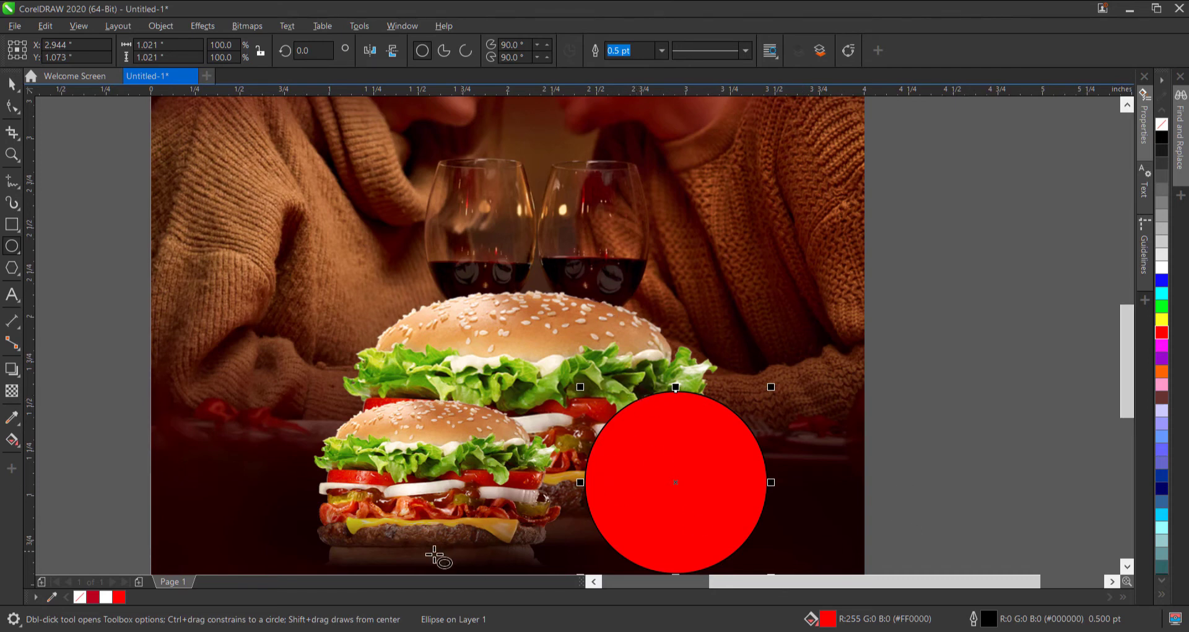
{"action": "right_click", "coordinate": [1163, 124]}
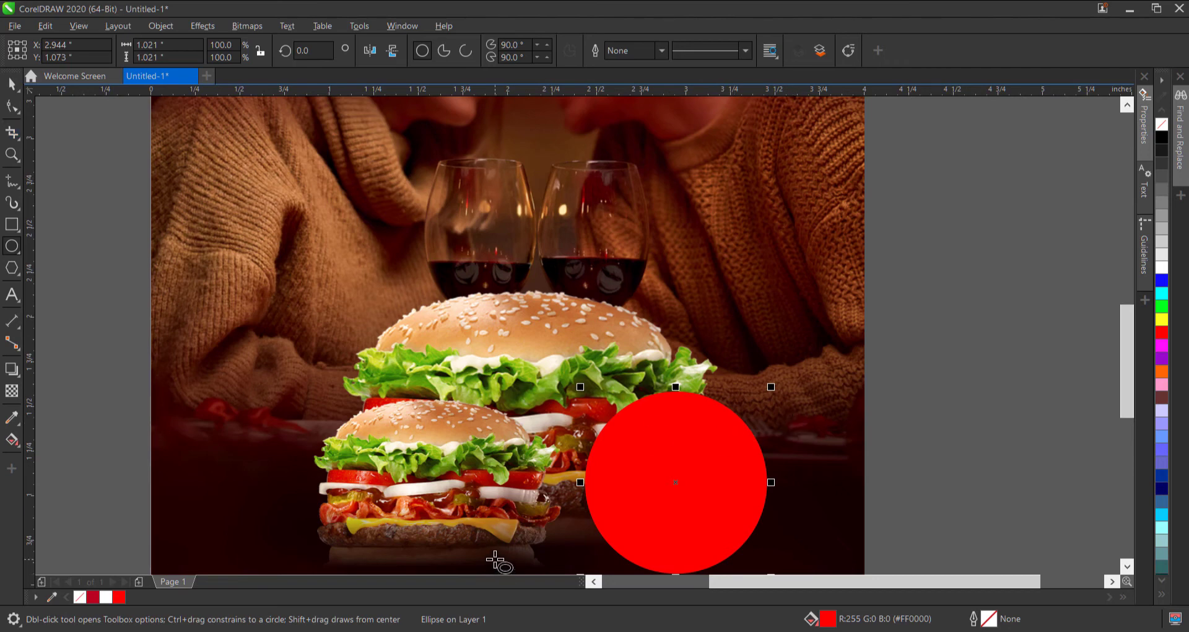
Step: Create a concentric duplicate of the red circle scaled down to about 91.7%, roughly 0.94 inches in diameter
{"action": "key", "text": "space"}
{"action": "left_click", "coordinate": [629, 446]}
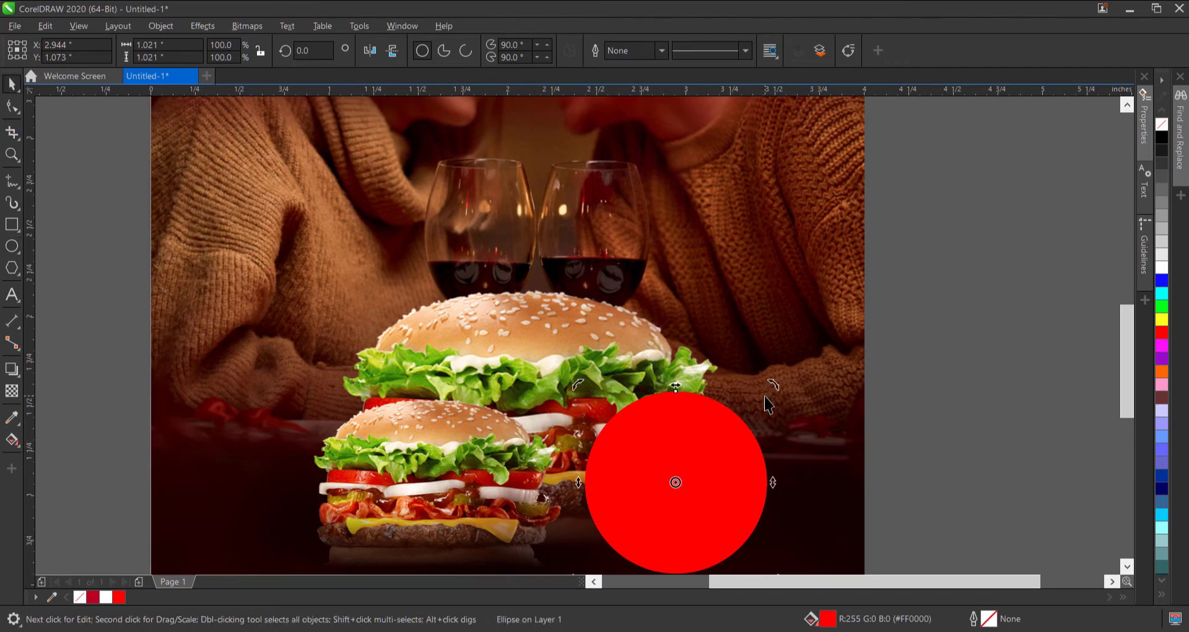
{"action": "left_click", "coordinate": [654, 446]}
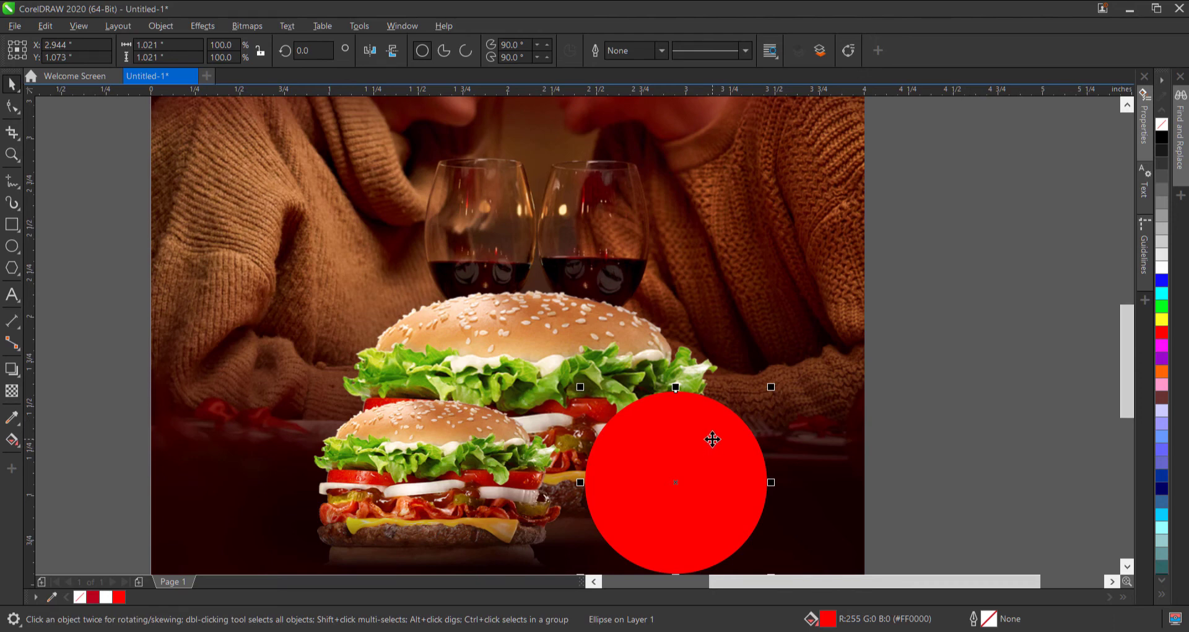
{"action": "left_click_drag", "start_coordinate": [772, 387], "coordinate": [768, 384]}
{"action": "right_click", "coordinate": [768, 383]}
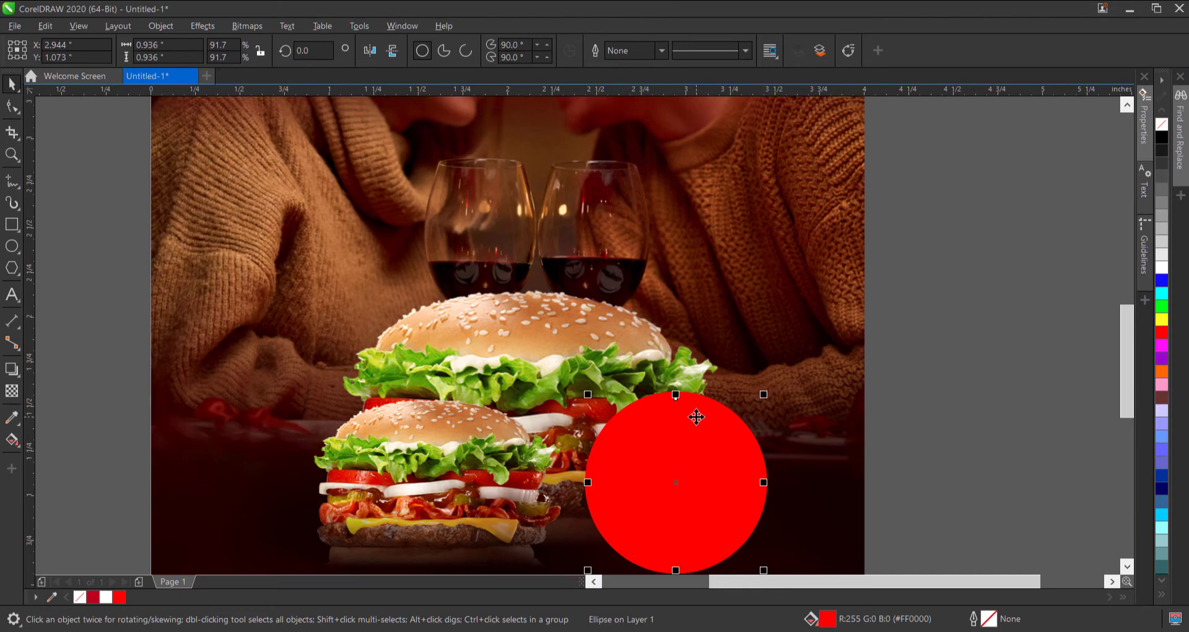
Step: Fill the larger outer circle with the darker red shade #BA0000
{"action": "left_click", "coordinate": [692, 392]}
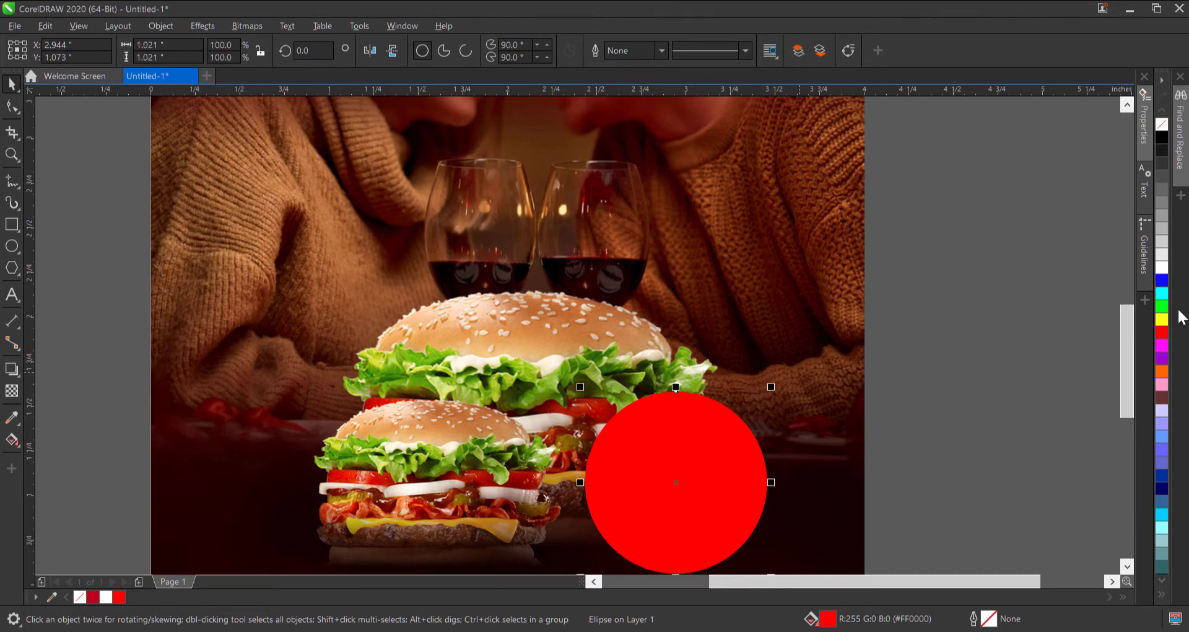
{"action": "left_click", "coordinate": [1167, 334]}
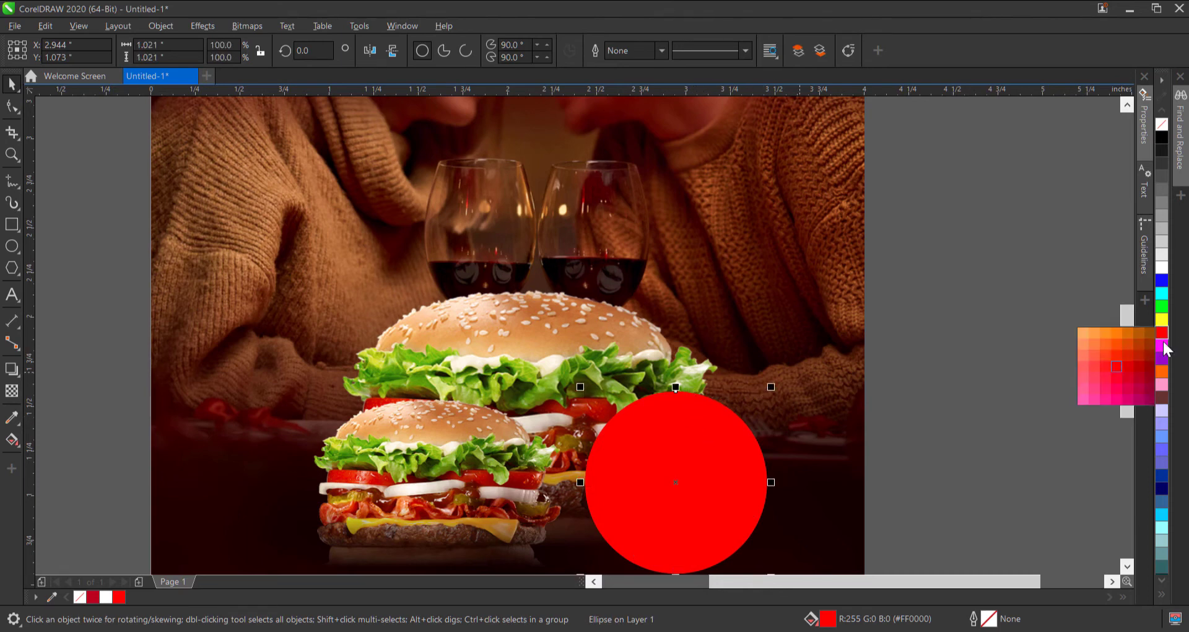
{"action": "left_click", "coordinate": [1135, 367]}
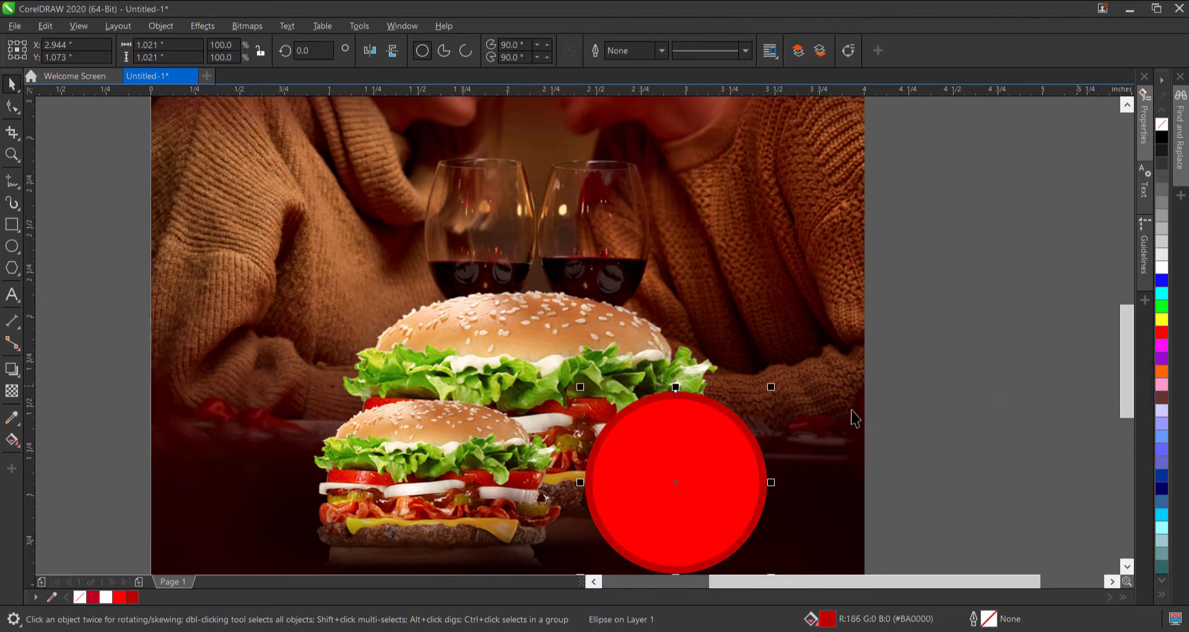
Step: Scale the inner bright red circle down about its center to roughly 0.89 inches in diameter, widening the dark red ring
{"action": "left_click", "coordinate": [670, 474]}
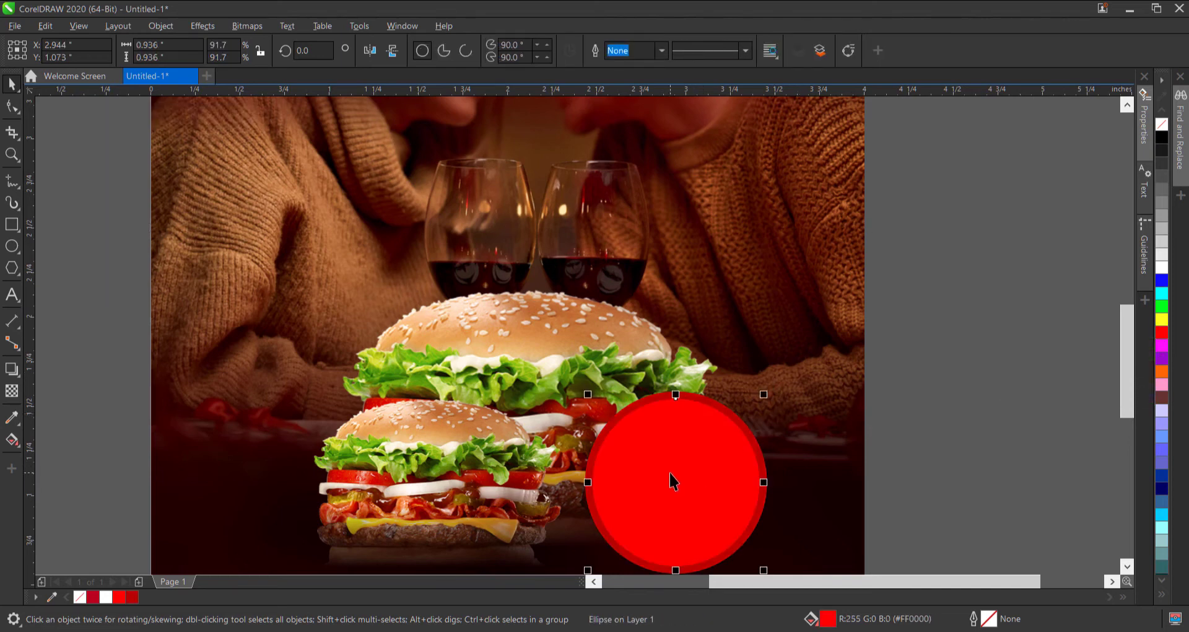
{"action": "left_click", "coordinate": [675, 474]}
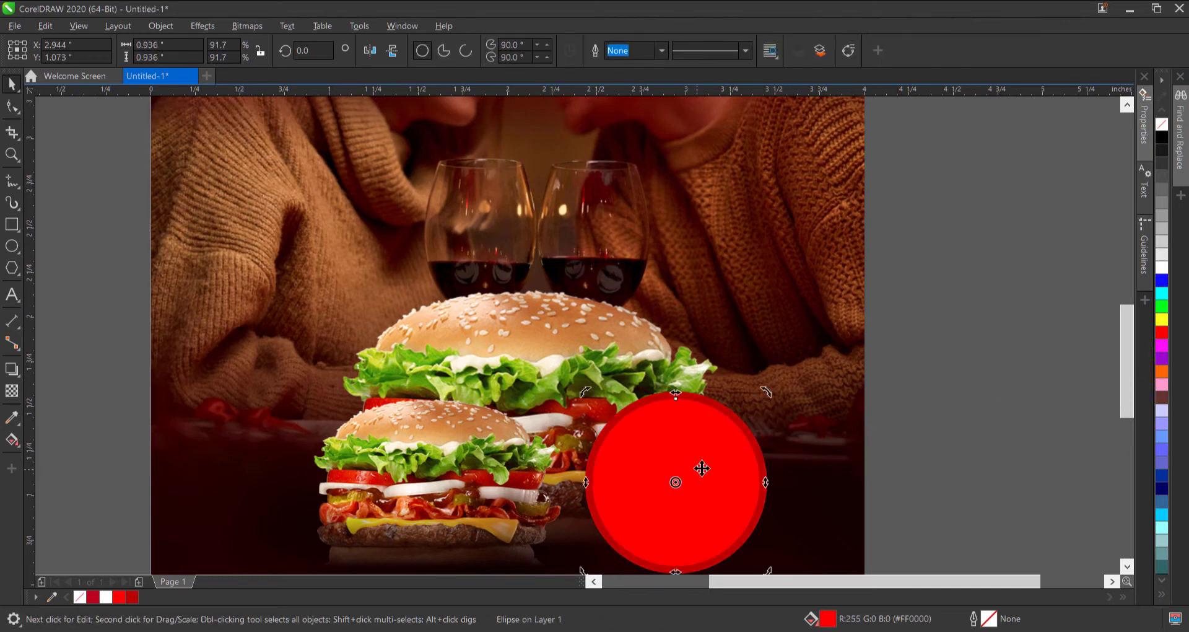
{"action": "left_click", "coordinate": [739, 463]}
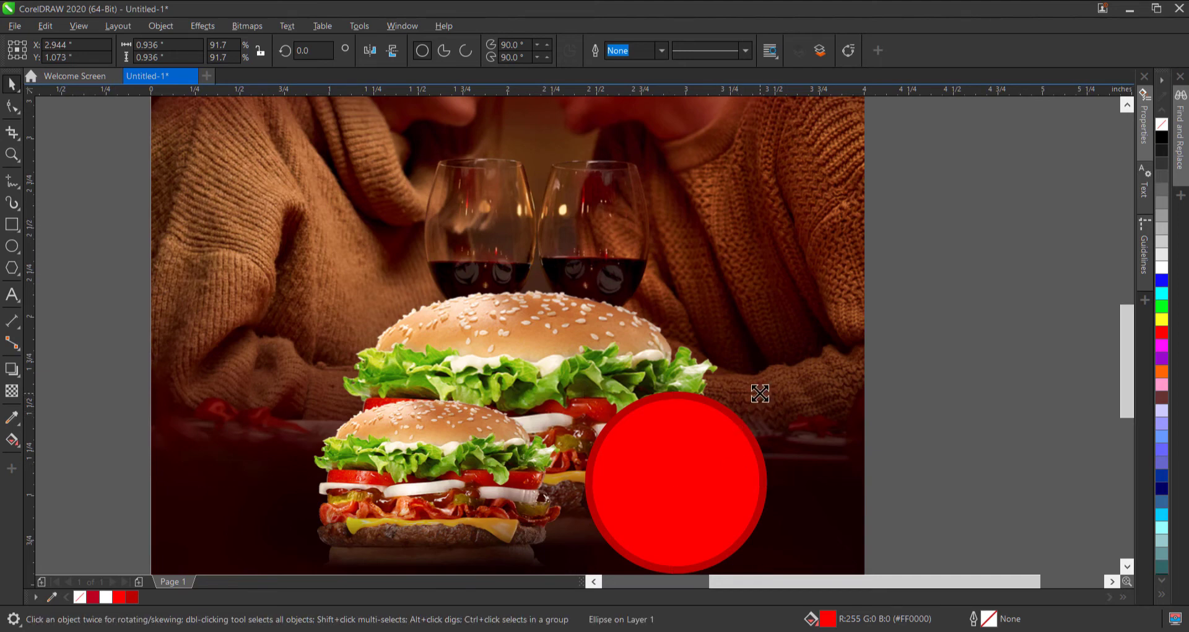
{"action": "left_click_drag", "start_coordinate": [760, 393], "coordinate": [752, 398]}
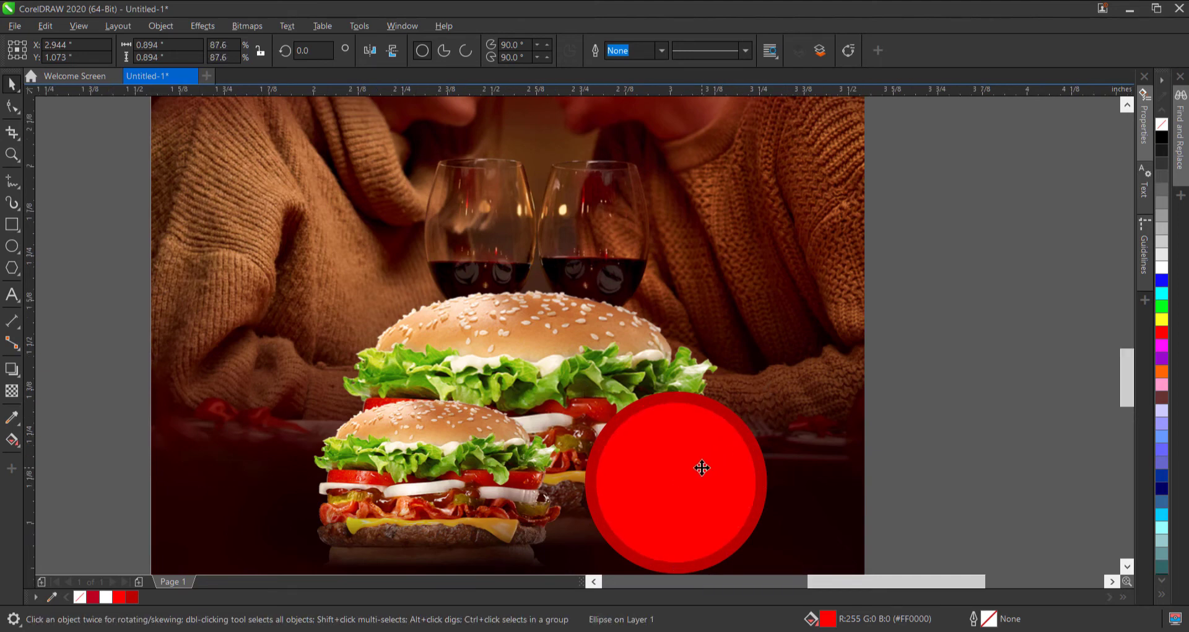
{"action": "scroll", "coordinate": [702, 468], "scroll_direction": "up", "scroll_amount": 2}
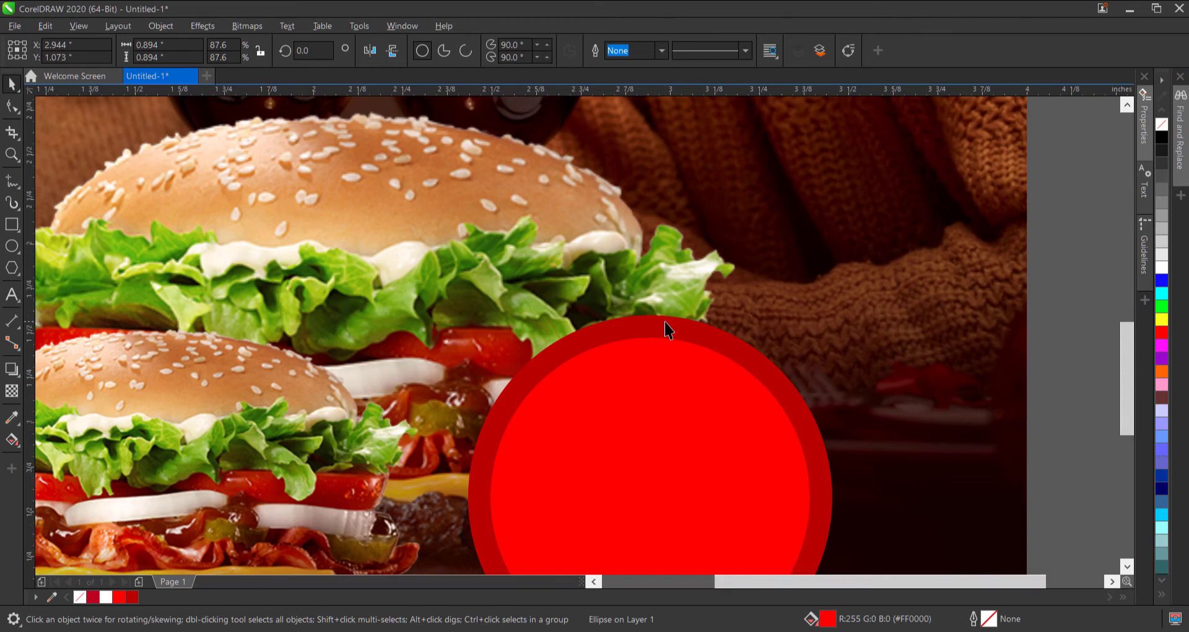
{"action": "scroll", "coordinate": [665, 329], "scroll_direction": "down", "scroll_amount": 2}
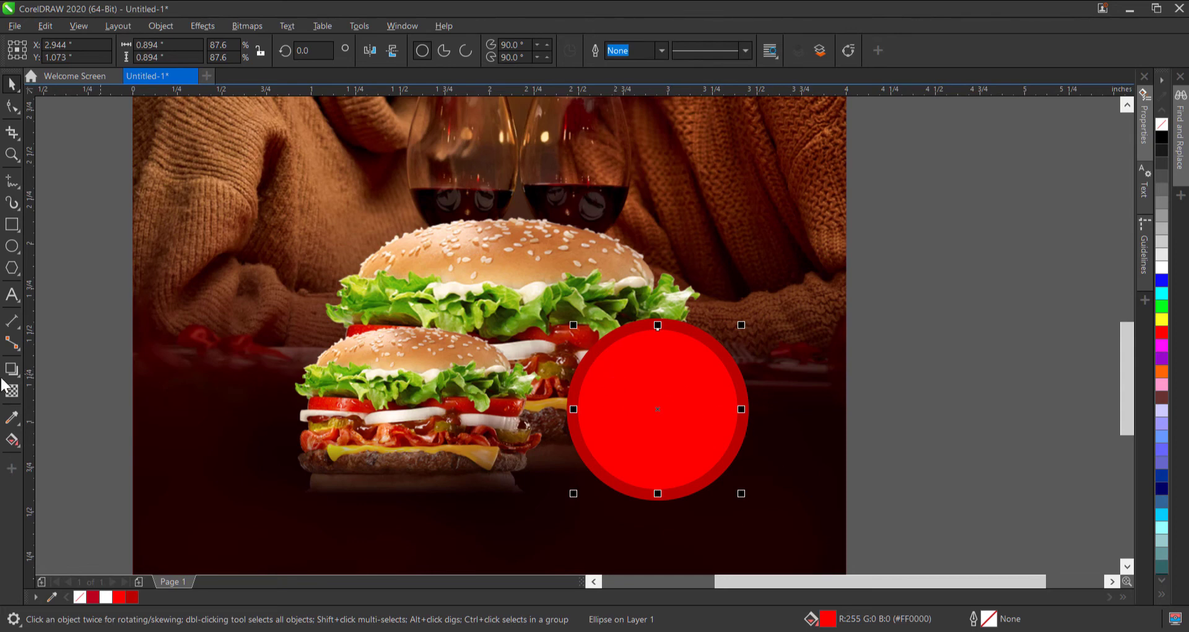
Step: Add the artistic text "$50" beside the burgers and set its font to Galano Grotesque ExtraBold
{"action": "left_click", "coordinate": [10, 295]}
{"action": "left_click", "coordinate": [208, 310]}
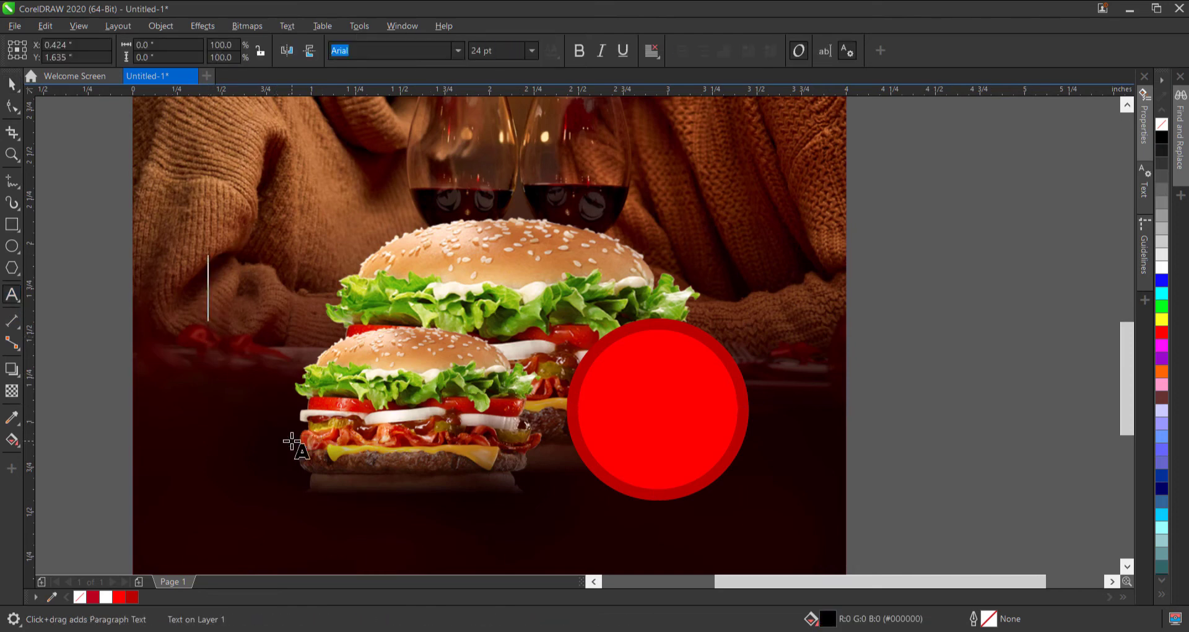
{"action": "type", "text": "$"}
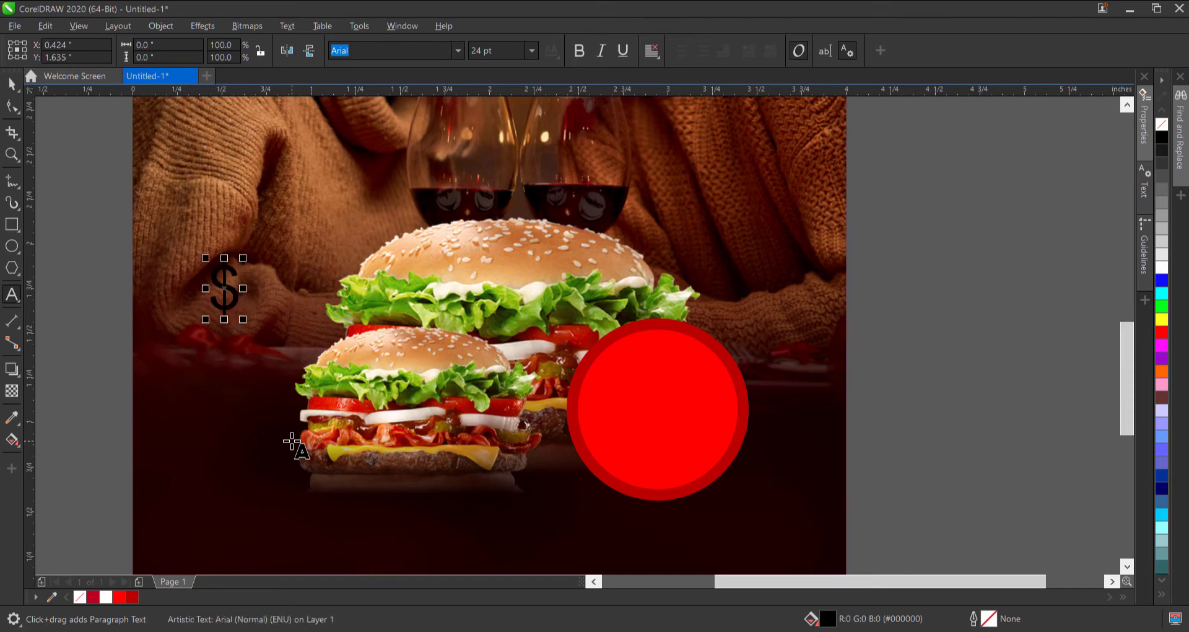
{"action": "type", "text": "50"}
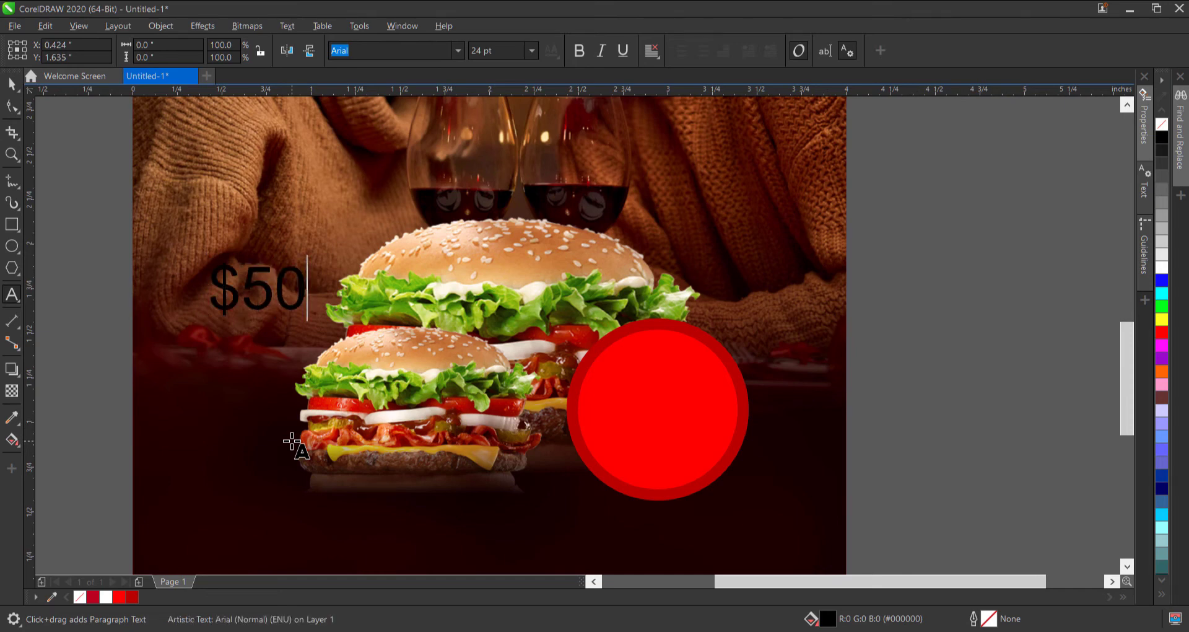
{"action": "key", "text": "ctrl+space"}
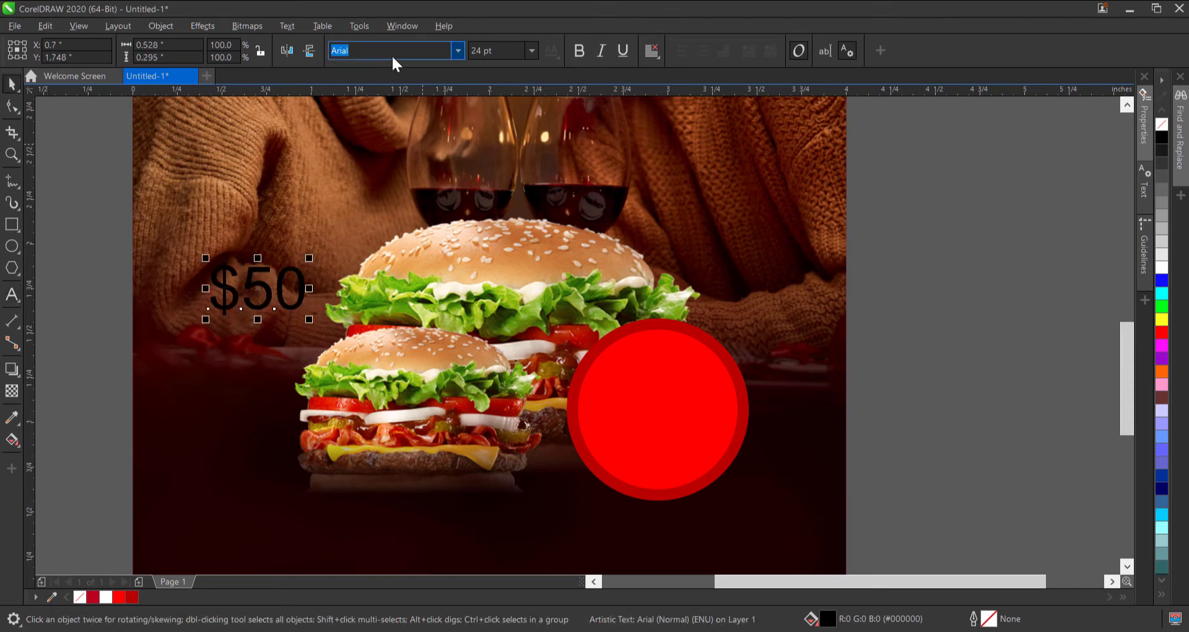
{"action": "left_click", "coordinate": [458, 51]}
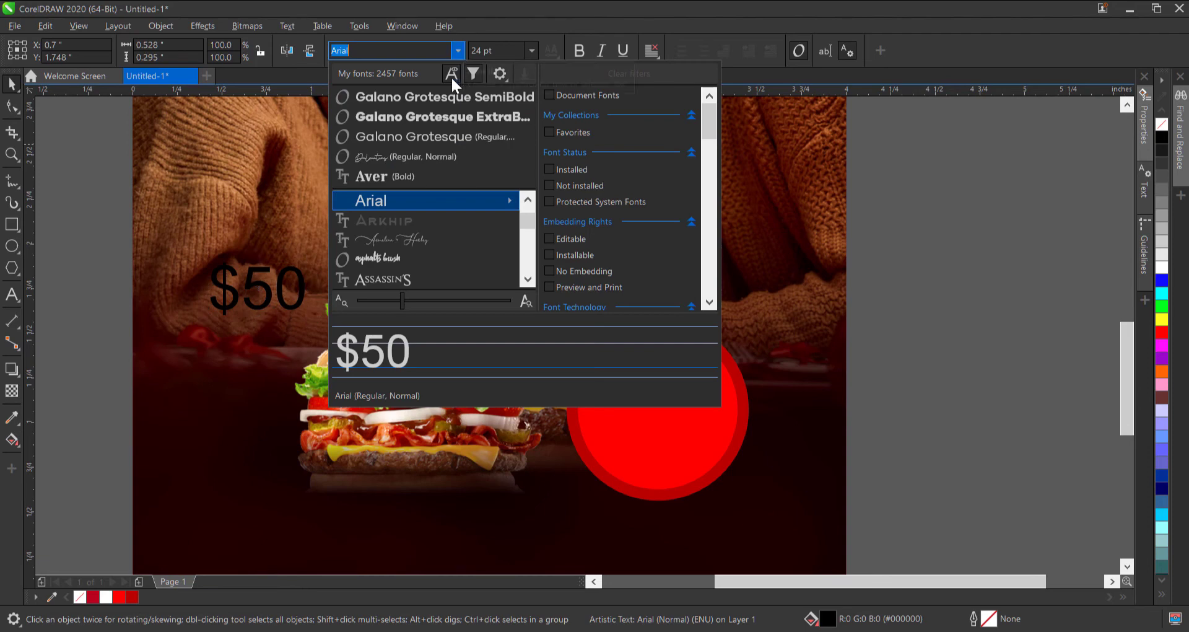
{"action": "left_click", "coordinate": [450, 118]}
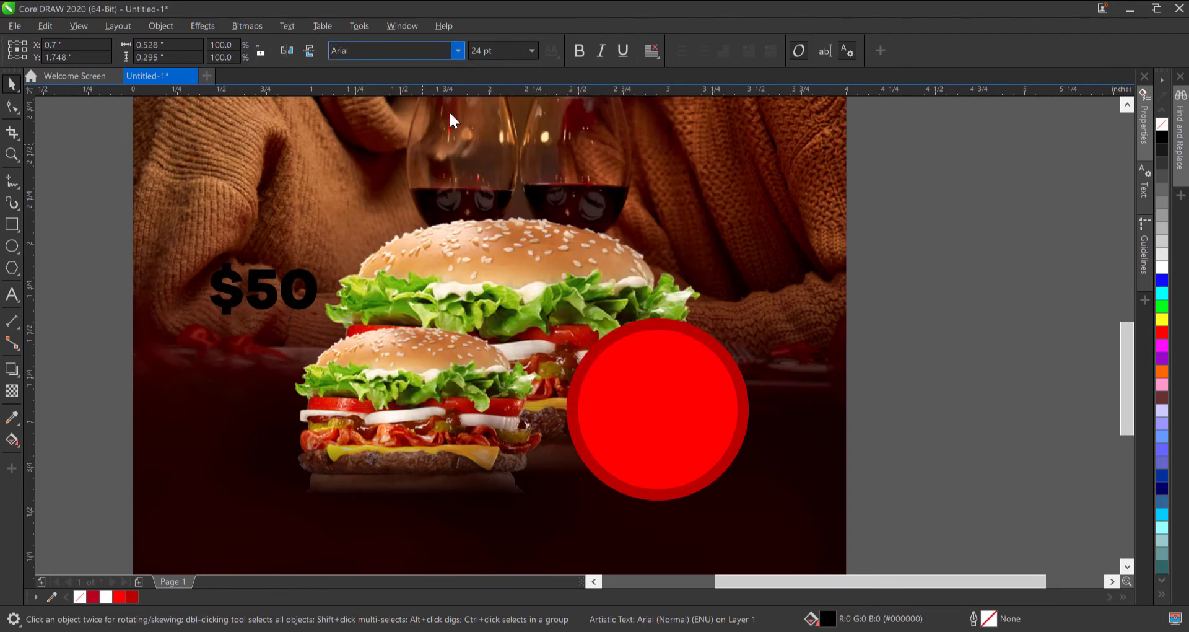
Step: Fit the "$50" text inside the red badge, in white with slightly tighter letter spacing at about 25.4 pt
{"action": "left_click_drag", "start_coordinate": [254, 285], "coordinate": [642, 418]}
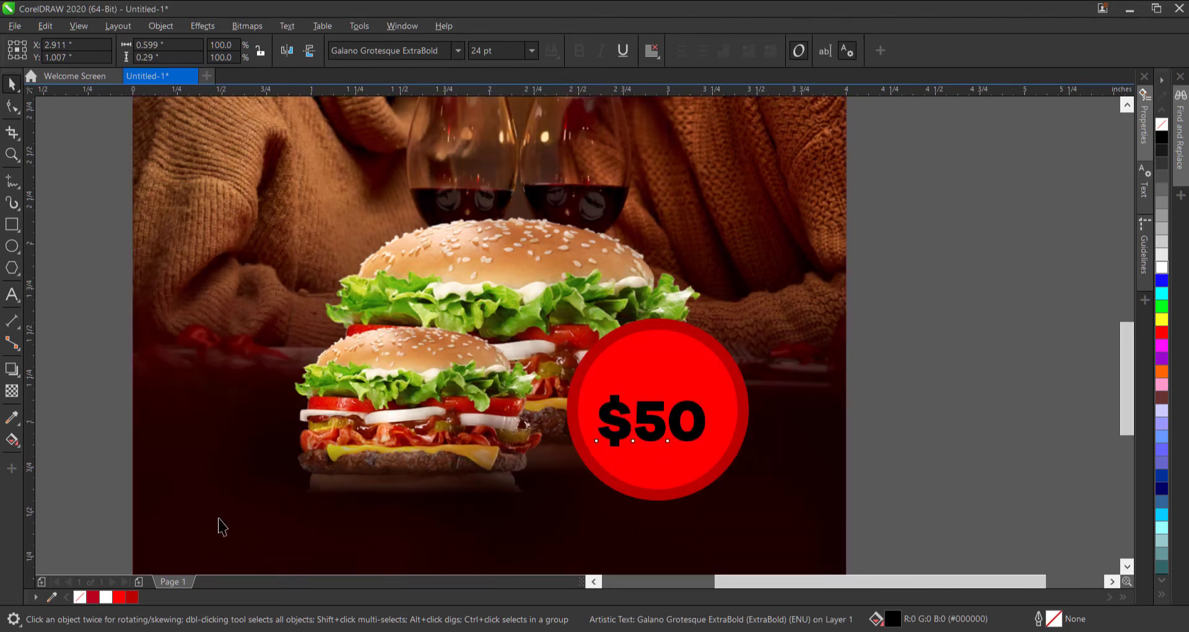
{"action": "key", "text": "F10"}
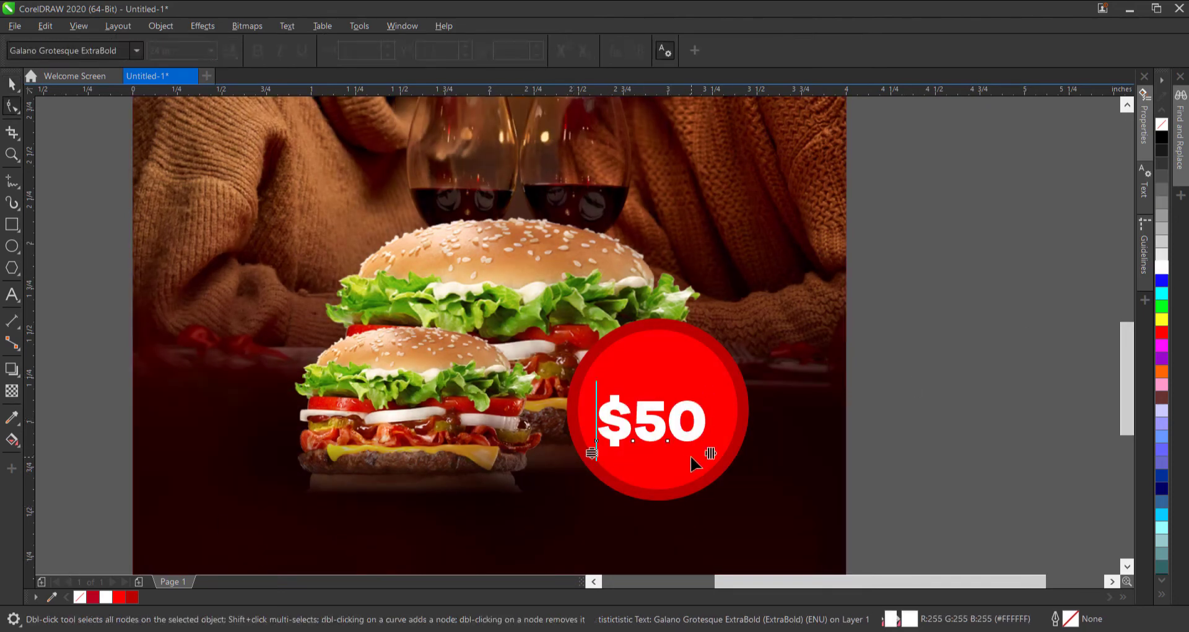
{"action": "left_click_drag", "start_coordinate": [710, 453], "coordinate": [700, 455]}
{"action": "key", "text": "space"}
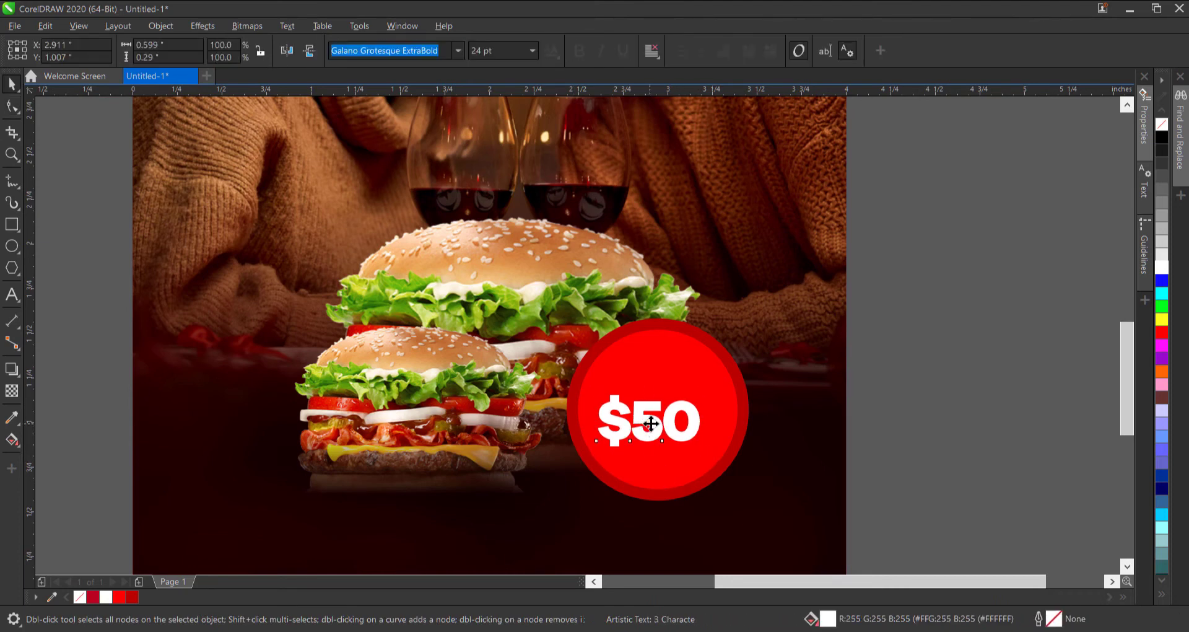
{"action": "left_click_drag", "start_coordinate": [645, 420], "coordinate": [719, 455]}
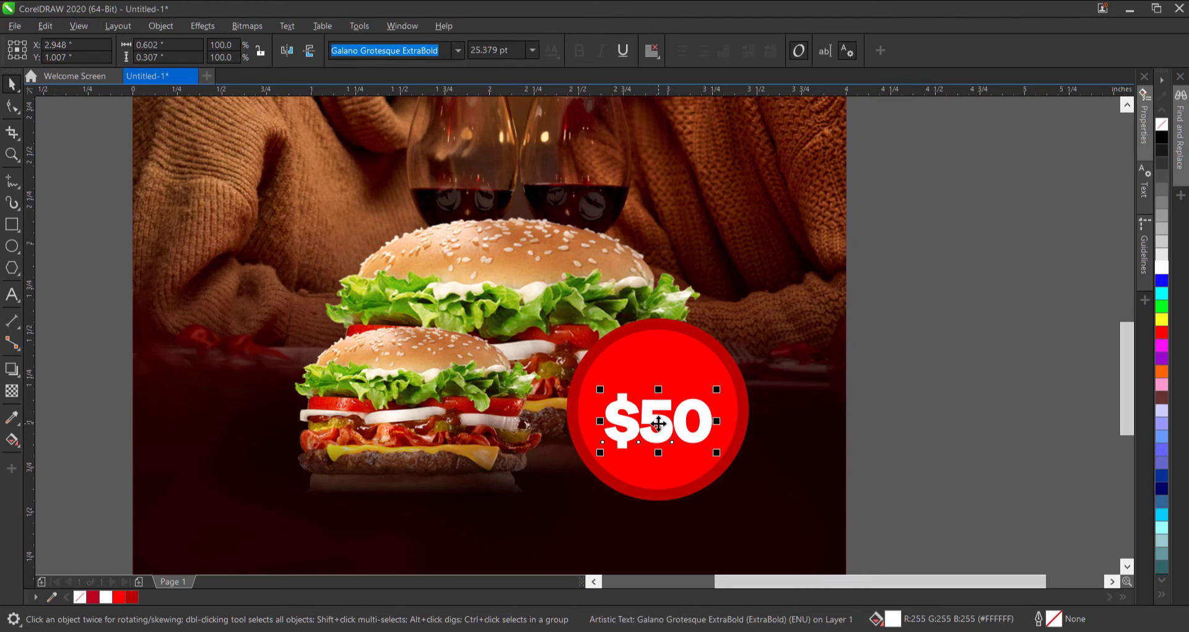
Step: Duplicate the "$50" text directly above the original and change the copy's wording to "COMBO"
{"action": "left_click_drag", "start_coordinate": [659, 422], "coordinate": [655, 370]}
{"action": "right_click", "coordinate": [655, 370]}
{"action": "double_click", "coordinate": [655, 371]}
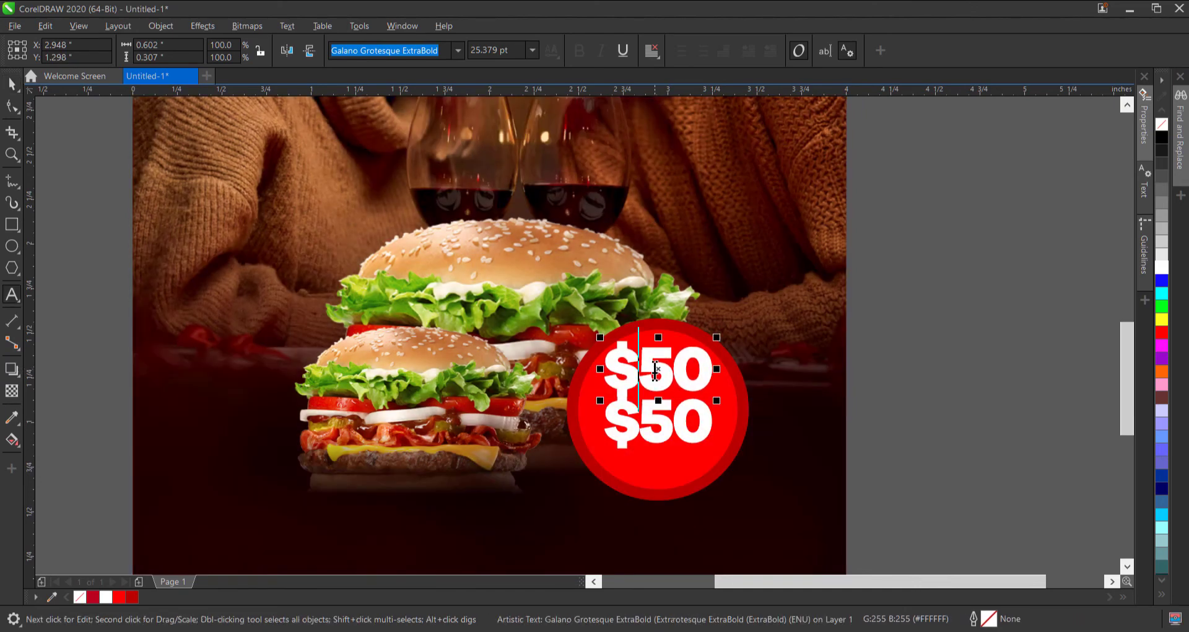
{"action": "double_click", "coordinate": [656, 370]}
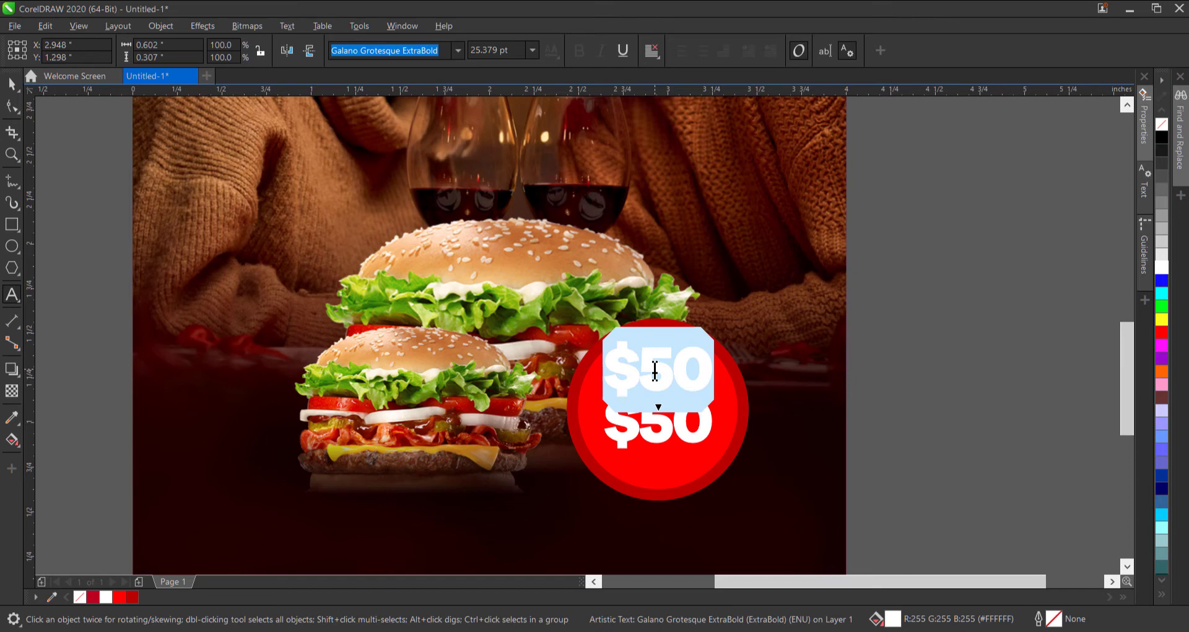
{"action": "type", "text": "COMBO"}
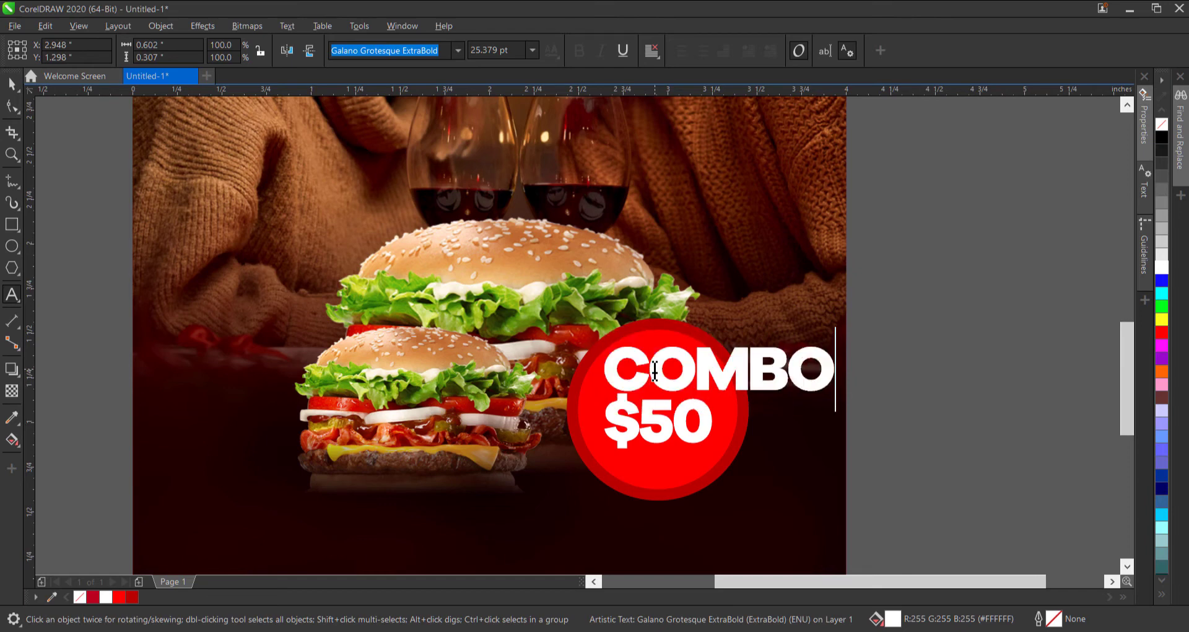
{"action": "key", "text": "ctrl+space"}
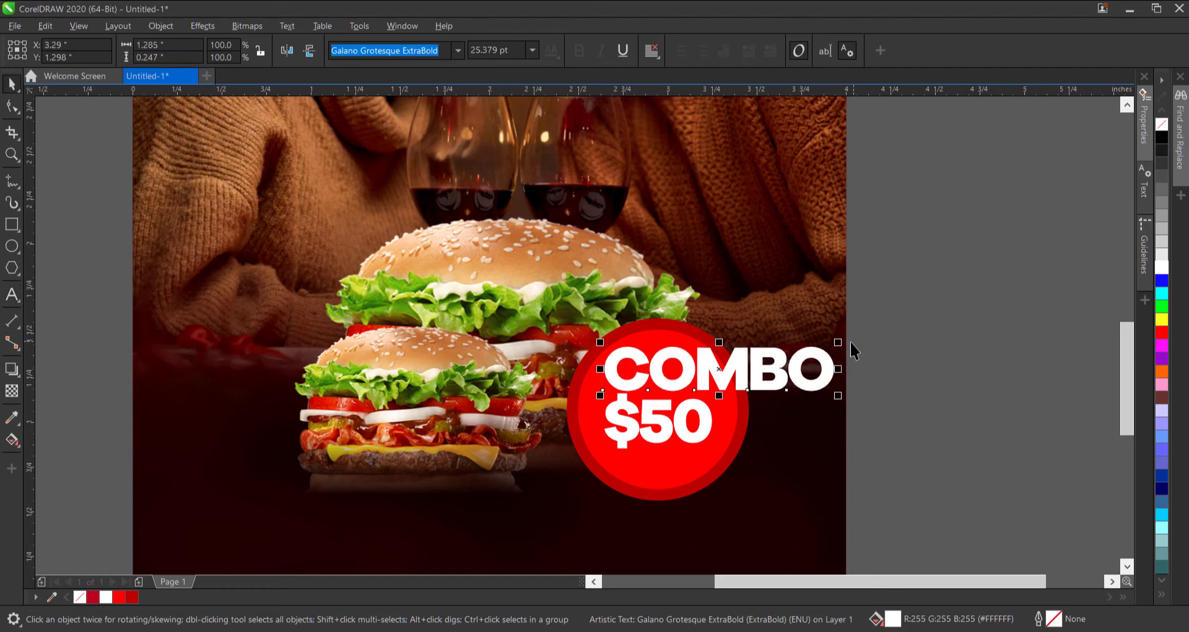
Step: Shrink the "COMBO" text to about 8.3 pt just above "$50" and retype it as "Combo"
{"action": "left_click_drag", "start_coordinate": [838, 342], "coordinate": [644, 393]}
{"action": "double_click", "coordinate": [669, 392]}
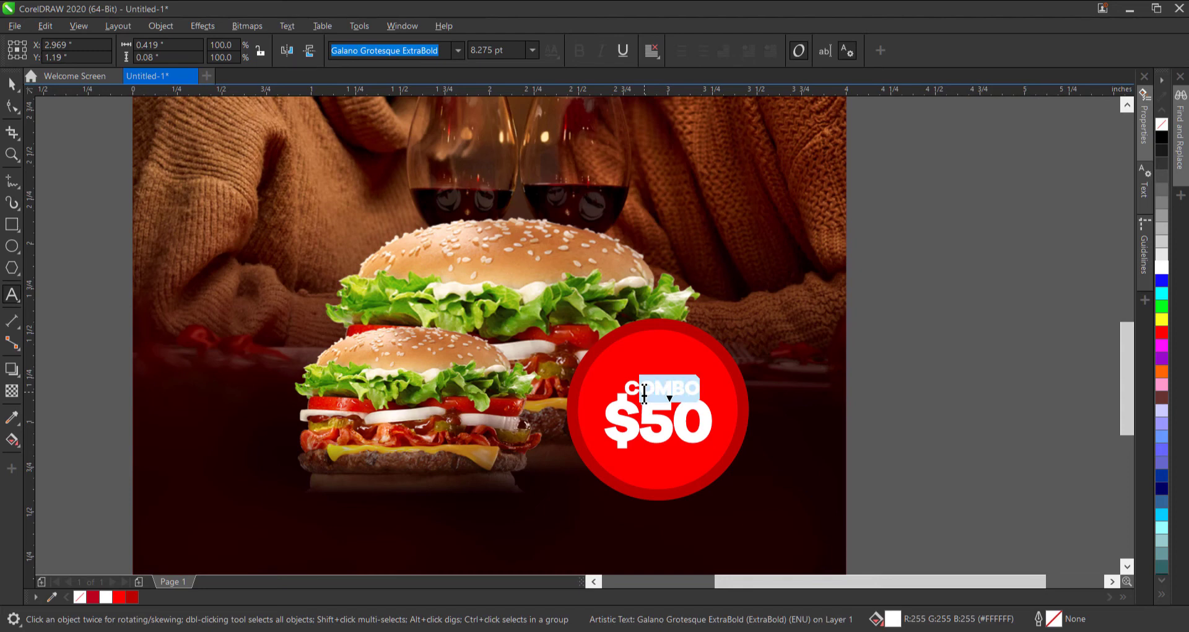
{"action": "type", "text": "ombo"}
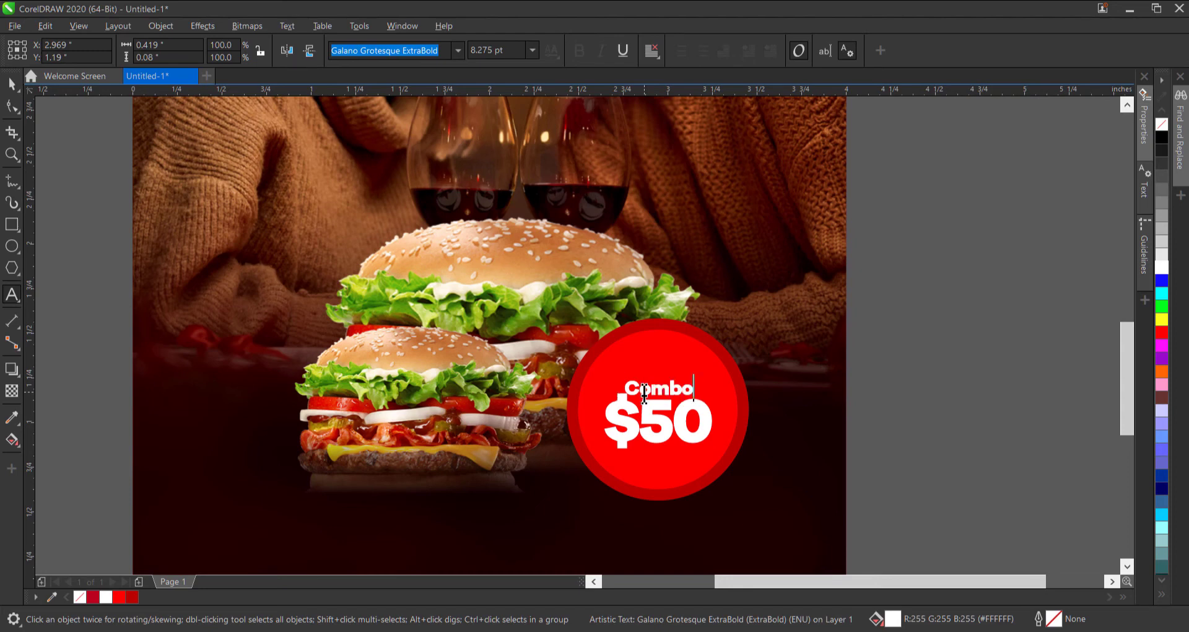
{"action": "key", "text": "ctrl+space"}
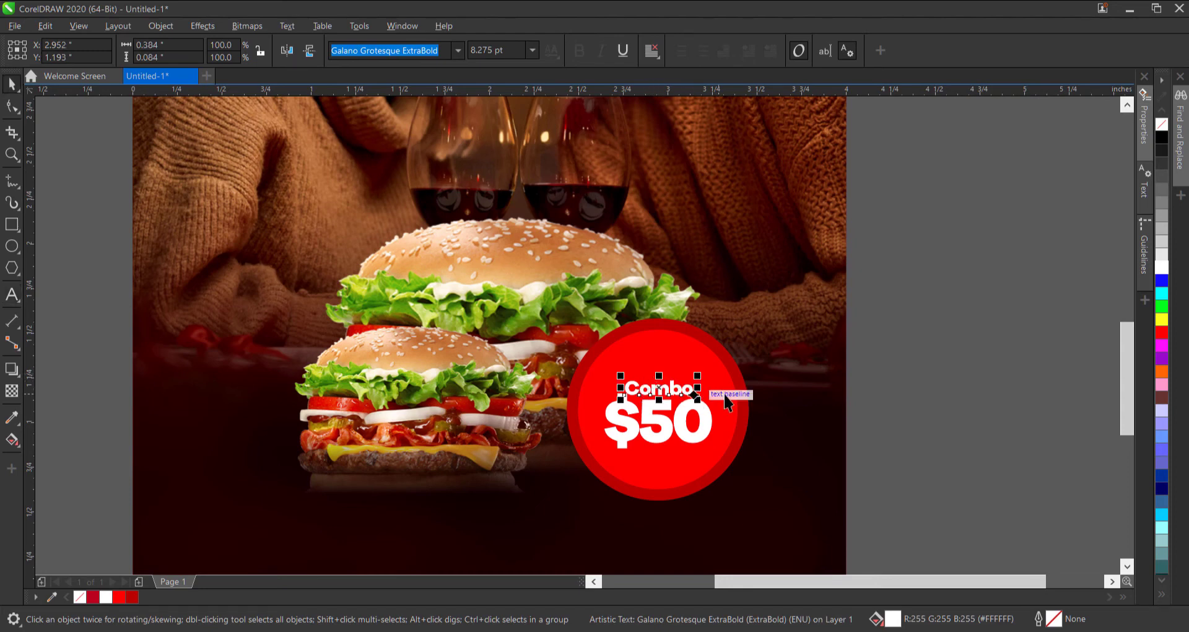
Step: Center "Combo" horizontally over "$50" and raise it slightly to leave a small gap between them
{"action": "left_click_drag", "start_coordinate": [988, 316], "coordinate": [592, 489]}
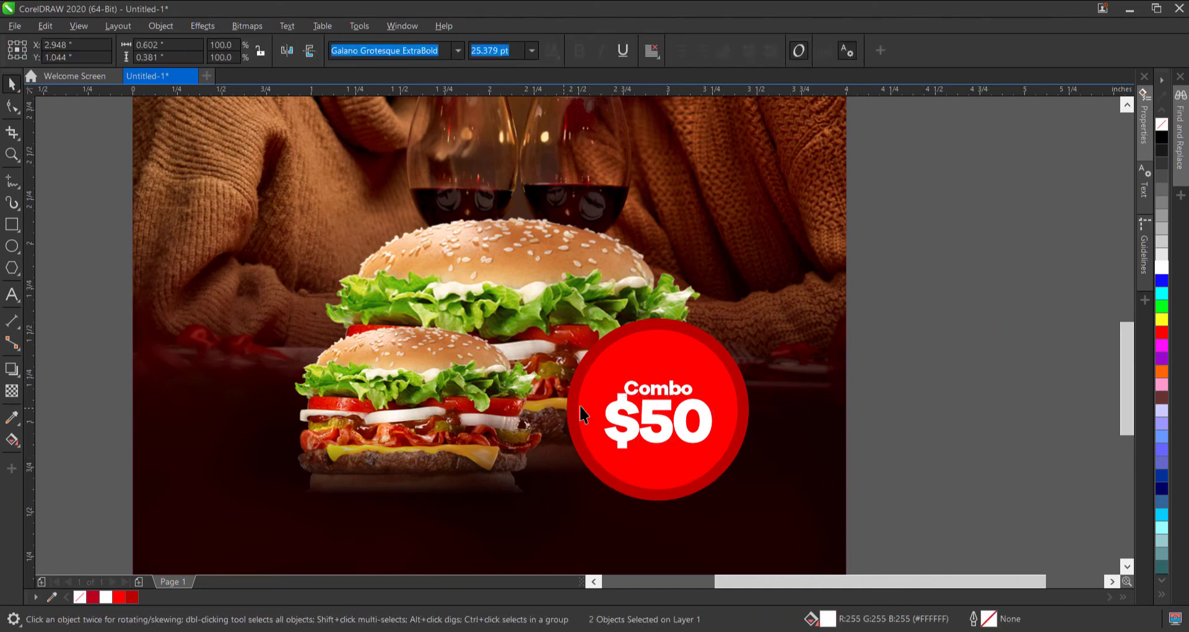
{"action": "left_click", "coordinate": [658, 389]}
{"action": "left_click_drag", "start_coordinate": [658, 389], "coordinate": [657, 382]}
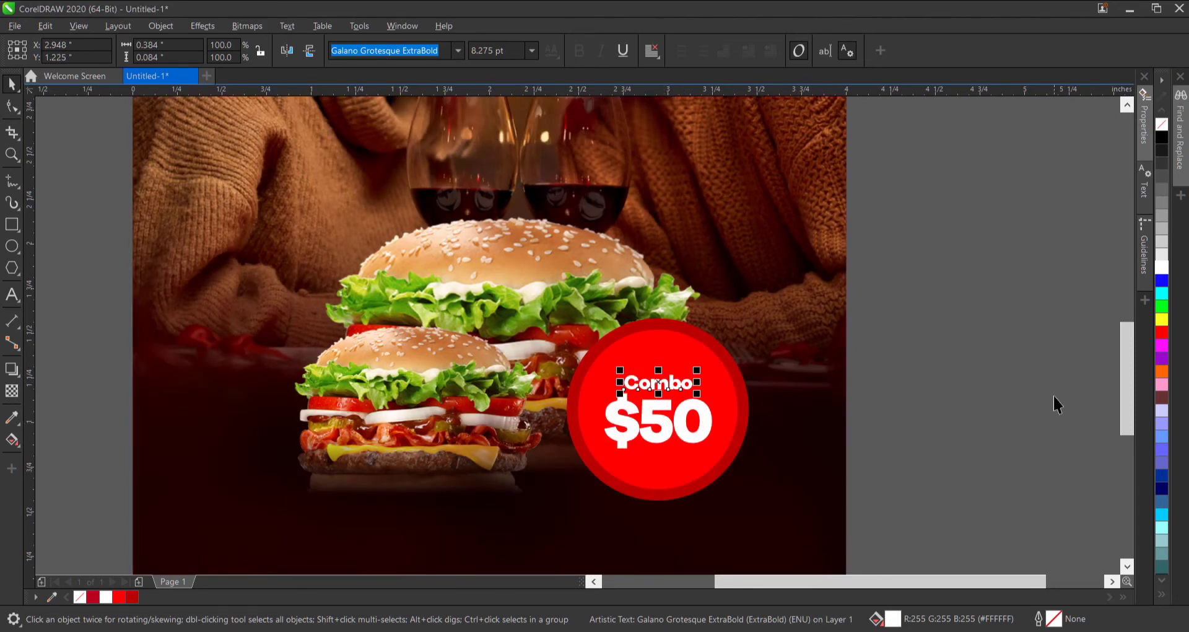
{"action": "key", "text": "Escape"}
Step: Scale both badge circles down together about their center to roughly 0.94 inches in outer diameter
{"action": "scroll", "coordinate": [651, 399], "scroll_direction": "down", "scroll_amount": 2}
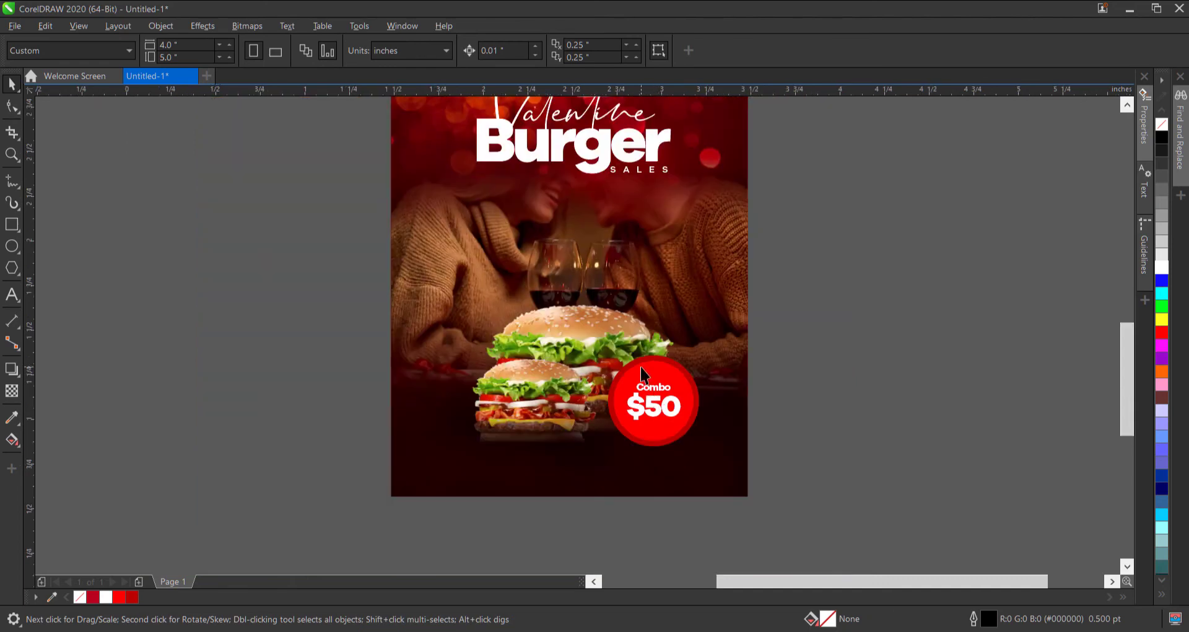
{"action": "scroll", "coordinate": [654, 397], "scroll_direction": "up", "scroll_amount": 2}
{"action": "left_click", "coordinate": [660, 372]}
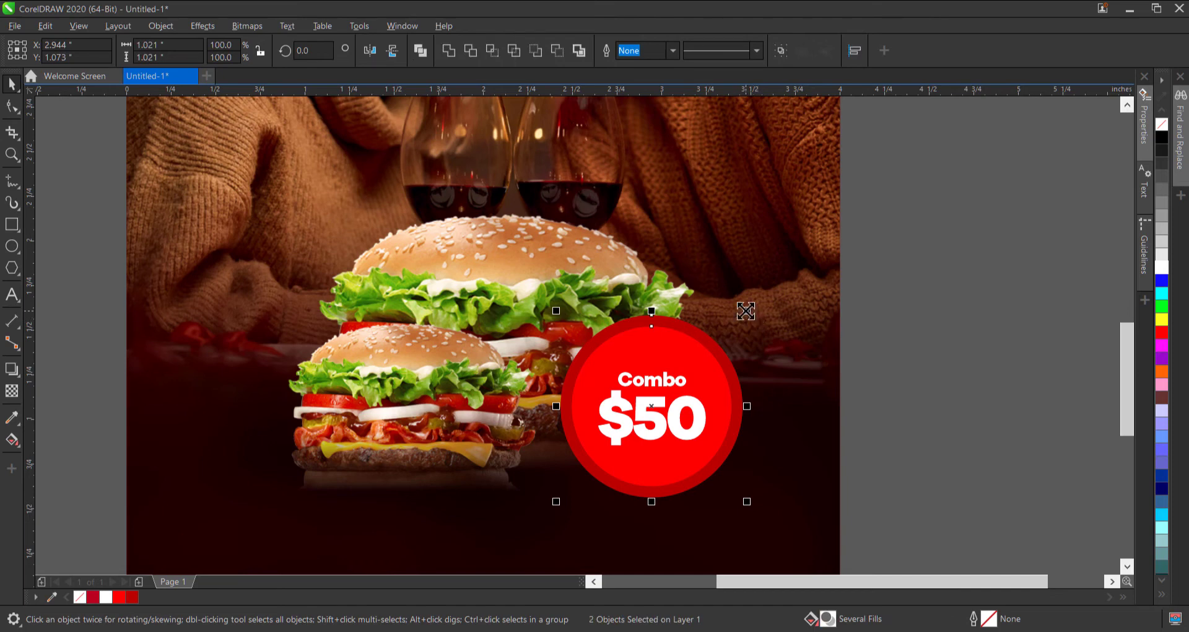
{"action": "left_click_drag", "start_coordinate": [747, 310], "coordinate": [738, 311]}
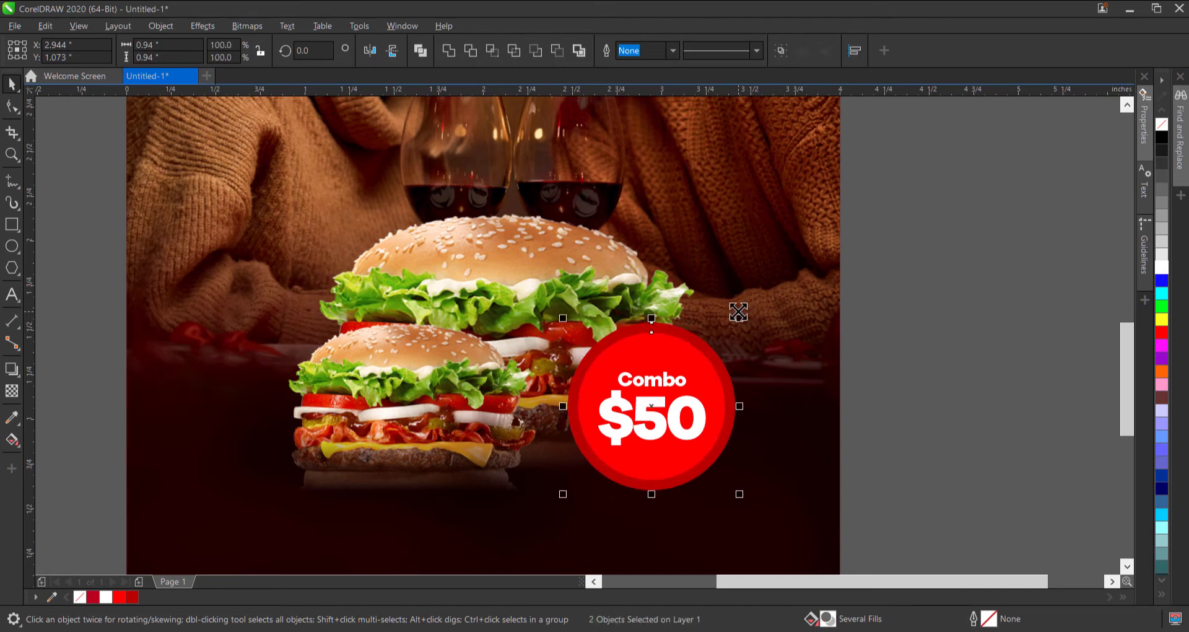
{"action": "left_click", "coordinate": [893, 346]}
Step: Draw a thin rectangle about 2.07 × 0.03 inches below the burgers, filled white without an outline
{"action": "key", "text": "shift+F4"}
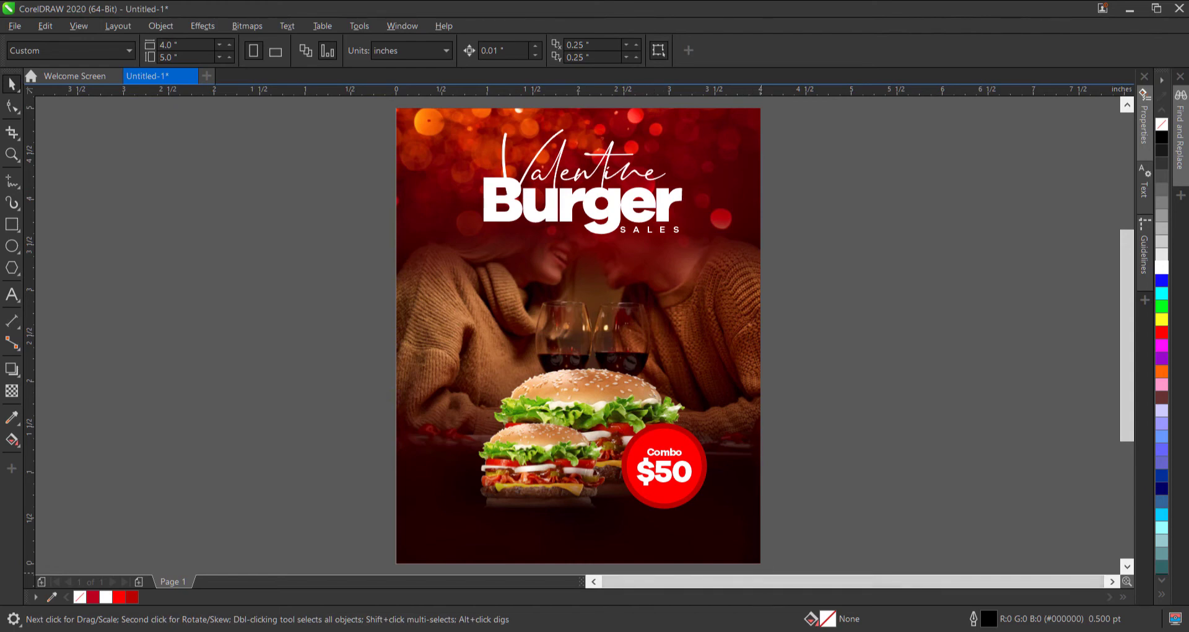
{"action": "left_click", "coordinate": [11, 226]}
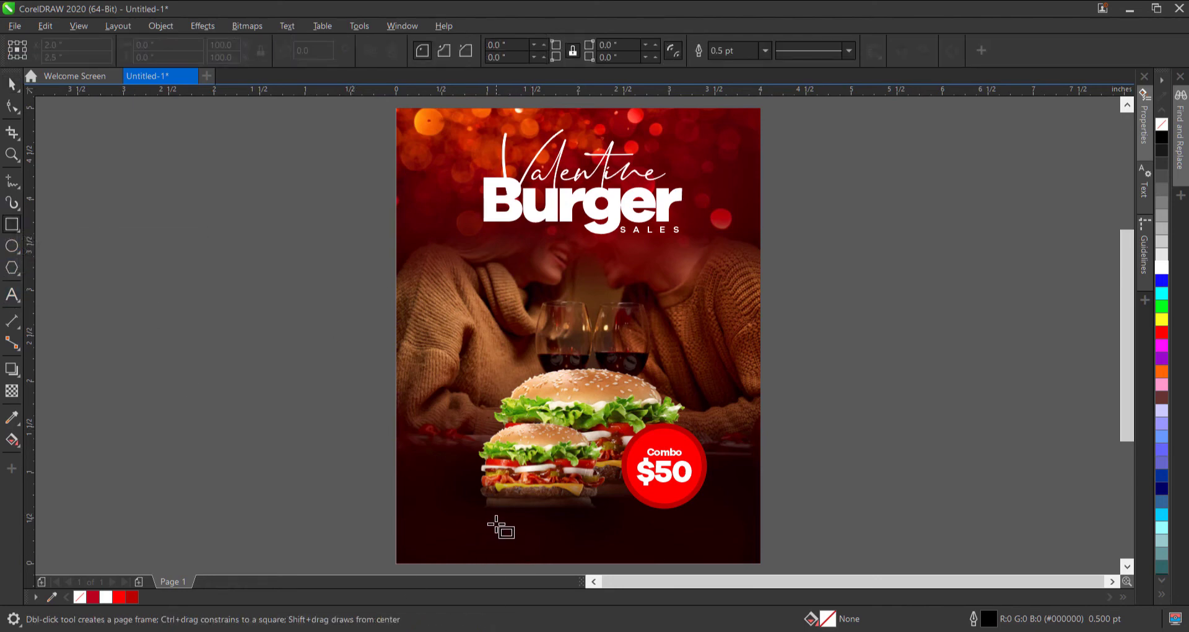
{"action": "scroll", "coordinate": [497, 532], "scroll_direction": "up", "scroll_amount": 2}
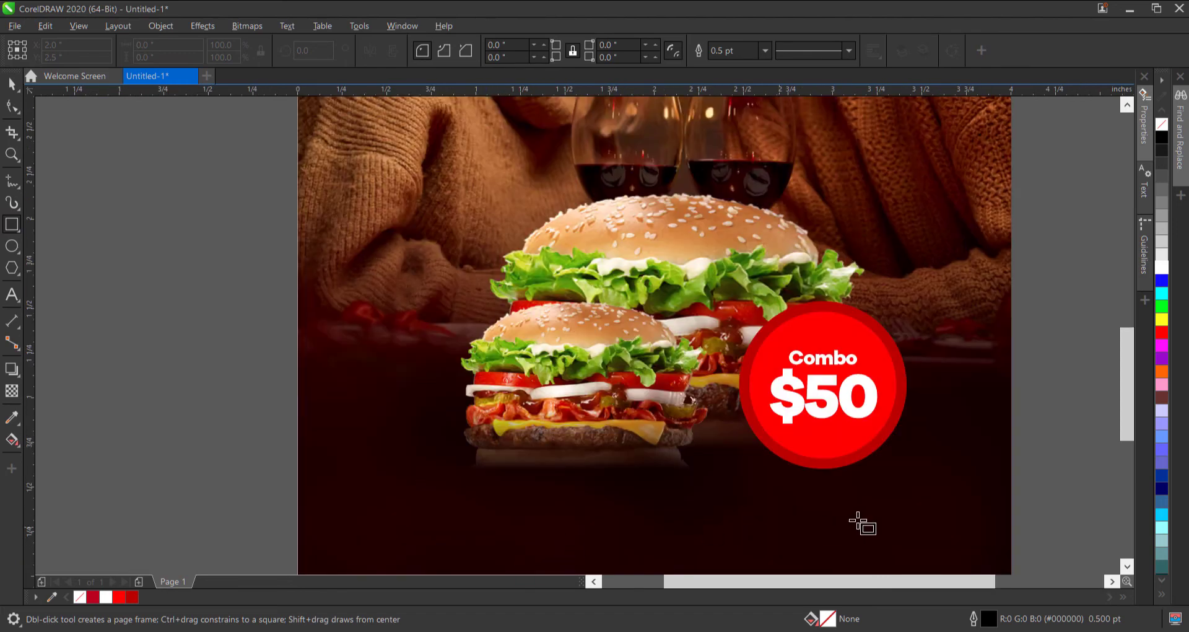
{"action": "left_click_drag", "start_coordinate": [1129, 378], "coordinate": [1129, 396]}
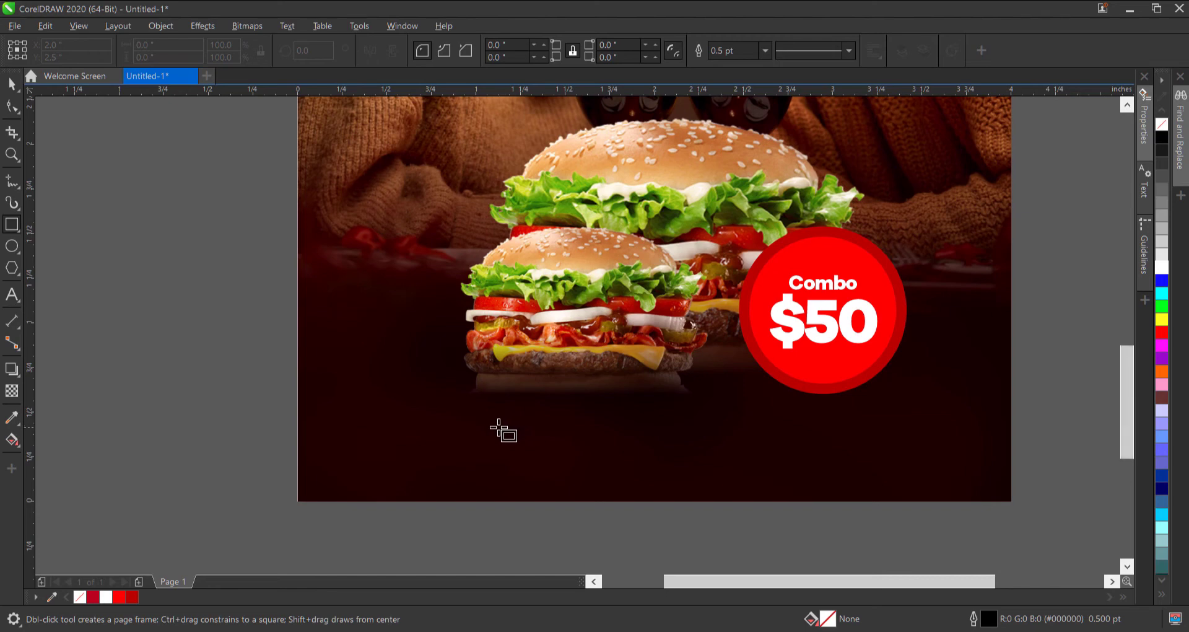
{"action": "left_click_drag", "start_coordinate": [486, 427], "coordinate": [850, 429]}
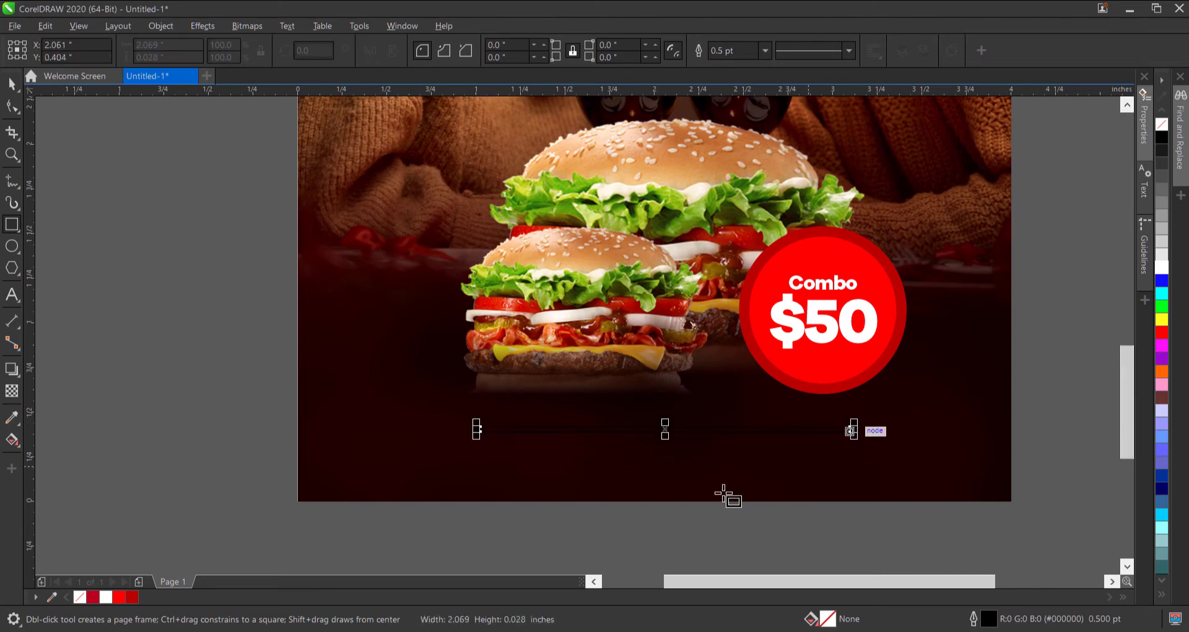
{"action": "left_click", "coordinate": [1161, 270]}
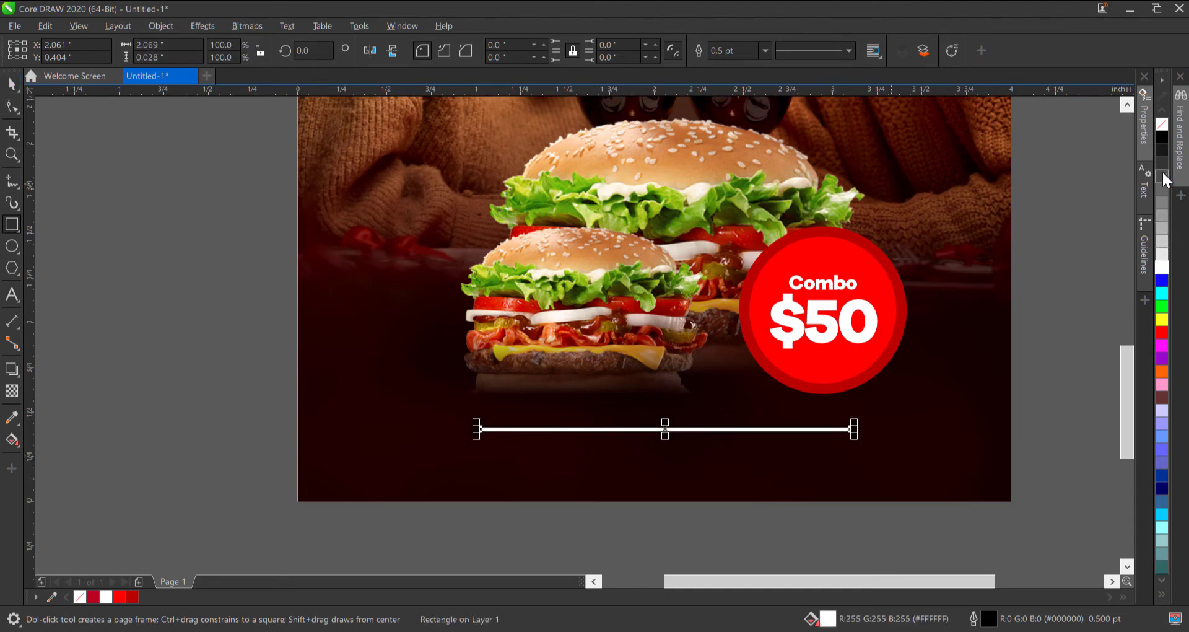
{"action": "right_click", "coordinate": [1162, 121]}
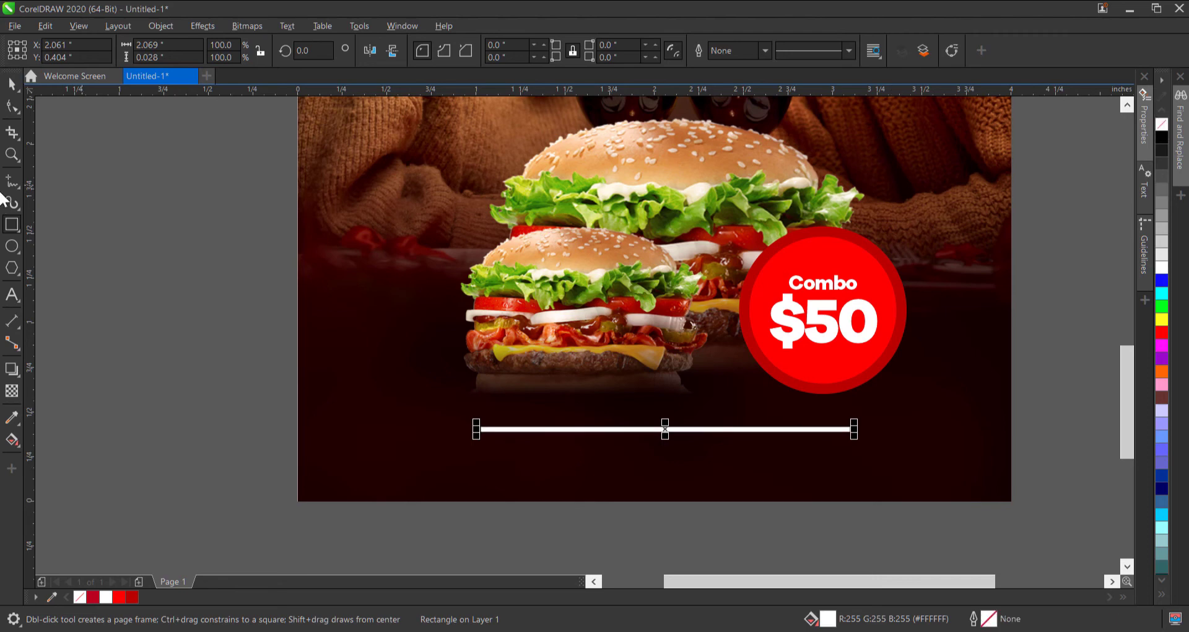
Step: Apply a linear transparency to the white line so it fades out from its middle toward the right end
{"action": "left_click", "coordinate": [11, 83]}
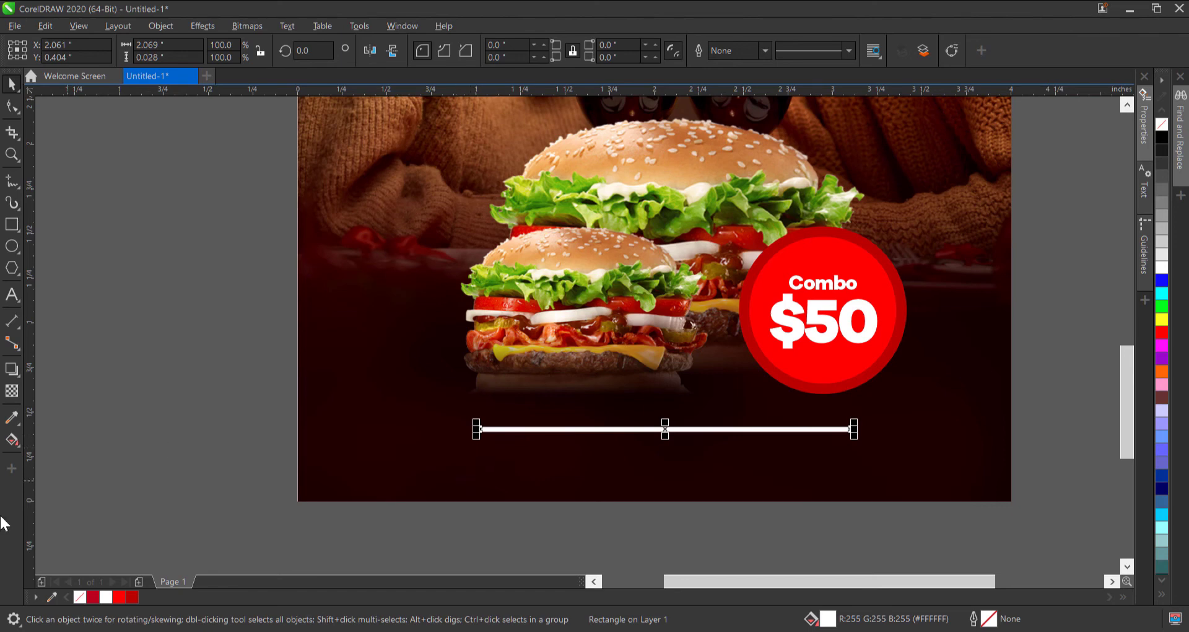
{"action": "left_click", "coordinate": [11, 392]}
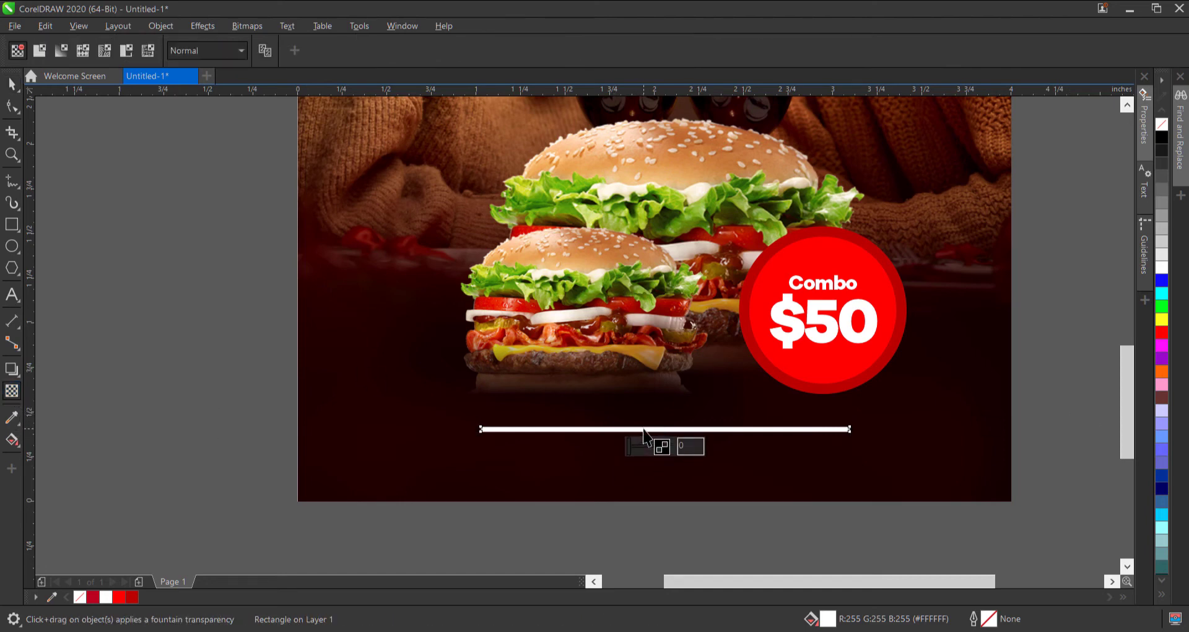
{"action": "left_click_drag", "start_coordinate": [646, 429], "coordinate": [830, 438]}
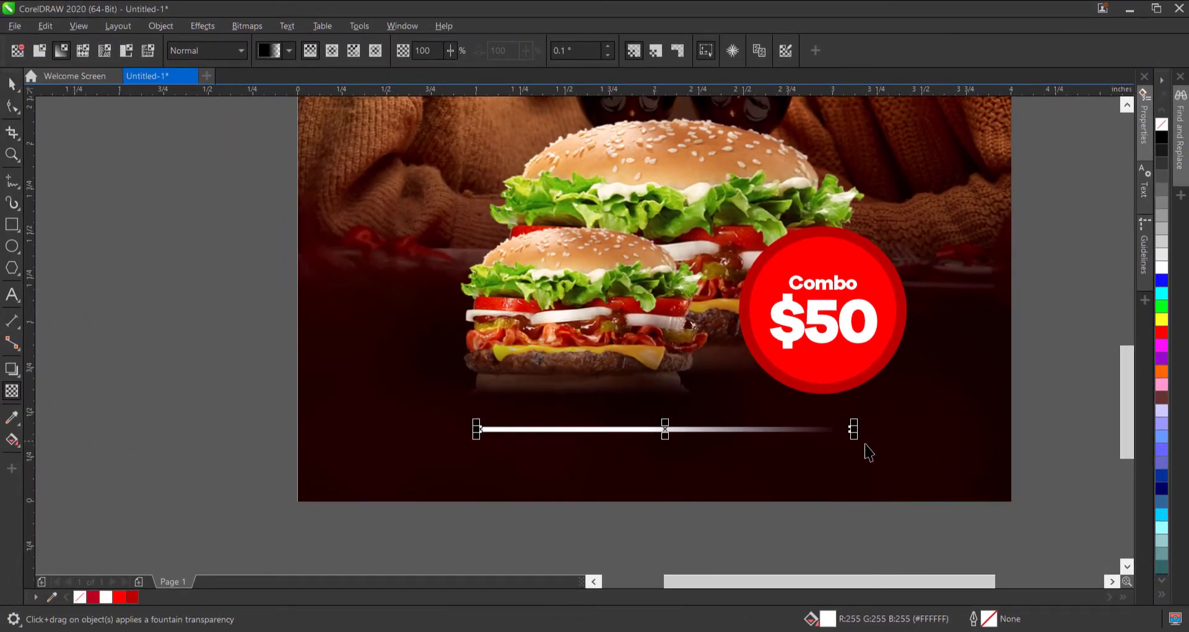
{"action": "left_click", "coordinate": [854, 429]}
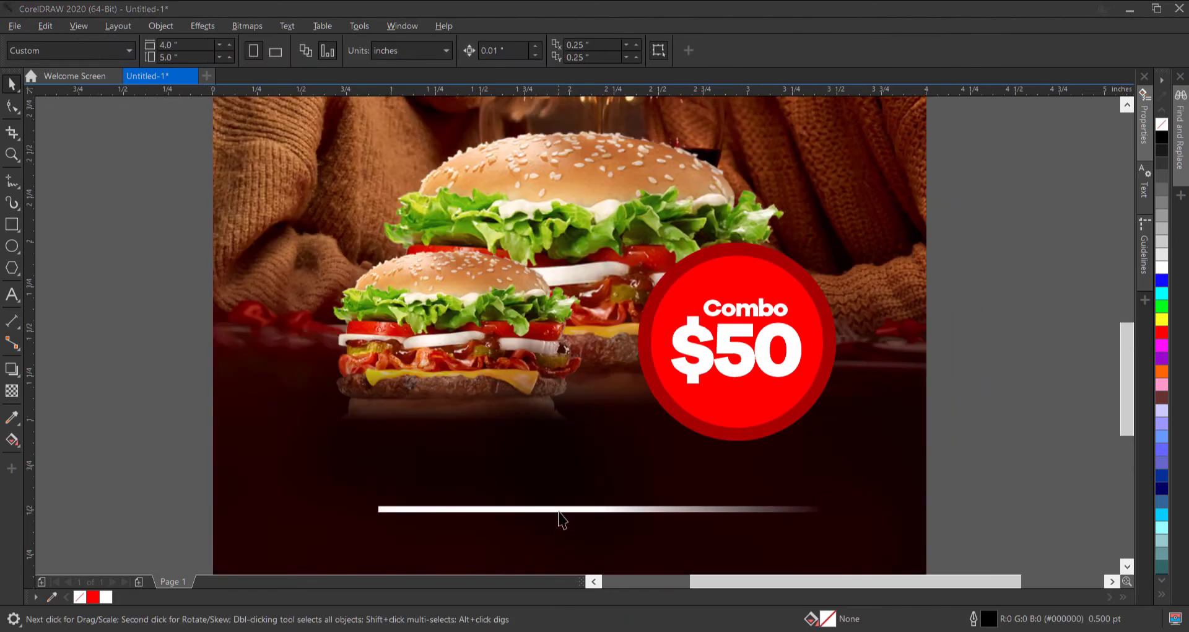
Step: Fade the line's left half with a linear transparency from its middle toward the left end
{"action": "left_click", "coordinate": [559, 511]}
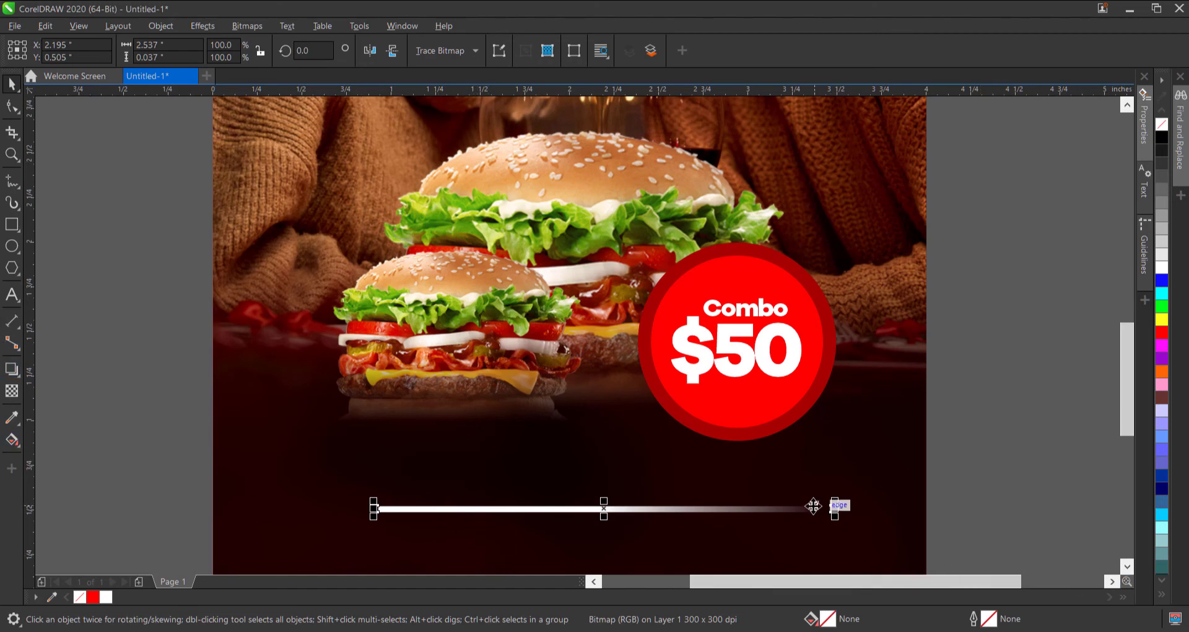
{"action": "left_click", "coordinate": [12, 391]}
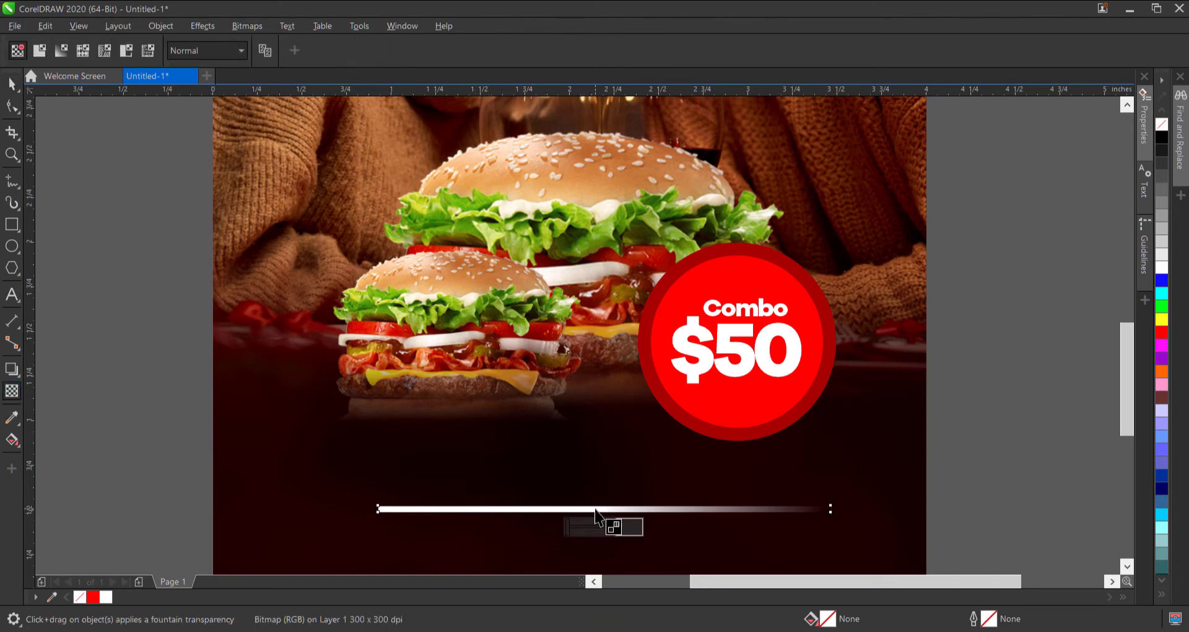
{"action": "mouse_move", "coordinate": [596, 508]}
{"action": "left_mouse_down"}
{"action": "mouse_move", "coordinate": [374, 509]}
{"action": "mouse_move", "coordinate": [399, 482]}
{"action": "mouse_move", "coordinate": [385, 506]}
{"action": "mouse_move", "coordinate": [368, 416]}
{"action": "mouse_move", "coordinate": [374, 486]}
{"action": "mouse_move", "coordinate": [384, 505]}
{"action": "mouse_move", "coordinate": [367, 427]}
{"action": "mouse_move", "coordinate": [397, 500]}
{"action": "mouse_move", "coordinate": [388, 515]}
{"action": "left_mouse_up"}
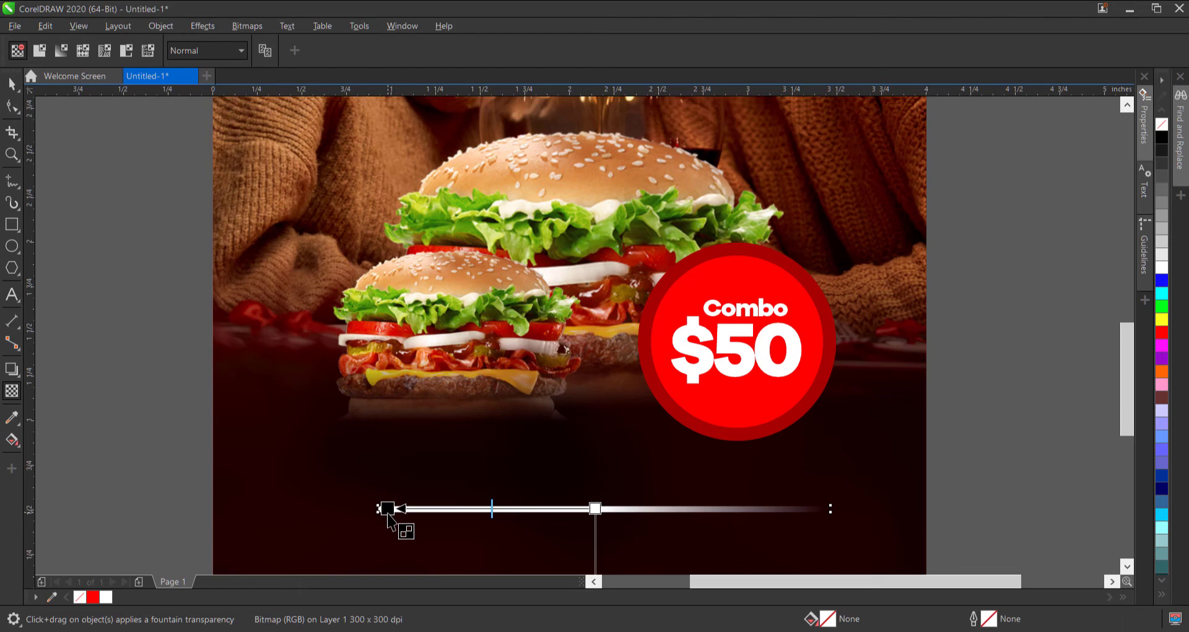
{"action": "left_click_drag", "start_coordinate": [388, 514], "coordinate": [388, 514]}
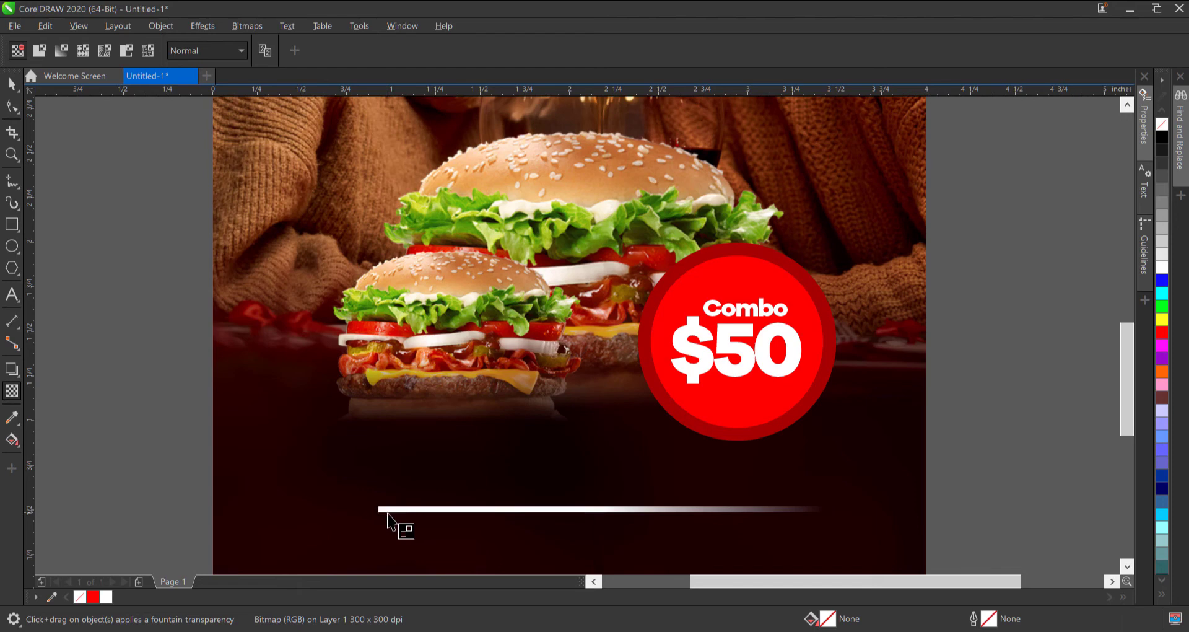
{"action": "key", "text": "space"}
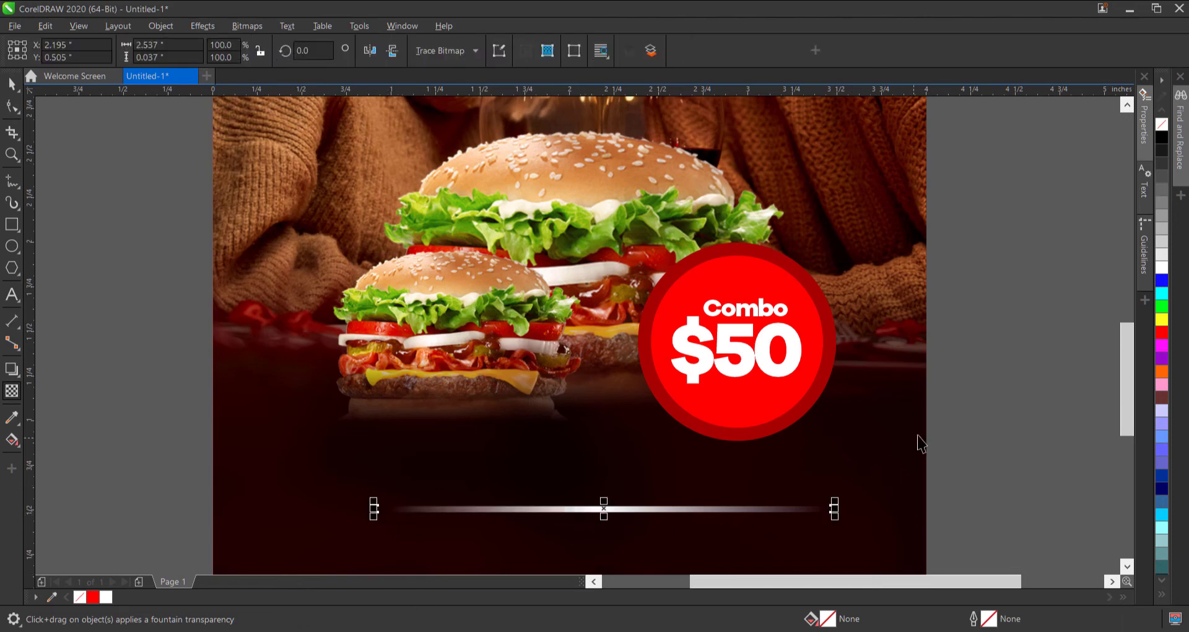
{"action": "key", "text": "space"}
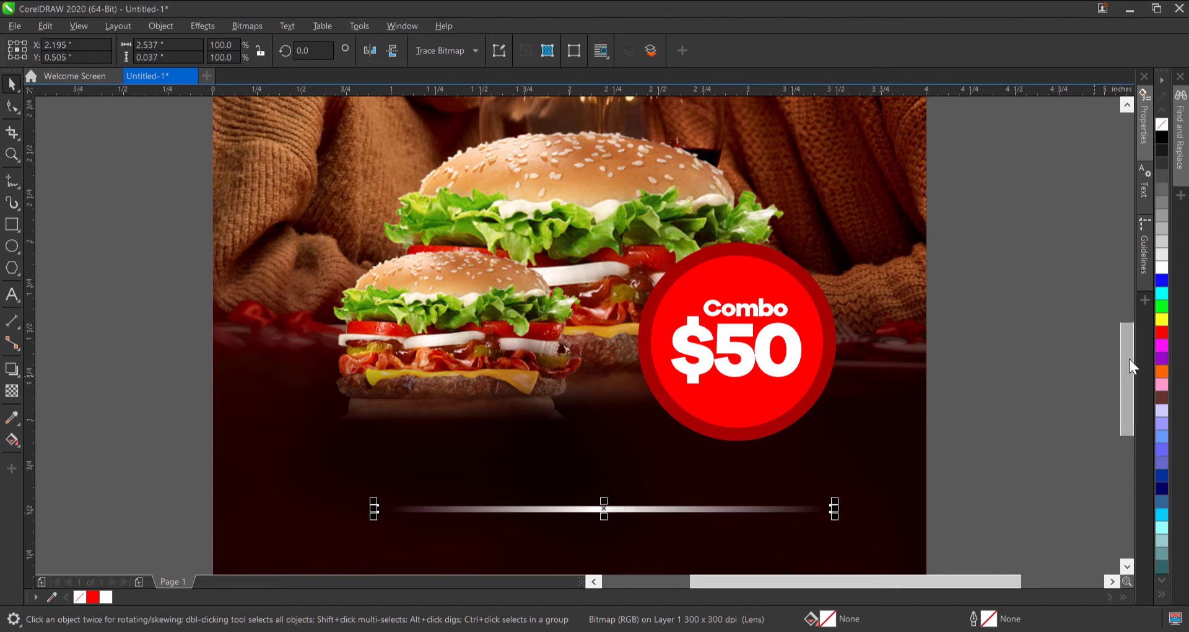
Step: Thin the faded line to about 0.027 inches in height
{"action": "left_click_drag", "start_coordinate": [1129, 358], "coordinate": [1128, 381]}
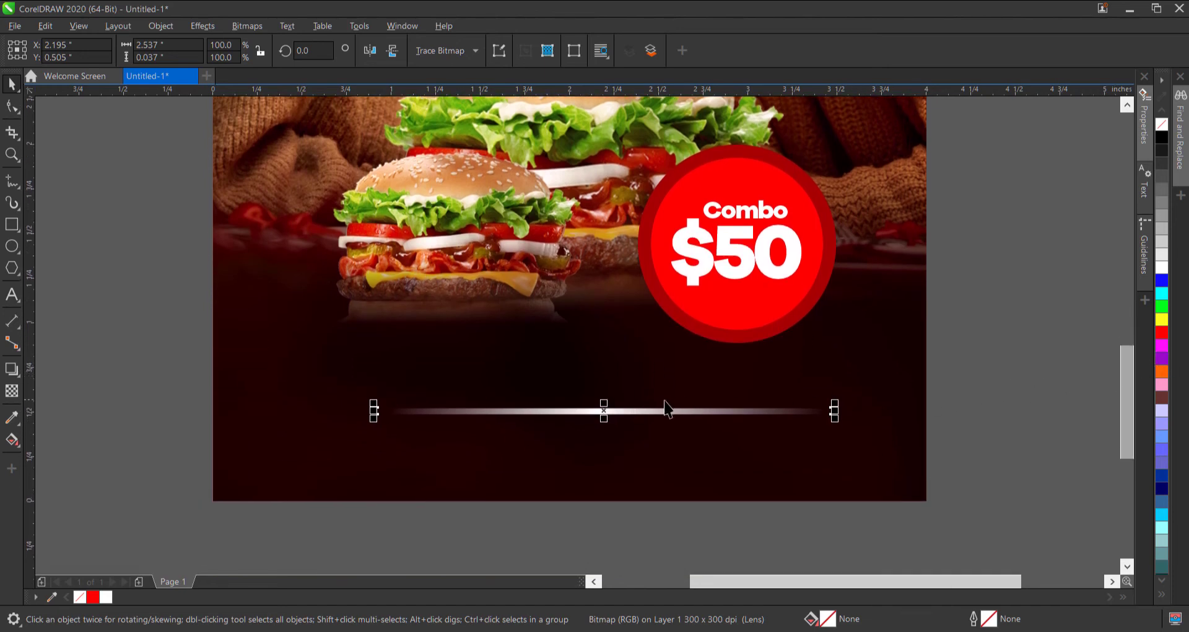
{"action": "scroll", "coordinate": [605, 416], "scroll_direction": "up", "scroll_amount": 4}
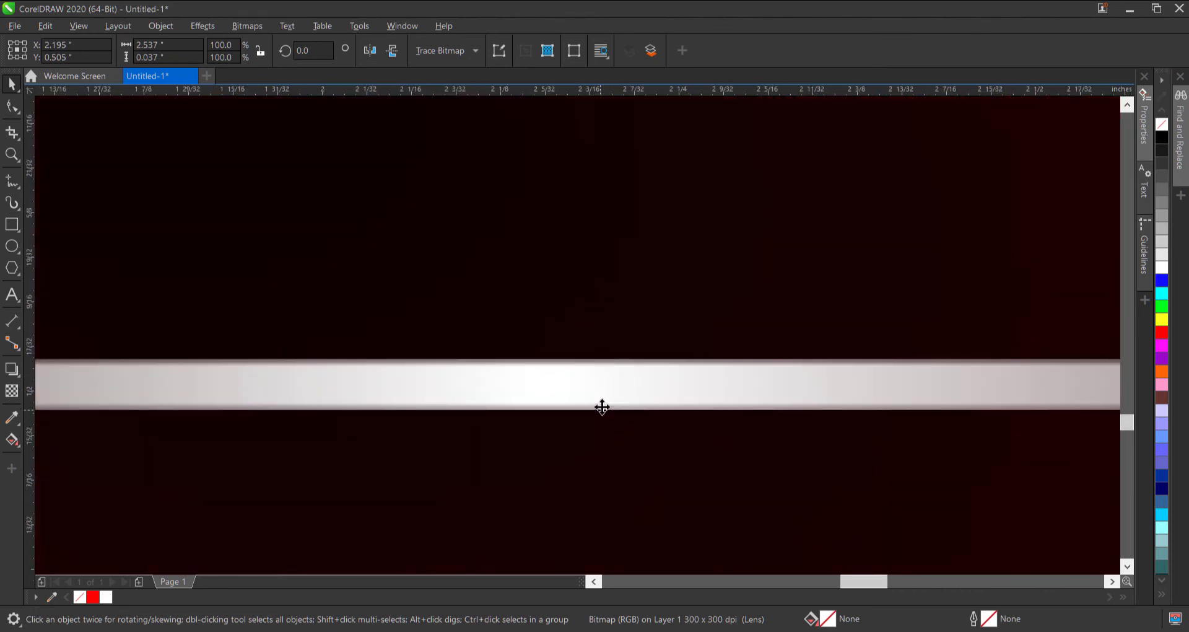
{"action": "left_click_drag", "start_coordinate": [600, 416], "coordinate": [600, 403]}
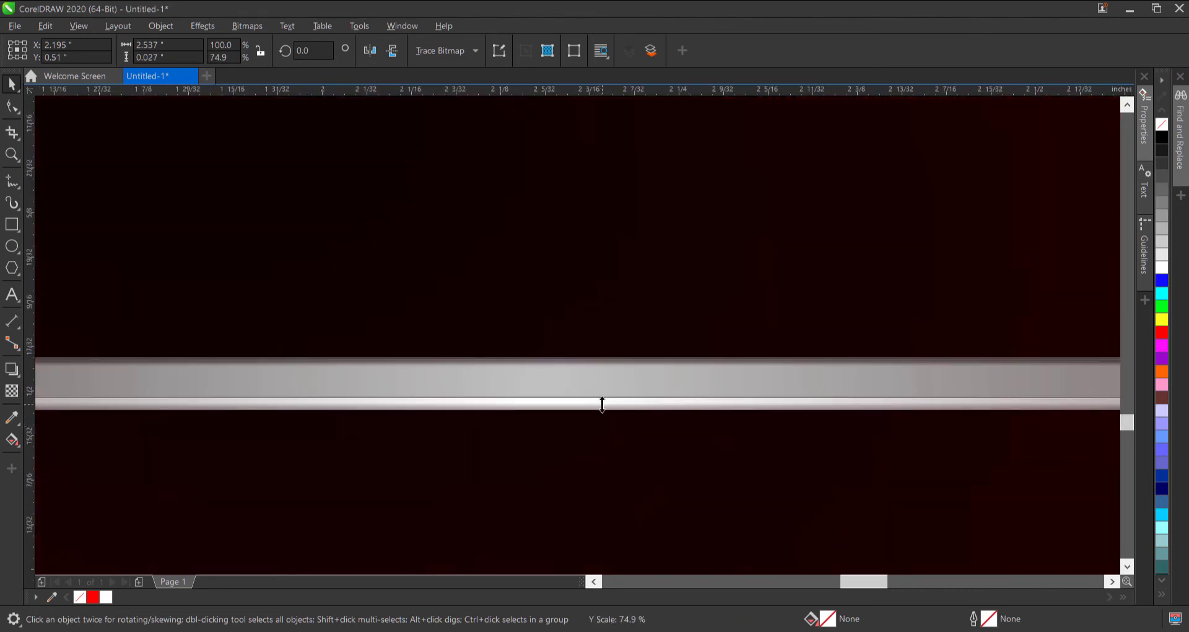
Step: Place a copy of the faded line about 0.29 inches directly below the original, near the page's lower edge
{"action": "scroll", "coordinate": [602, 380], "scroll_direction": "down", "scroll_amount": 1}
{"action": "scroll", "coordinate": [602, 380], "scroll_direction": "down", "scroll_amount": 1}
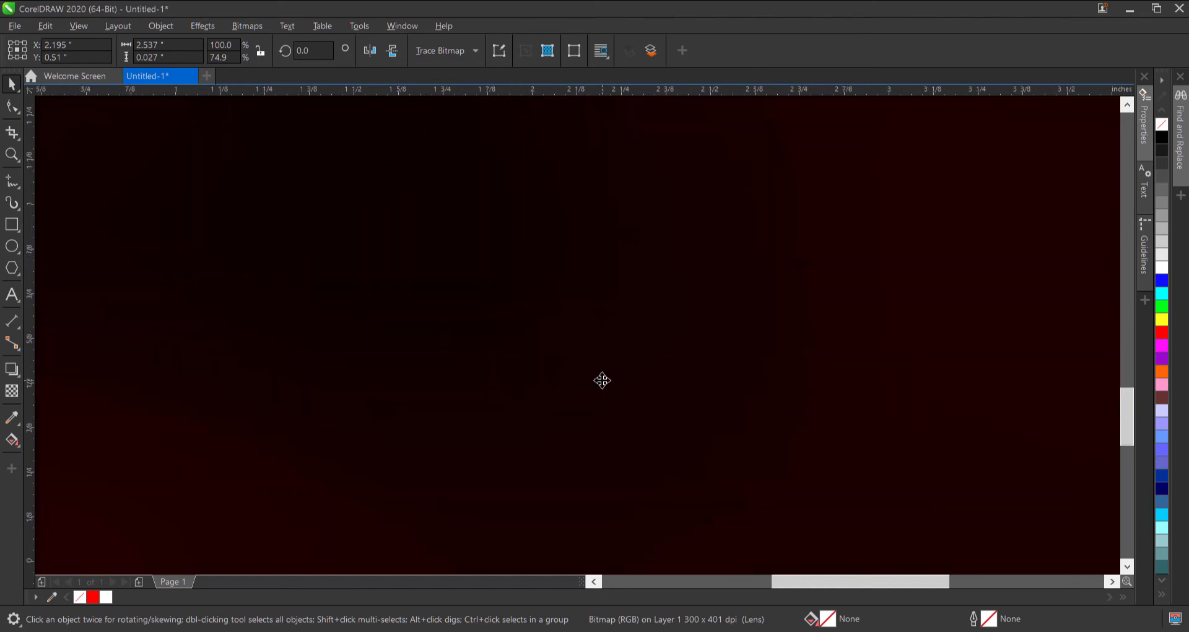
{"action": "left_click_drag", "start_coordinate": [602, 381], "coordinate": [601, 507]}
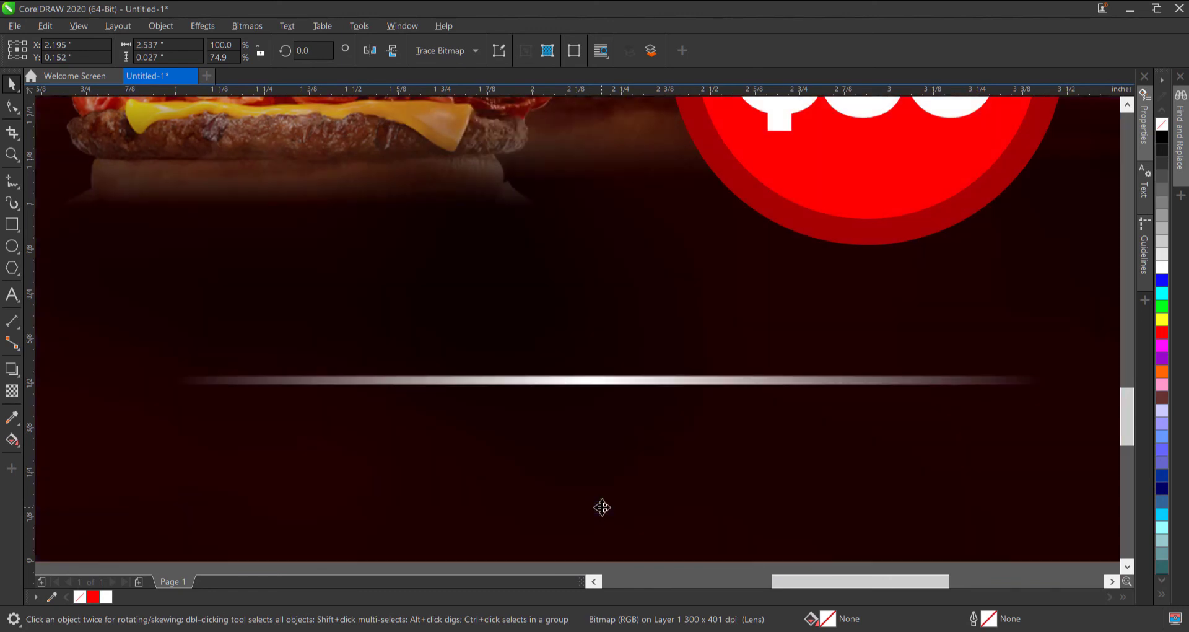
{"action": "scroll", "coordinate": [579, 445], "scroll_direction": "down", "scroll_amount": 2}
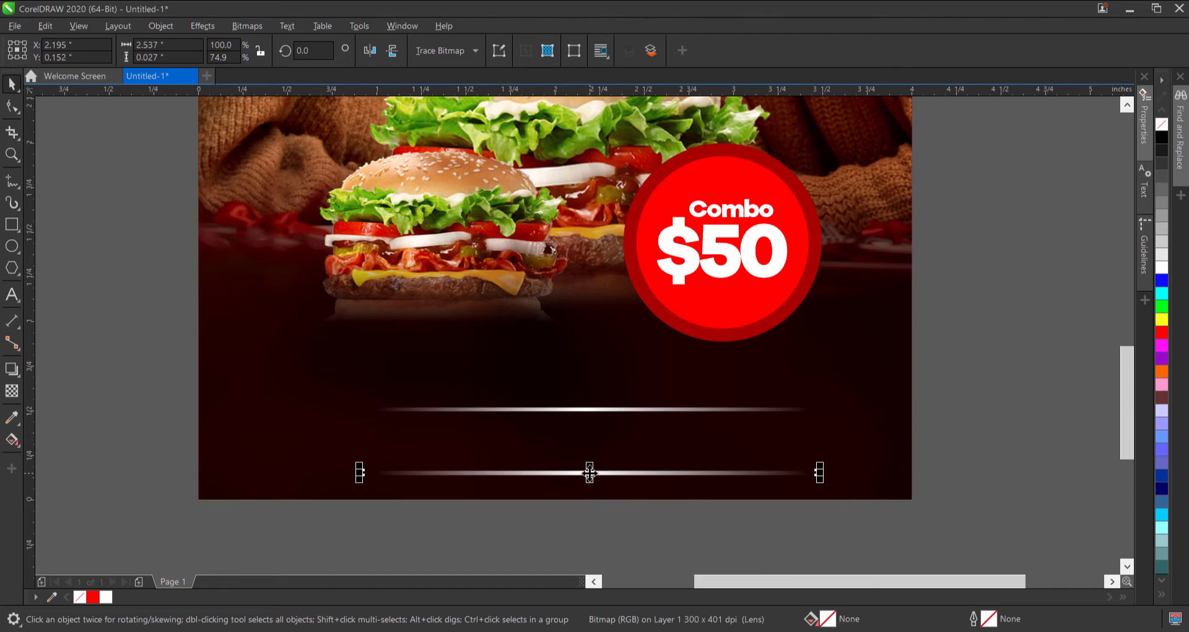
{"action": "mouse_move", "coordinate": [590, 472]}
{"action": "left_mouse_down"}
{"action": "mouse_move", "coordinate": [593, 448]}
{"action": "mouse_move", "coordinate": [590, 461]}
{"action": "left_mouse_up"}
{"action": "left_click", "coordinate": [583, 521]}
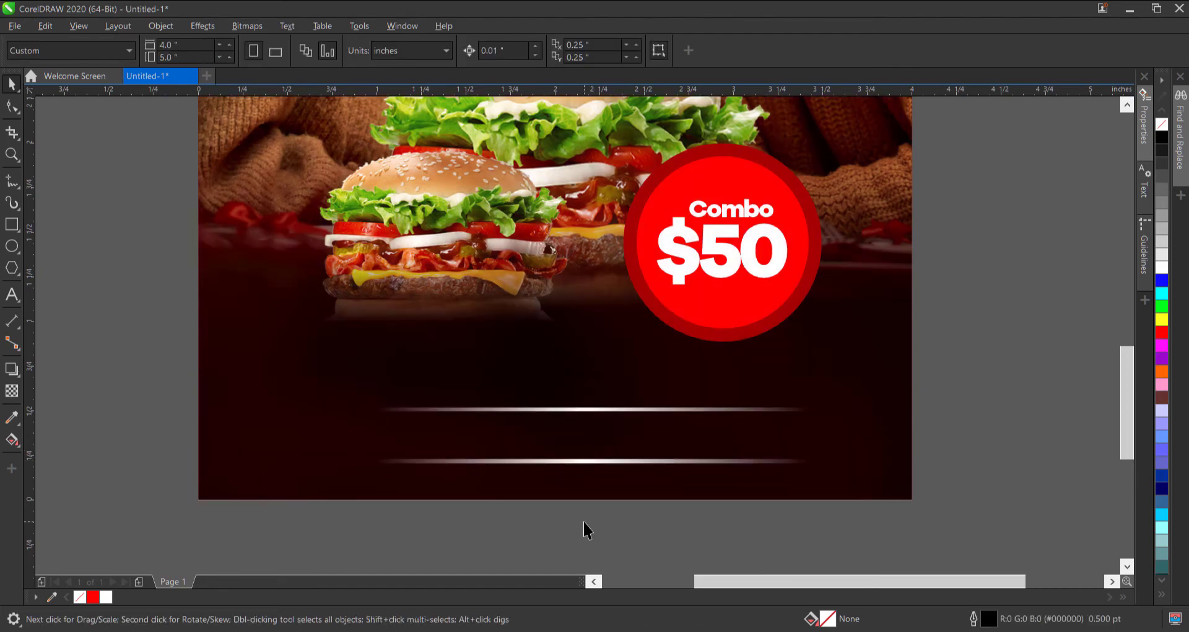
Step: Place a copy of the "Combo" text between the two faded lines and retype it as "FREE DELIVERY INCLUSIVE"
{"action": "left_click", "coordinate": [724, 207]}
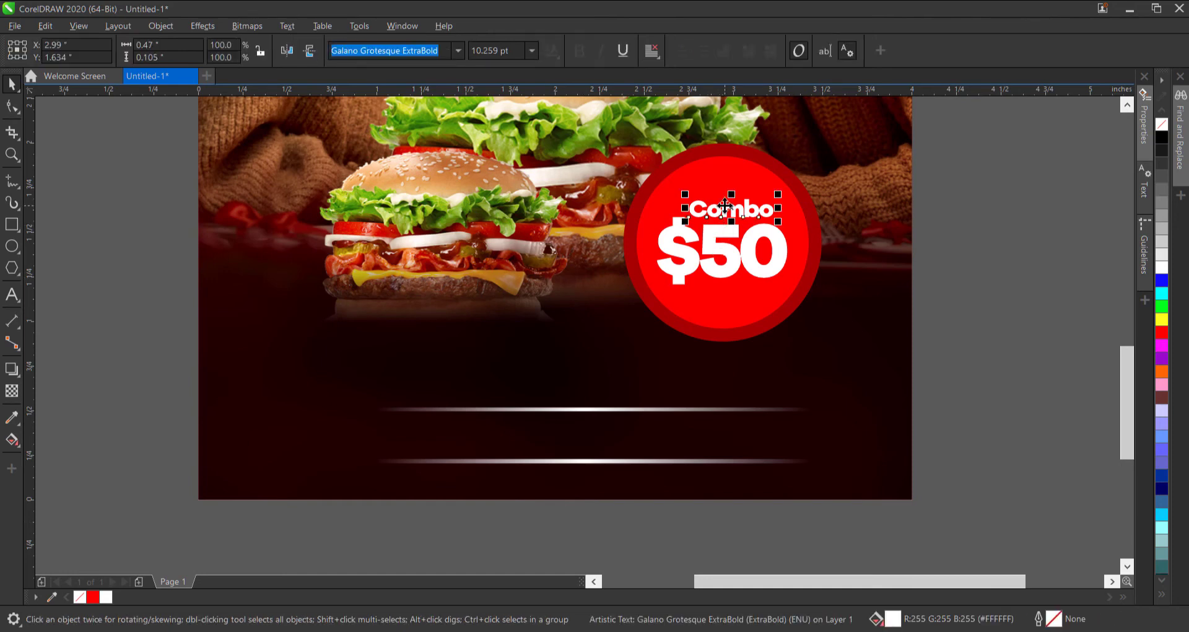
{"action": "left_click_drag", "start_coordinate": [729, 211], "coordinate": [511, 432]}
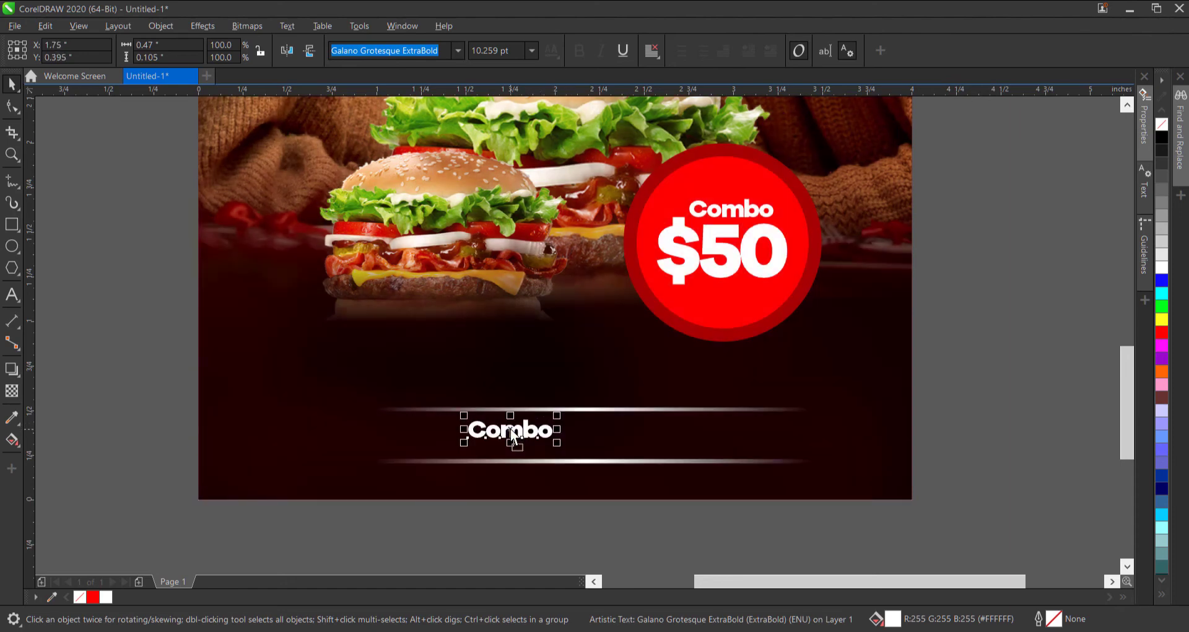
{"action": "left_click", "coordinate": [11, 295]}
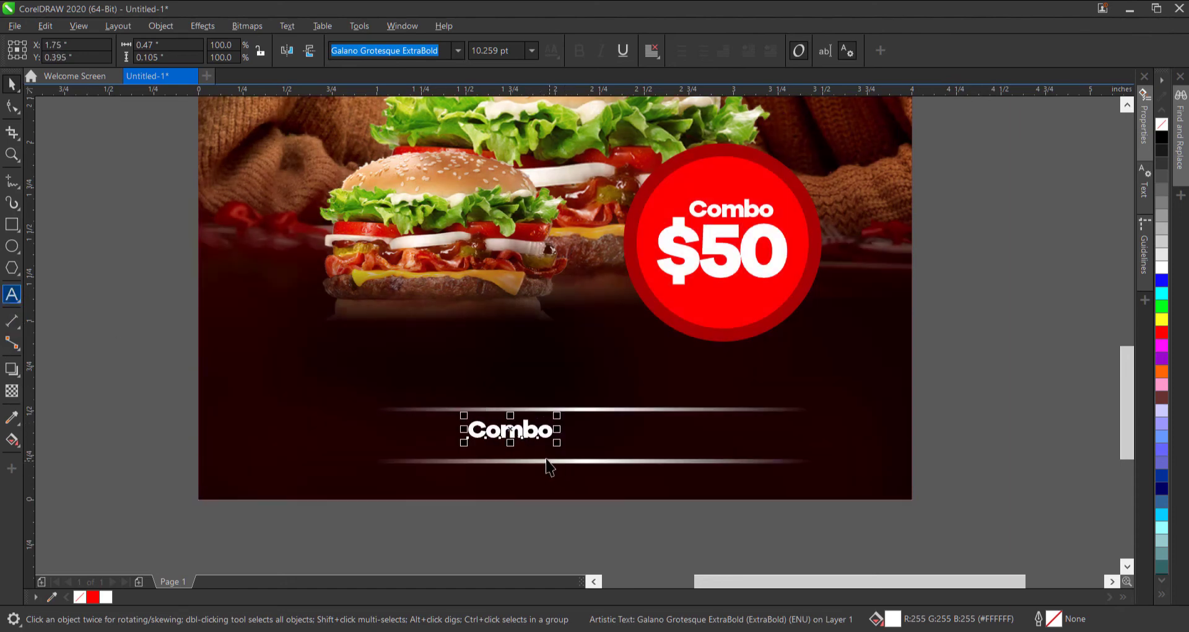
{"action": "left_click_drag", "start_coordinate": [526, 433], "coordinate": [585, 445]}
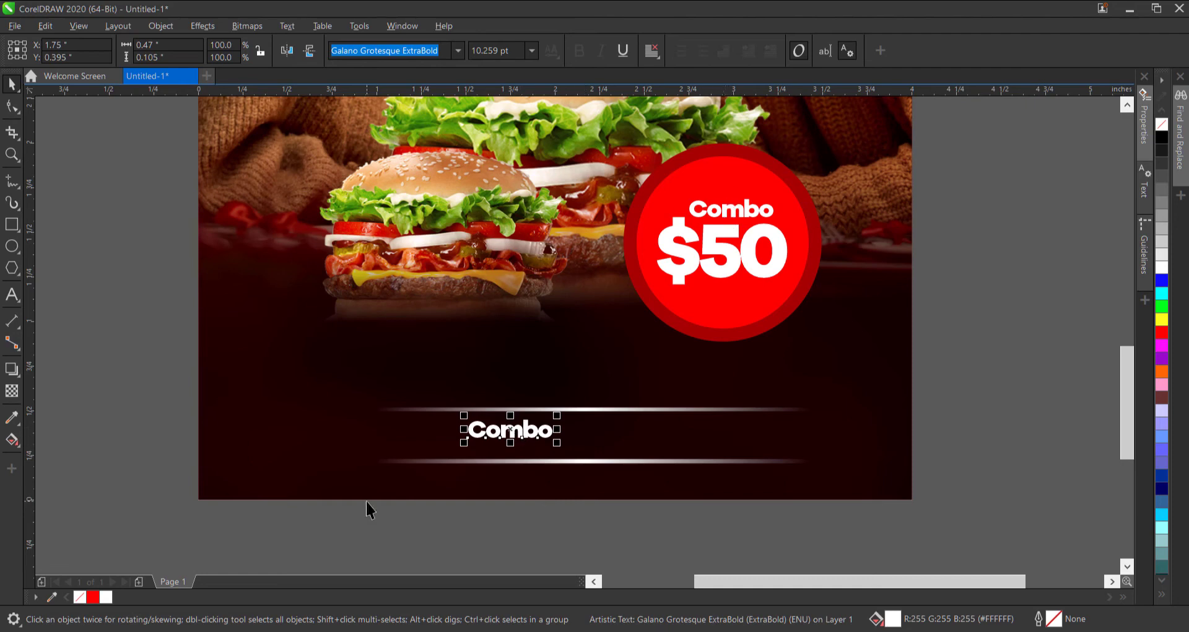
{"action": "double_click", "coordinate": [500, 430]}
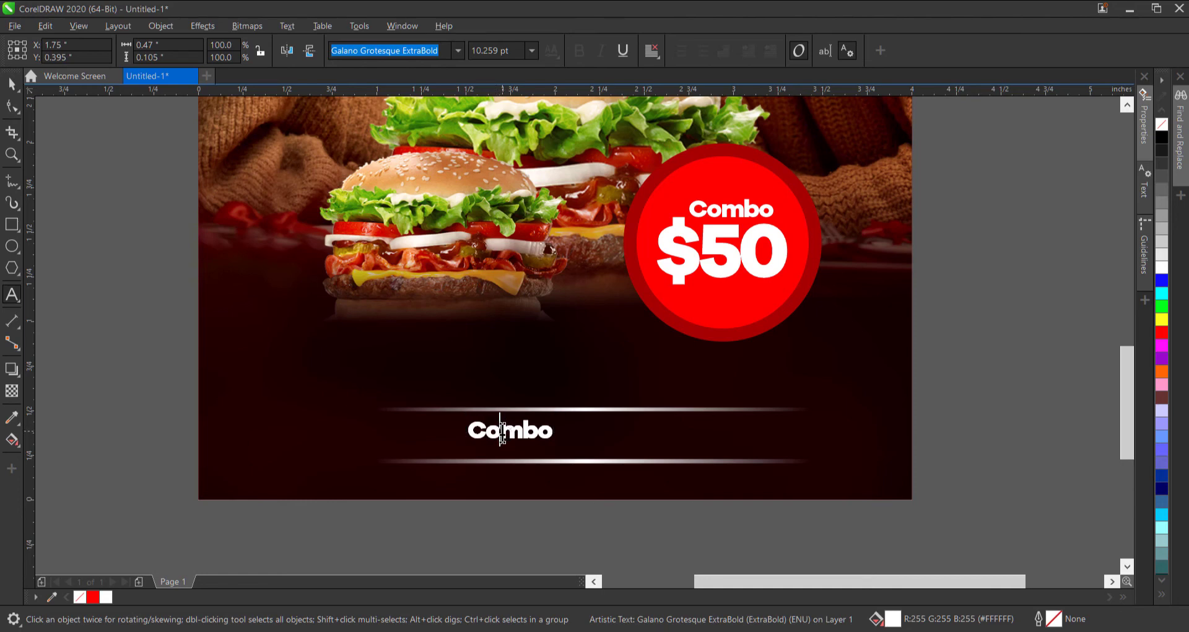
{"action": "key", "text": "ctrl+space"}
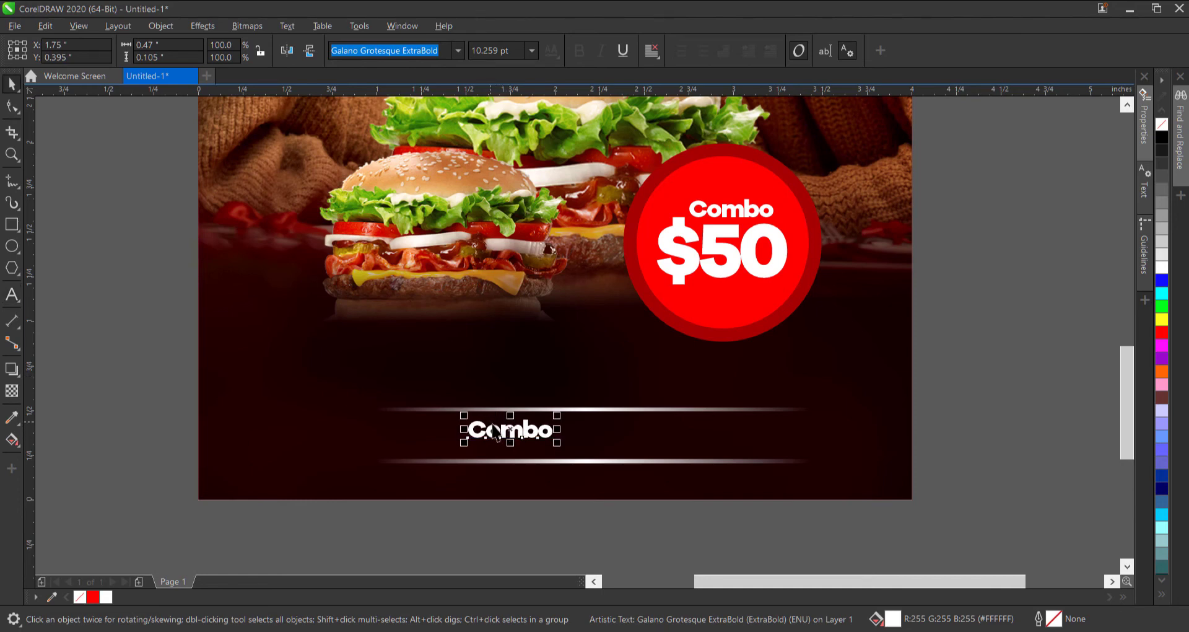
{"action": "key", "text": "ctrl+space"}
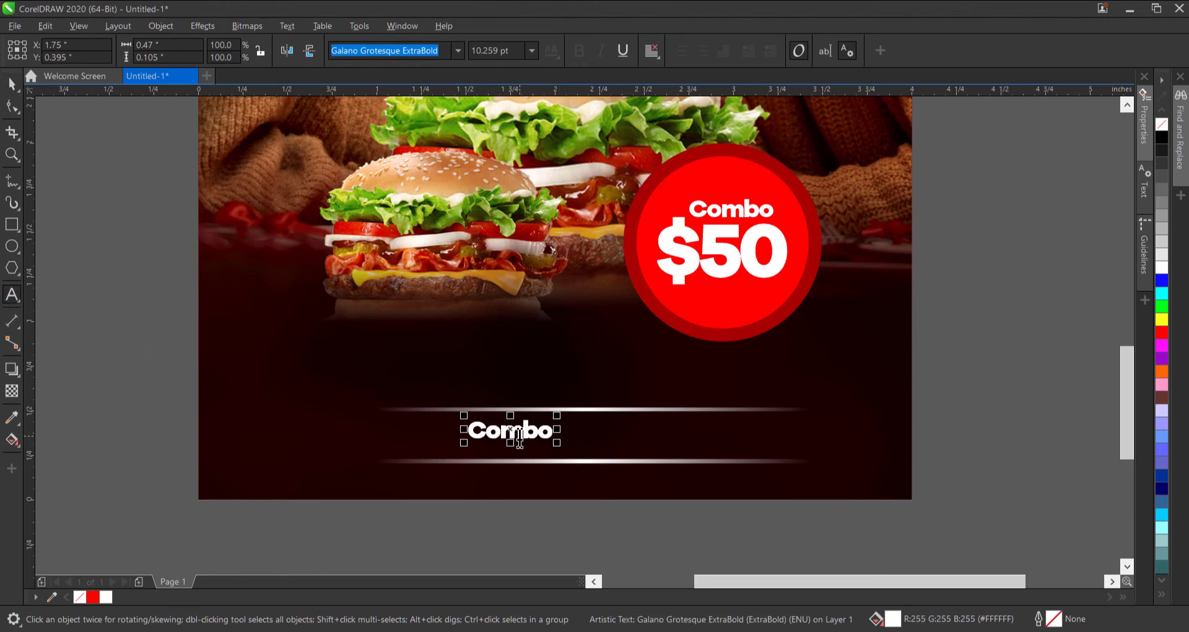
{"action": "double_click", "coordinate": [520, 433]}
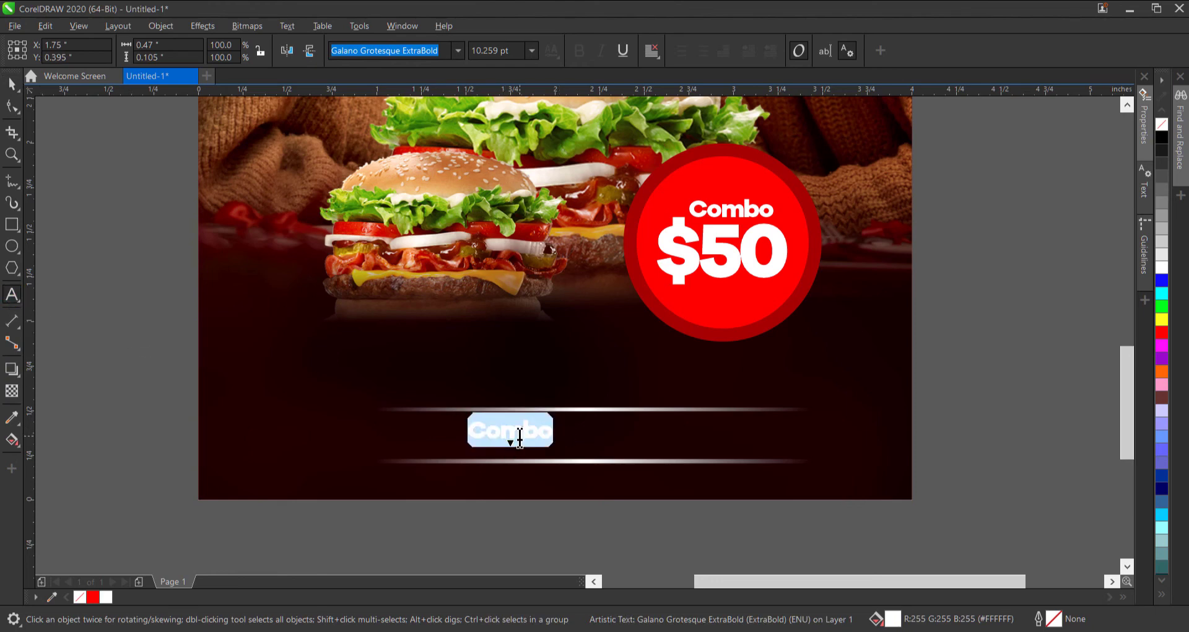
{"action": "type", "text": "FREE"}
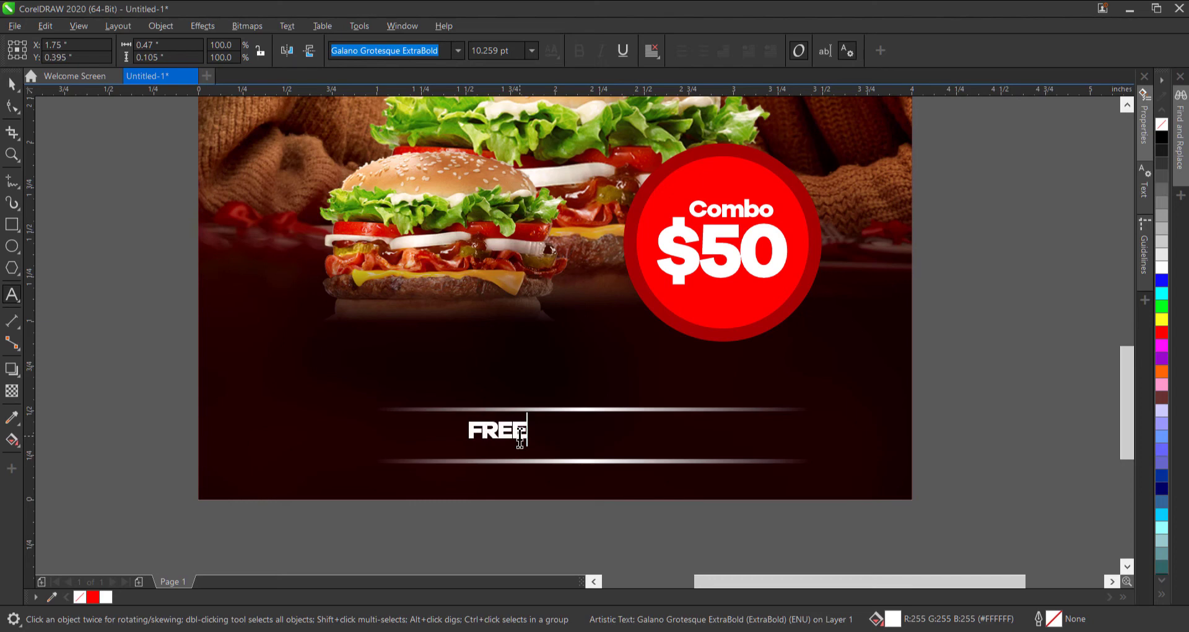
{"action": "type", "text": " DELIVERY"}
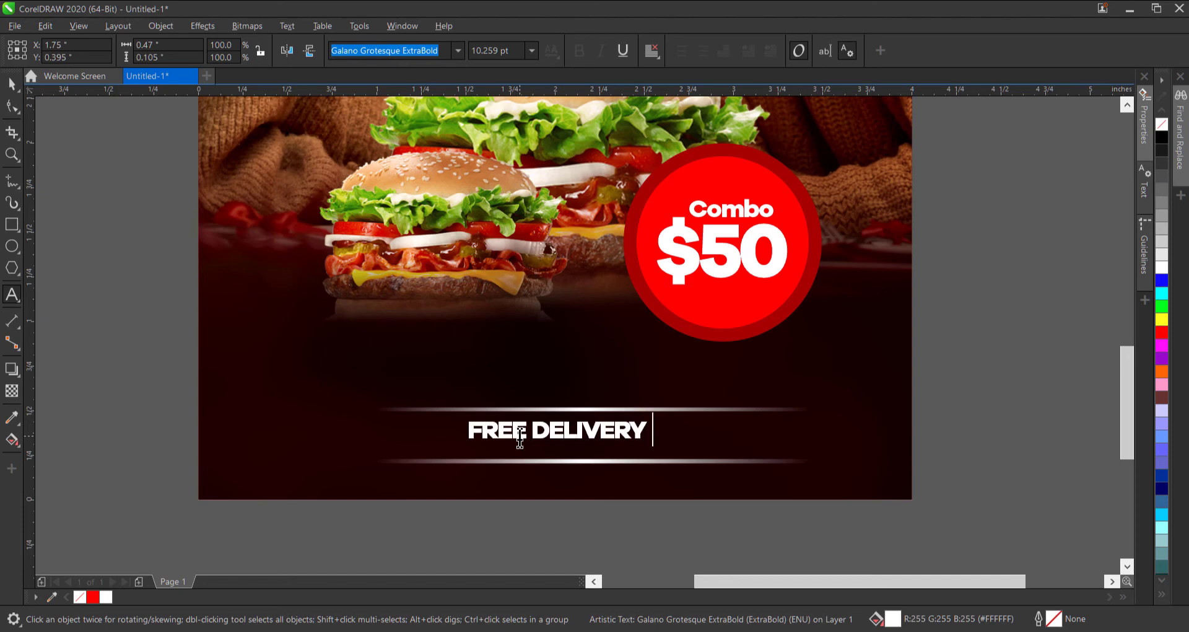
{"action": "type", "text": " INCLUSIVE"}
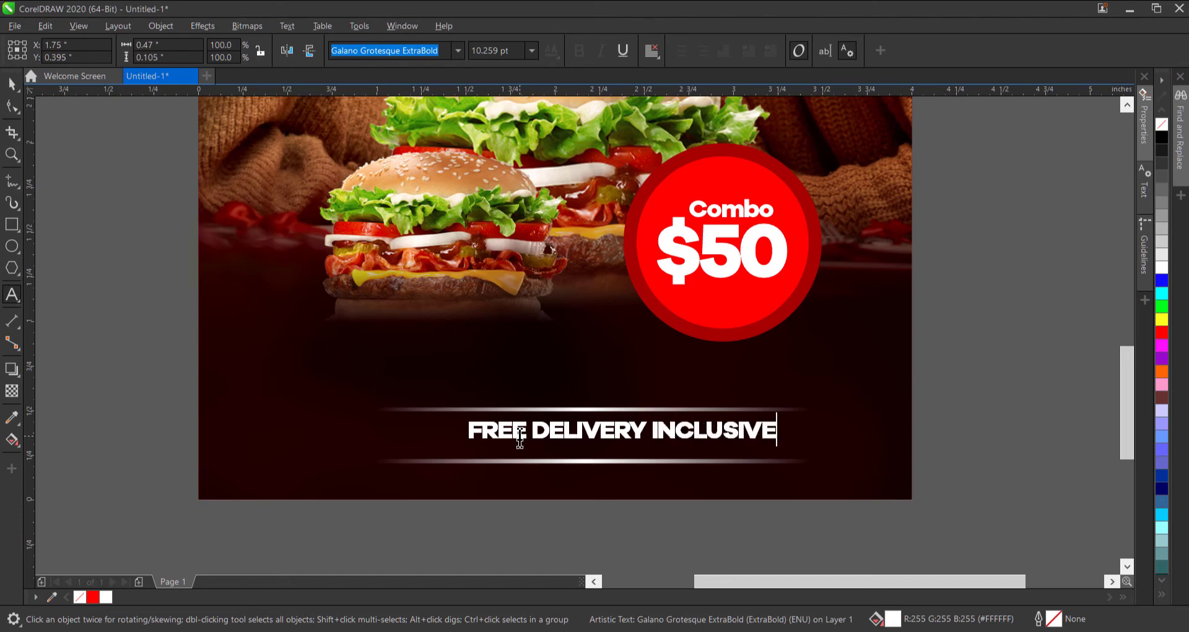
{"action": "key", "text": "ctrl+space"}
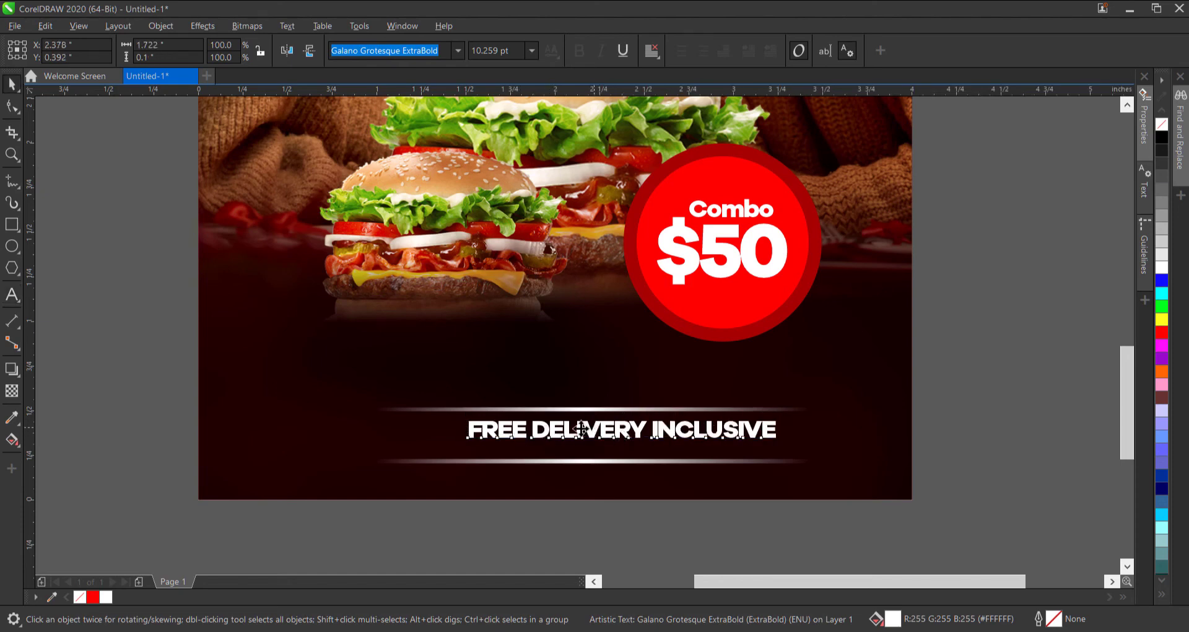
Step: Shift "FREE DELIVERY INCLUSIVE" toward the middle of the two faded lines and move both lines closer to the text
{"action": "mouse_move", "coordinate": [581, 428]}
{"action": "left_mouse_down"}
{"action": "mouse_move", "coordinate": [569, 422]}
{"action": "mouse_move", "coordinate": [571, 431]}
{"action": "left_mouse_up"}
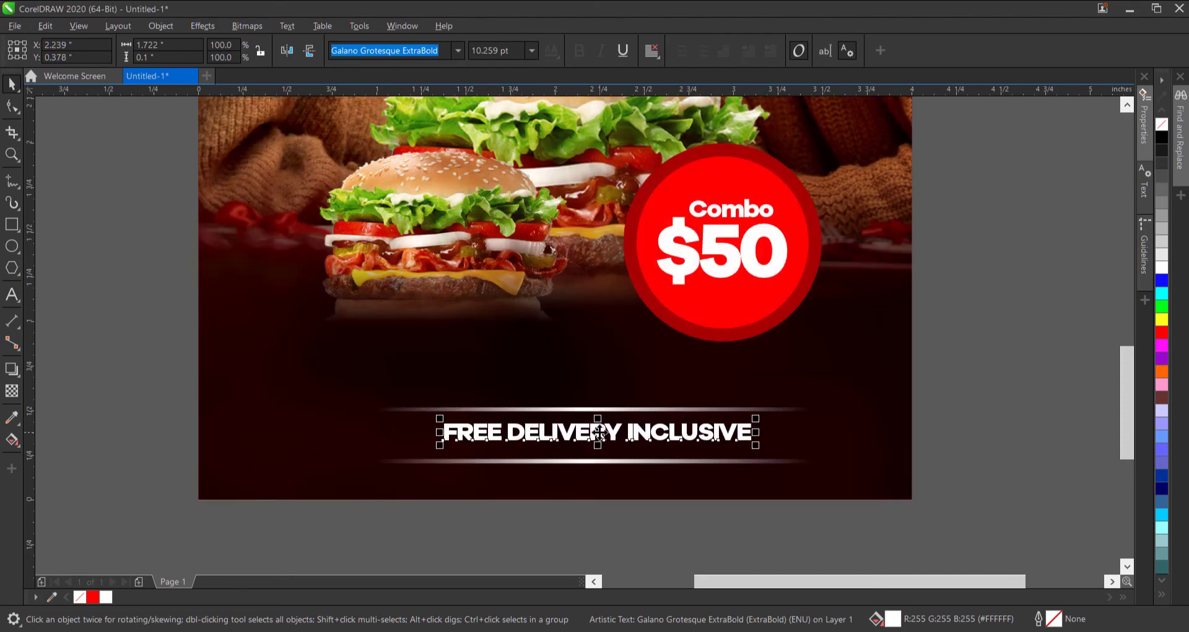
{"action": "left_click", "coordinate": [734, 461]}
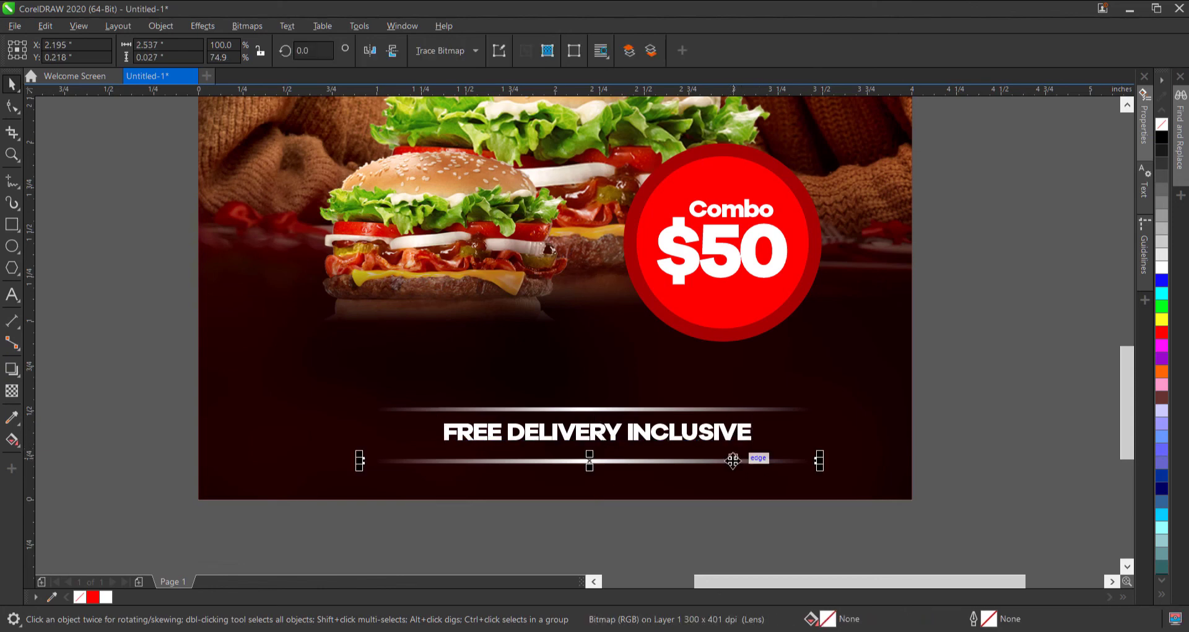
{"action": "left_click_drag", "start_coordinate": [734, 461], "coordinate": [742, 453]}
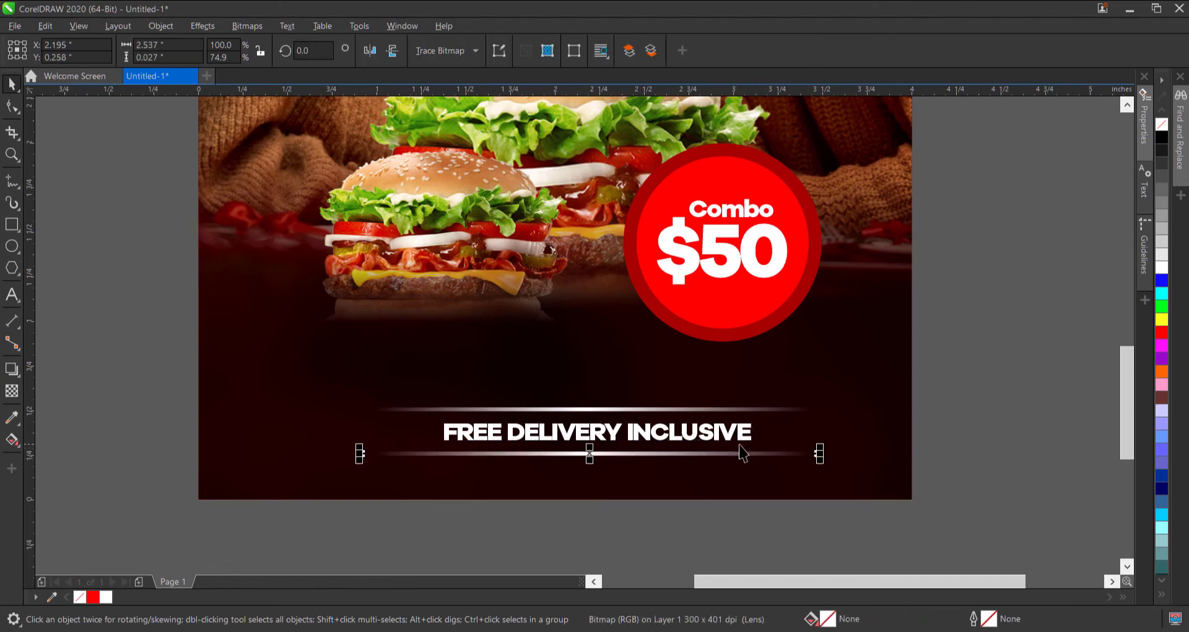
{"action": "key", "text": "Up"}
{"action": "key", "text": "Up"}
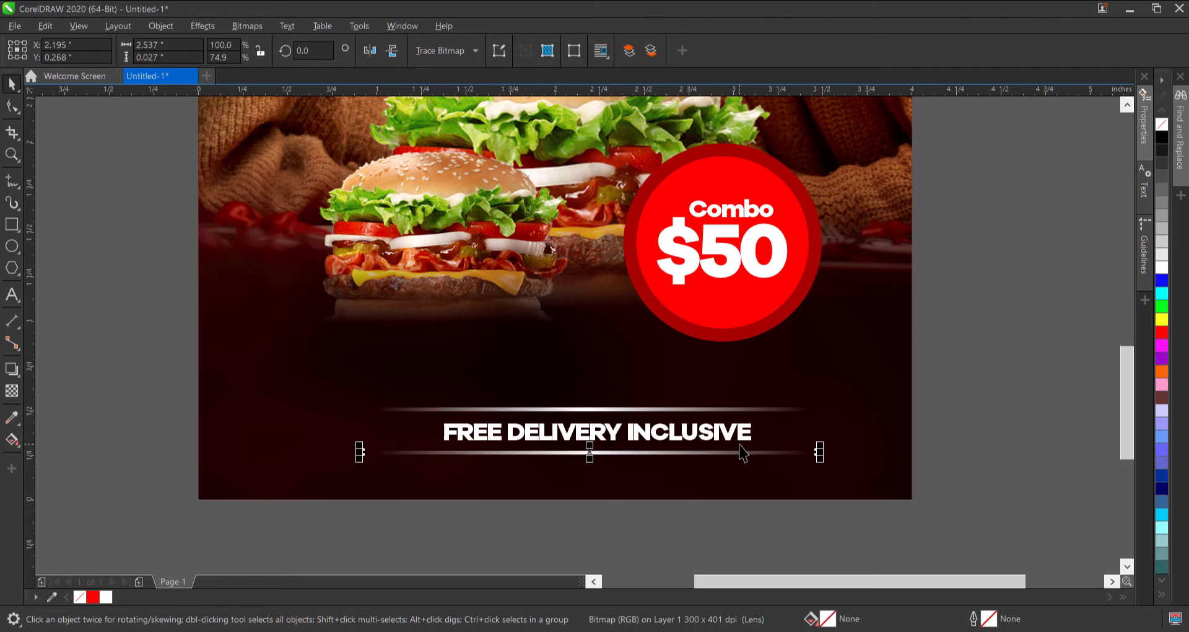
{"action": "left_click", "coordinate": [735, 412]}
{"action": "key", "text": "Down"}
{"action": "key", "text": "Down"}
{"action": "key", "text": "Down"}
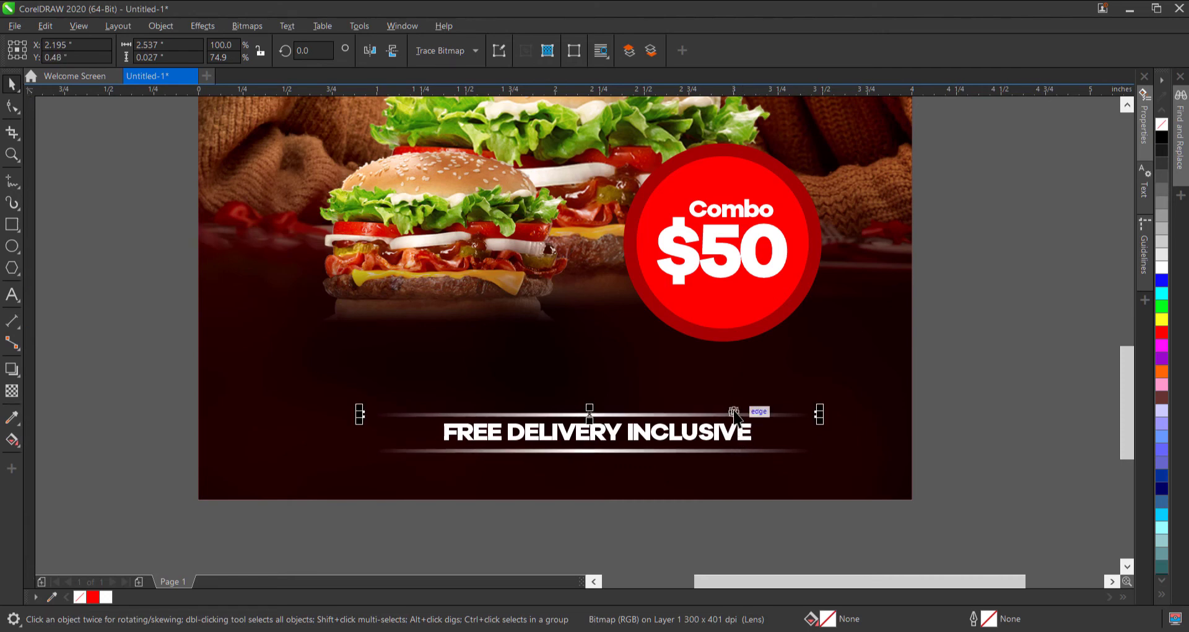
Step: Scale the "FREE DELIVERY INCLUSIVE" text and its two faded lines together to about 2.13 inches wide and shift them slightly up
{"action": "left_click_drag", "start_coordinate": [1006, 366], "coordinate": [236, 518]}
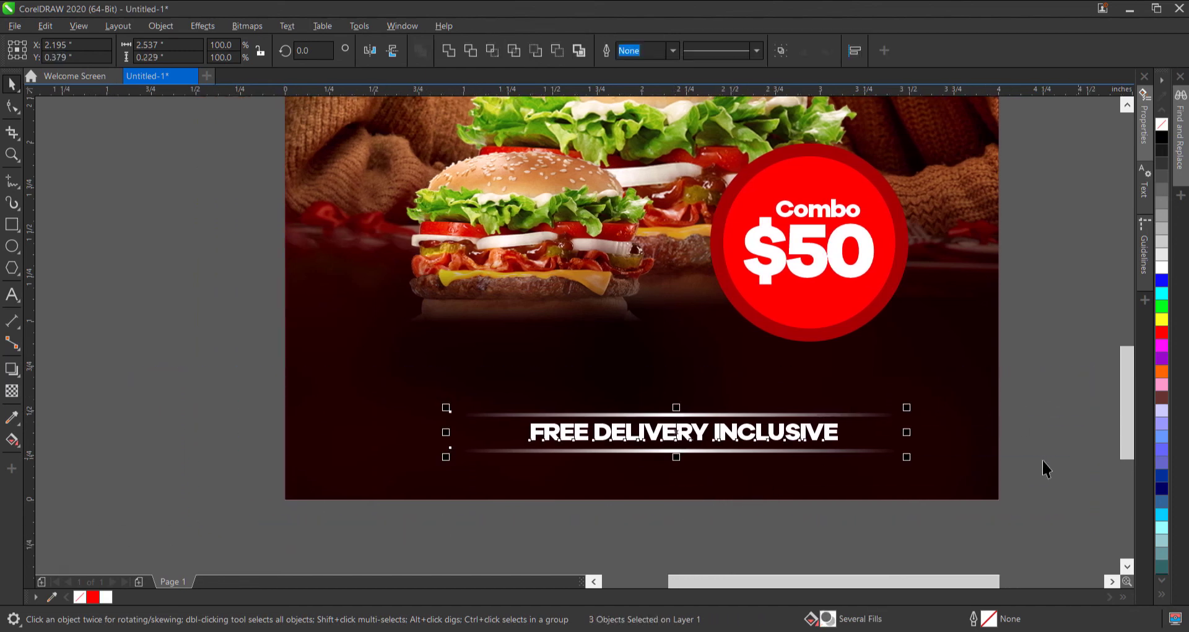
{"action": "left_click_drag", "start_coordinate": [907, 457], "coordinate": [858, 456]}
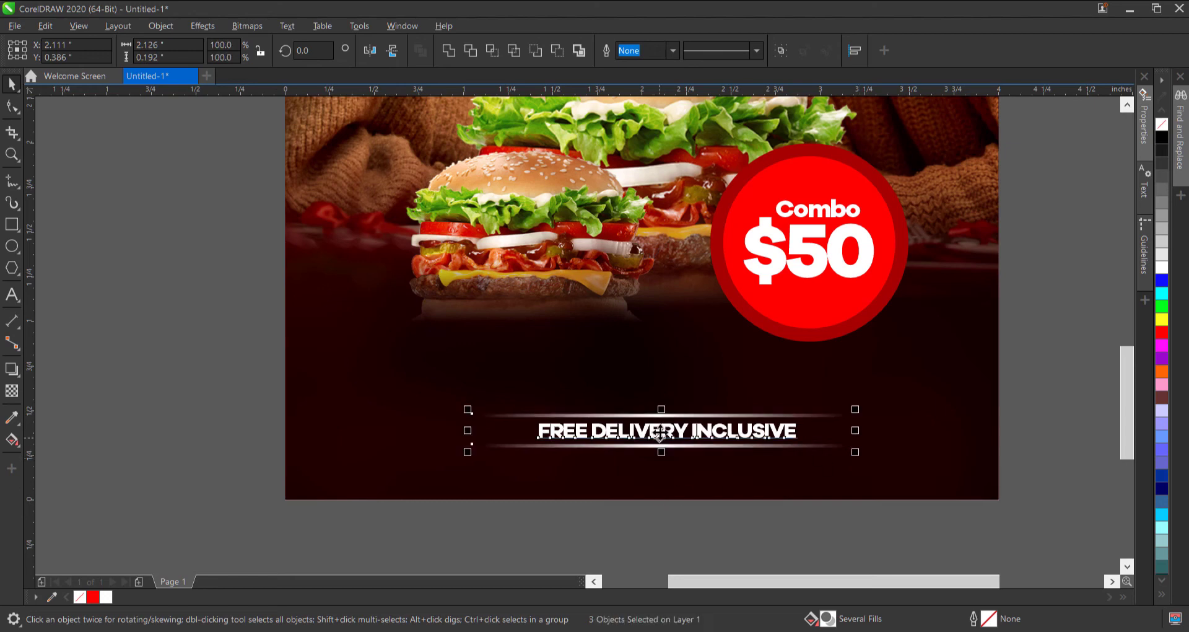
{"action": "left_click_drag", "start_coordinate": [660, 431], "coordinate": [659, 425]}
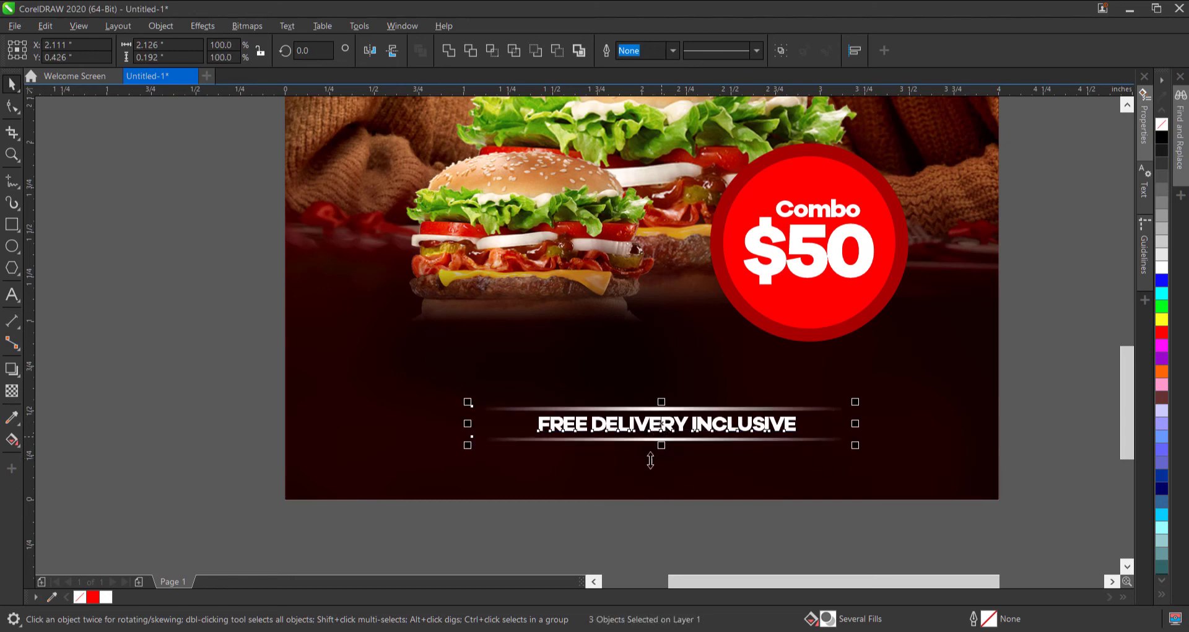
{"action": "left_click", "coordinate": [630, 540]}
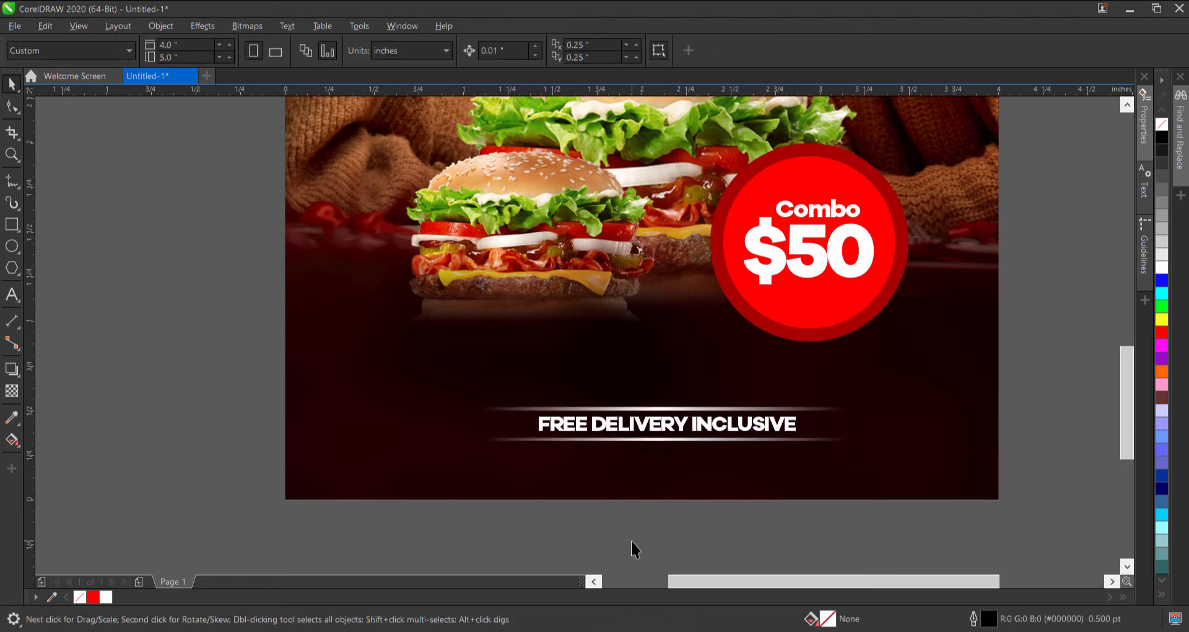
Step: Import the heart icon image from the RESOURCES folder and shrink it to about 1.07 inches wide at the page's left edge
{"action": "key", "text": "shift+F4"}
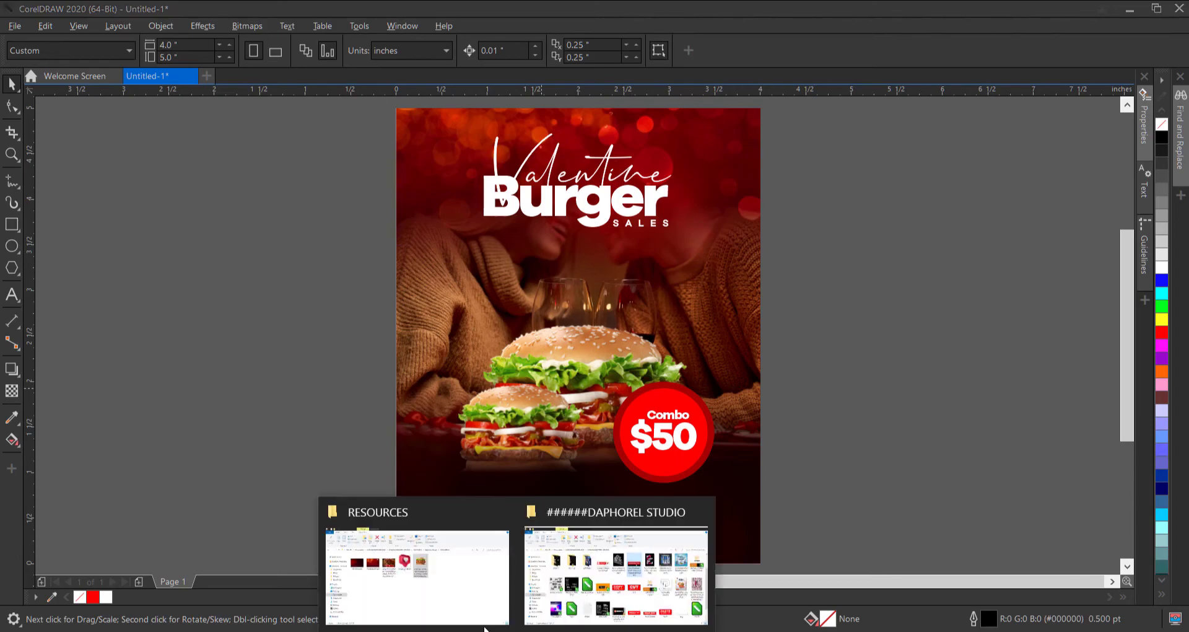
{"action": "left_click", "coordinate": [416, 564]}
{"action": "left_click_drag", "start_coordinate": [512, 224], "coordinate": [278, 315]}
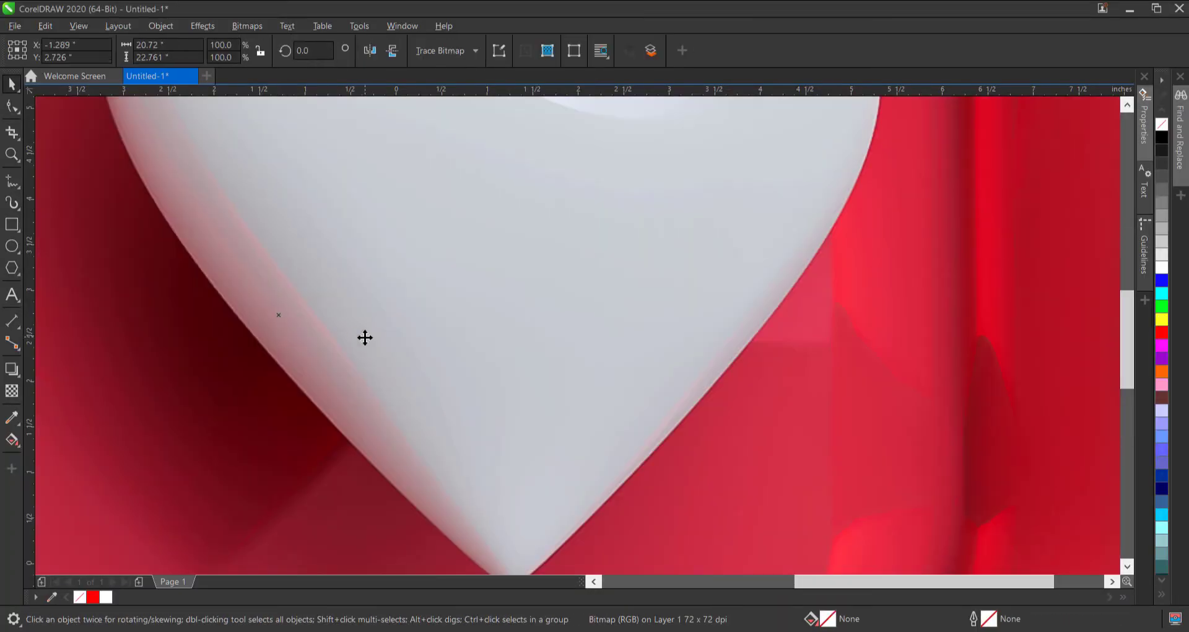
{"action": "scroll", "coordinate": [363, 337], "scroll_direction": "down", "scroll_amount": 4}
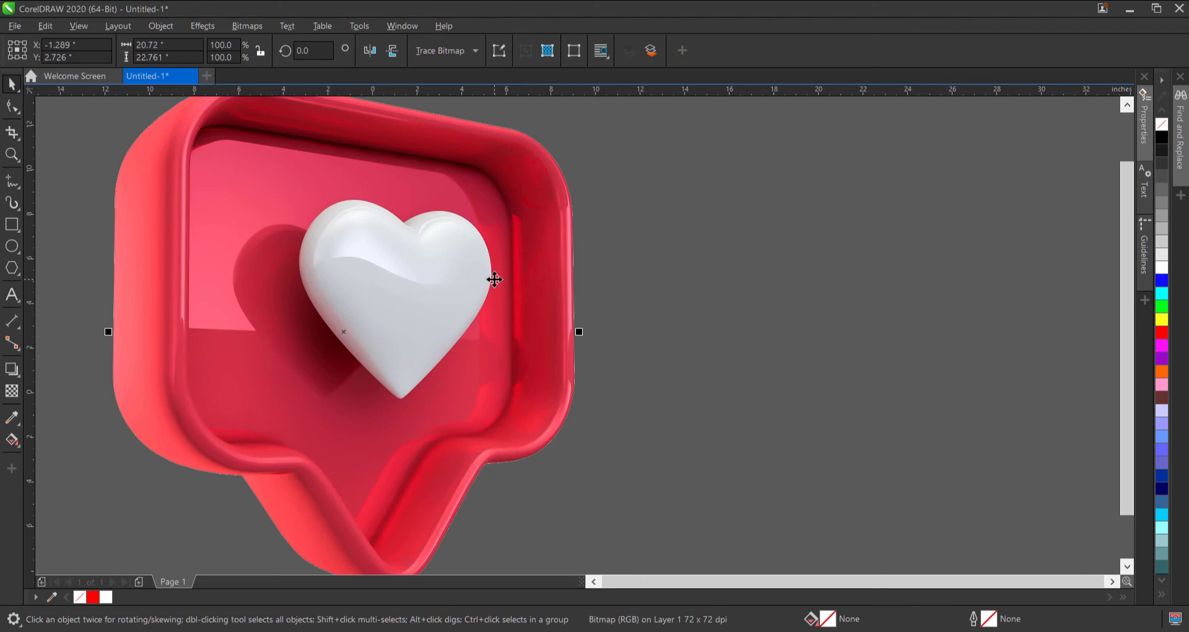
{"action": "scroll", "coordinate": [492, 276], "scroll_direction": "down", "scroll_amount": 2}
{"action": "left_click_drag", "start_coordinate": [538, 174], "coordinate": [448, 319]}
{"action": "scroll", "coordinate": [415, 309], "scroll_direction": "up", "scroll_amount": 2}
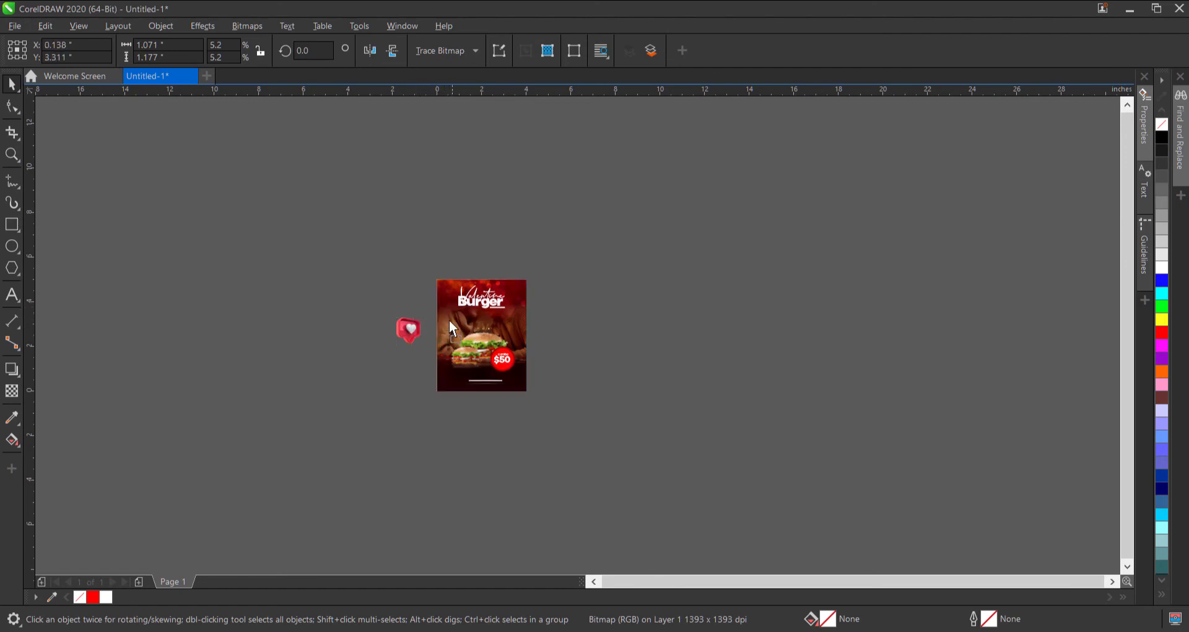
{"action": "scroll", "coordinate": [444, 317], "scroll_direction": "up", "scroll_amount": 2}
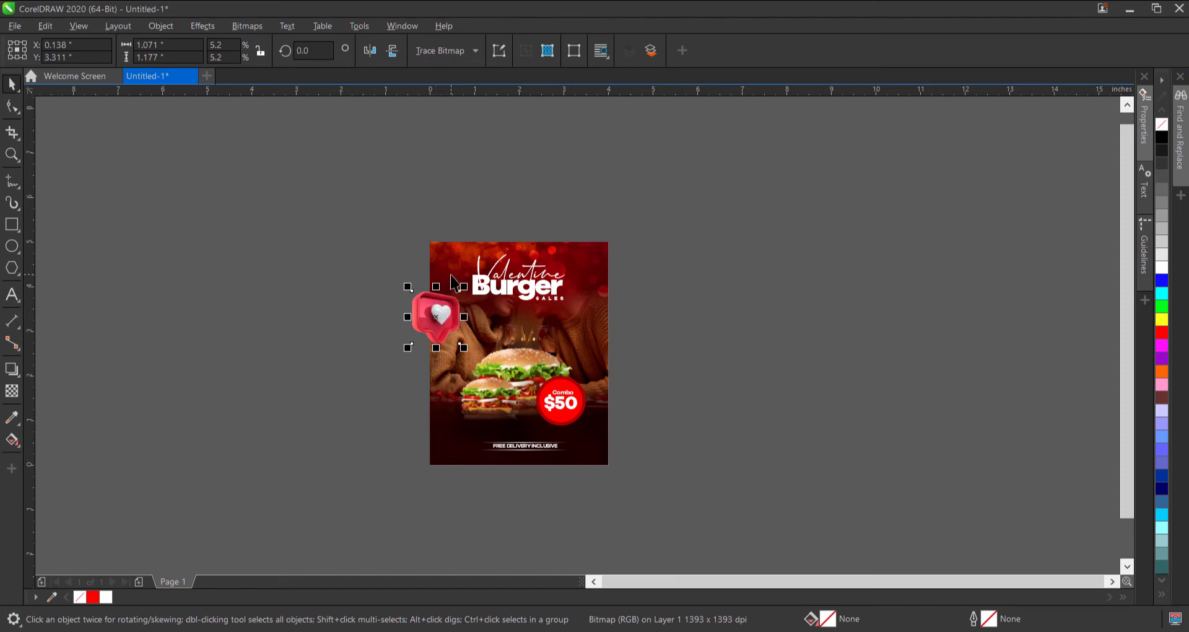
Step: Place two copies of the heart icon outside the page, one to its left and one beyond its lower-right corner
{"action": "left_click_drag", "start_coordinate": [446, 303], "coordinate": [345, 379]}
{"action": "right_click", "coordinate": [346, 379]}
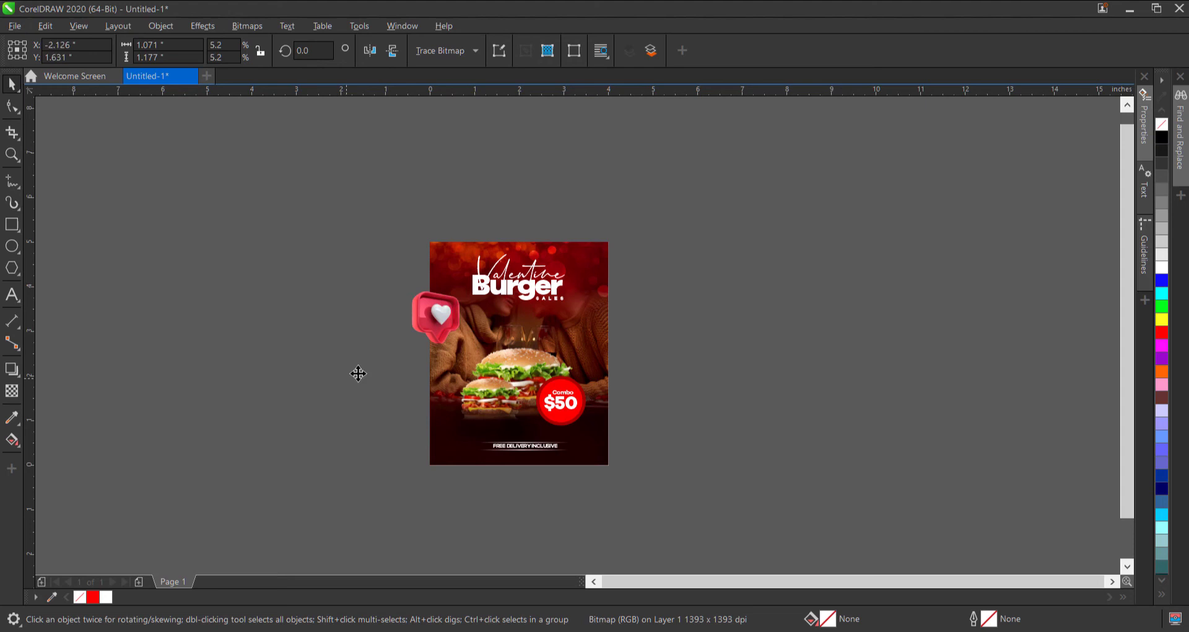
{"action": "left_click", "coordinate": [435, 313]}
{"action": "left_click_drag", "start_coordinate": [432, 311], "coordinate": [680, 476]}
{"action": "right_click", "coordinate": [680, 476]}
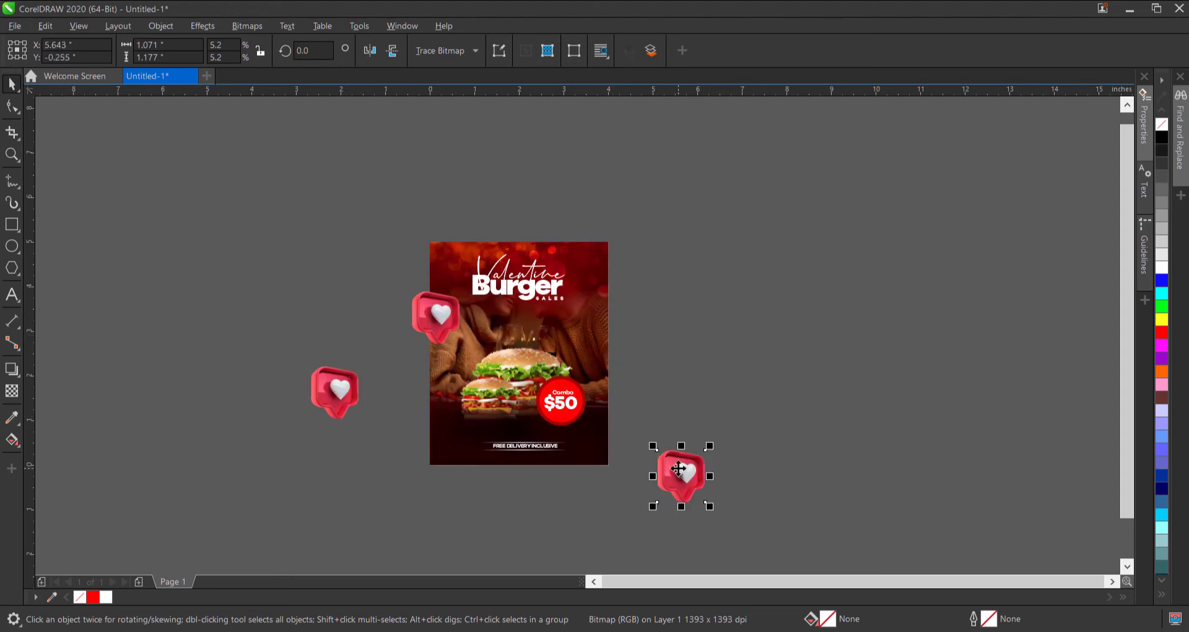
Step: Rotate the heart icon on the page's left edge by about 11° counterclockwise
{"action": "left_click", "coordinate": [432, 311]}
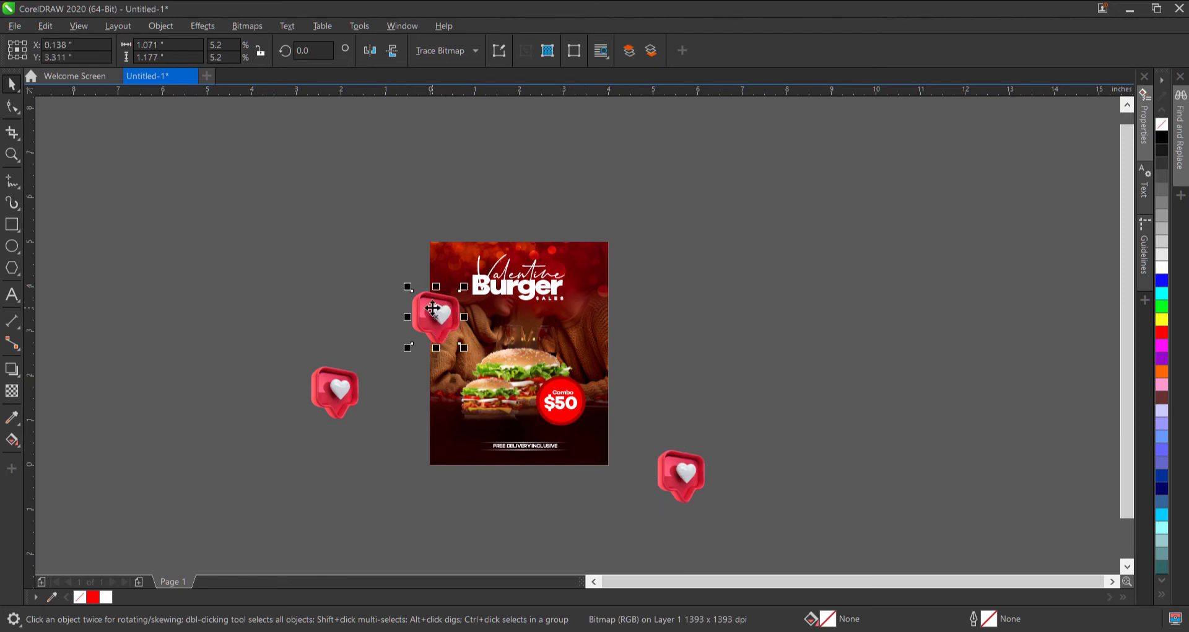
{"action": "left_click", "coordinate": [439, 311]}
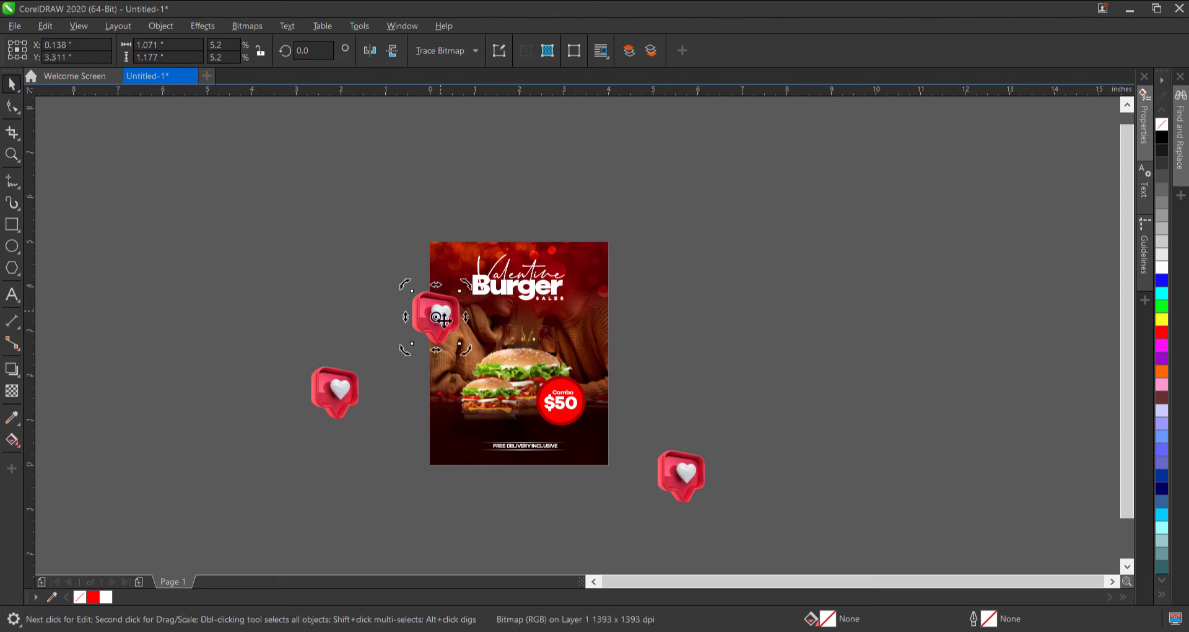
{"action": "scroll", "coordinate": [443, 344], "scroll_direction": "up", "scroll_amount": 1}
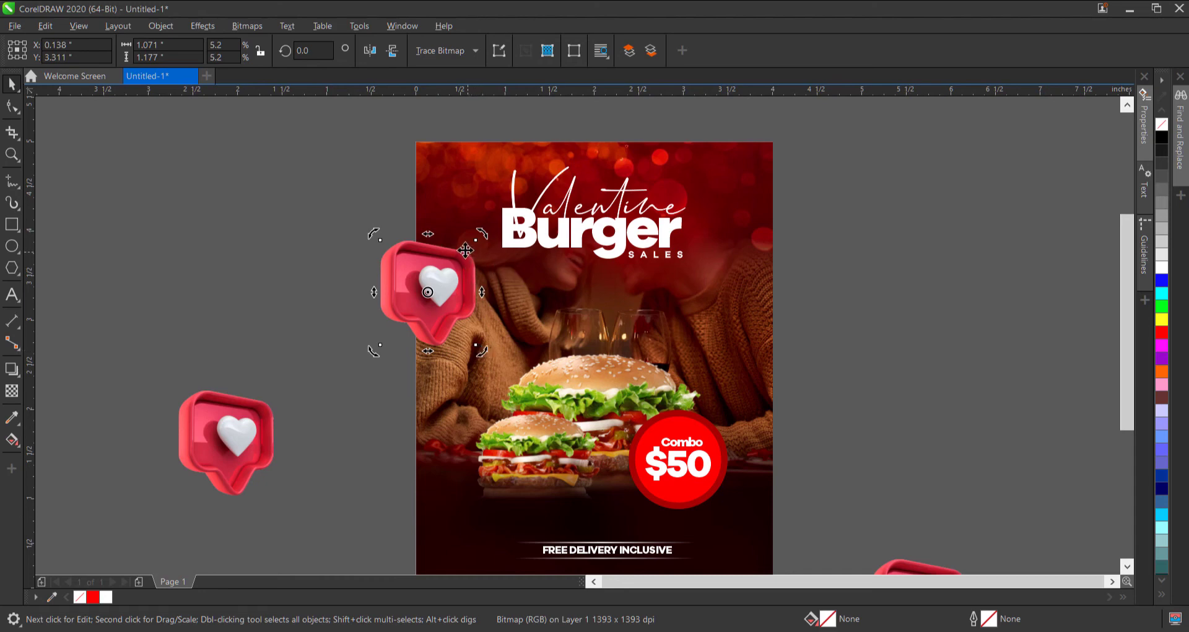
{"action": "left_click_drag", "start_coordinate": [483, 353], "coordinate": [492, 340]}
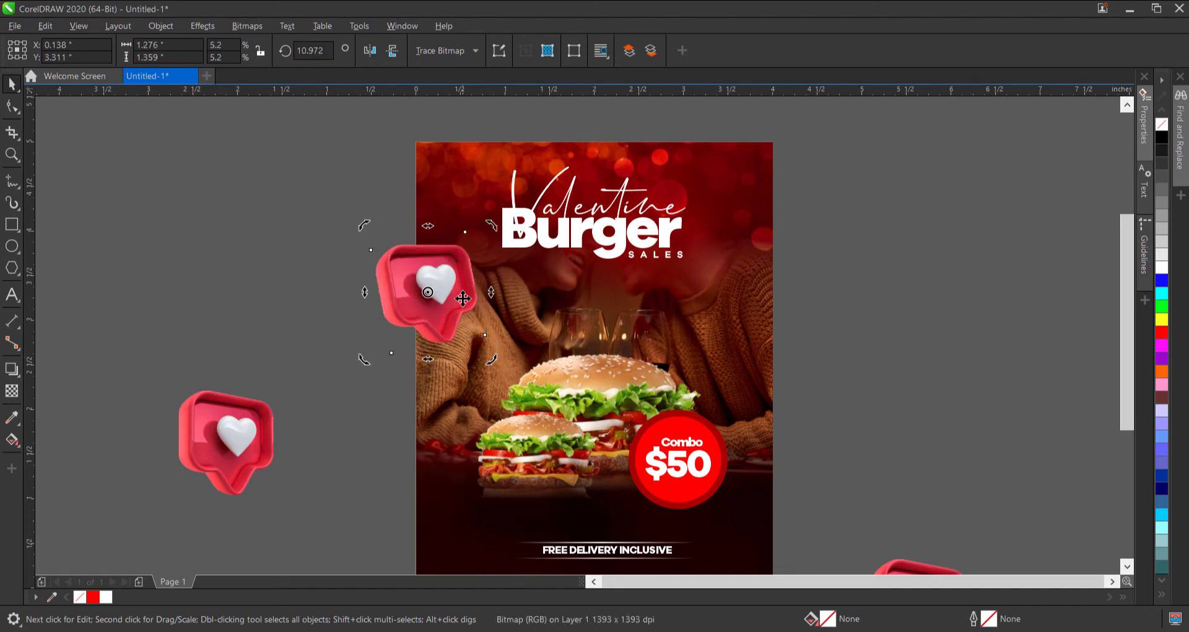
Step: Apply a Gaussian Blur with a 19.6-pixel radius to the rotated heart icon
{"action": "left_click", "coordinate": [444, 276]}
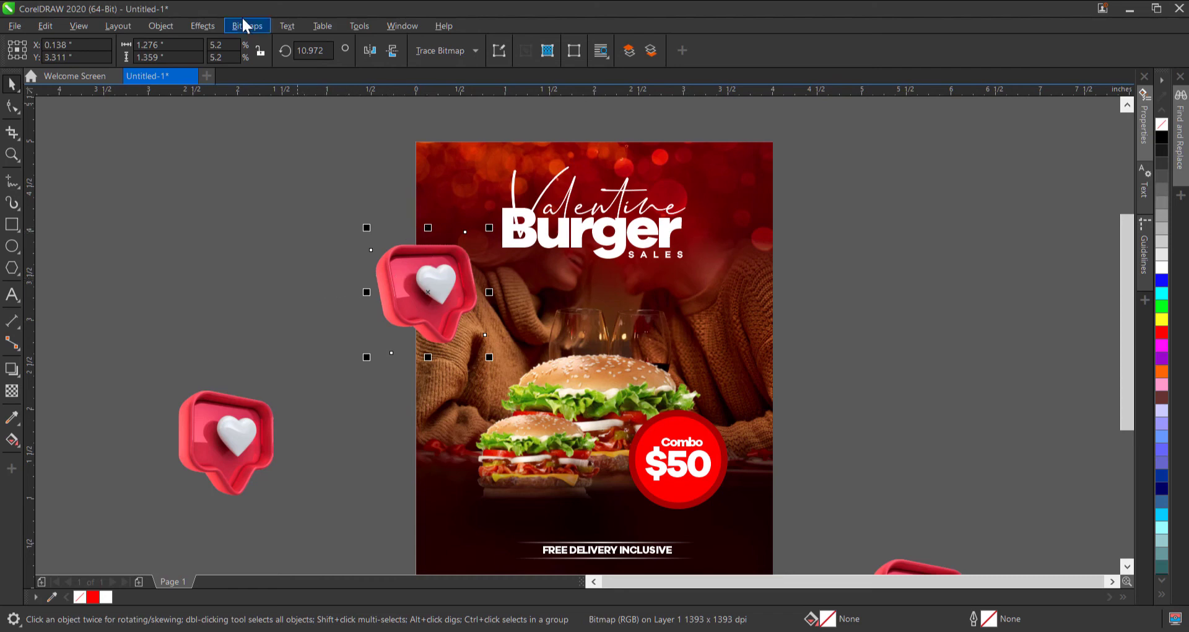
{"action": "left_click", "coordinate": [204, 25]}
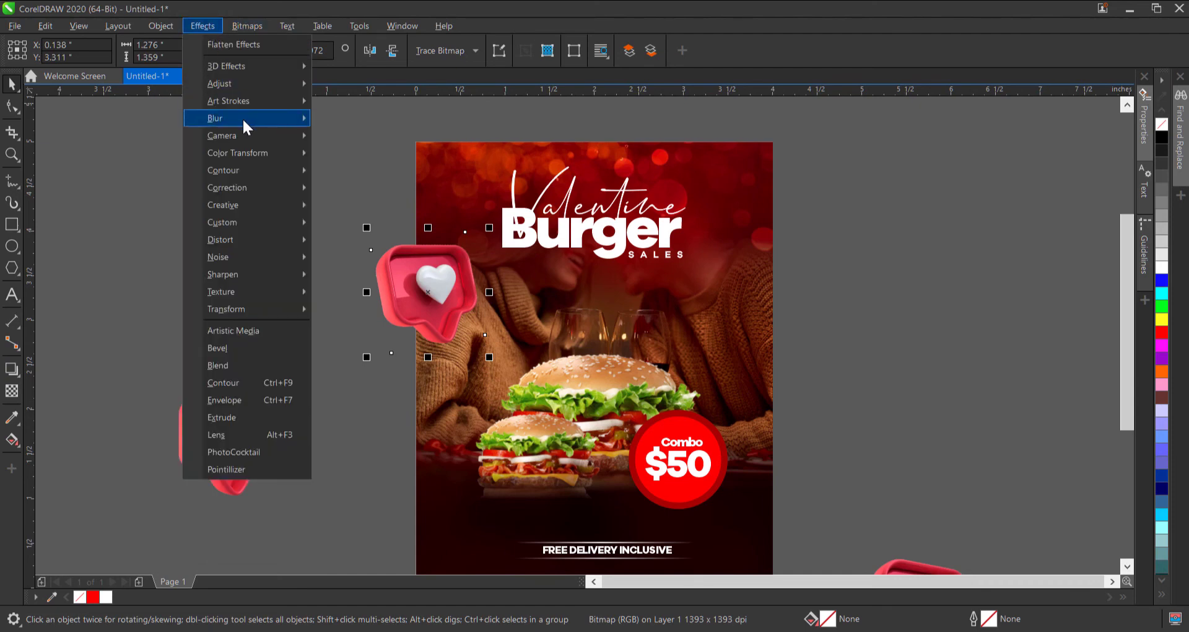
{"action": "mouse_move", "coordinate": [243, 117]}
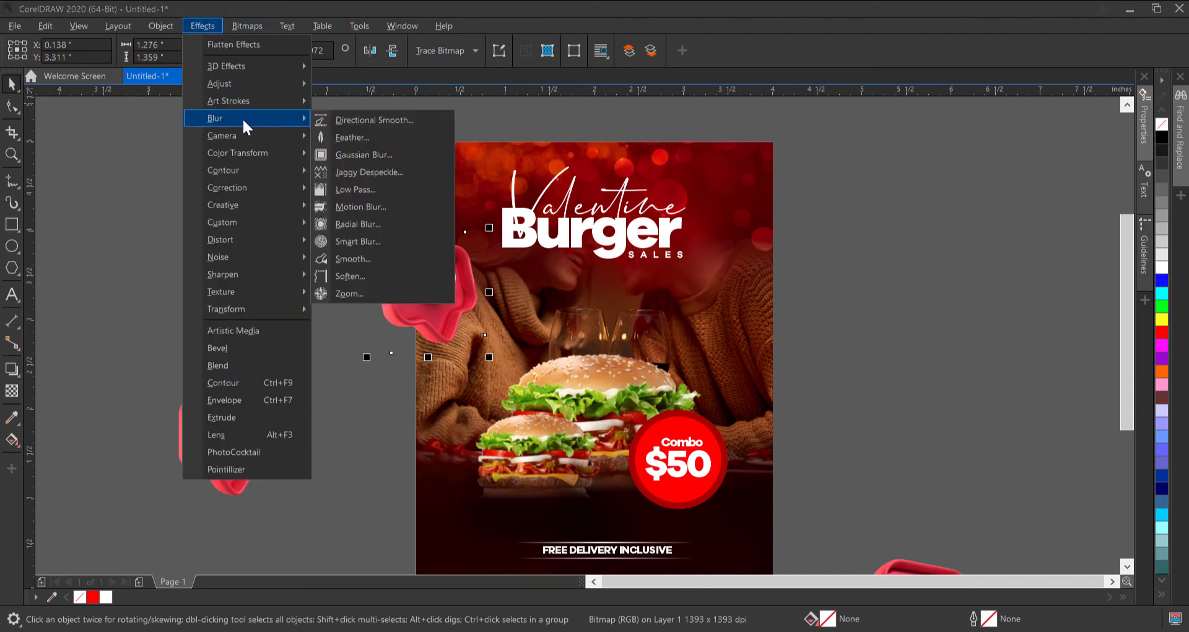
{"action": "left_click", "coordinate": [365, 155]}
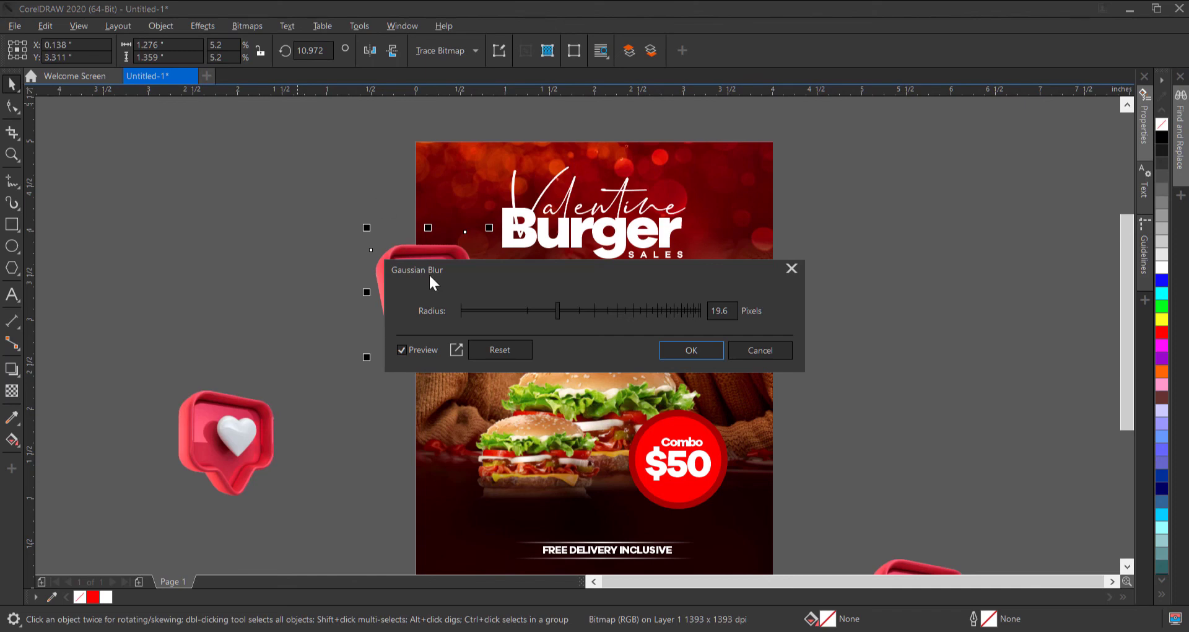
{"action": "left_click_drag", "start_coordinate": [496, 266], "coordinate": [717, 138]}
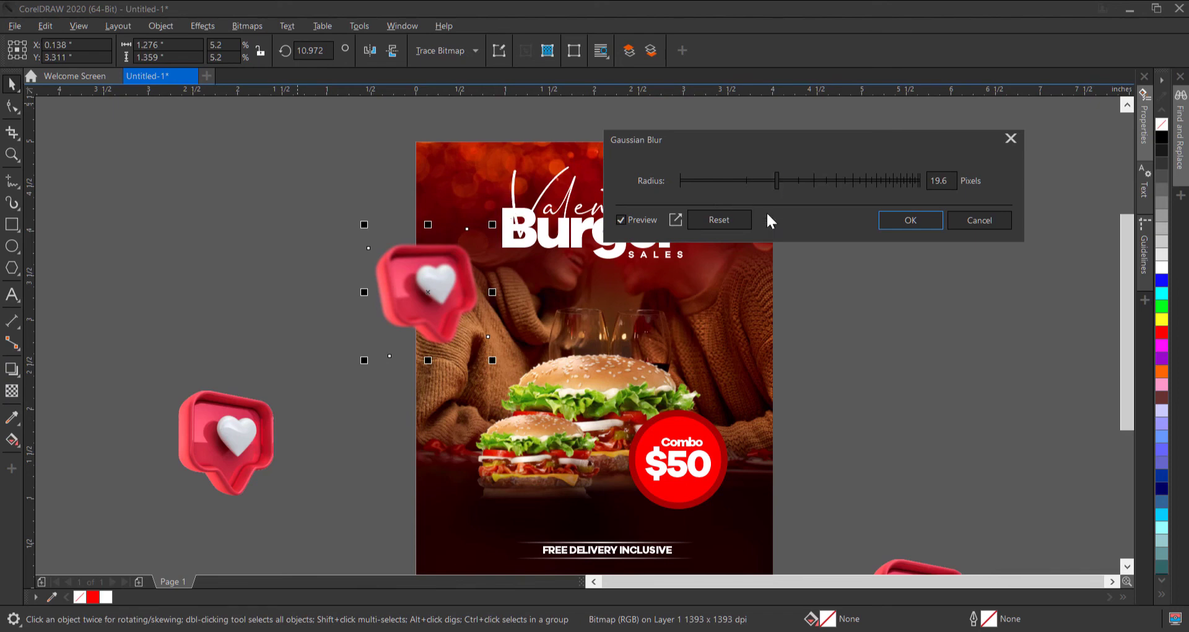
{"action": "left_click", "coordinate": [908, 221]}
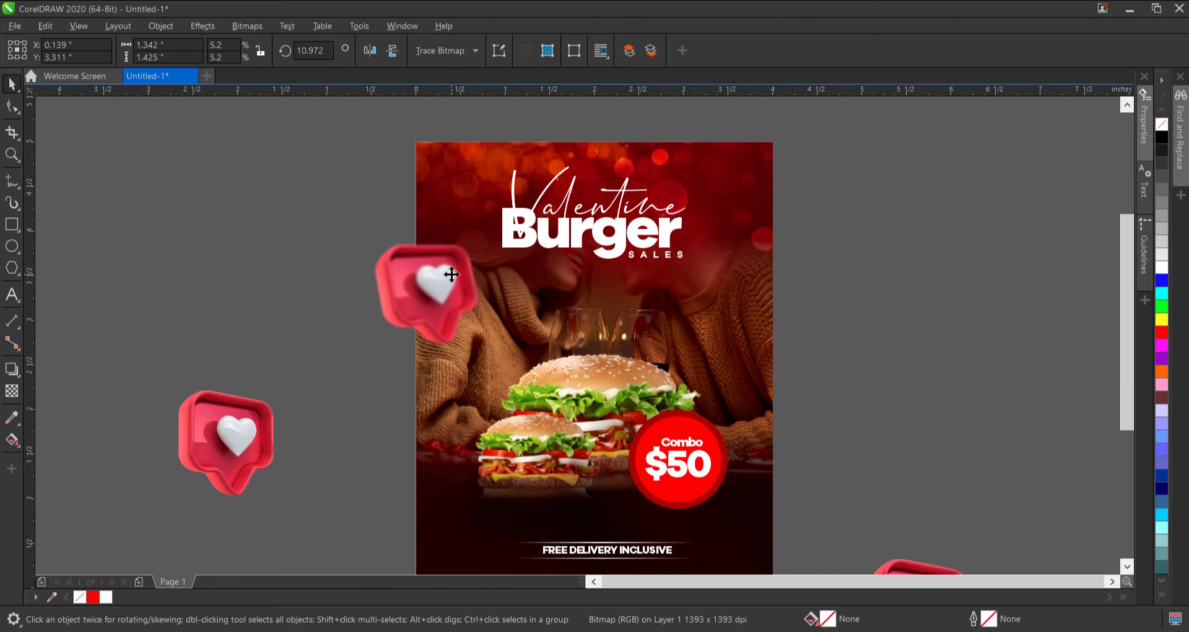
Step: Cut the blurred heart icon and paste it inside the background's PowerClip frame
{"action": "key", "text": "Delete"}
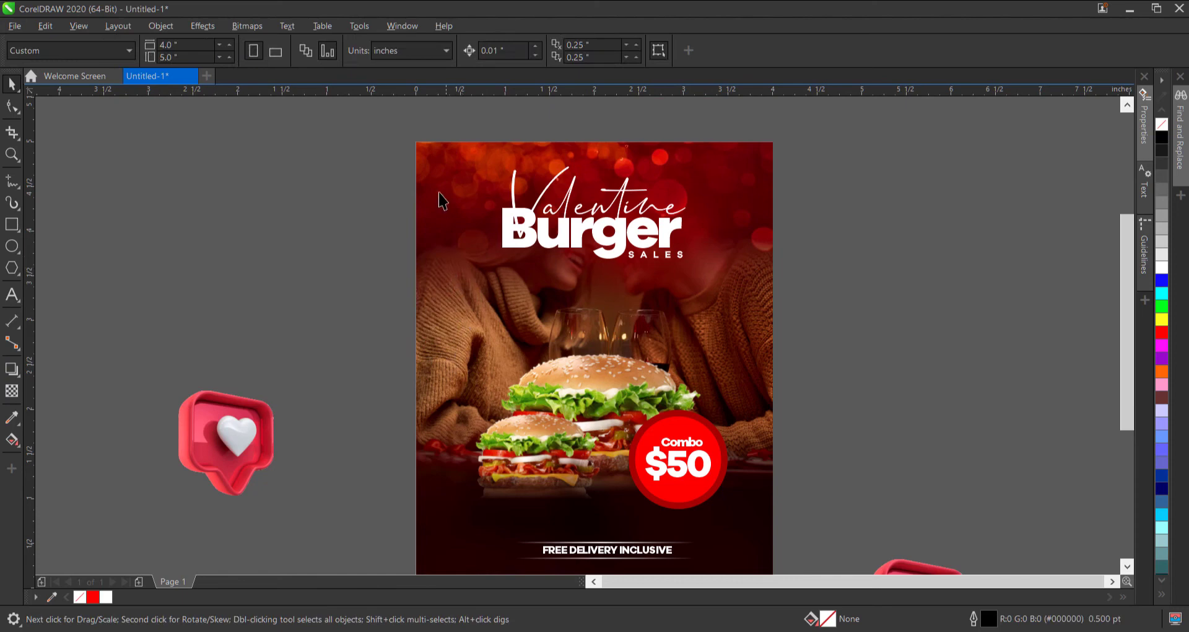
{"action": "left_click", "coordinate": [441, 265], "text": "ctrl"}
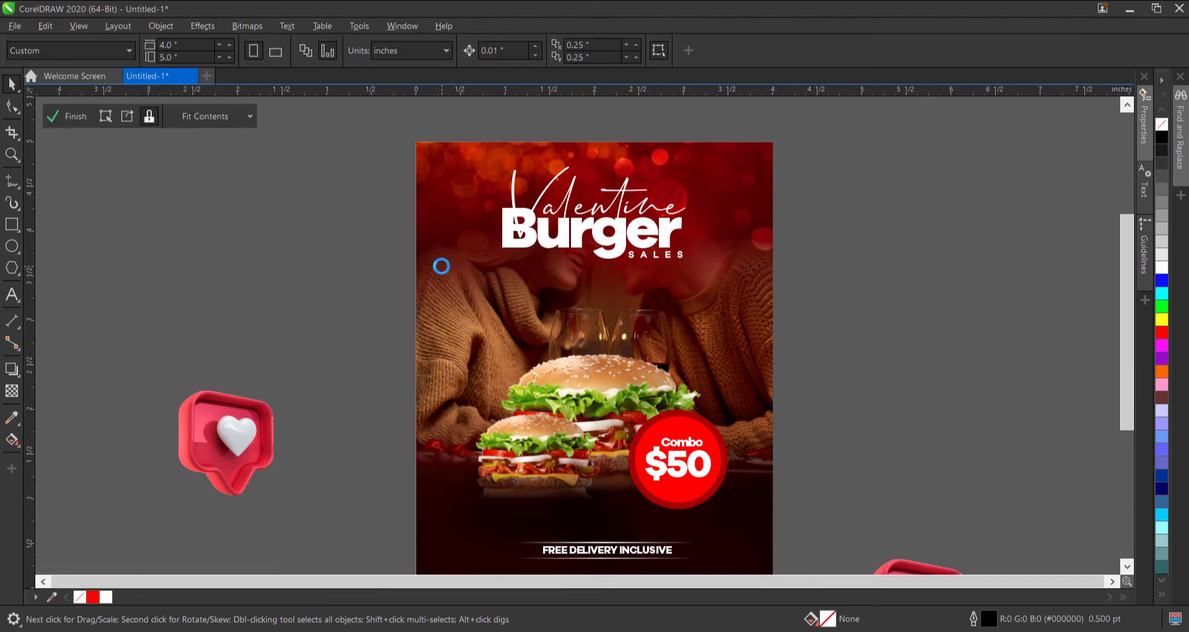
{"action": "key", "text": "ctrl+v"}
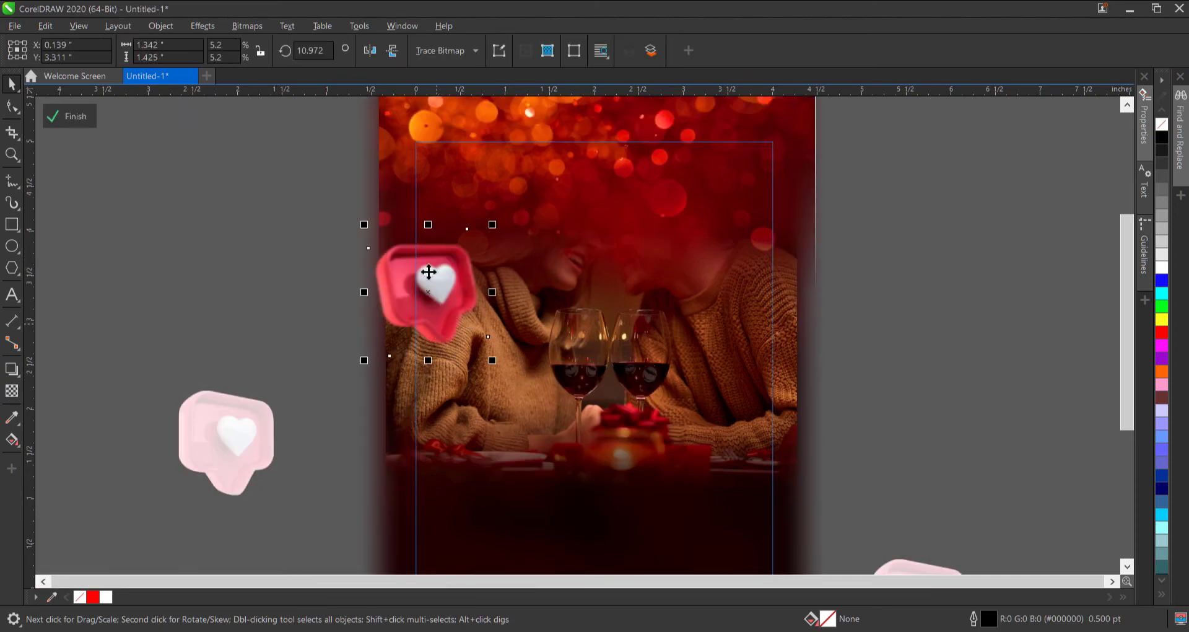
{"action": "left_click", "coordinate": [973, 348], "text": "ctrl"}
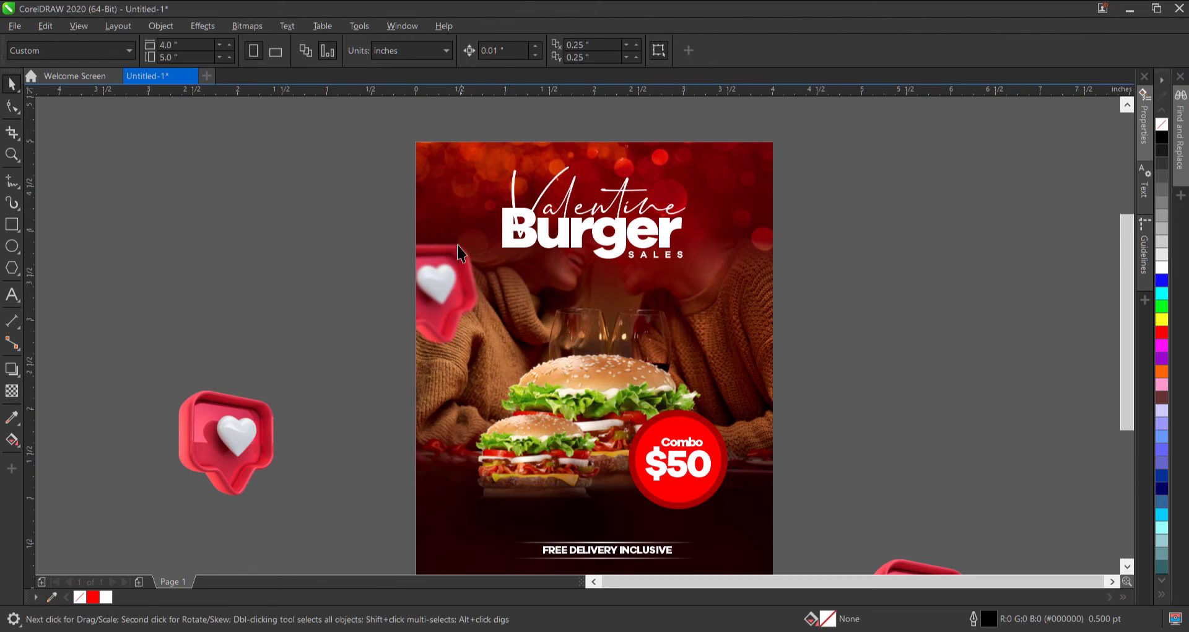
Step: Move the blurred heart icon up about 0.24 inches within the background PowerClip and finish editing its contents
{"action": "left_click", "coordinate": [441, 276]}
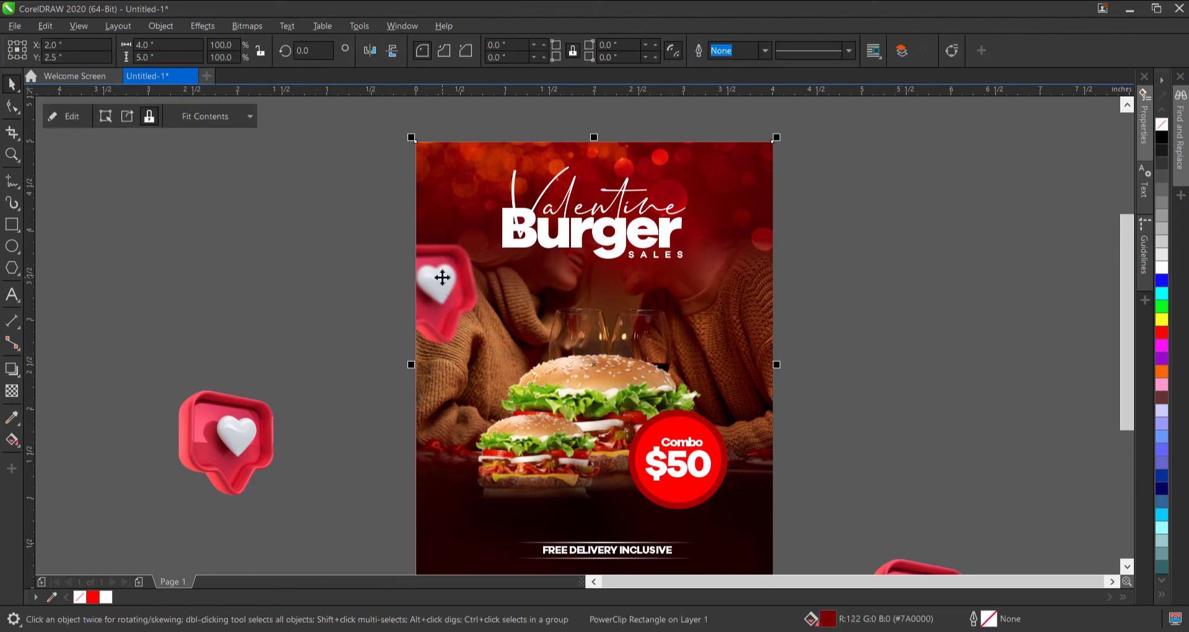
{"action": "left_click", "coordinate": [441, 277], "text": "ctrl"}
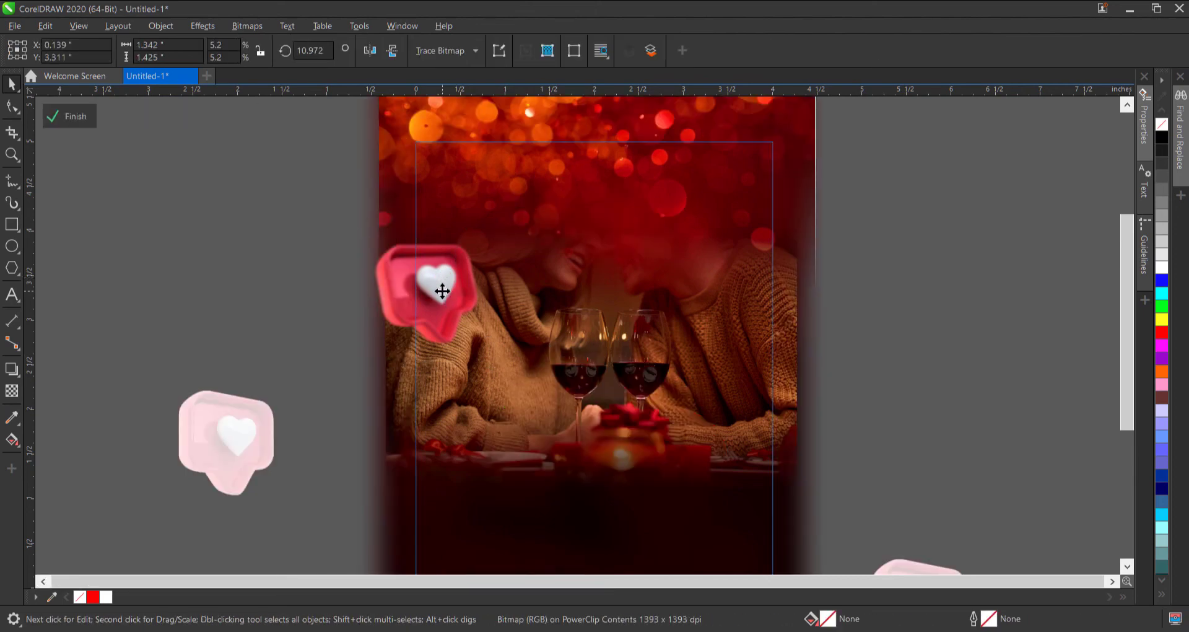
{"action": "left_click_drag", "start_coordinate": [441, 276], "coordinate": [442, 256]}
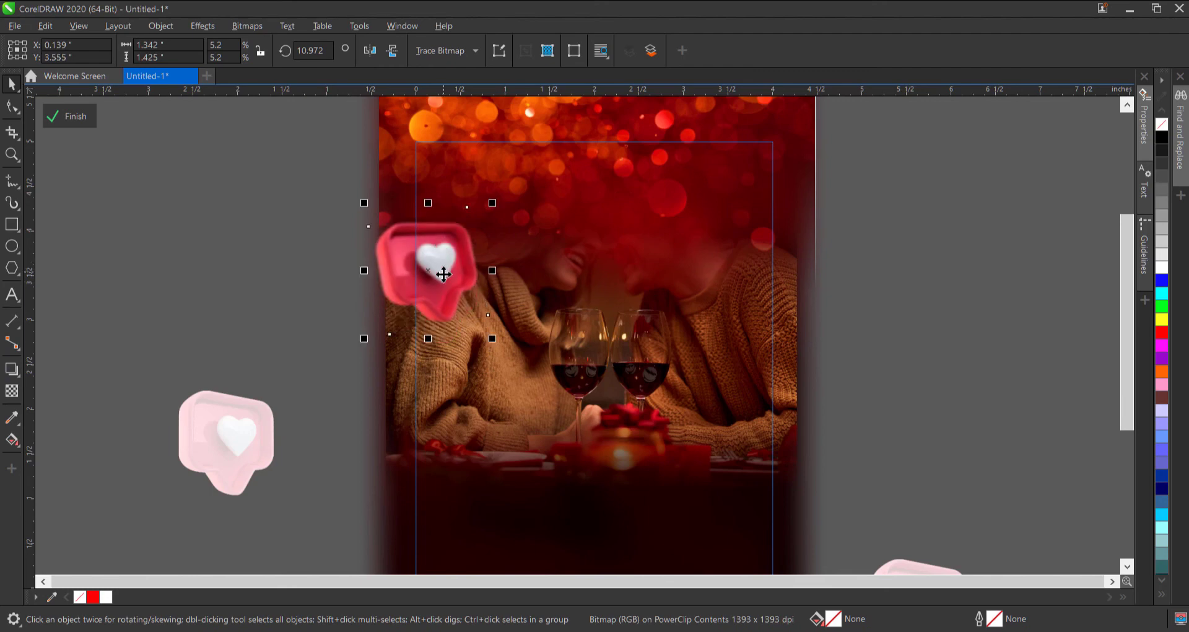
{"action": "left_click", "coordinate": [1006, 282], "text": "ctrl"}
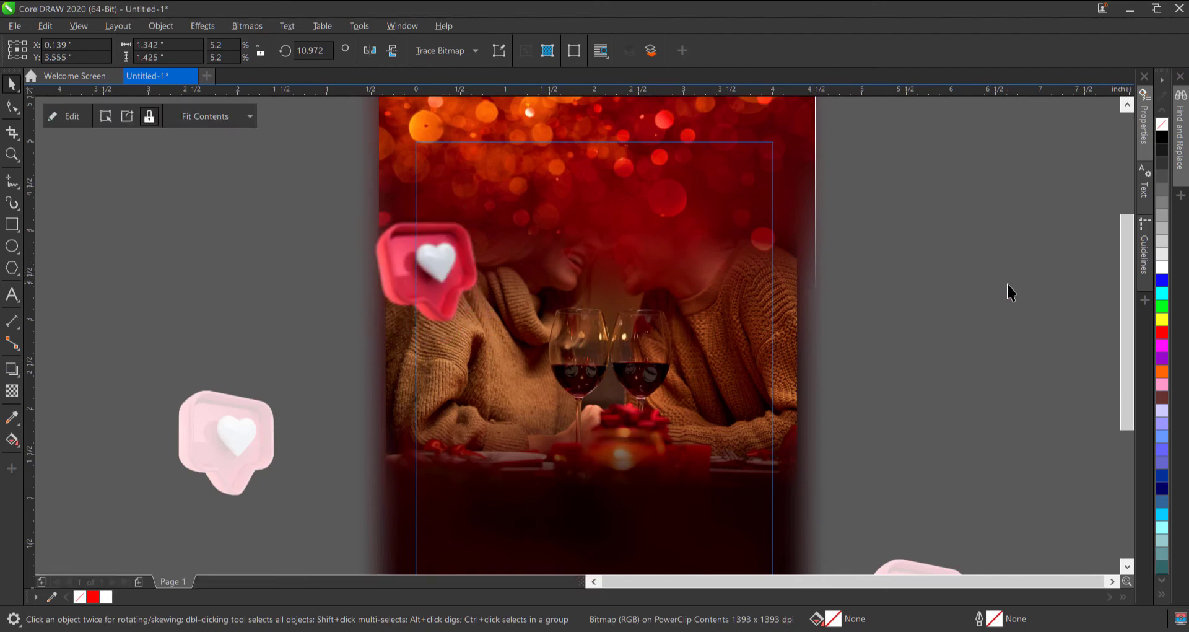
{"action": "left_click", "coordinate": [1006, 282]}
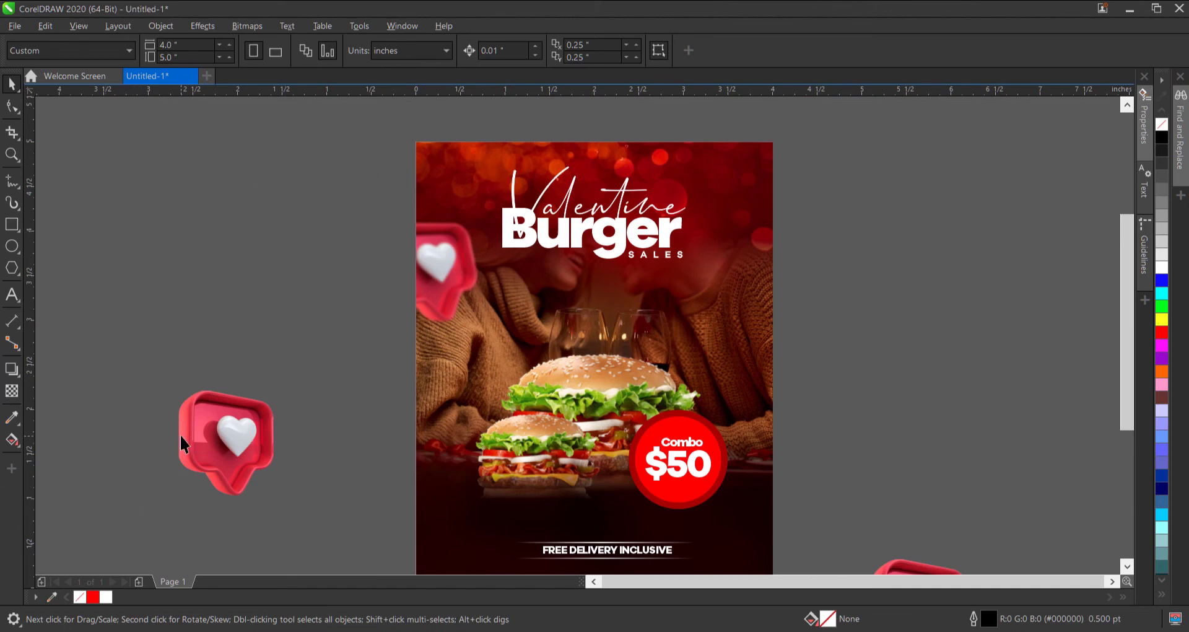
Step: Mirror the heart icon copy left of the page horizontally
{"action": "left_click", "coordinate": [251, 425]}
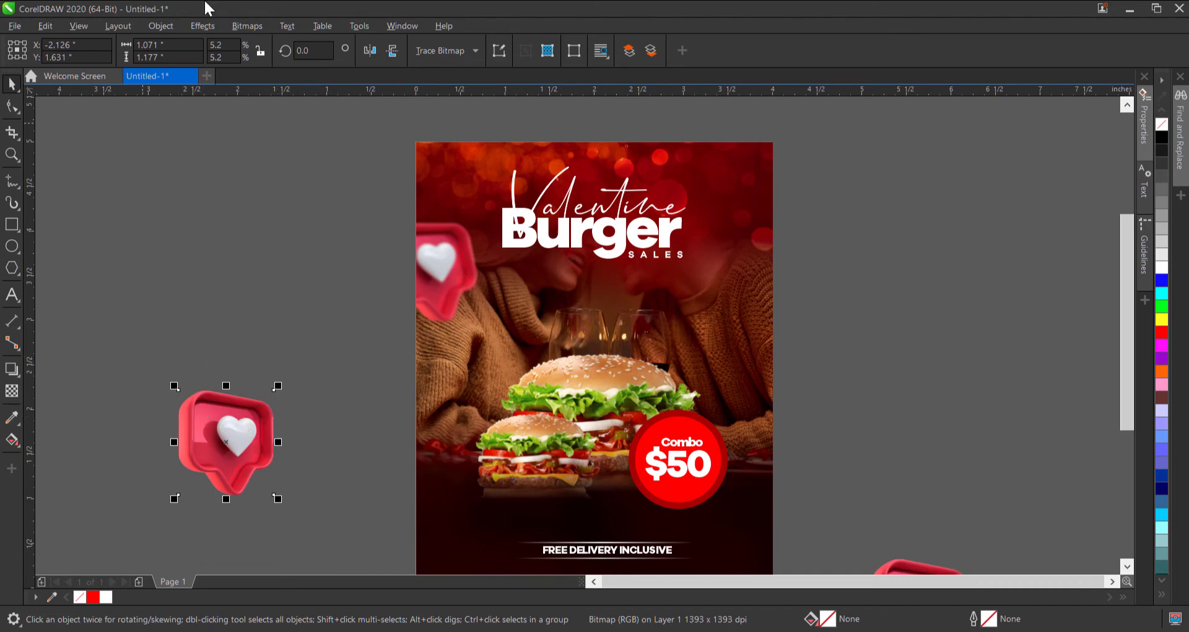
{"action": "left_click", "coordinate": [389, 51]}
{"action": "left_click", "coordinate": [389, 51]}
{"action": "left_click", "coordinate": [375, 51]}
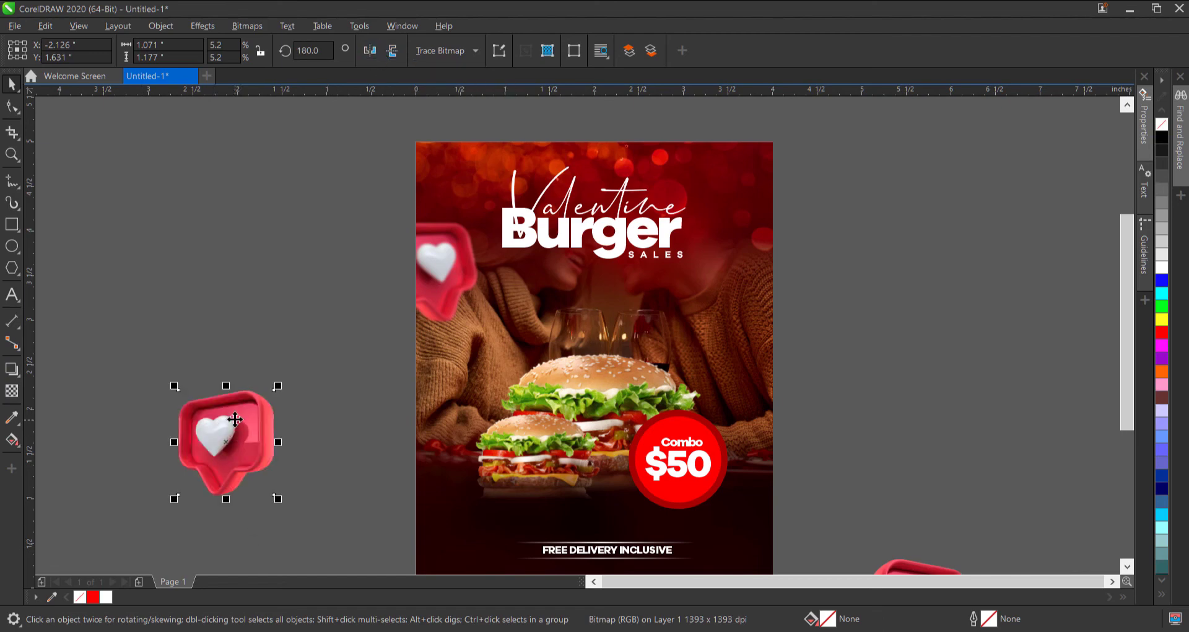
Step: Enlarge the mirrored heart icon to about 1.29 inches wide
{"action": "left_click", "coordinate": [259, 397]}
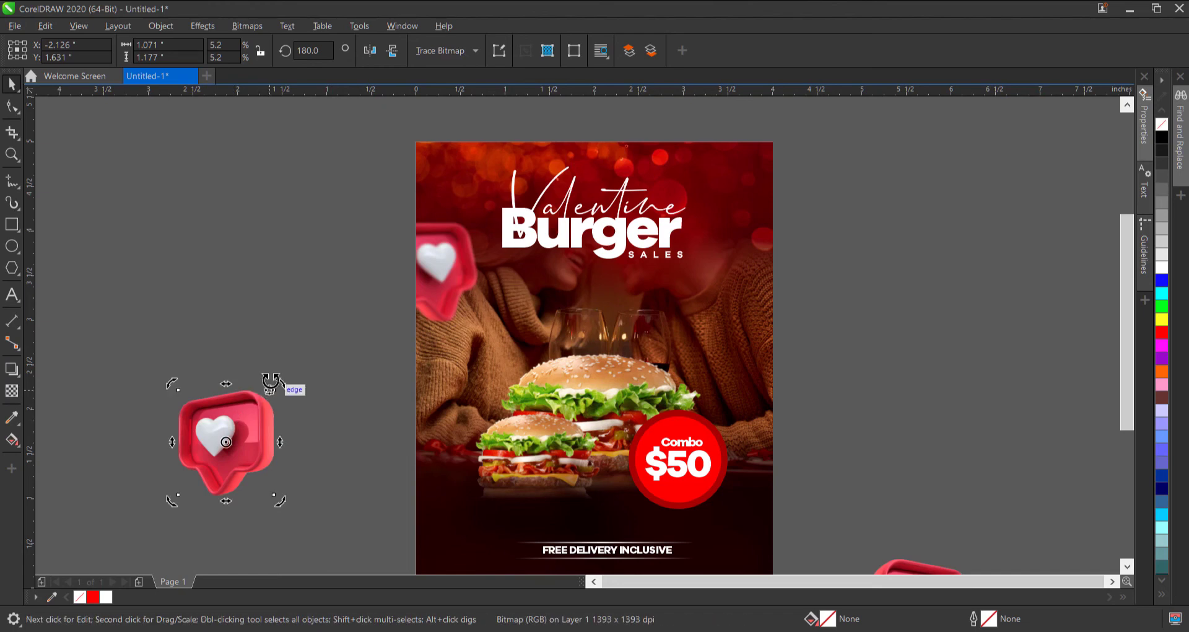
{"action": "left_click", "coordinate": [264, 402]}
{"action": "left_click_drag", "start_coordinate": [275, 378], "coordinate": [298, 358]}
{"action": "left_click", "coordinate": [265, 419]}
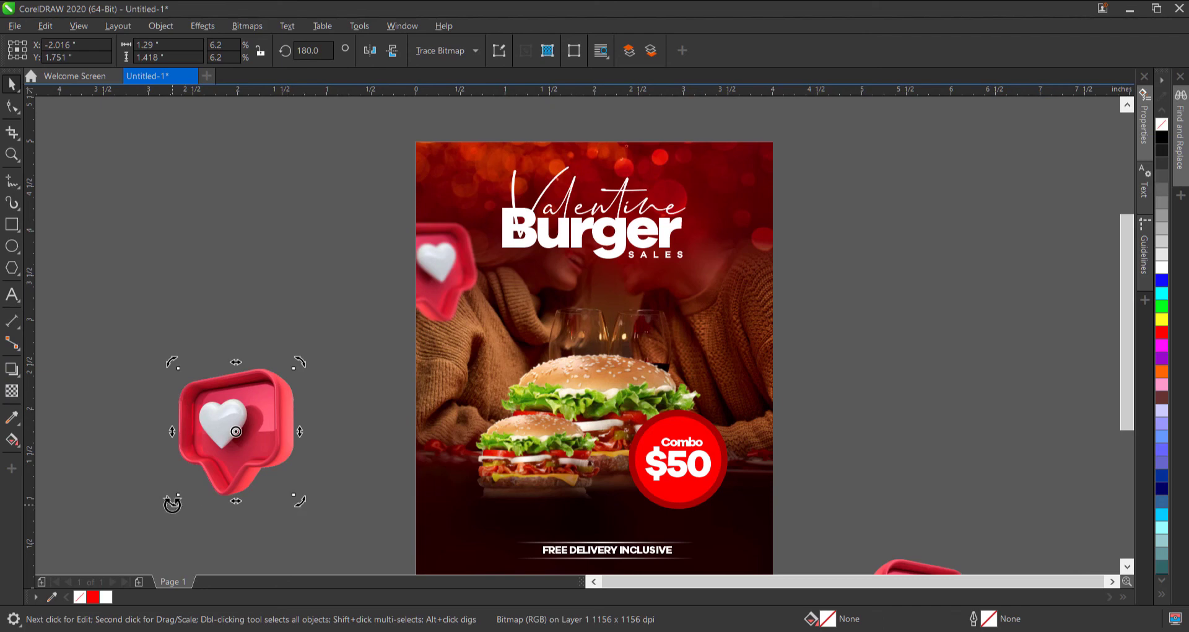
Step: Rotate the mirrored heart icon to about 196° and place it over the page's upper-right corner
{"action": "left_click_drag", "start_coordinate": [172, 507], "coordinate": [165, 495]}
{"action": "mouse_move", "coordinate": [309, 511]}
{"action": "left_mouse_down"}
{"action": "mouse_move", "coordinate": [292, 493]}
{"action": "mouse_move", "coordinate": [300, 473]}
{"action": "mouse_move", "coordinate": [313, 518]}
{"action": "left_mouse_up"}
{"action": "left_click_drag", "start_coordinate": [285, 412], "coordinate": [769, 153]}
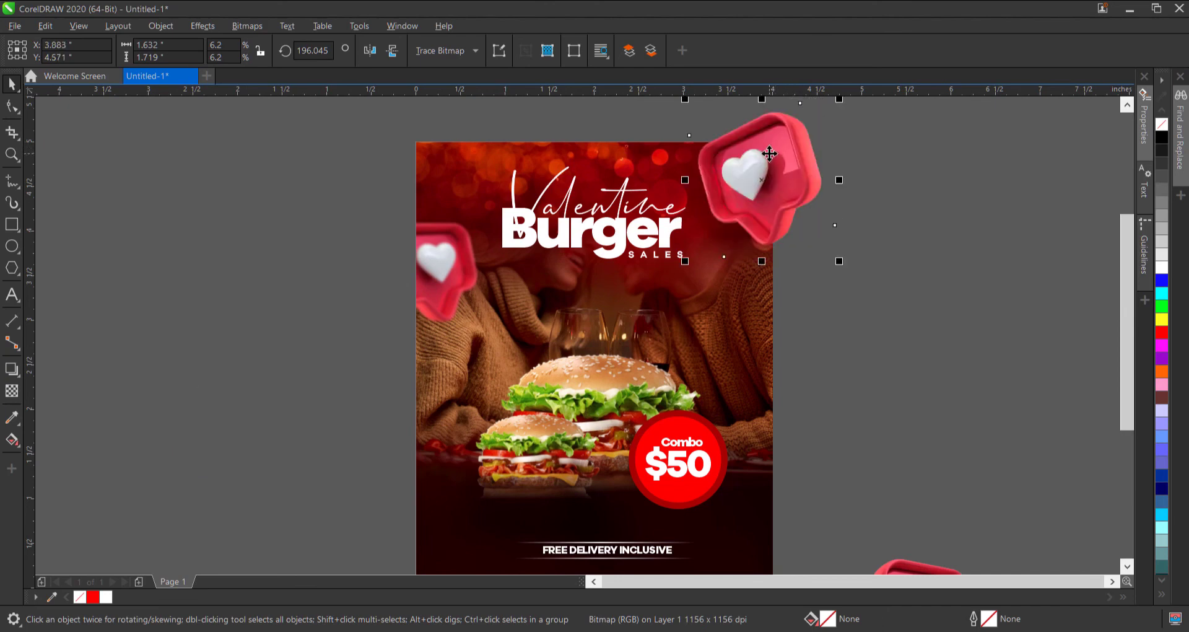
Step: Apply a 19.6-pixel Gaussian blur and then Auto Adjust to the heart icon over the page's upper-right corner
{"action": "left_click", "coordinate": [197, 26]}
{"action": "mouse_move", "coordinate": [228, 121]}
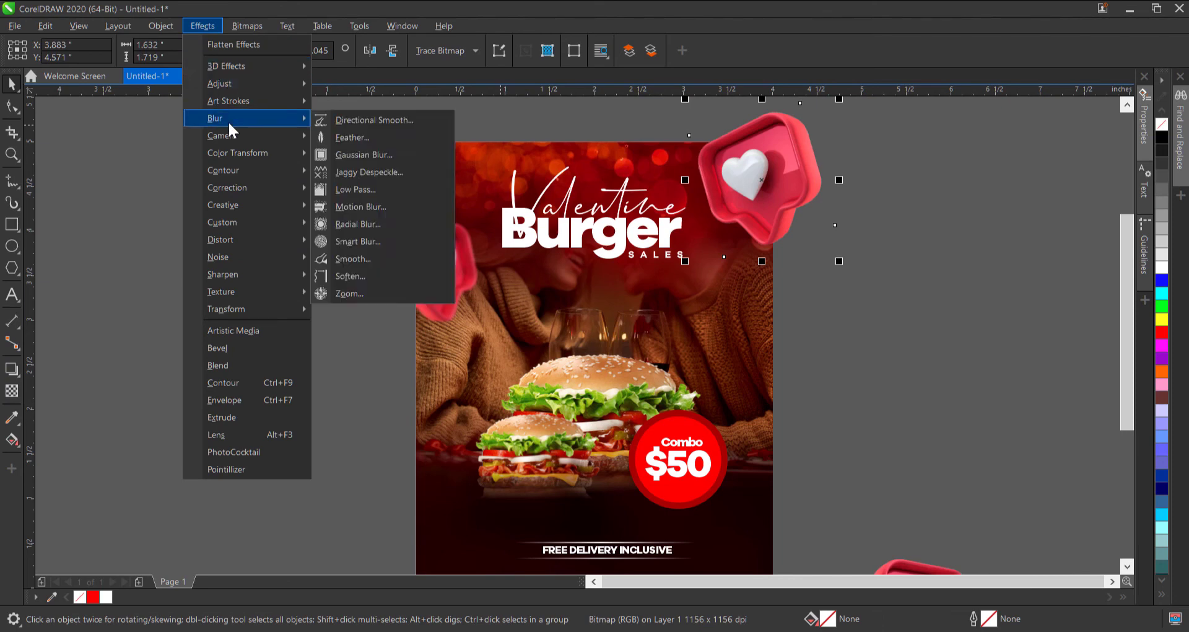
{"action": "left_click", "coordinate": [377, 155]}
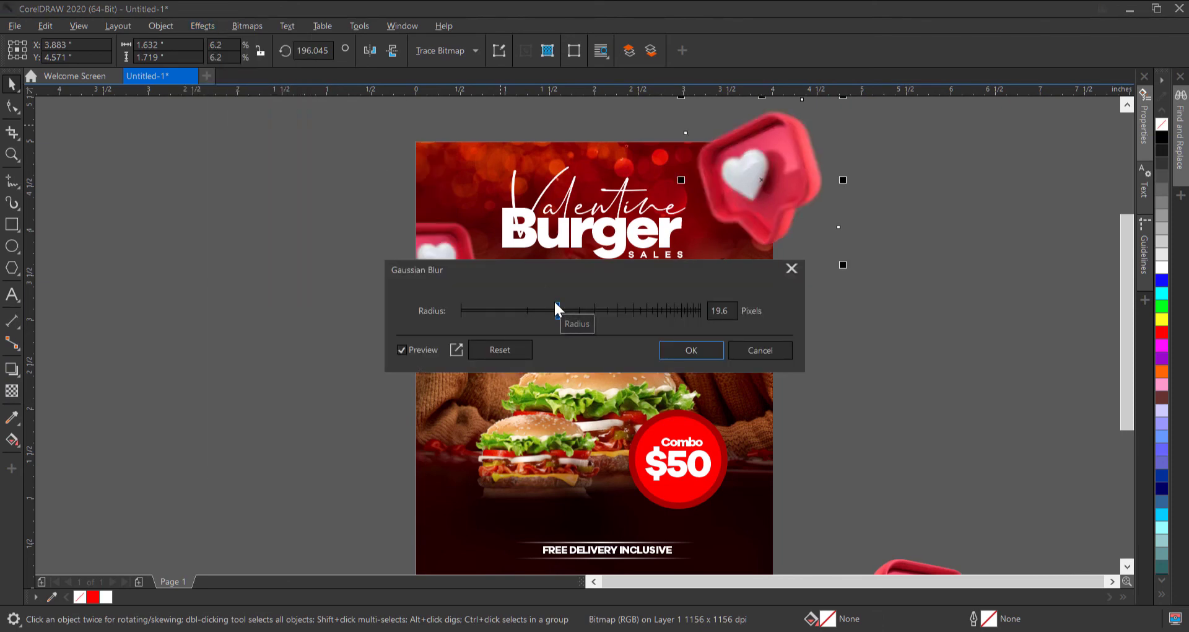
{"action": "left_click", "coordinate": [712, 354]}
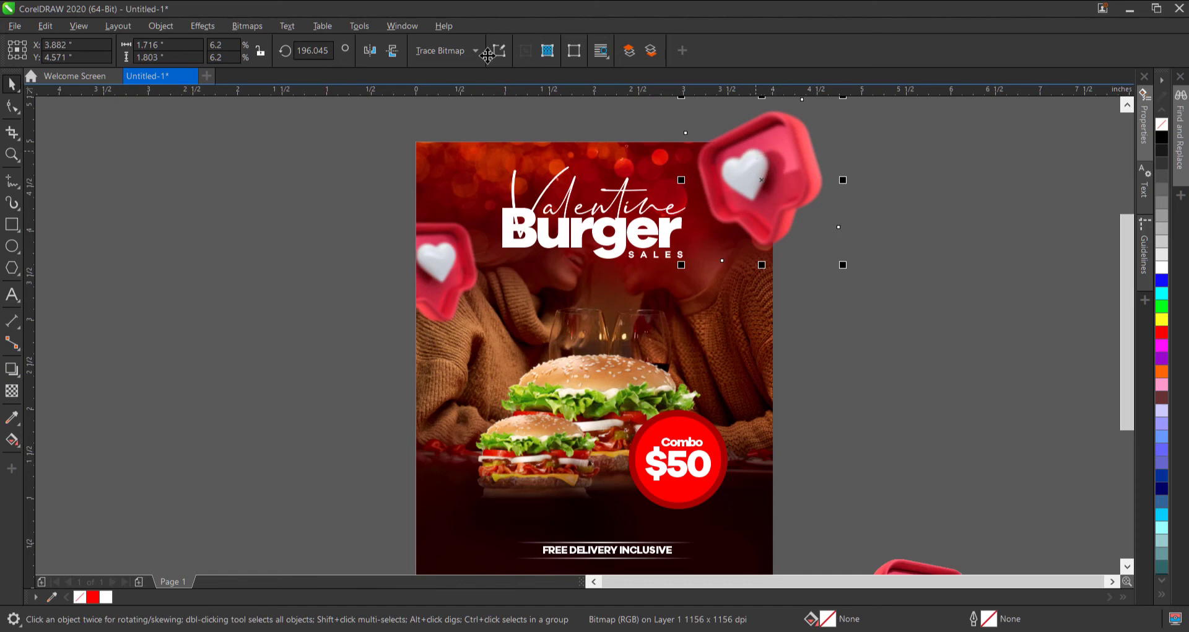
{"action": "left_click", "coordinate": [203, 28]}
{"action": "mouse_move", "coordinate": [225, 89]}
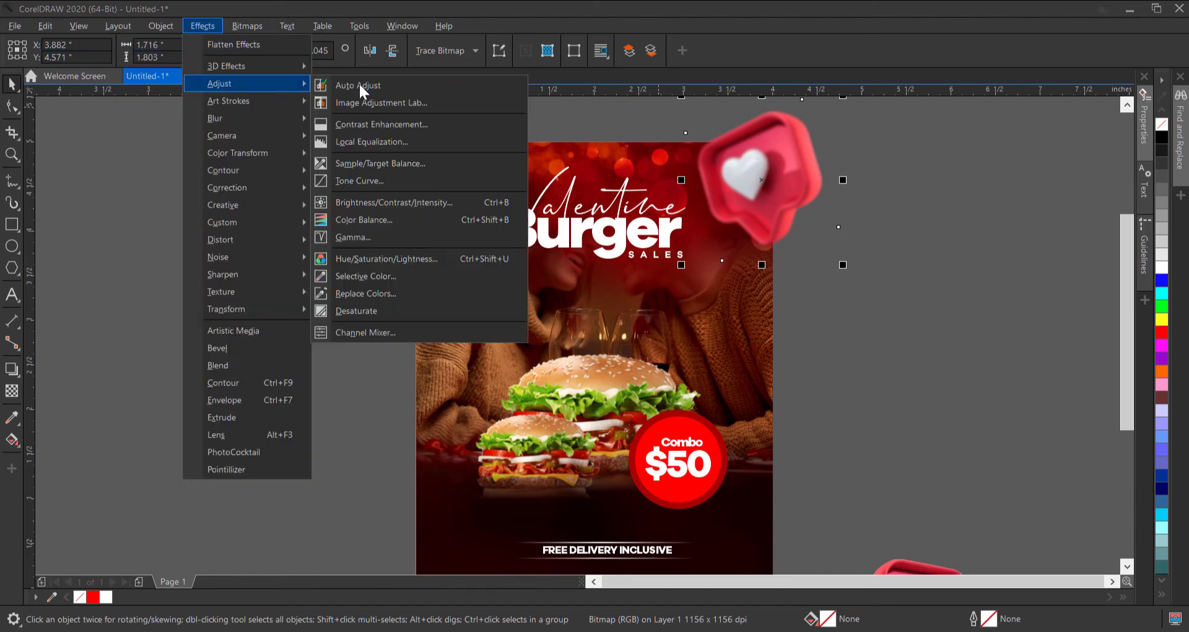
{"action": "left_click", "coordinate": [358, 83]}
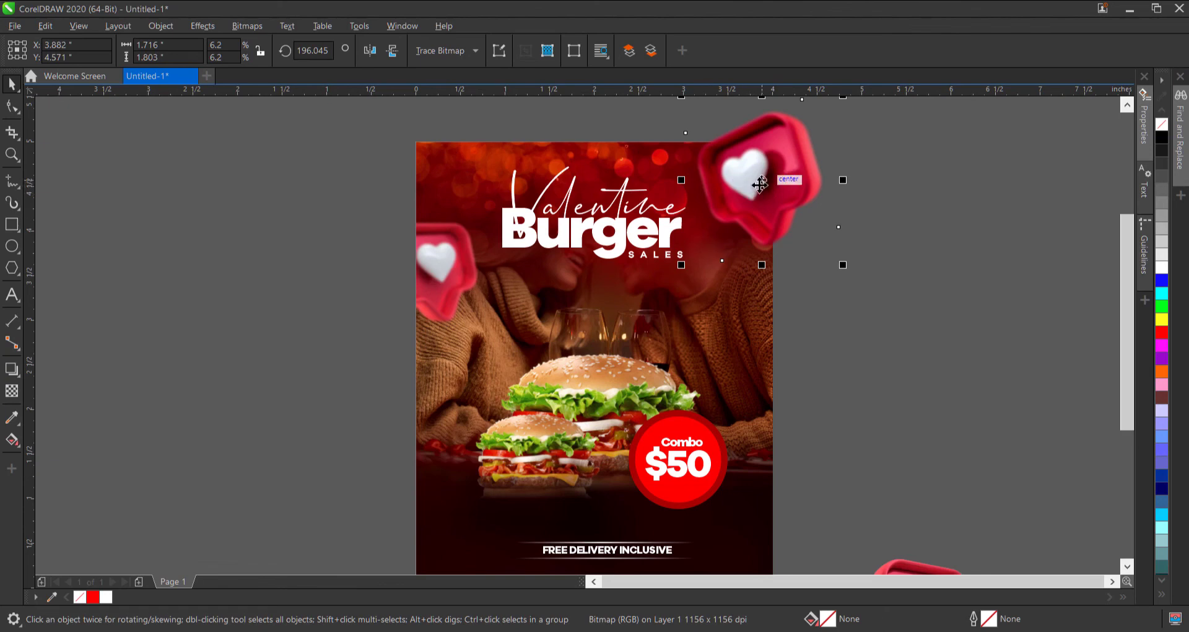
Step: Move the blurred upper-right heart icon into the background PowerClip, nudge it slightly down and inward, and finish editing the contents
{"action": "key", "text": "Delete"}
{"action": "left_click", "coordinate": [725, 184]}
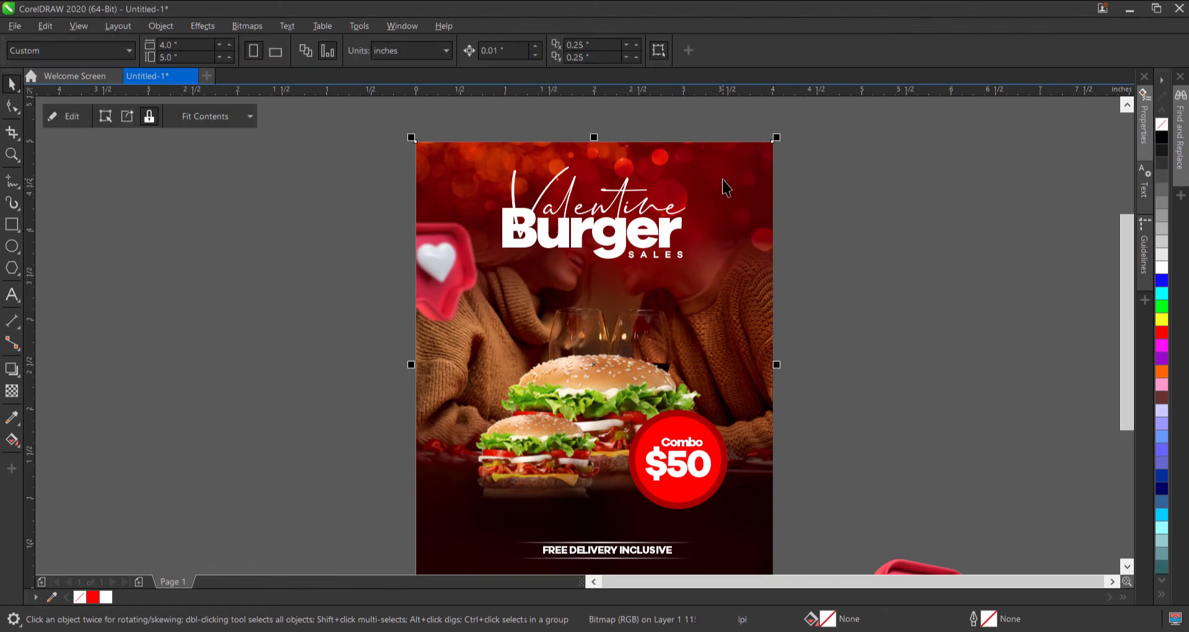
{"action": "left_click", "coordinate": [723, 180], "text": "ctrl"}
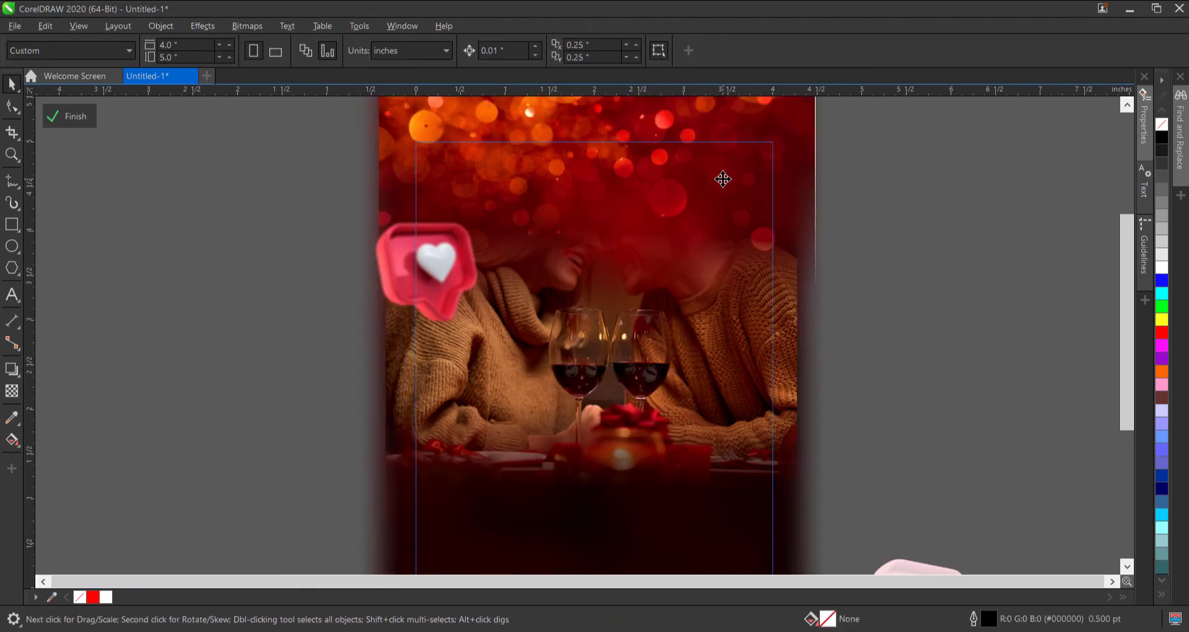
{"action": "key", "text": "ctrl+v"}
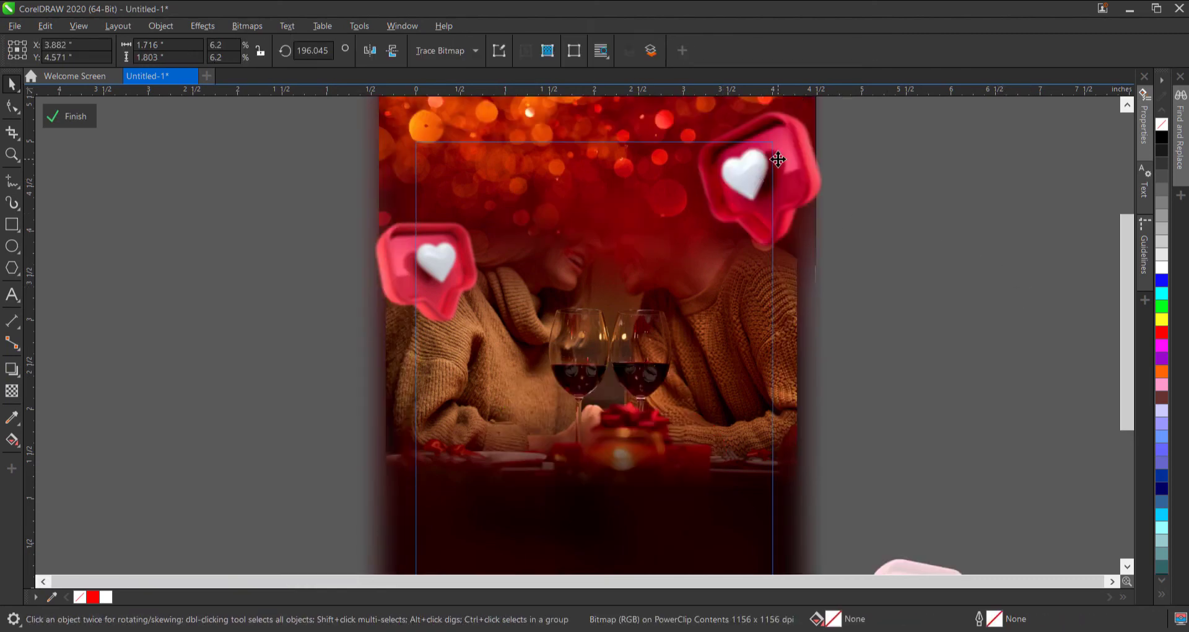
{"action": "left_click_drag", "start_coordinate": [780, 160], "coordinate": [773, 165]}
{"action": "left_click", "coordinate": [937, 224], "text": "ctrl"}
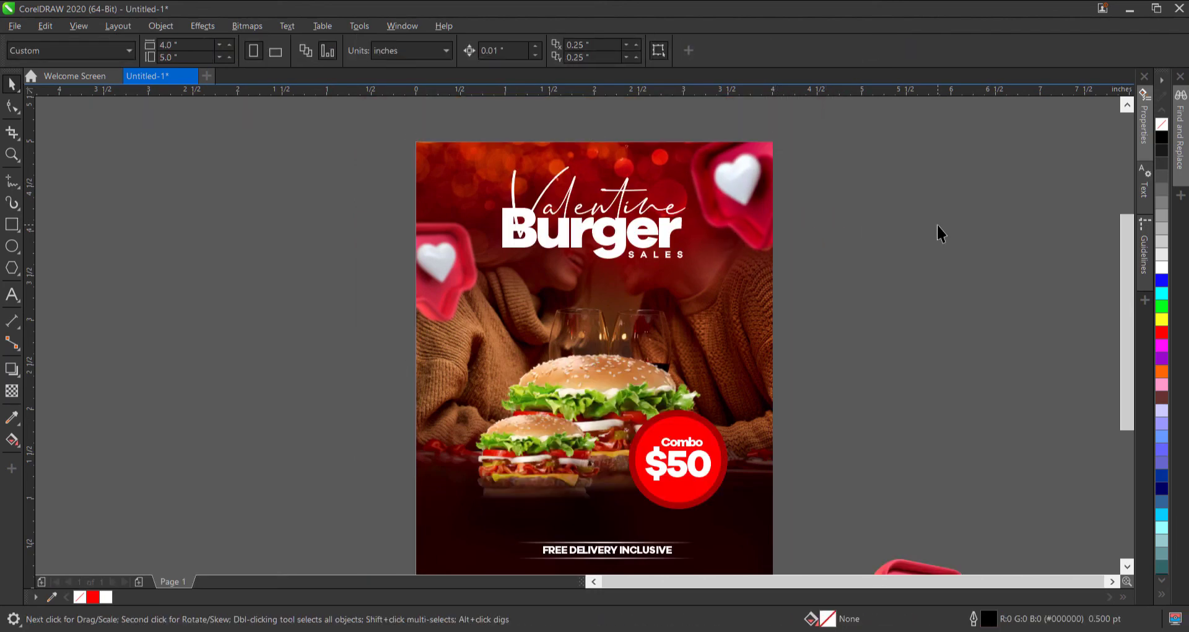
Step: Apply Auto Adjust to the heart icon at the flyer's left edge inside the background PowerClip and finish editing
{"action": "double_click", "coordinate": [443, 261]}
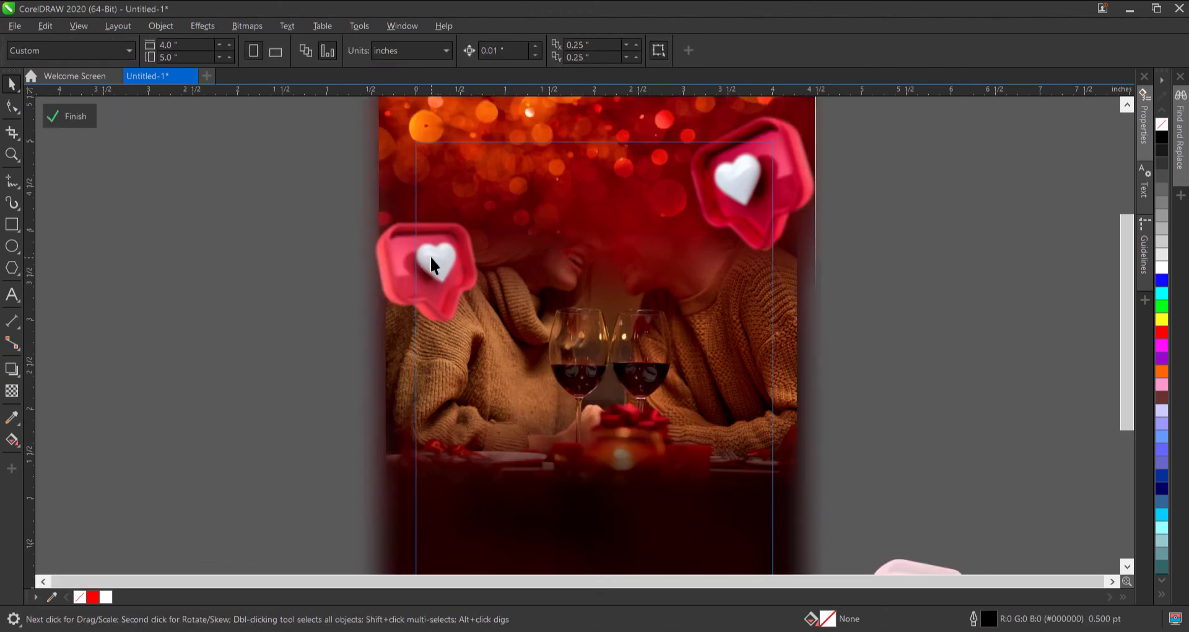
{"action": "left_click", "coordinate": [430, 253]}
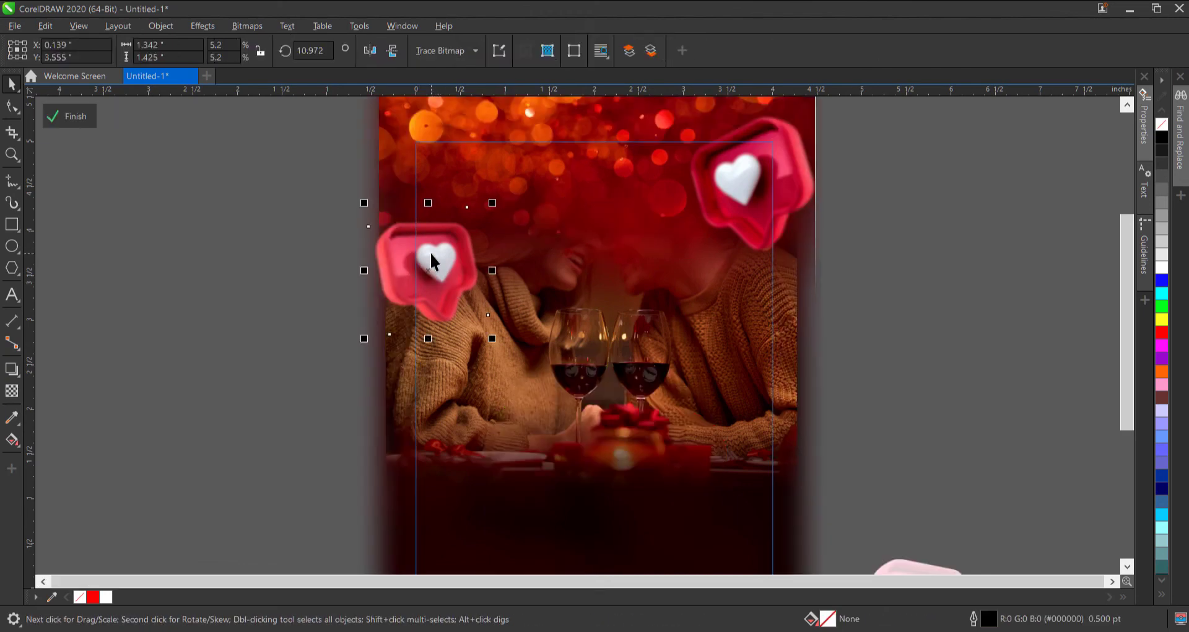
{"action": "left_click", "coordinate": [199, 26]}
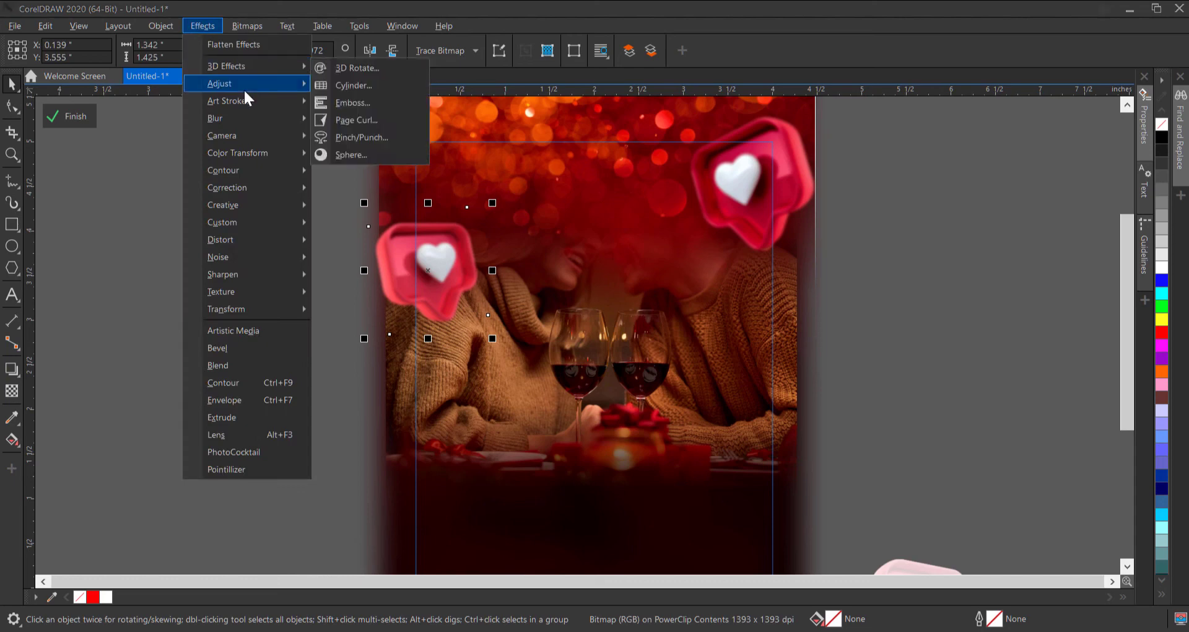
{"action": "mouse_move", "coordinate": [244, 87]}
{"action": "left_click", "coordinate": [348, 84]}
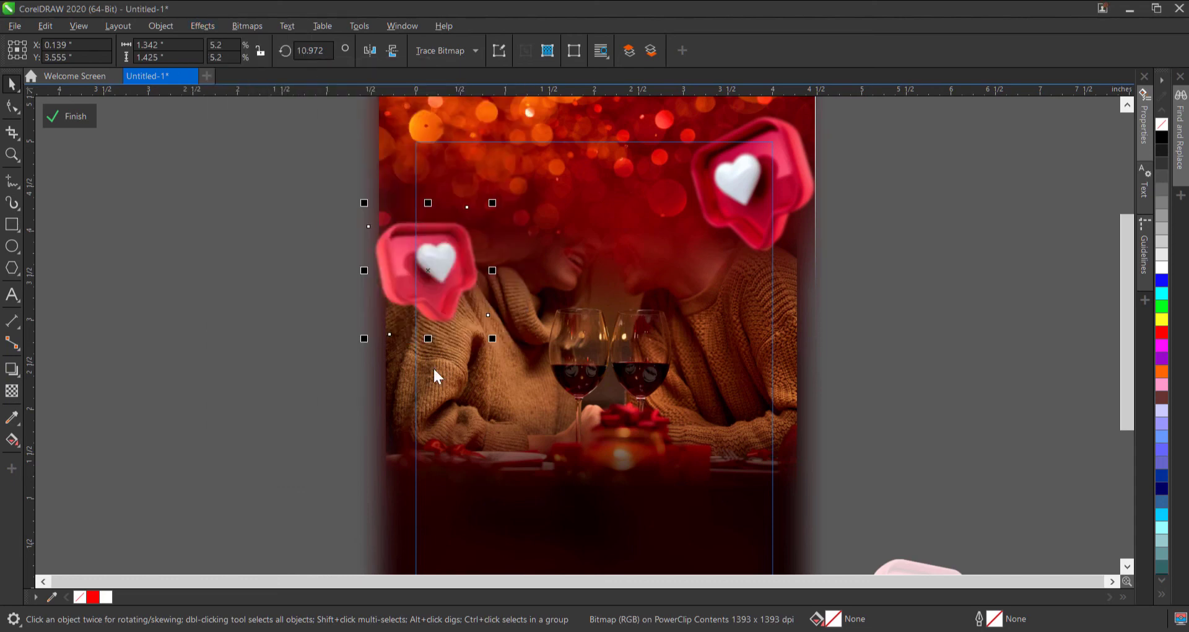
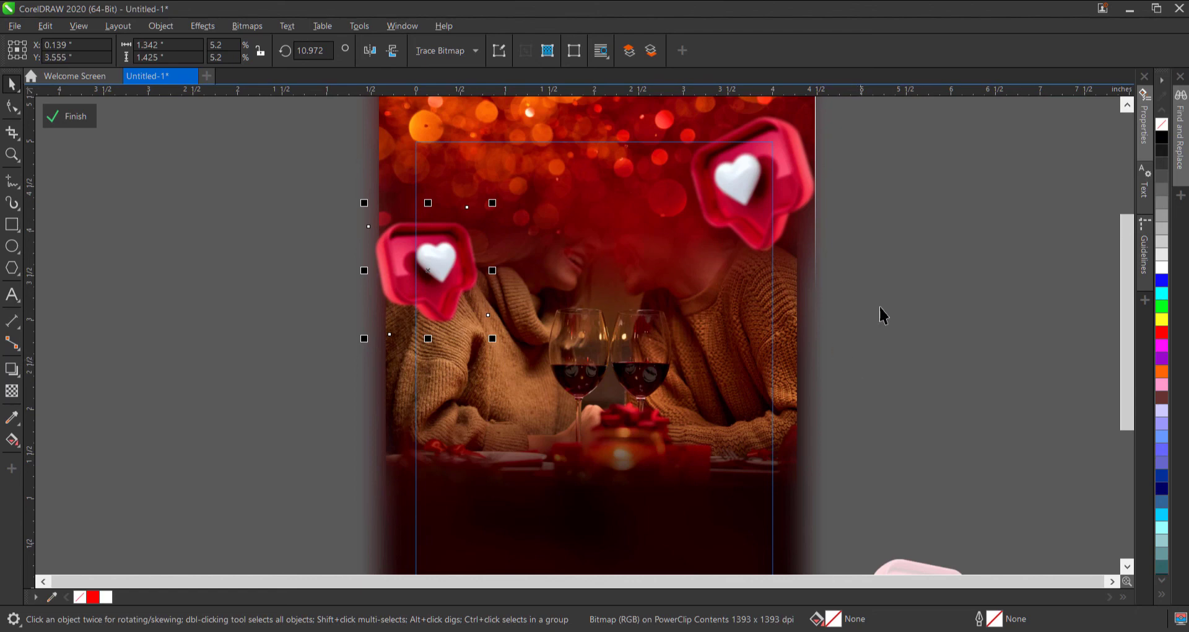
{"action": "left_click", "coordinate": [896, 264], "text": "ctrl"}
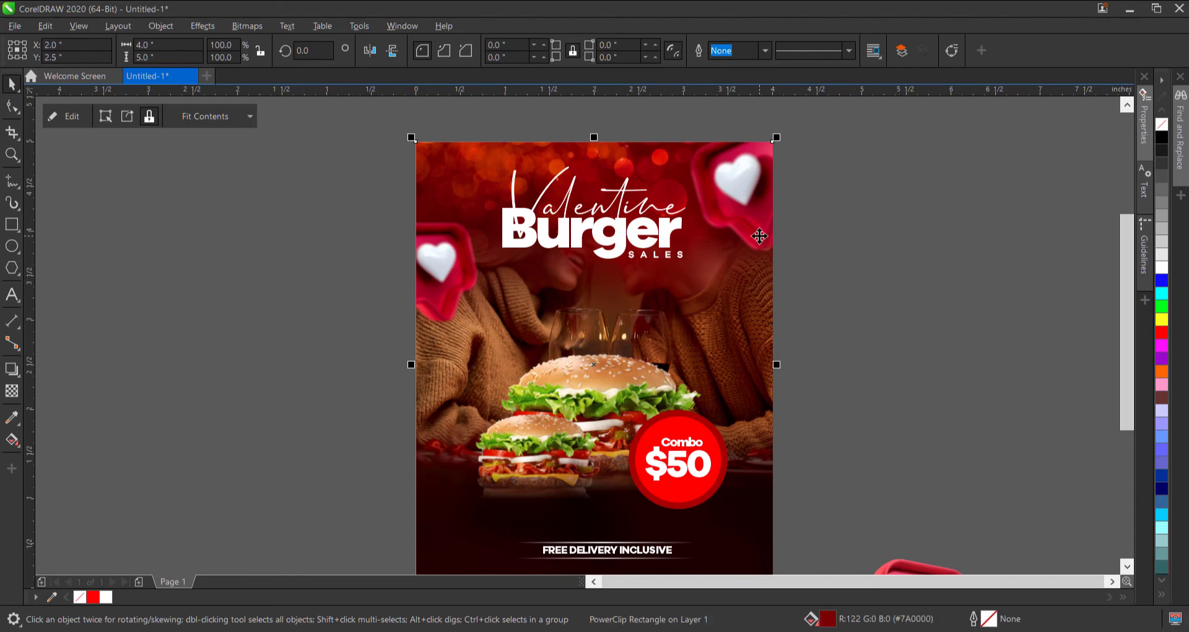
Step: Enlarge the remaining heart icon outside the page to about 2.22 inches wide and place it over the page's lower-right corner
{"action": "scroll", "coordinate": [759, 236], "scroll_direction": "down", "scroll_amount": 2}
{"action": "left_click", "coordinate": [827, 419]}
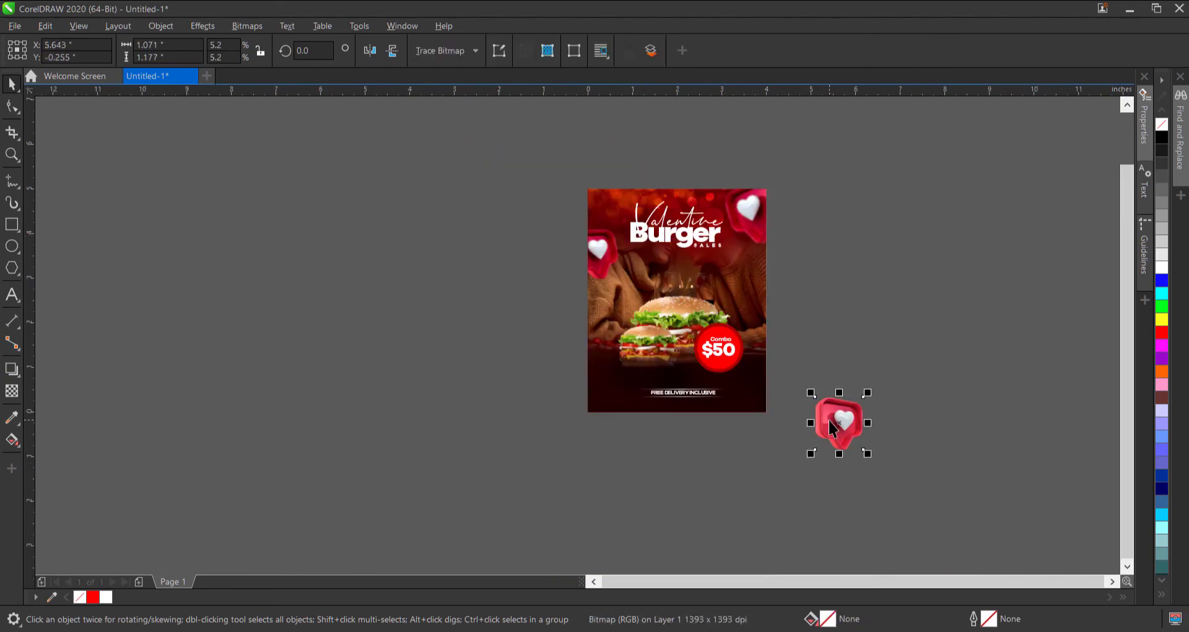
{"action": "scroll", "coordinate": [830, 422], "scroll_direction": "up", "scroll_amount": 2}
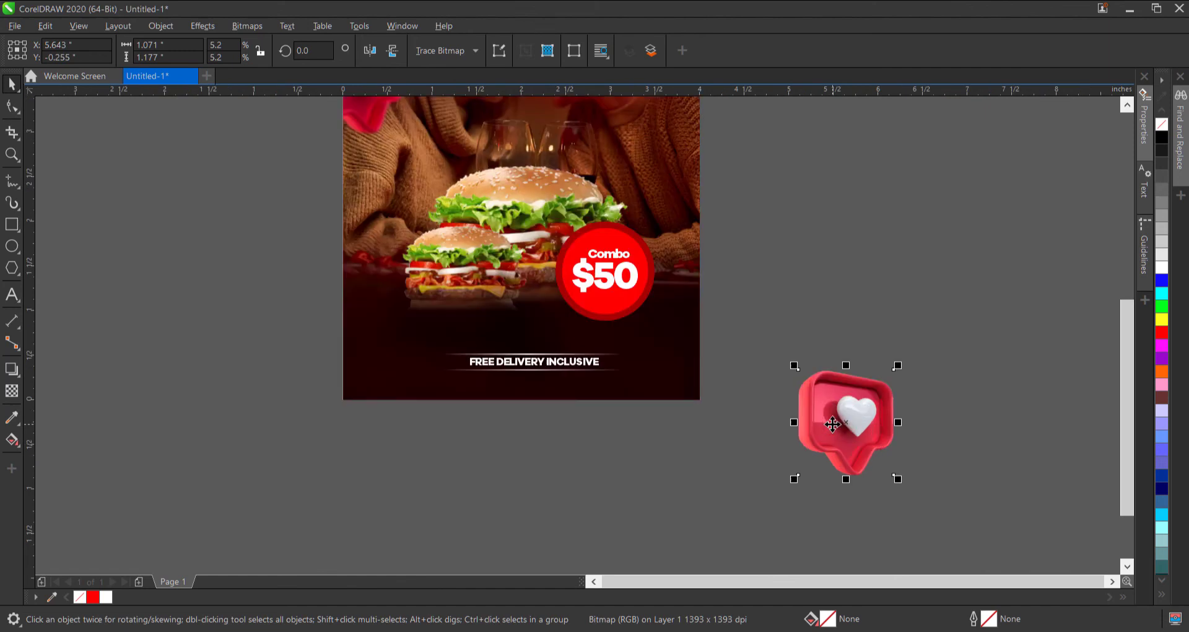
{"action": "left_click_drag", "start_coordinate": [793, 364], "coordinate": [692, 252]}
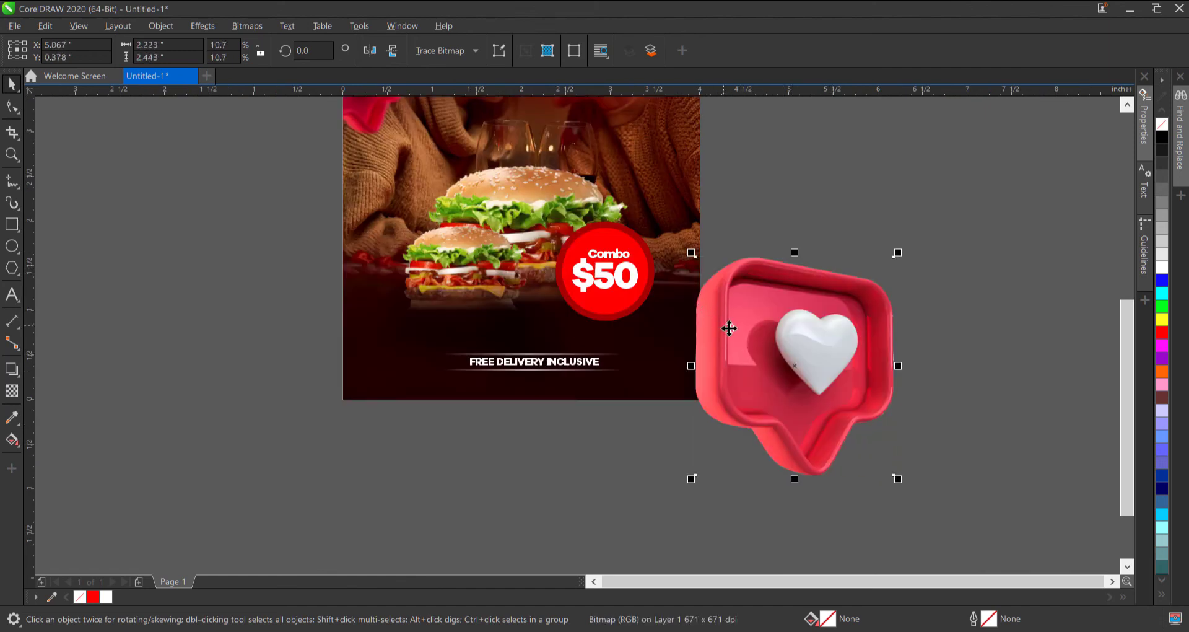
{"action": "left_click_drag", "start_coordinate": [765, 325], "coordinate": [726, 345]}
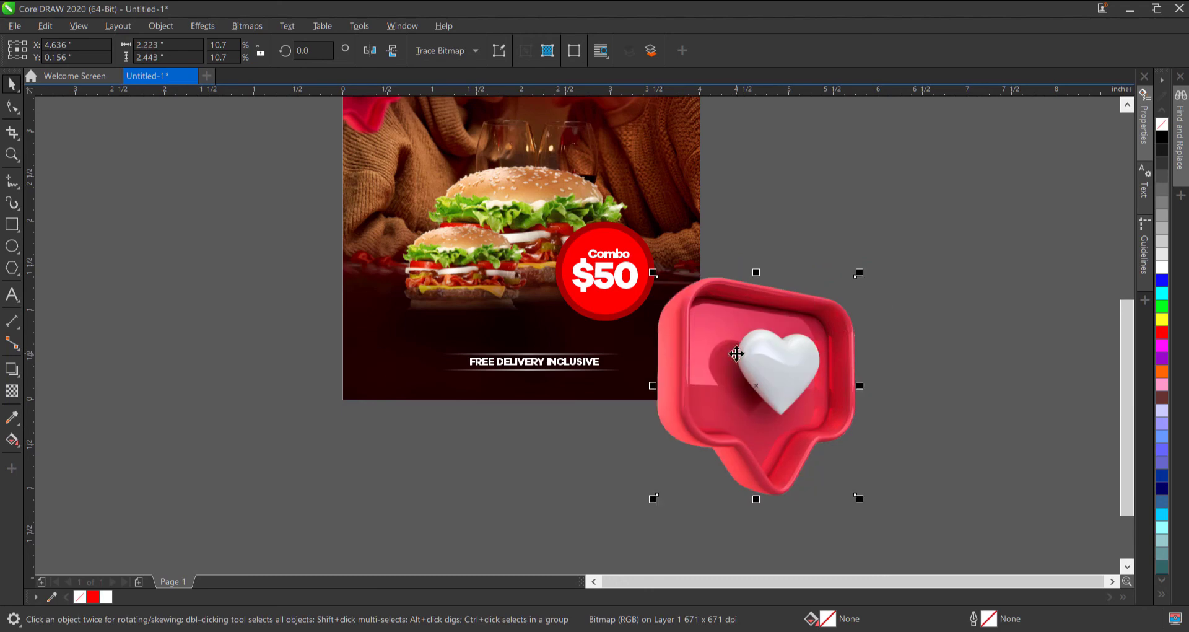
Step: Rotate the large heart icon to about 349° and shift it about 0.25 inches further onto the page's lower-right corner
{"action": "left_click", "coordinate": [736, 353]}
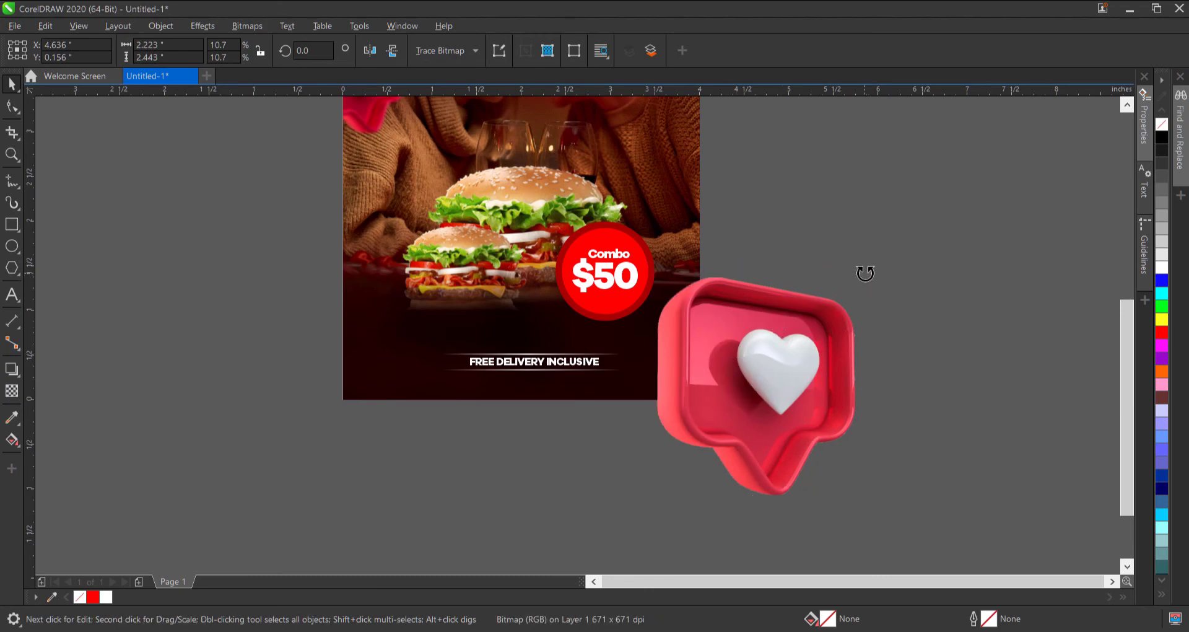
{"action": "left_click_drag", "start_coordinate": [865, 273], "coordinate": [875, 295]}
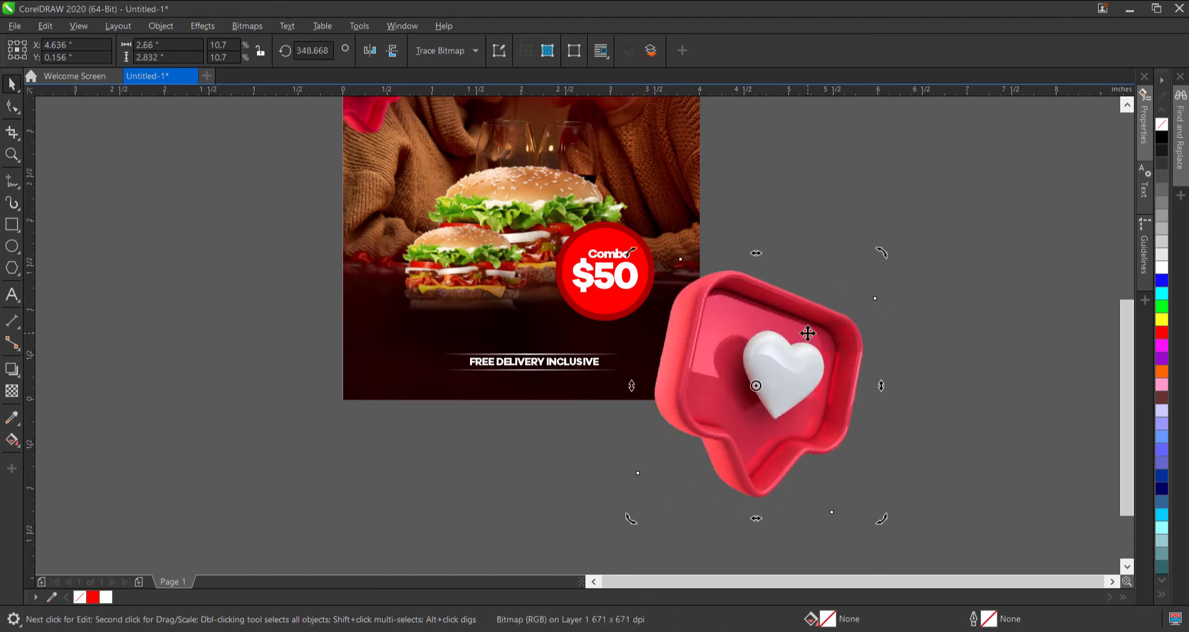
{"action": "left_click", "coordinate": [808, 334]}
{"action": "left_click_drag", "start_coordinate": [815, 334], "coordinate": [790, 339]}
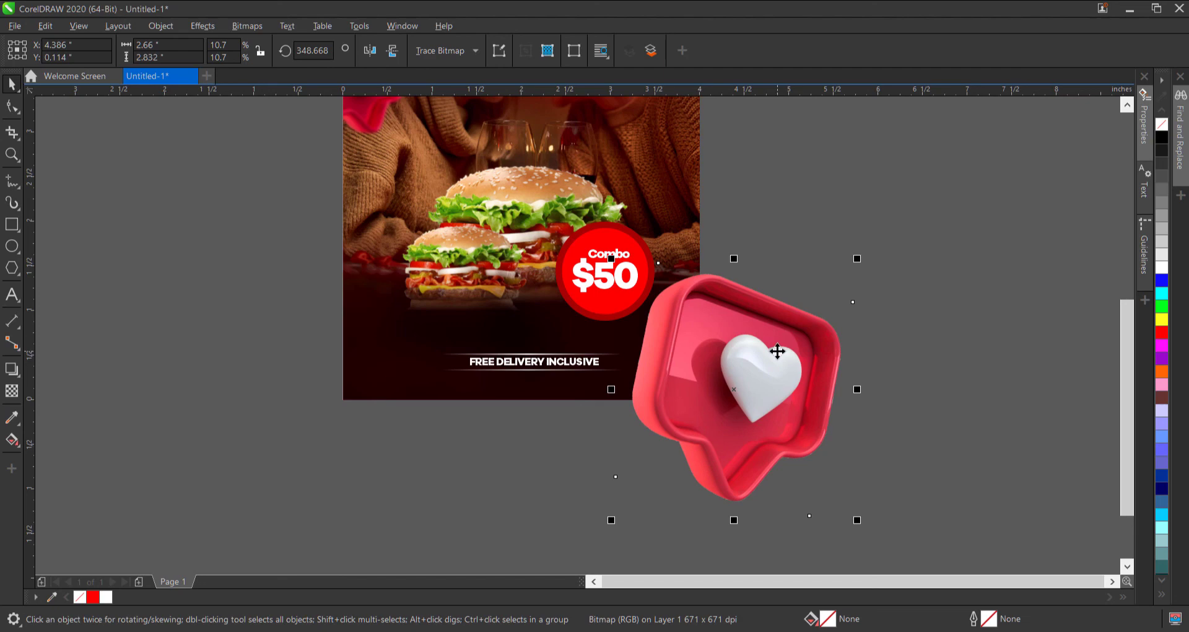
Step: Move the large heart icon further over the lower-right corner and scale it up to about 11.3%, centred near X 4.19, Y 0.17 inches
{"action": "key", "text": "Escape"}
{"action": "key", "text": "F5"}
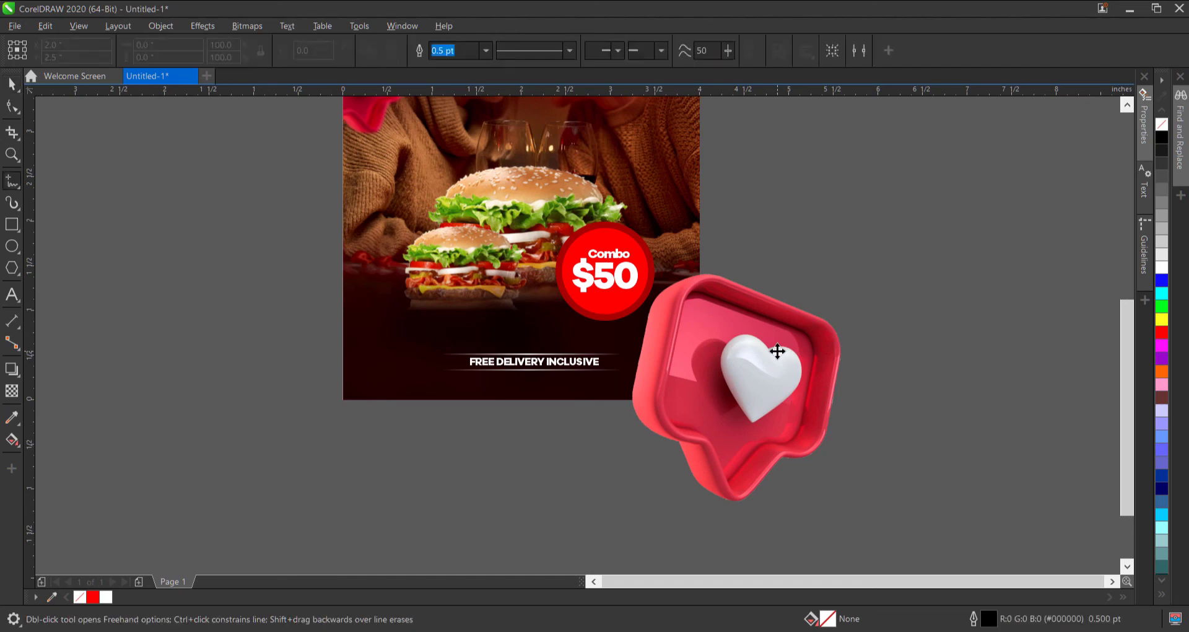
{"action": "scroll", "coordinate": [777, 350], "scroll_direction": "down", "scroll_amount": 2}
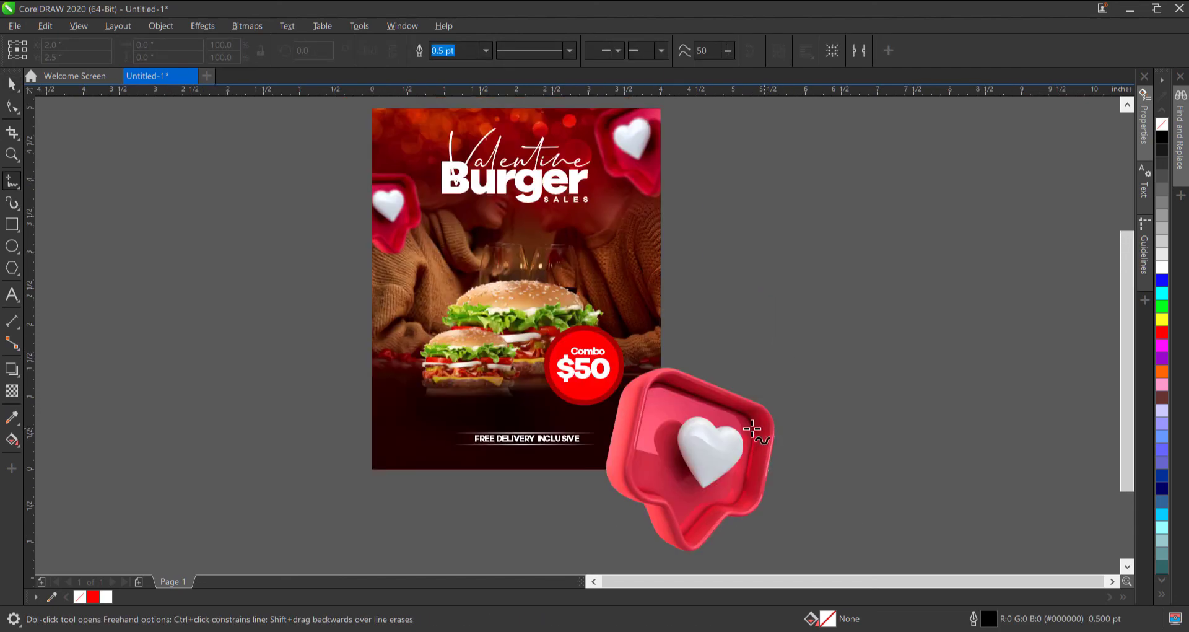
{"action": "key", "text": "space"}
{"action": "left_click", "coordinate": [640, 409]}
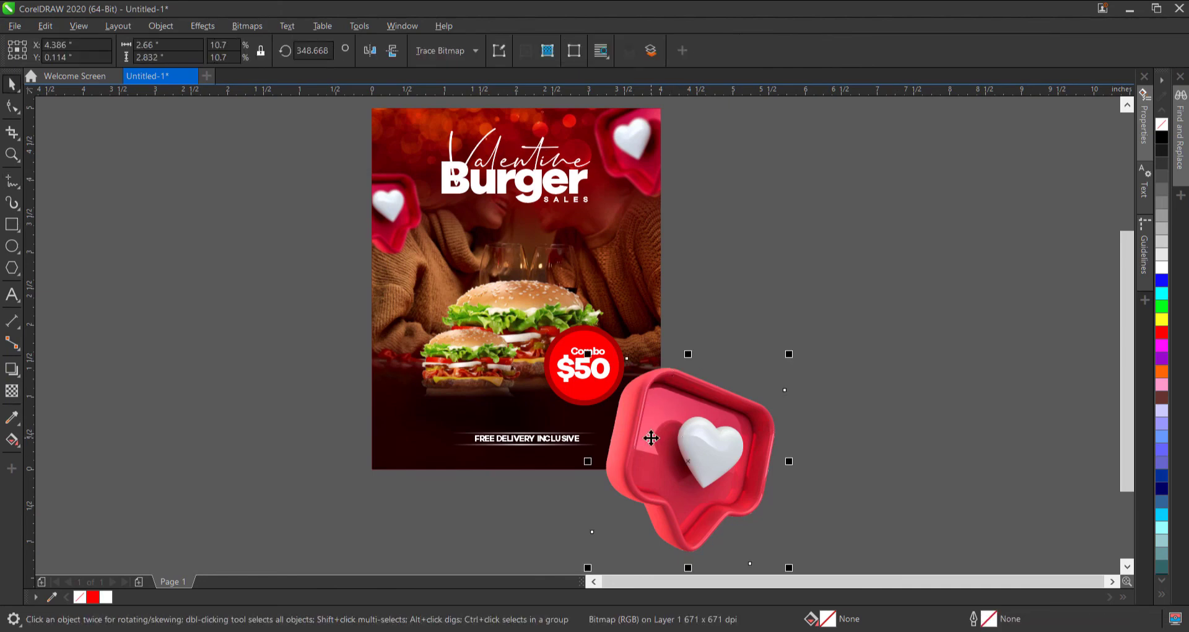
{"action": "left_click_drag", "start_coordinate": [671, 444], "coordinate": [648, 445]}
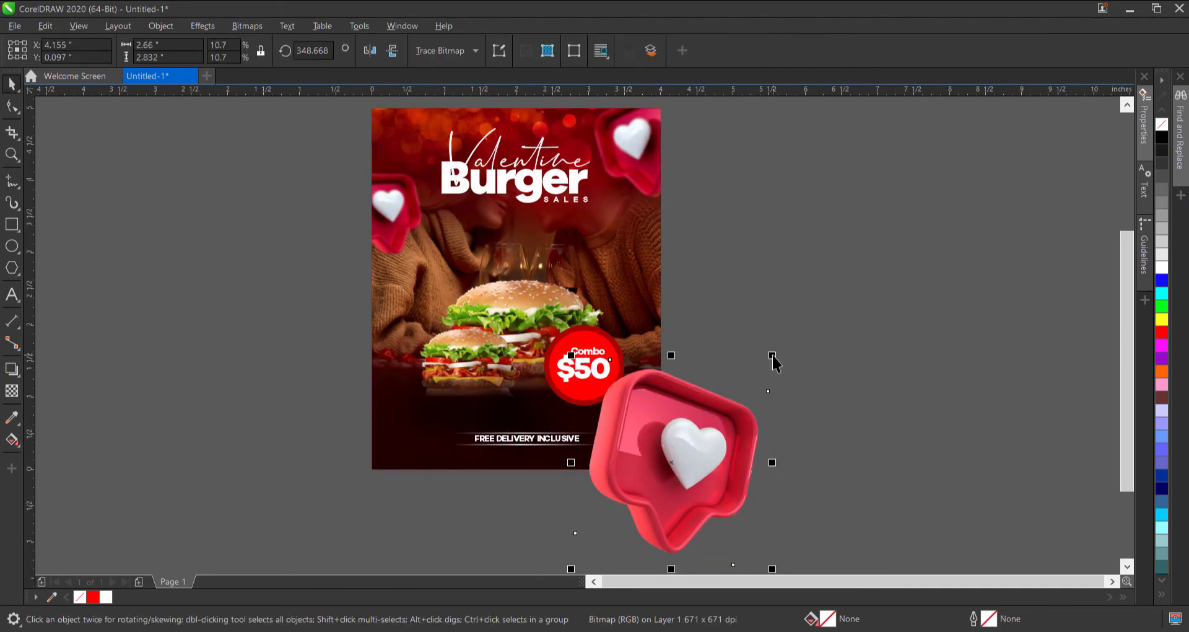
{"action": "left_click_drag", "start_coordinate": [773, 355], "coordinate": [782, 350]}
{"action": "left_click_drag", "start_coordinate": [711, 441], "coordinate": [713, 436]}
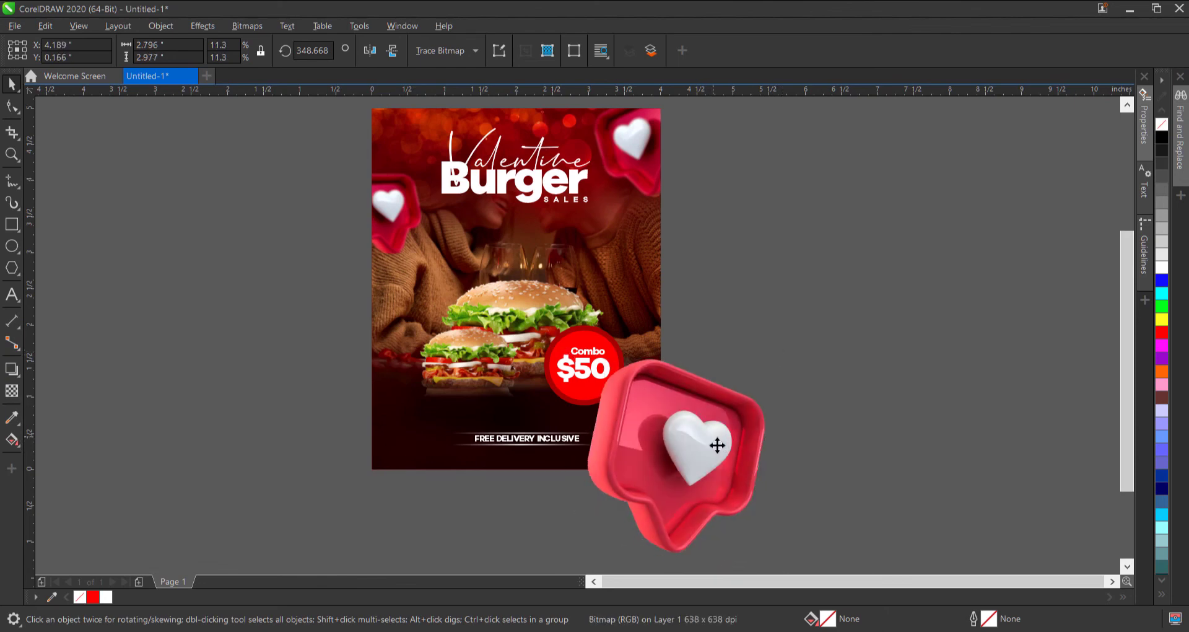
Step: Apply Auto Adjust to the large heart icon over the page's lower-right corner
{"action": "left_click", "coordinate": [212, 30]}
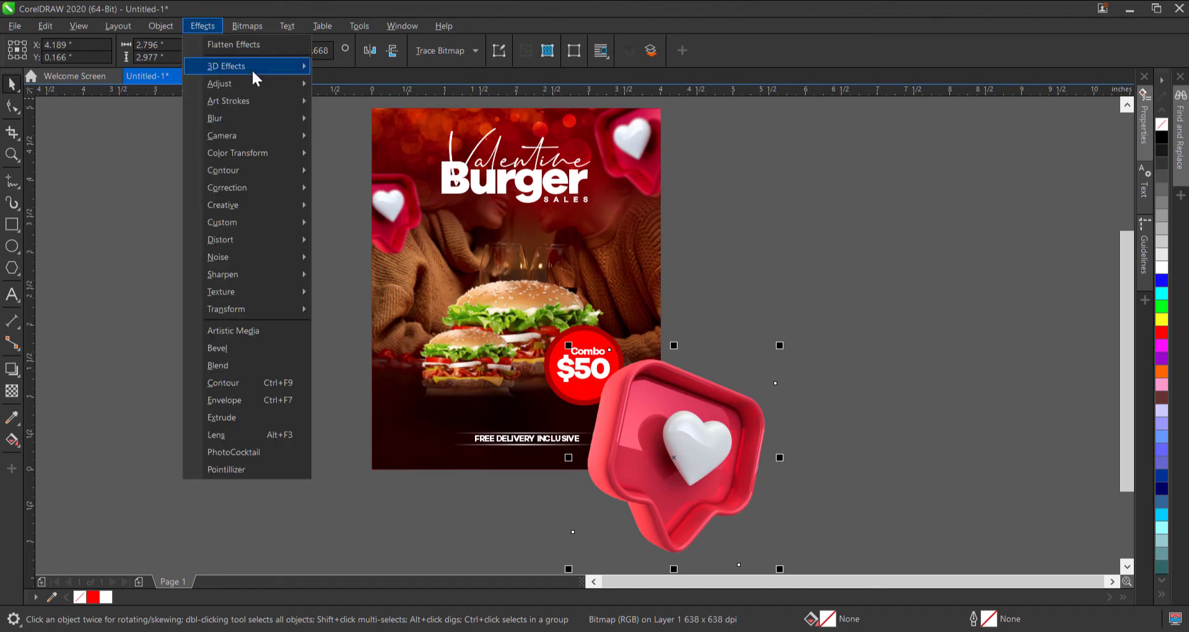
{"action": "mouse_move", "coordinate": [249, 81]}
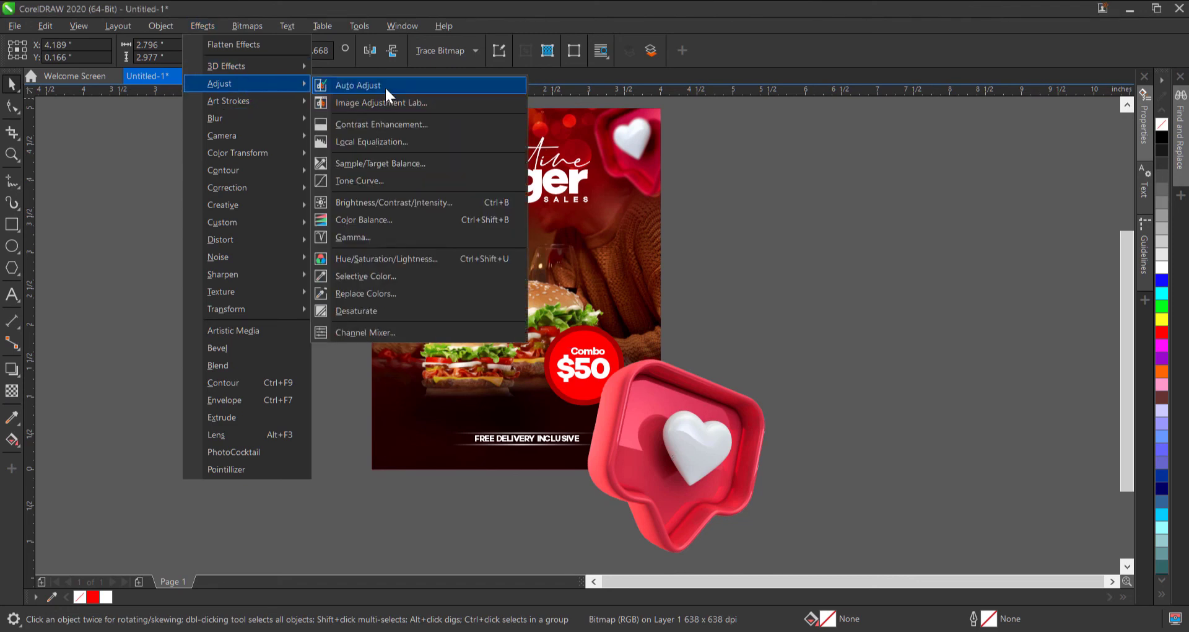
{"action": "left_click", "coordinate": [385, 86]}
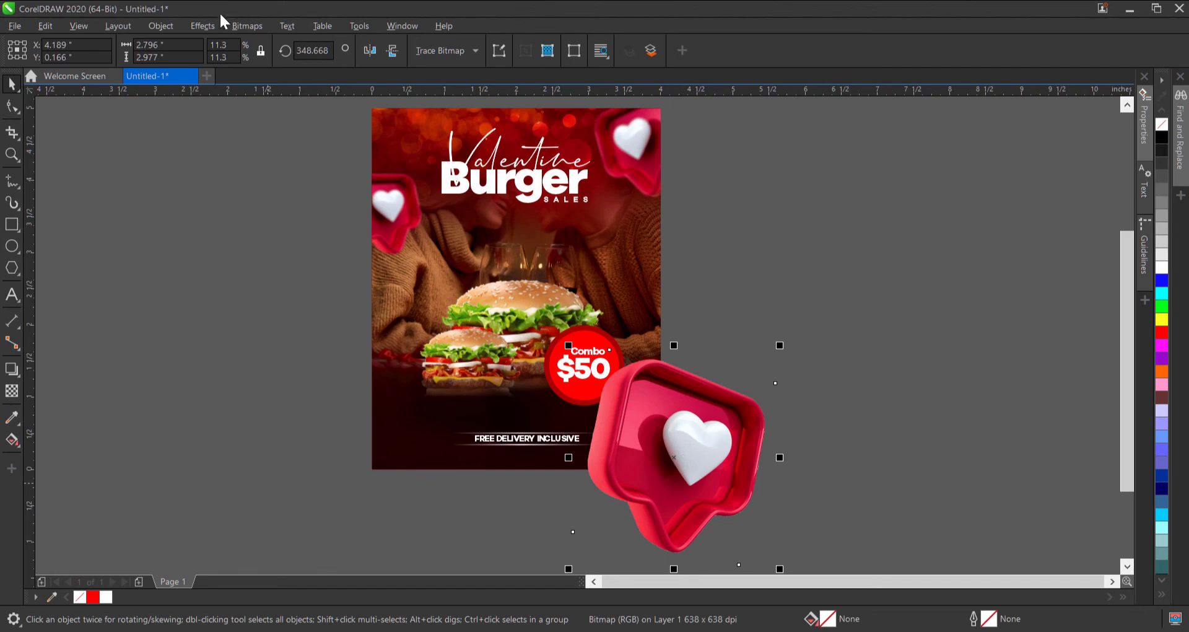
Step: Apply a Gaussian Blur with a radius of about 80 pixels to the large heart icon over the page's lower-right corner
{"action": "left_click", "coordinate": [203, 24]}
{"action": "mouse_move", "coordinate": [233, 85]}
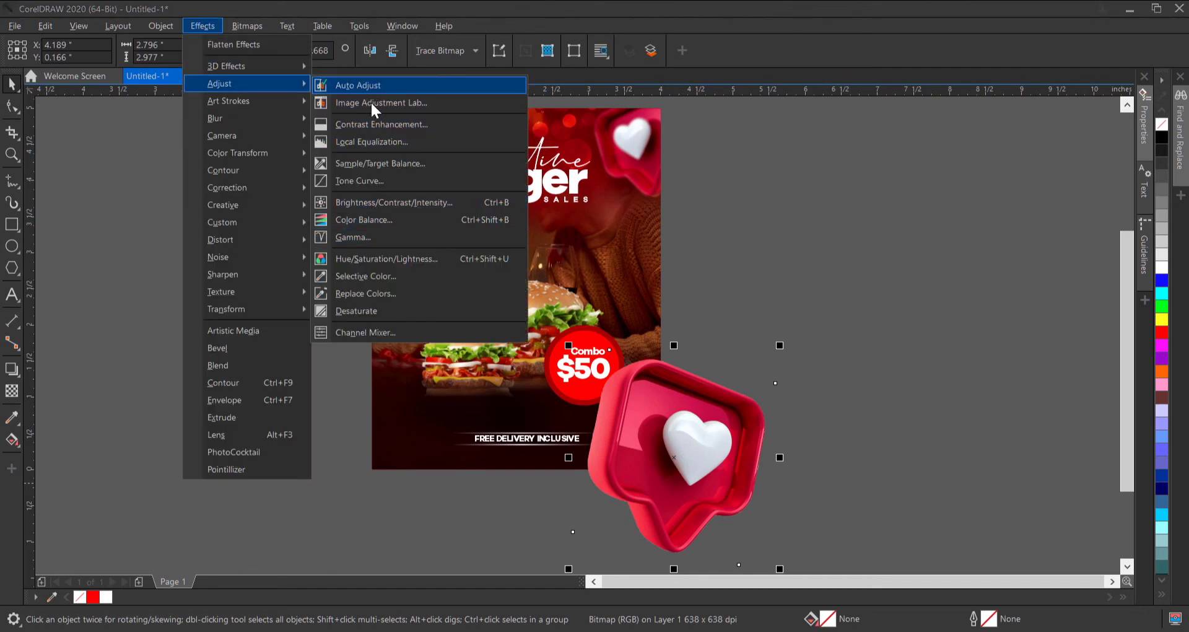
{"action": "mouse_move", "coordinate": [276, 119]}
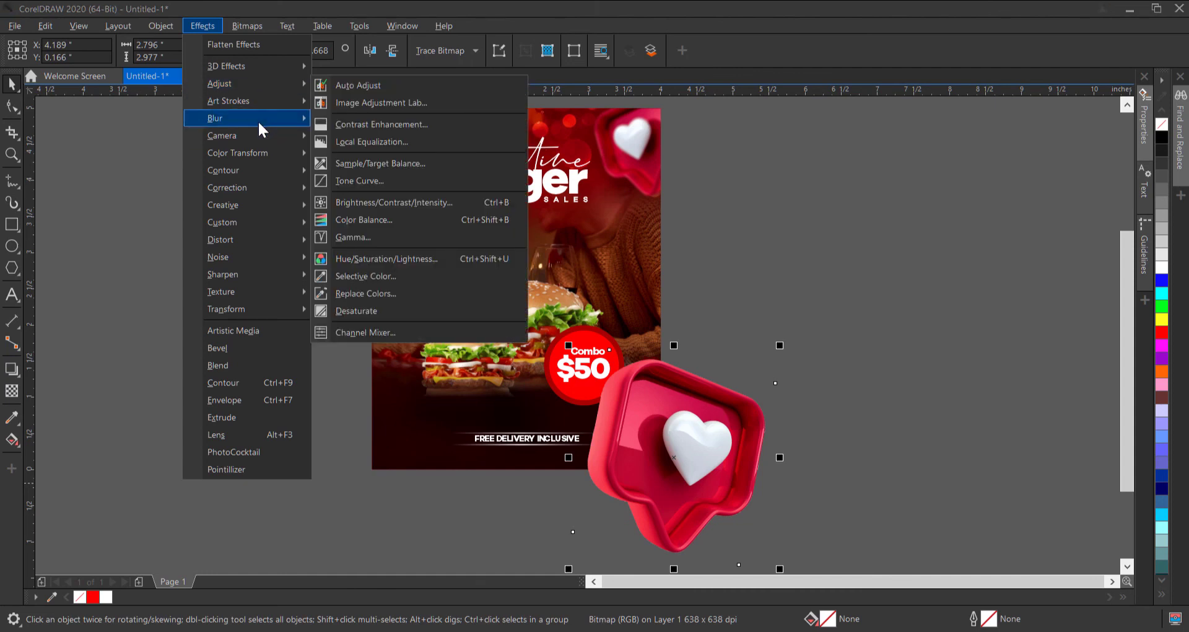
{"action": "left_click", "coordinate": [378, 155]}
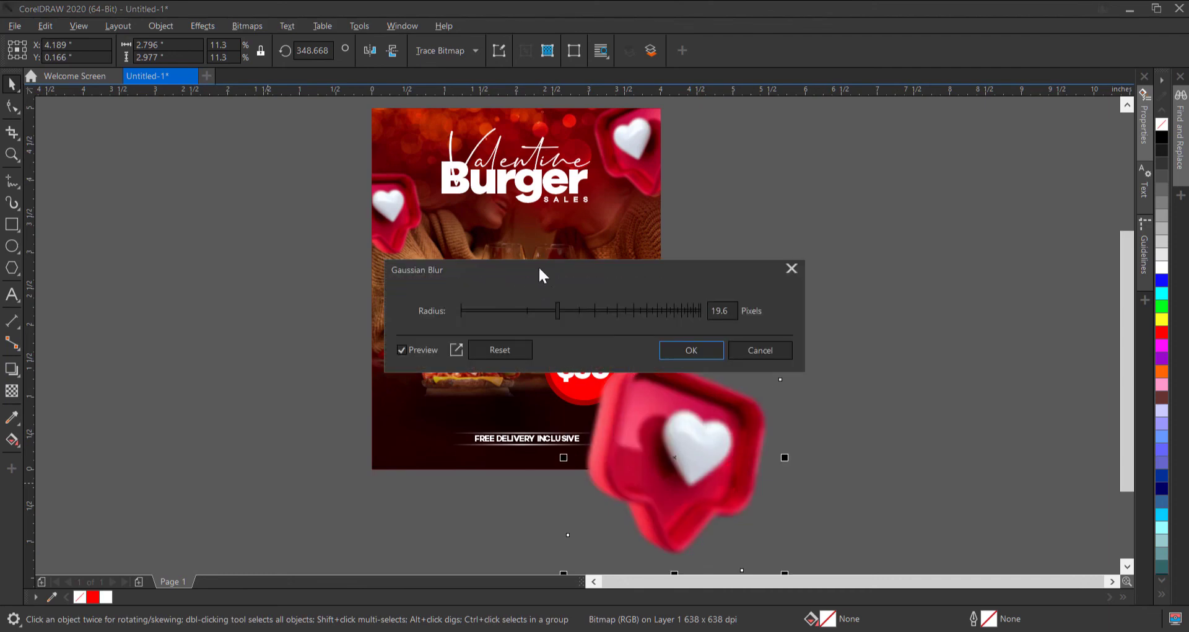
{"action": "left_click_drag", "start_coordinate": [538, 266], "coordinate": [824, 198]}
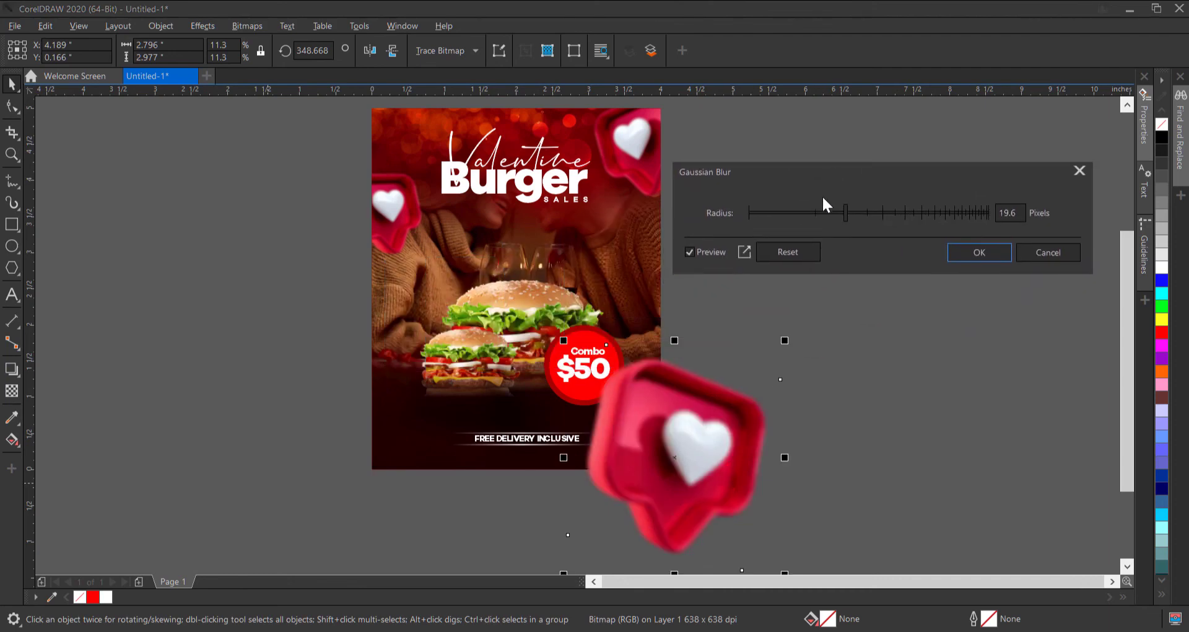
{"action": "left_click", "coordinate": [886, 213]}
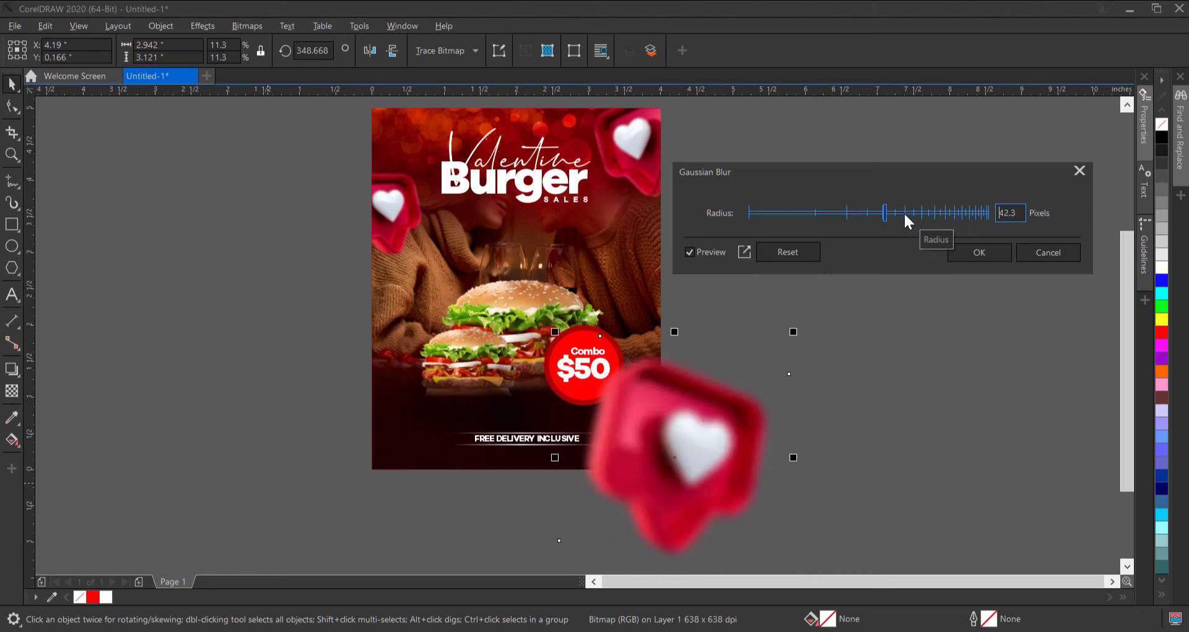
{"action": "left_click", "coordinate": [903, 213]}
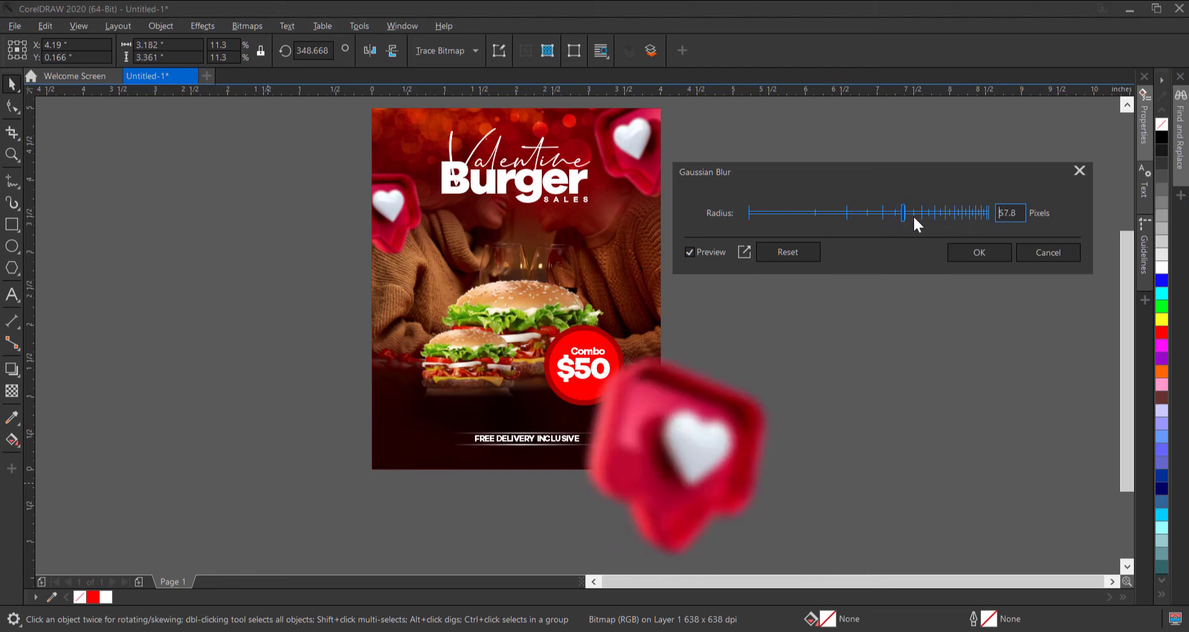
{"action": "left_click", "coordinate": [913, 212]}
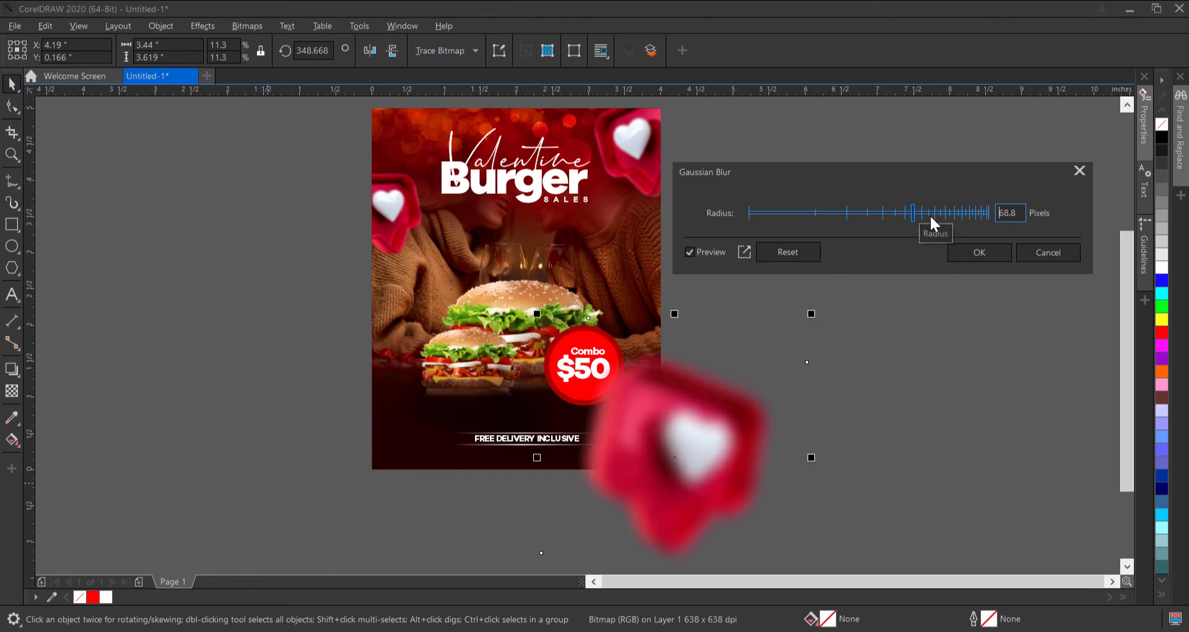
{"action": "left_click", "coordinate": [922, 214]}
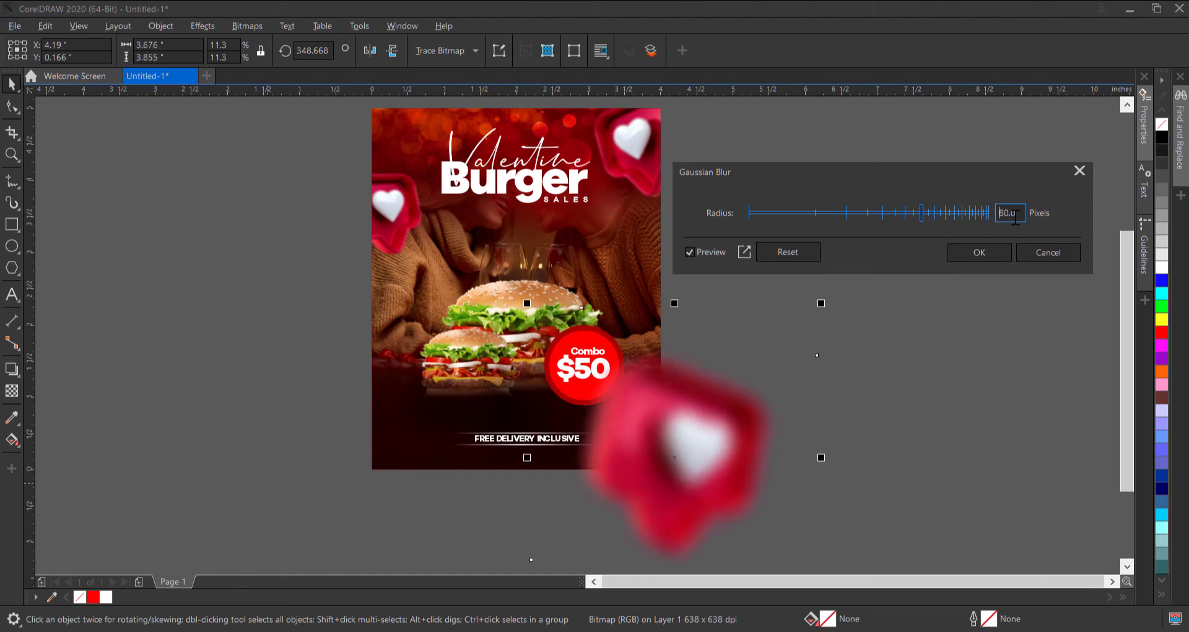
{"action": "left_click", "coordinate": [979, 251]}
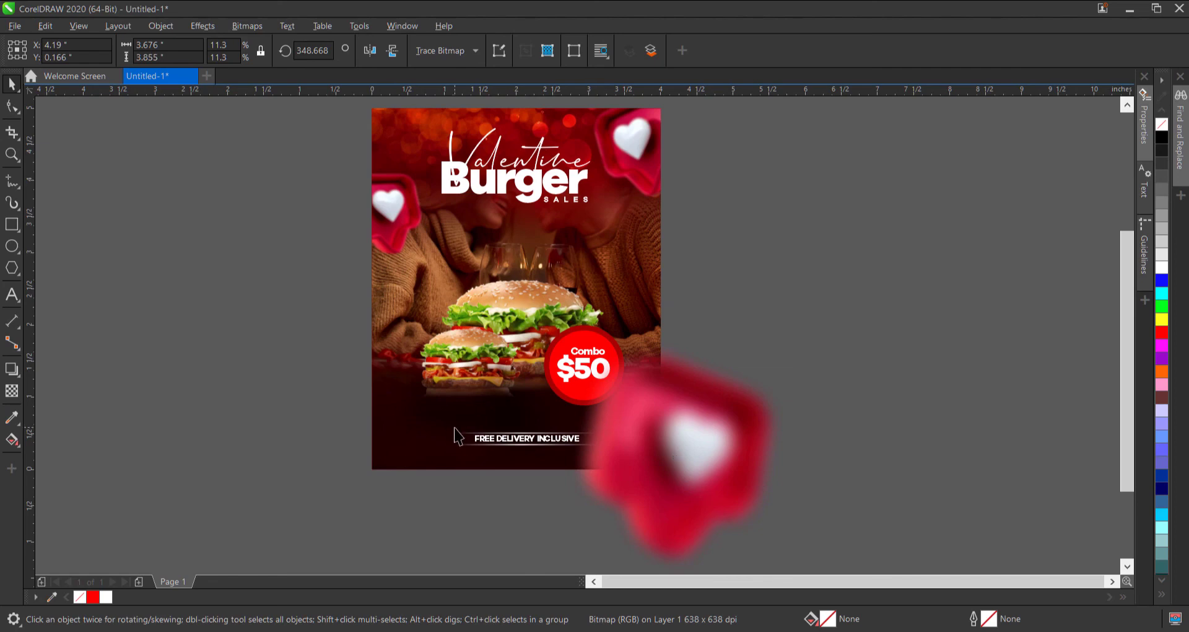
Step: Cut the blurred large heart icon and paste it inside the page's background PowerClip frame, then finish editing the frame
{"action": "key", "text": "ctrl+x"}
{"action": "left_click", "coordinate": [645, 442], "text": "ctrl"}
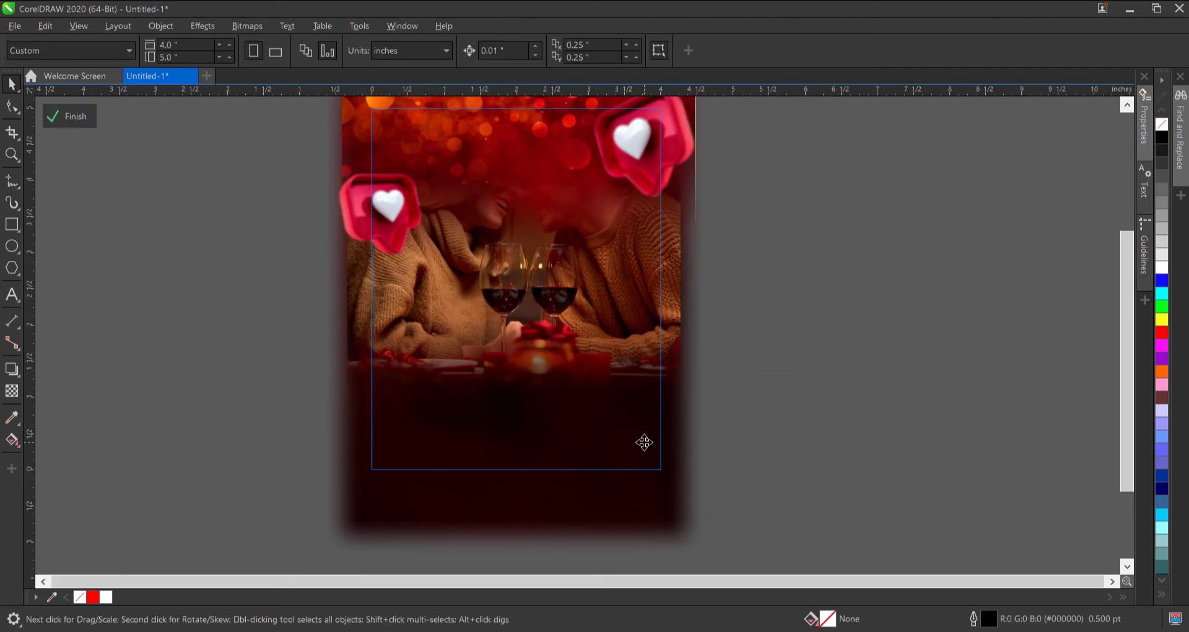
{"action": "key", "text": "ctrl+v"}
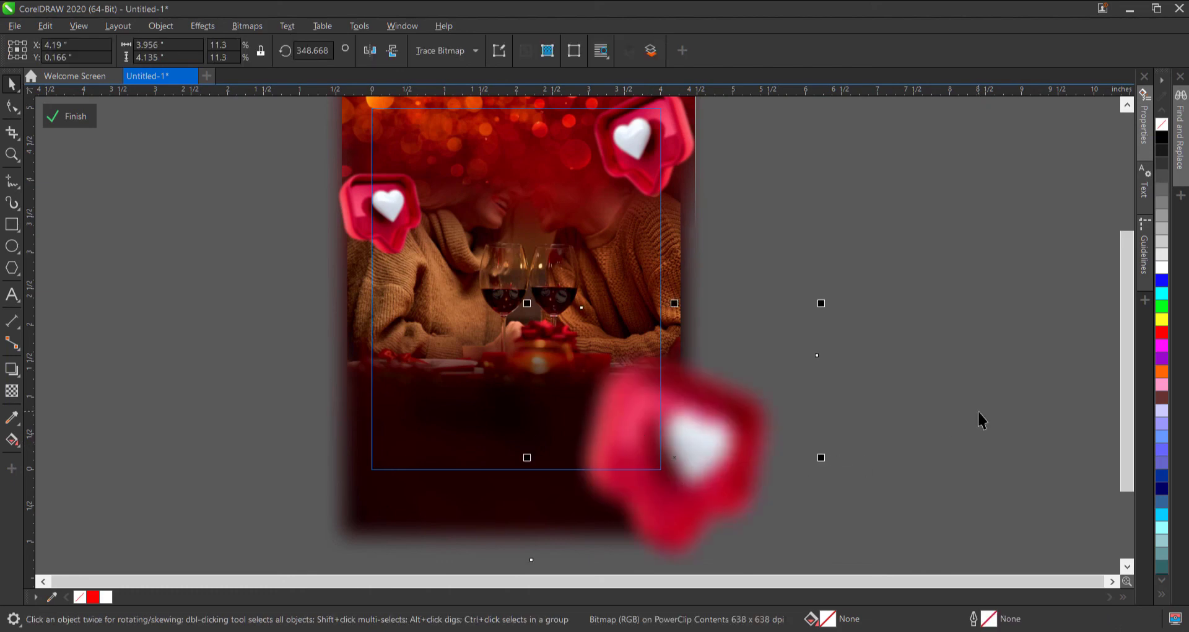
{"action": "left_click", "coordinate": [977, 410], "text": "ctrl"}
{"action": "left_click", "coordinate": [978, 410]}
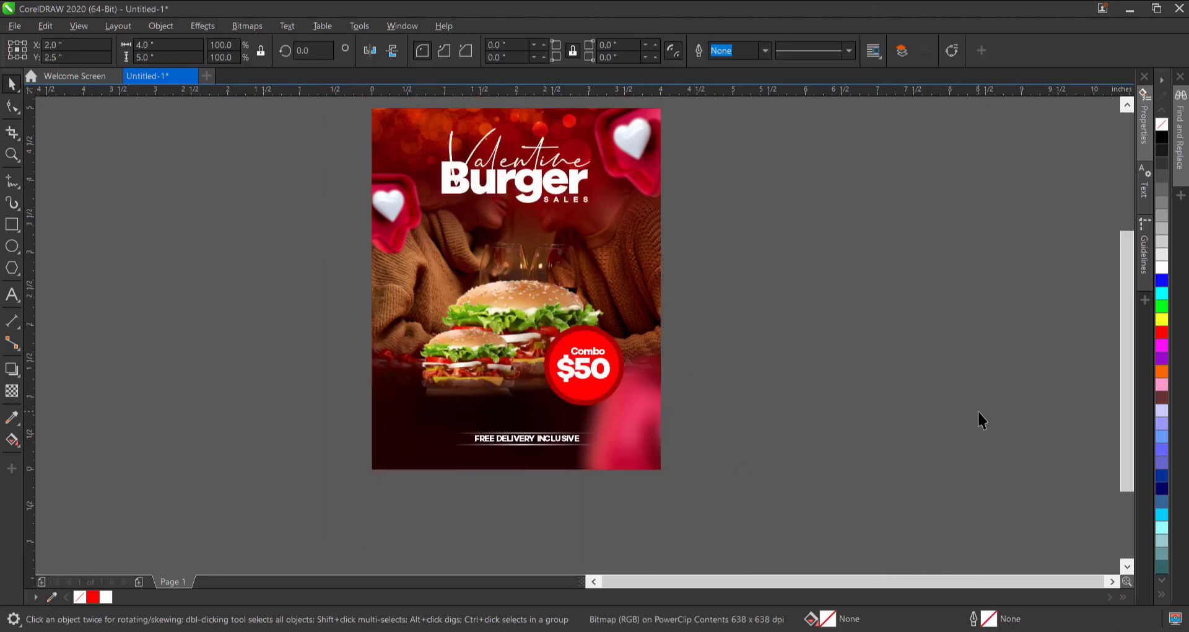
Step: Shift the large heart icon inside the PowerClip slightly outward to about X 4.344, Y 0.088 inches
{"action": "double_click", "coordinate": [623, 436]}
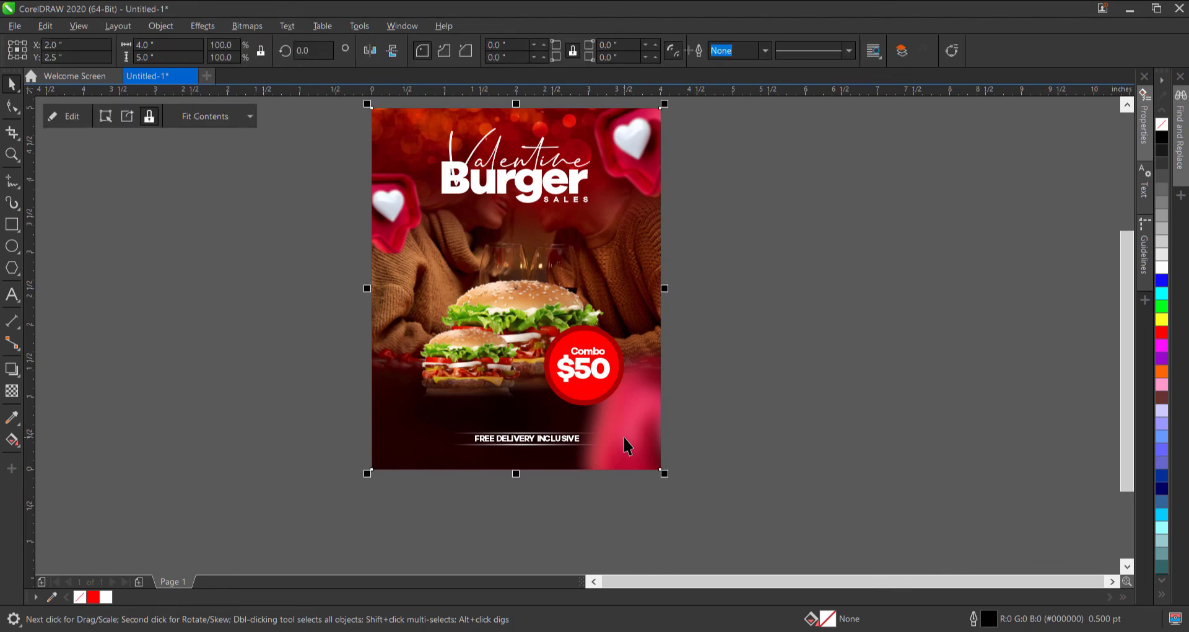
{"action": "left_click", "coordinate": [641, 454]}
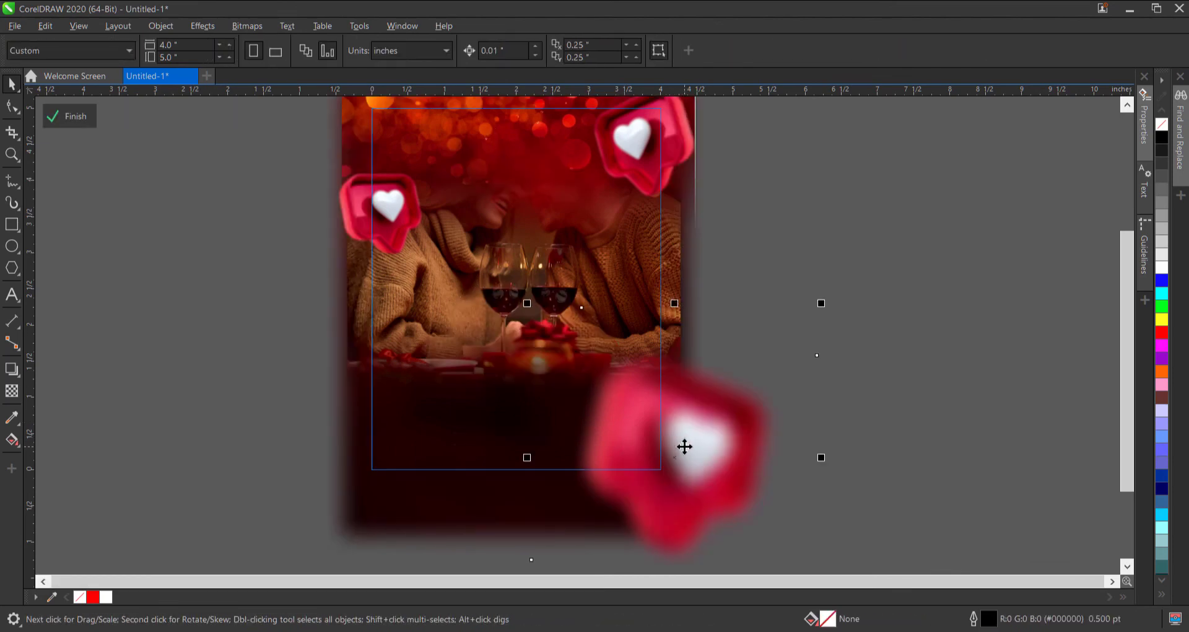
{"action": "left_click_drag", "start_coordinate": [685, 447], "coordinate": [689, 464]}
{"action": "left_click", "coordinate": [913, 455], "text": "ctrl"}
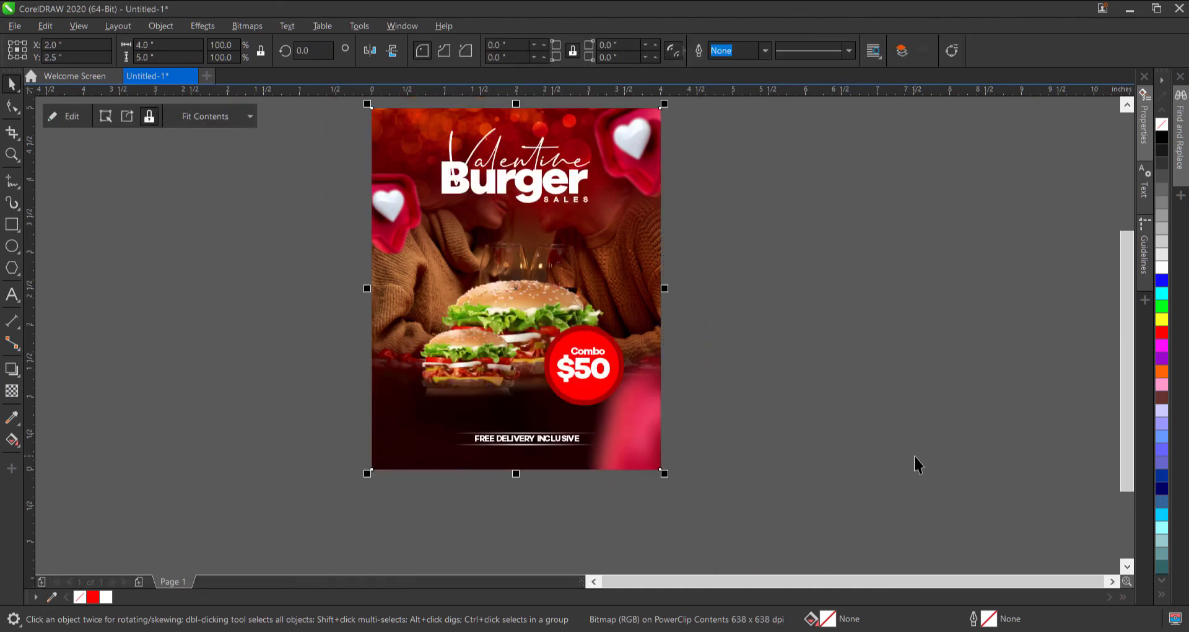
Step: Scale the large heart icon inside the PowerClip up to about 12.5%, centred near X 4.553, Y -0.13 inches
{"action": "left_click", "coordinate": [649, 437], "text": "ctrl"}
{"action": "left_click", "coordinate": [626, 238]}
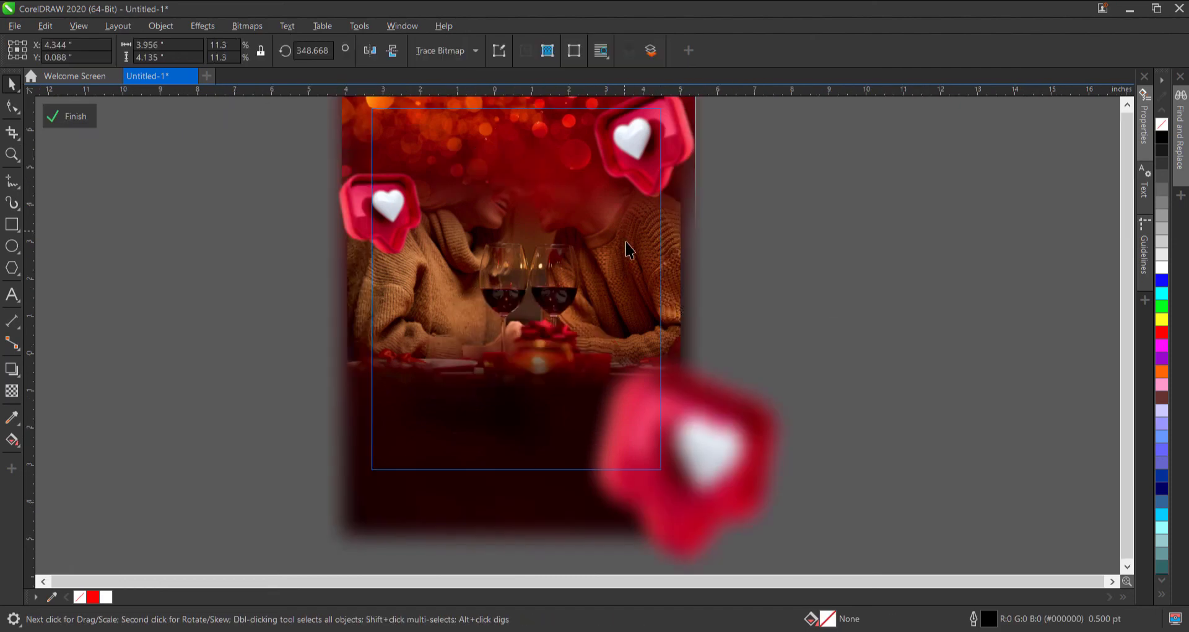
{"action": "scroll", "coordinate": [626, 242], "scroll_direction": "down", "scroll_amount": 2}
{"action": "left_click_drag", "start_coordinate": [734, 431], "coordinate": [749, 448]}
{"action": "left_click", "coordinate": [915, 357], "text": "ctrl"}
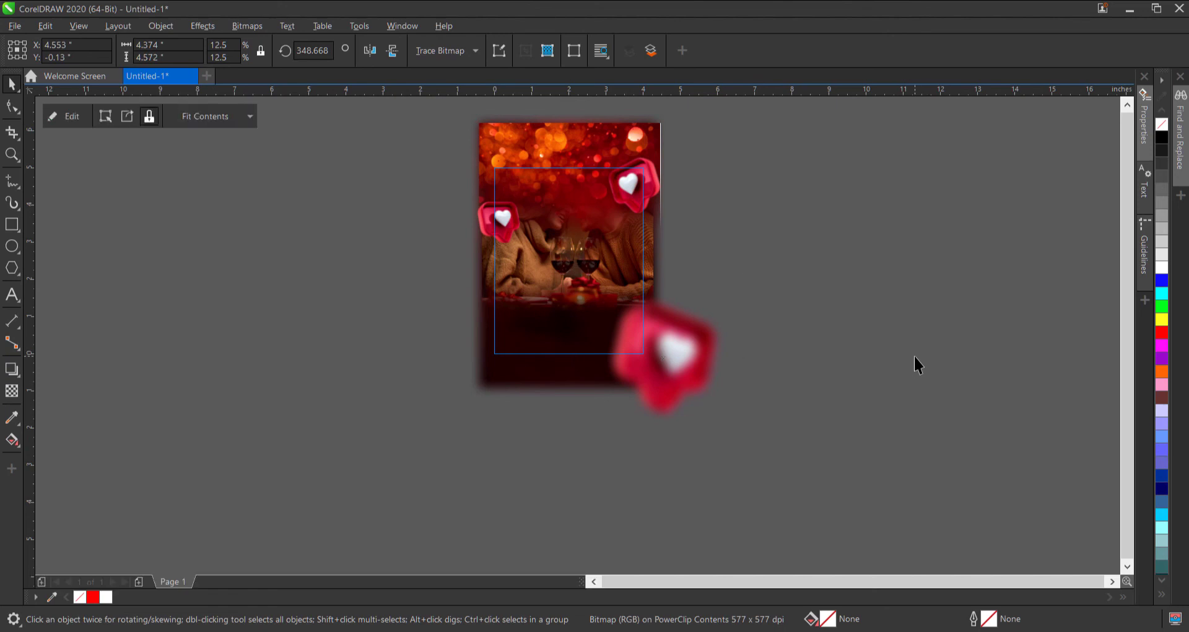
{"action": "left_click", "coordinate": [915, 358]}
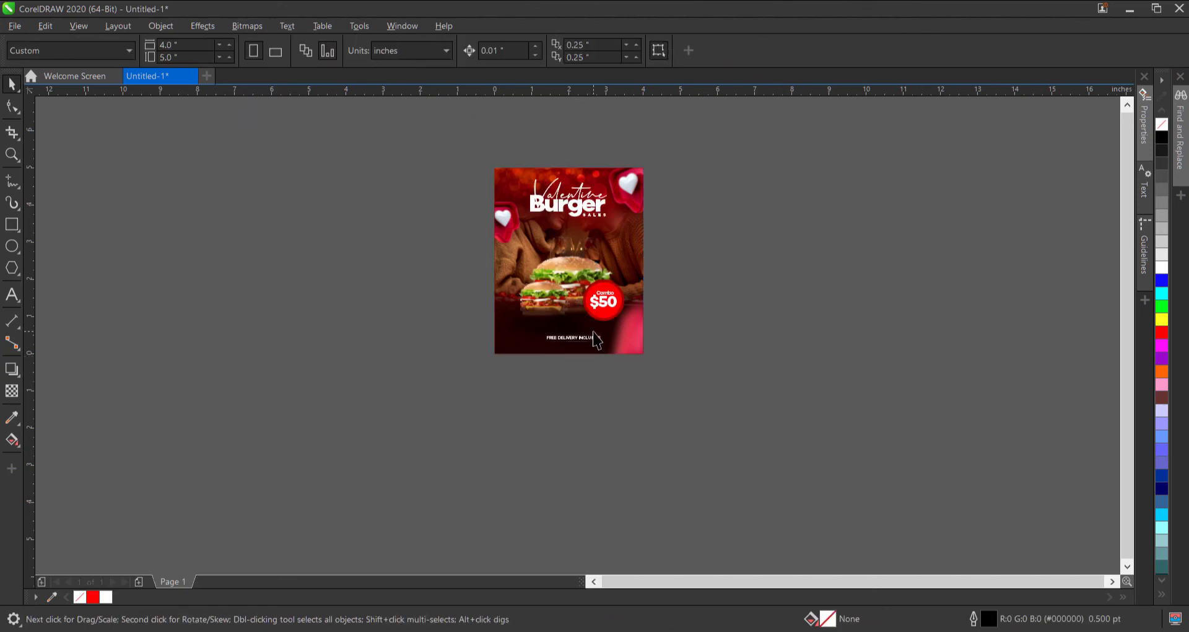
{"action": "scroll", "coordinate": [597, 340], "scroll_direction": "up", "scroll_amount": 2}
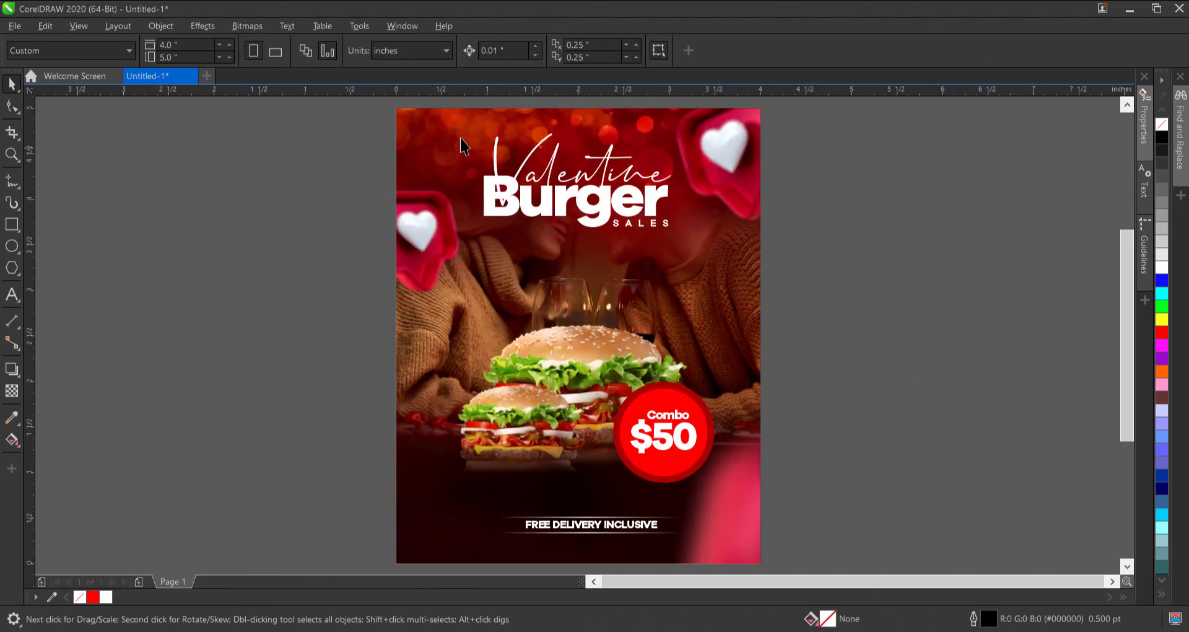
Step: Apply the Small Glow drop shadow preset to the "Burger" title text
{"action": "left_click", "coordinate": [532, 209]}
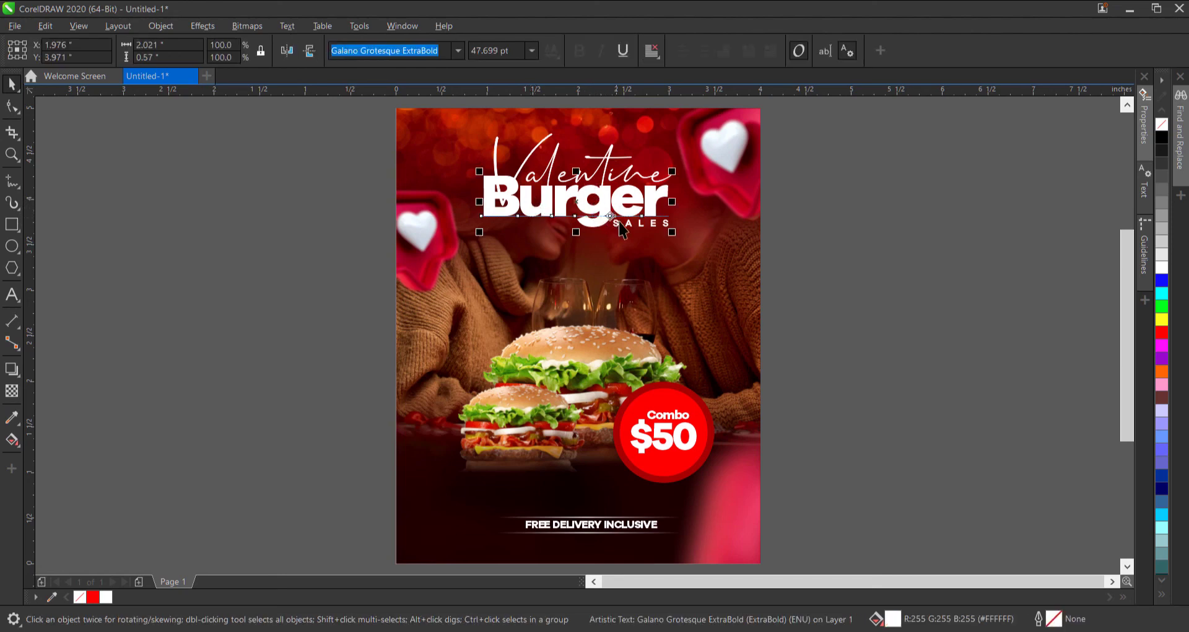
{"action": "left_click", "coordinate": [11, 373]}
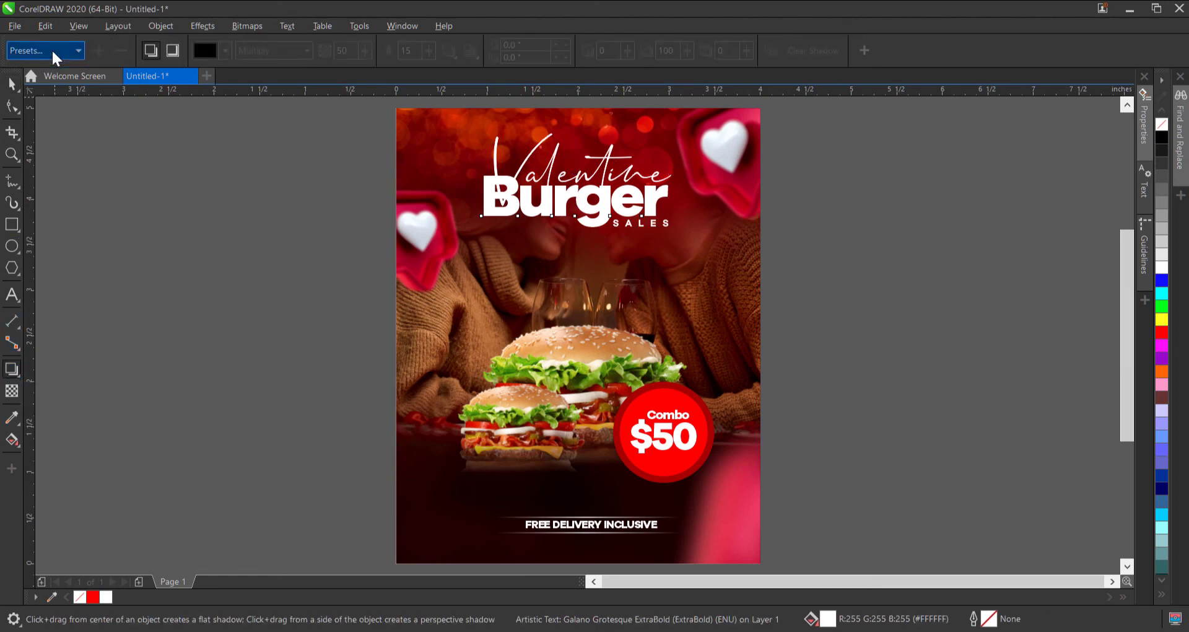
{"action": "left_click", "coordinate": [50, 50]}
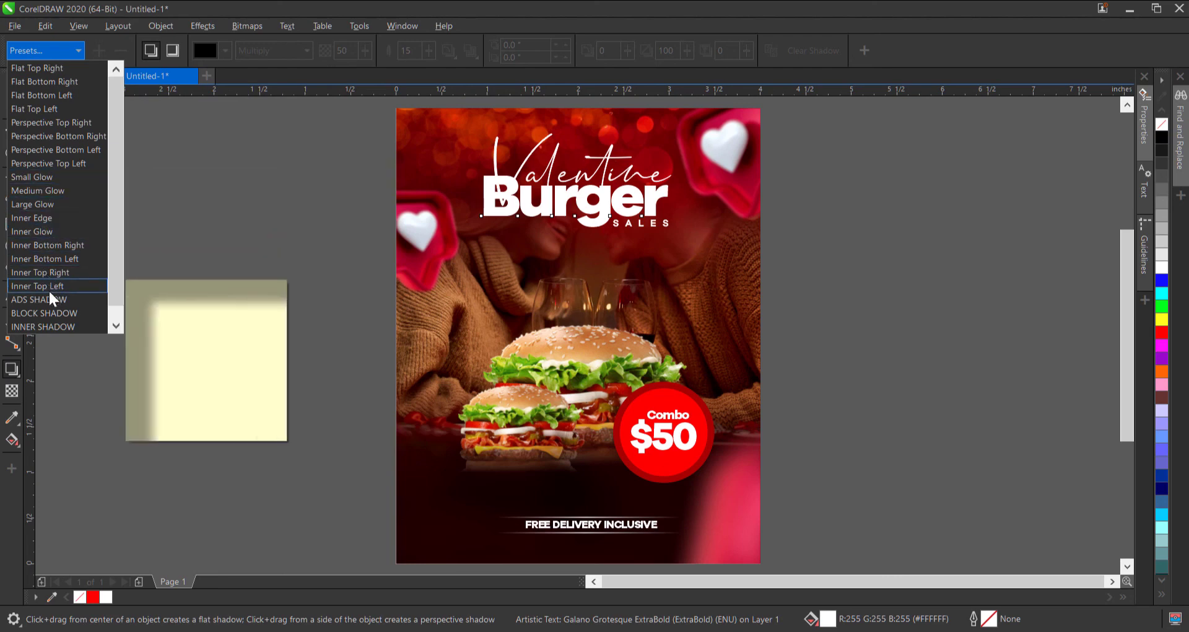
{"action": "left_click", "coordinate": [35, 176]}
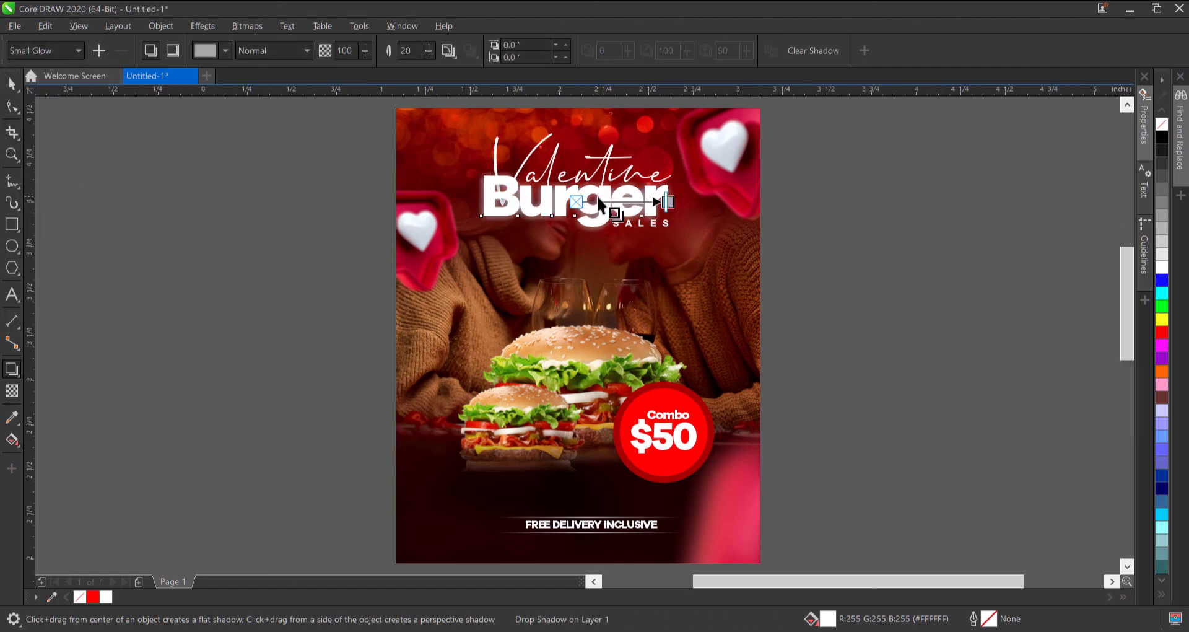
{"action": "scroll", "coordinate": [600, 211], "scroll_direction": "up", "scroll_amount": 2}
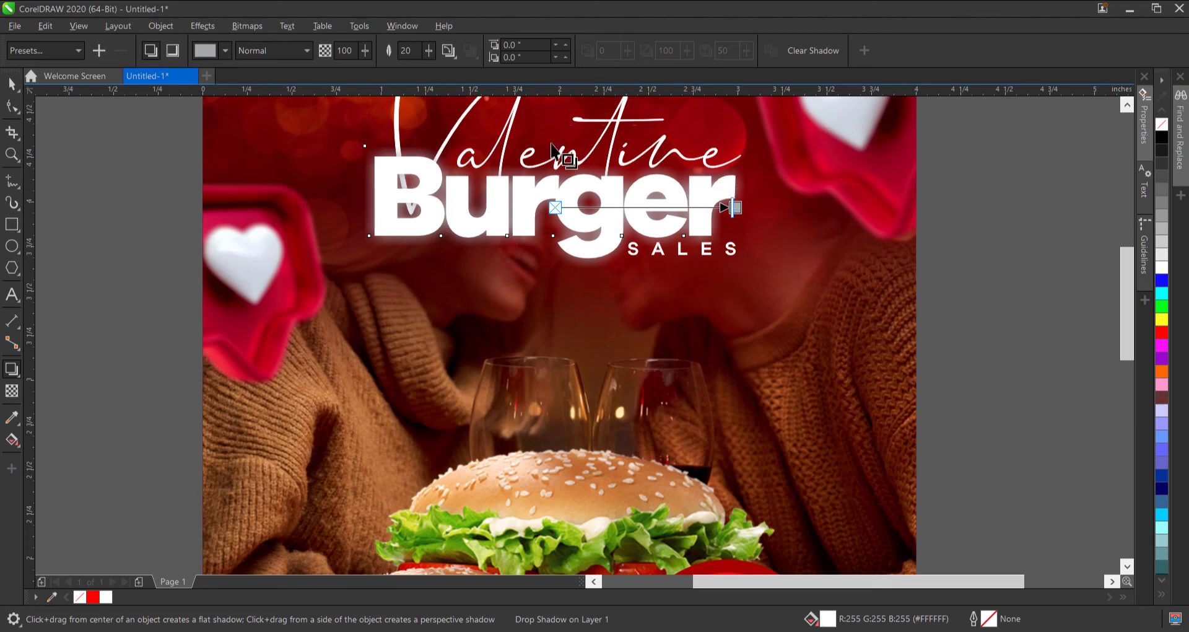
Step: Change the "Burger" title's shadow colour to a near-black shade
{"action": "left_click", "coordinate": [224, 52]}
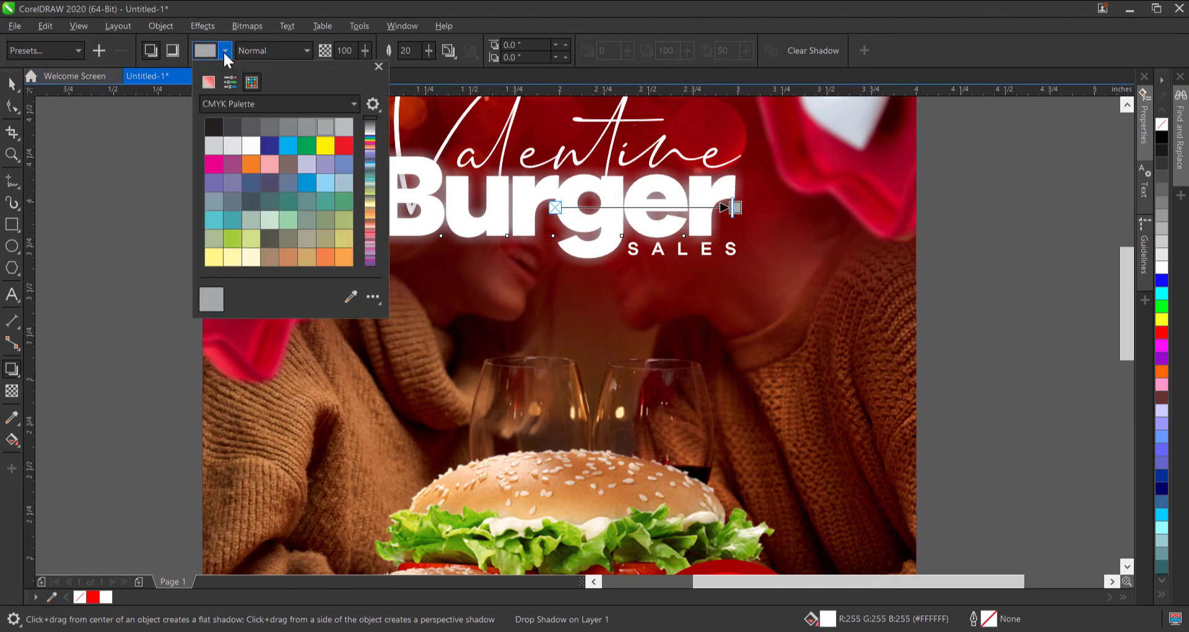
{"action": "left_click", "coordinate": [211, 127]}
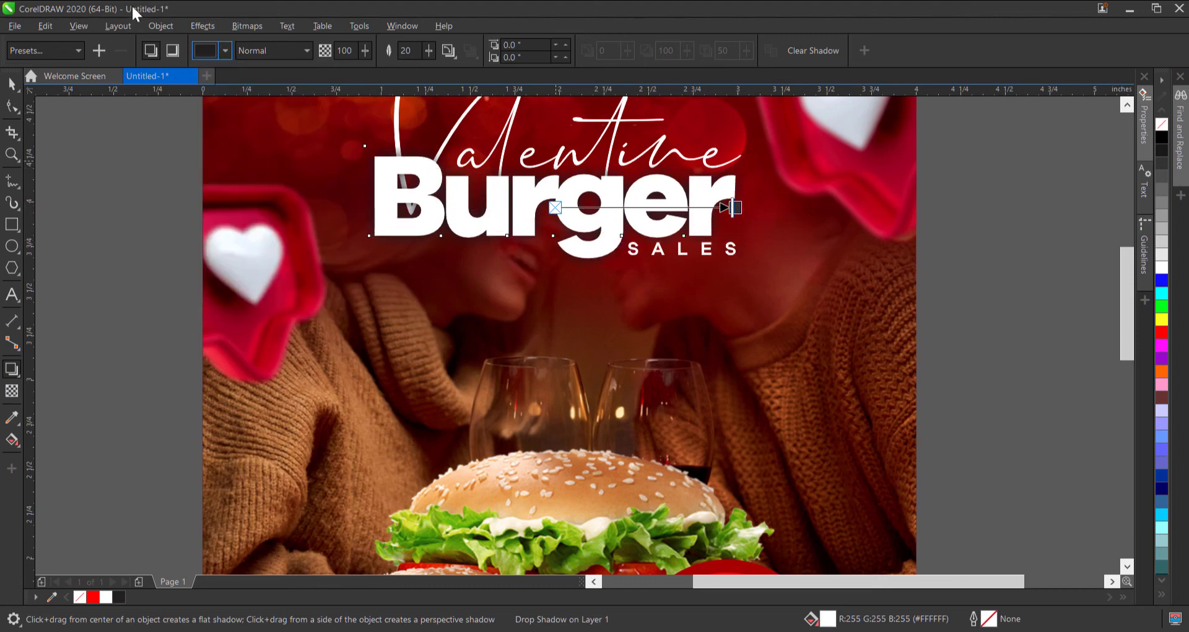
{"action": "left_click", "coordinate": [224, 52]}
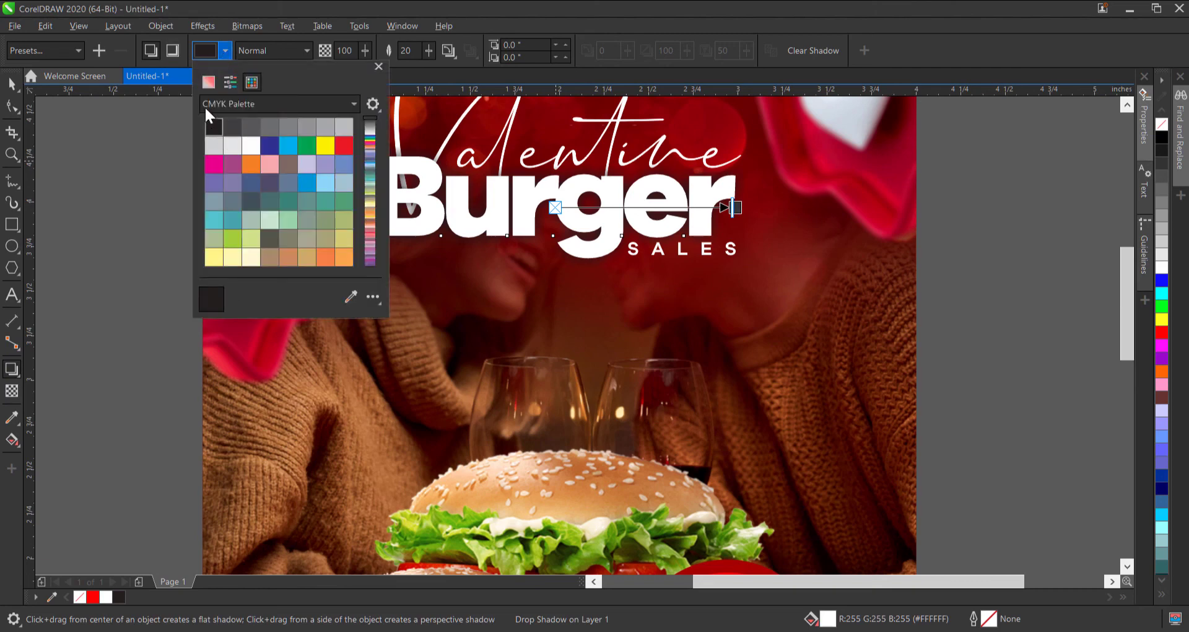
{"action": "left_click", "coordinate": [208, 82]}
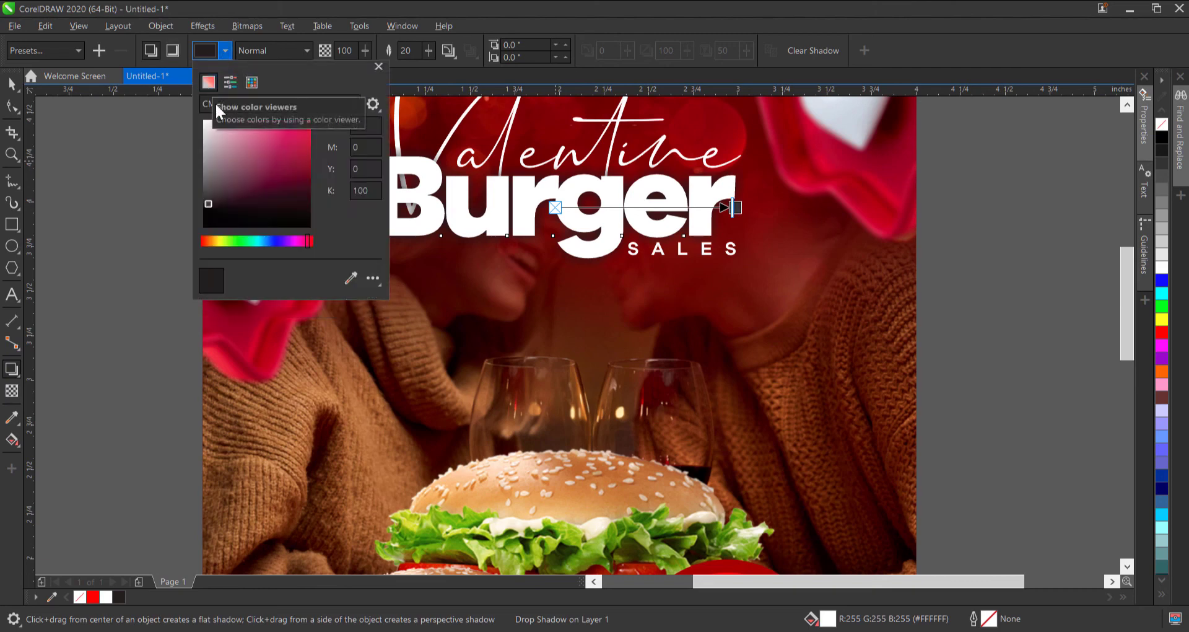
{"action": "left_click", "coordinate": [230, 82]}
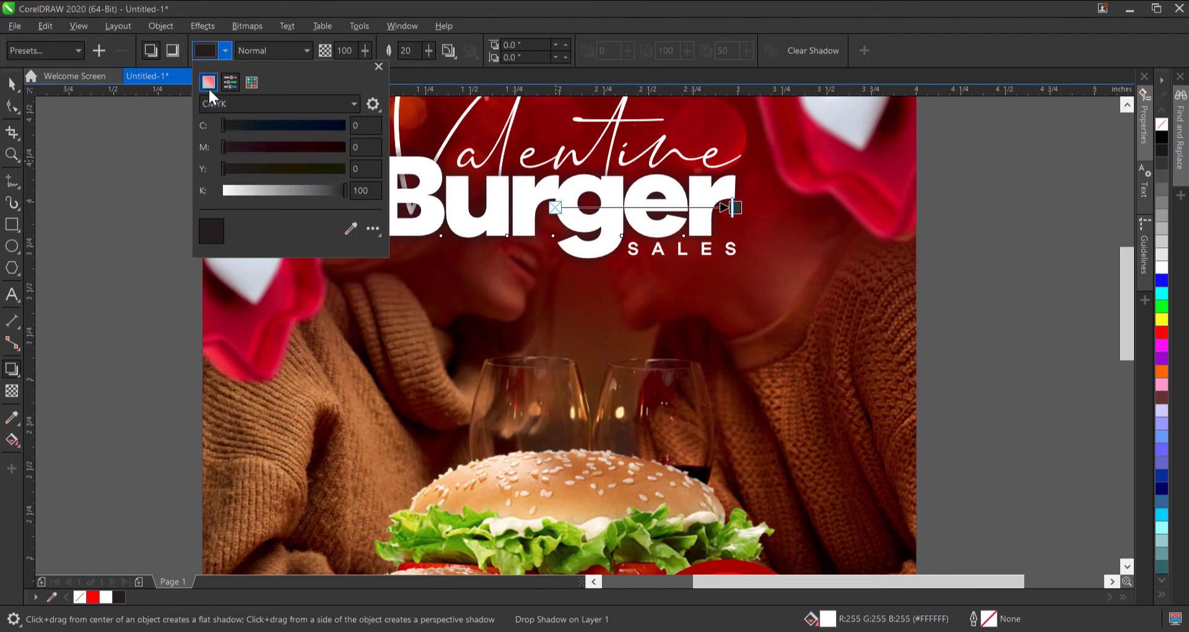
{"action": "left_click", "coordinate": [208, 87]}
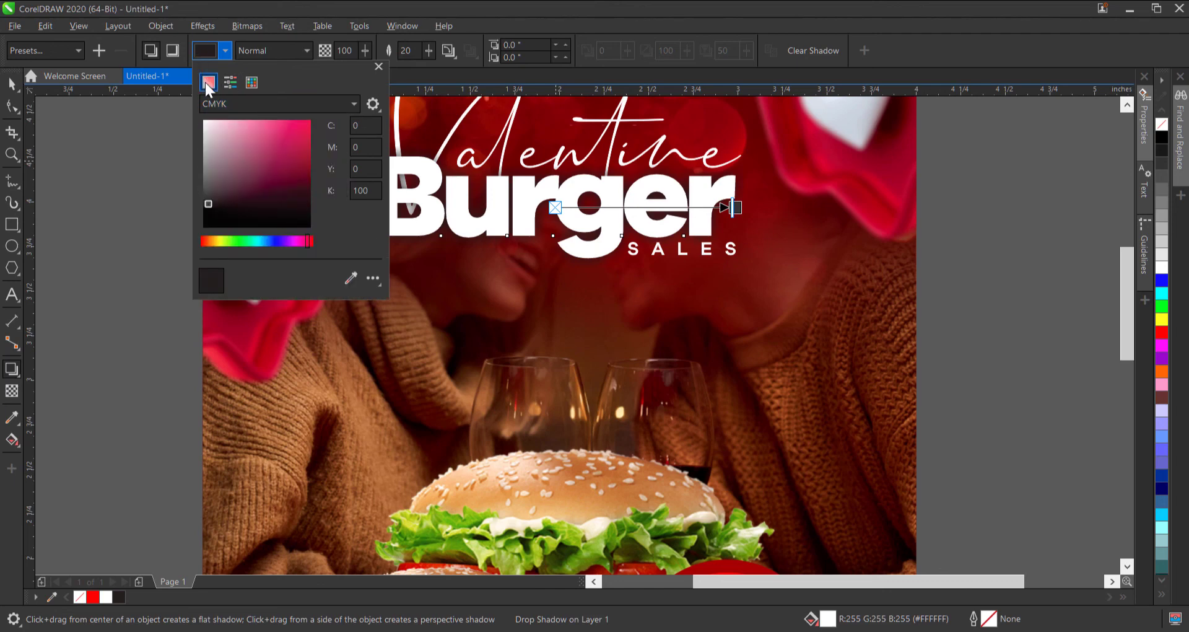
{"action": "left_click", "coordinate": [216, 214]}
{"action": "left_click", "coordinate": [217, 217]}
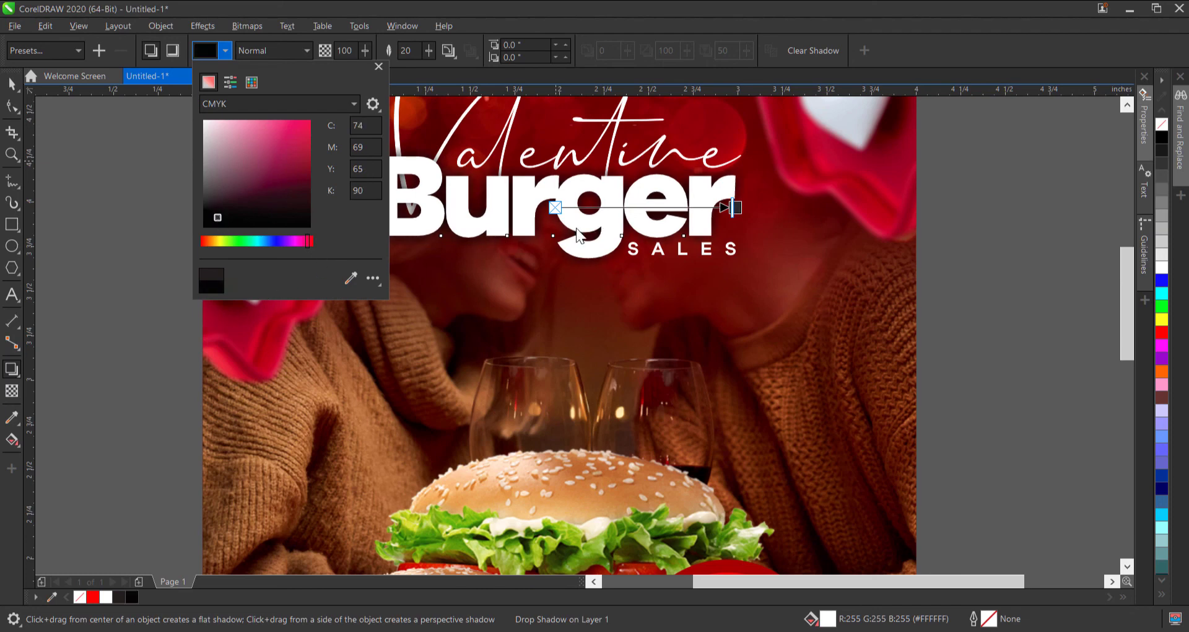
{"action": "left_click_drag", "start_coordinate": [219, 222], "coordinate": [217, 185]}
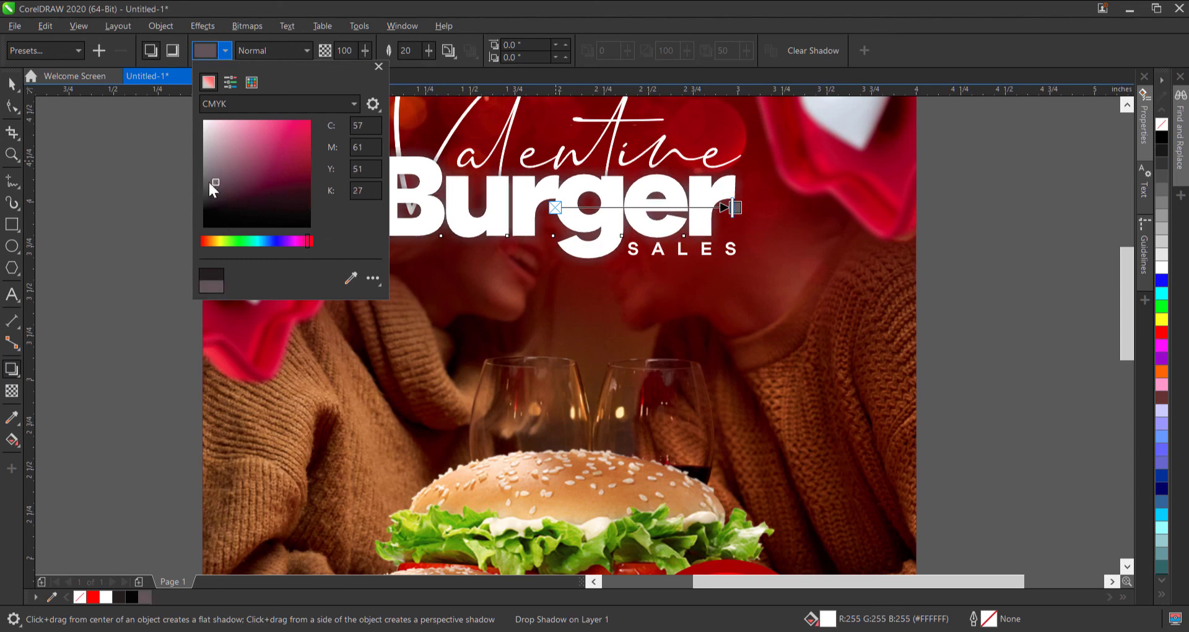
{"action": "left_click_drag", "start_coordinate": [215, 180], "coordinate": [218, 217]}
{"action": "left_click", "coordinate": [411, 314]}
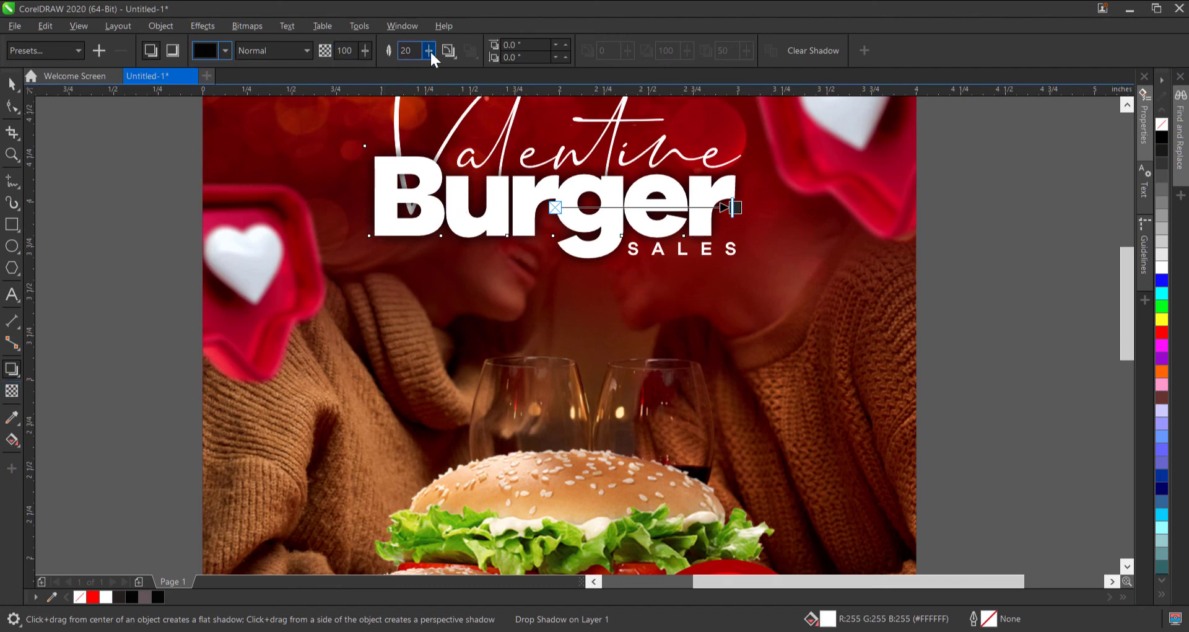
Step: Set the "Burger" title's shadow opacity to 30 and its feathering to 24, and deselect the text
{"action": "left_click_drag", "start_coordinate": [431, 49], "coordinate": [366, 48]}
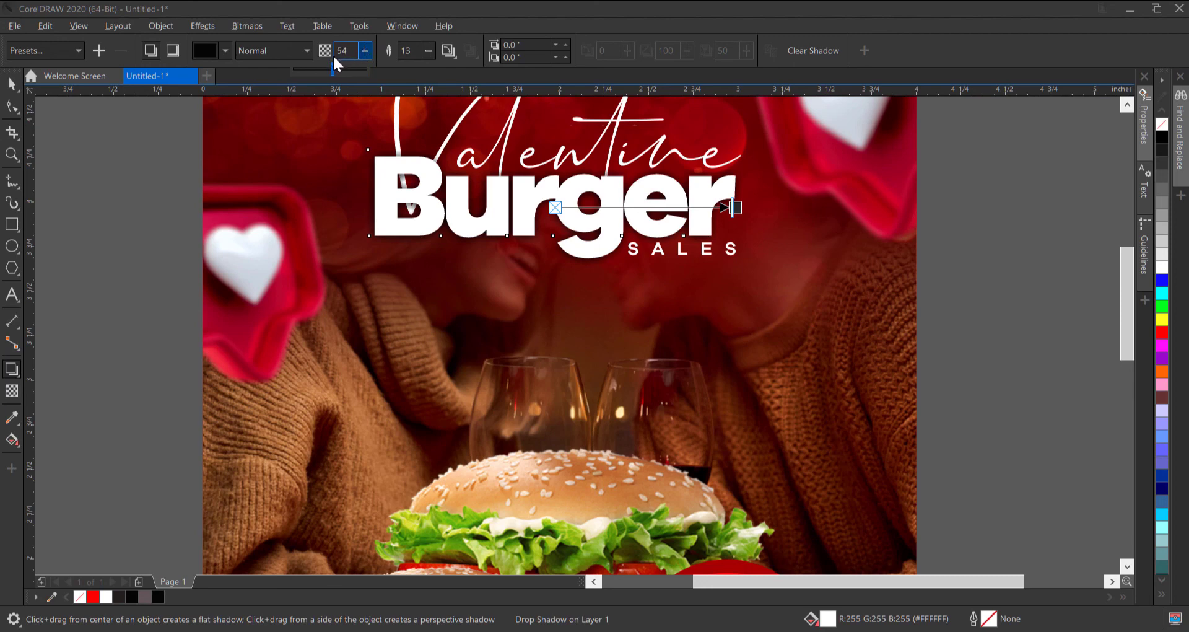
{"action": "left_click_drag", "start_coordinate": [329, 57], "coordinate": [353, 49]}
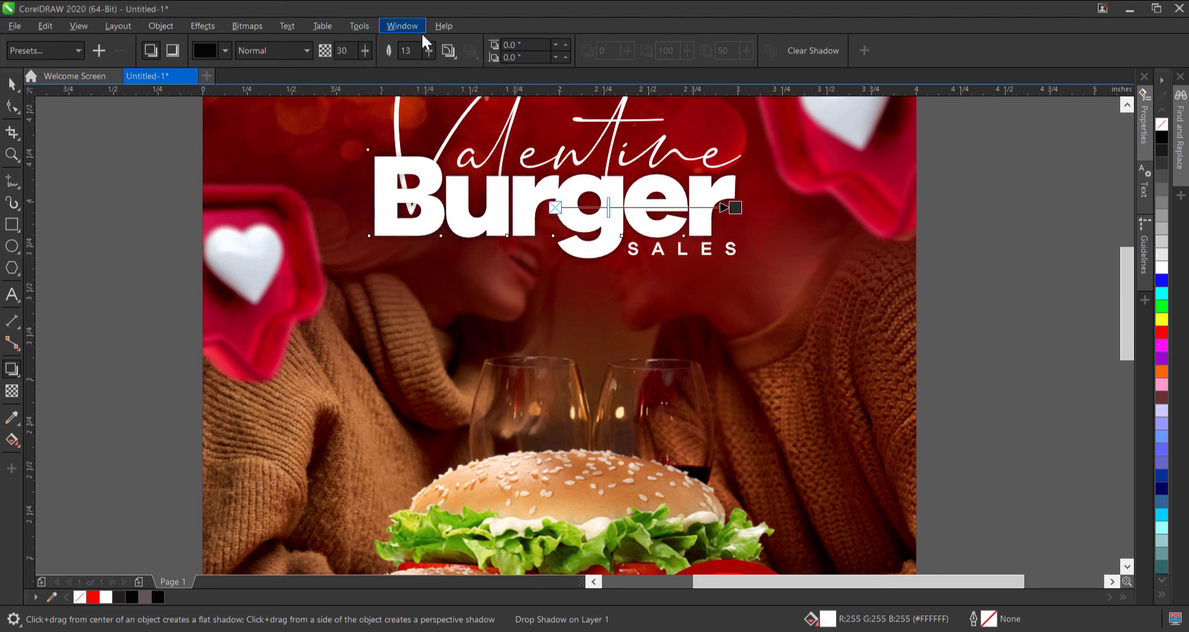
{"action": "left_click_drag", "start_coordinate": [429, 48], "coordinate": [437, 44]}
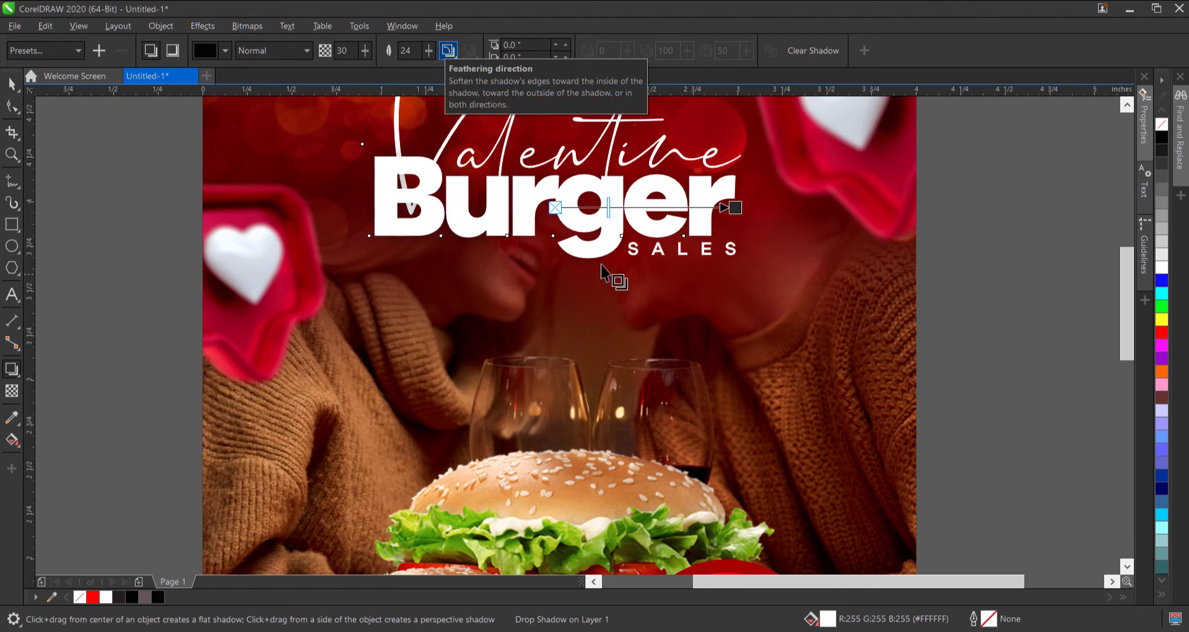
{"action": "left_click", "coordinate": [9, 84]}
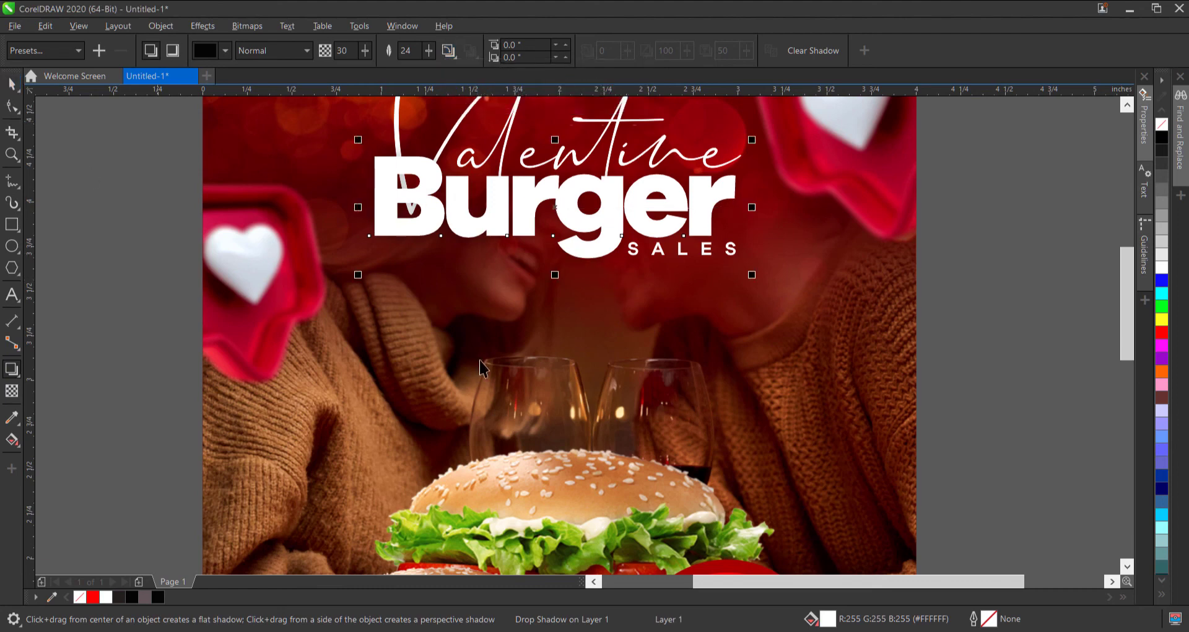
{"action": "scroll", "coordinate": [490, 301], "scroll_direction": "down", "scroll_amount": 2}
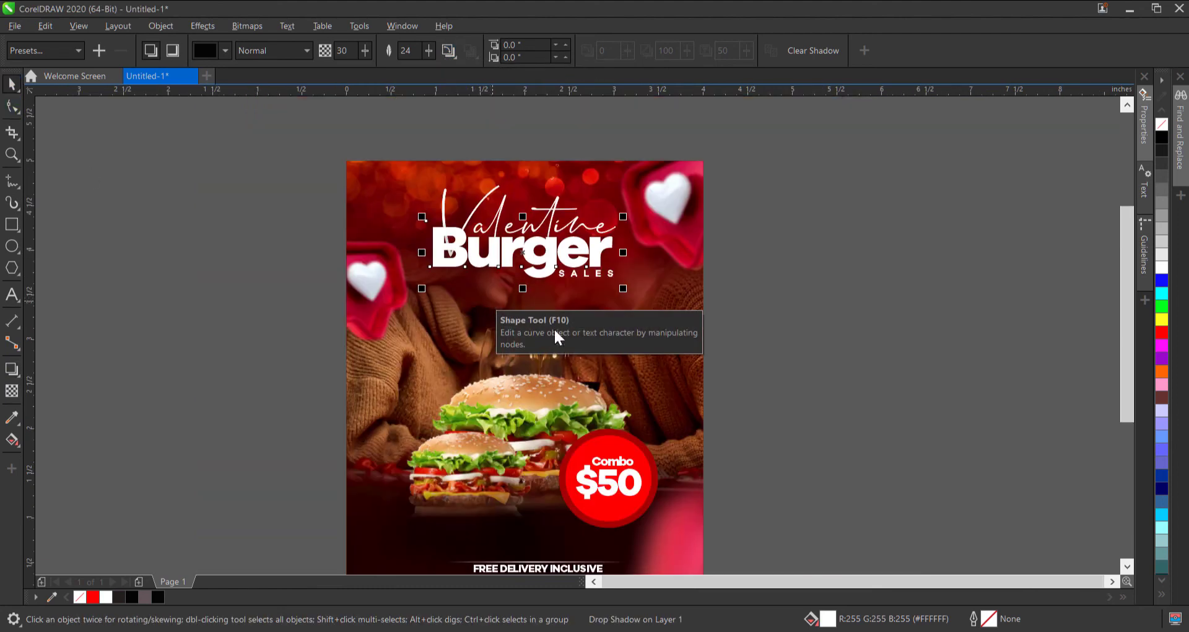
{"action": "left_click", "coordinate": [887, 280]}
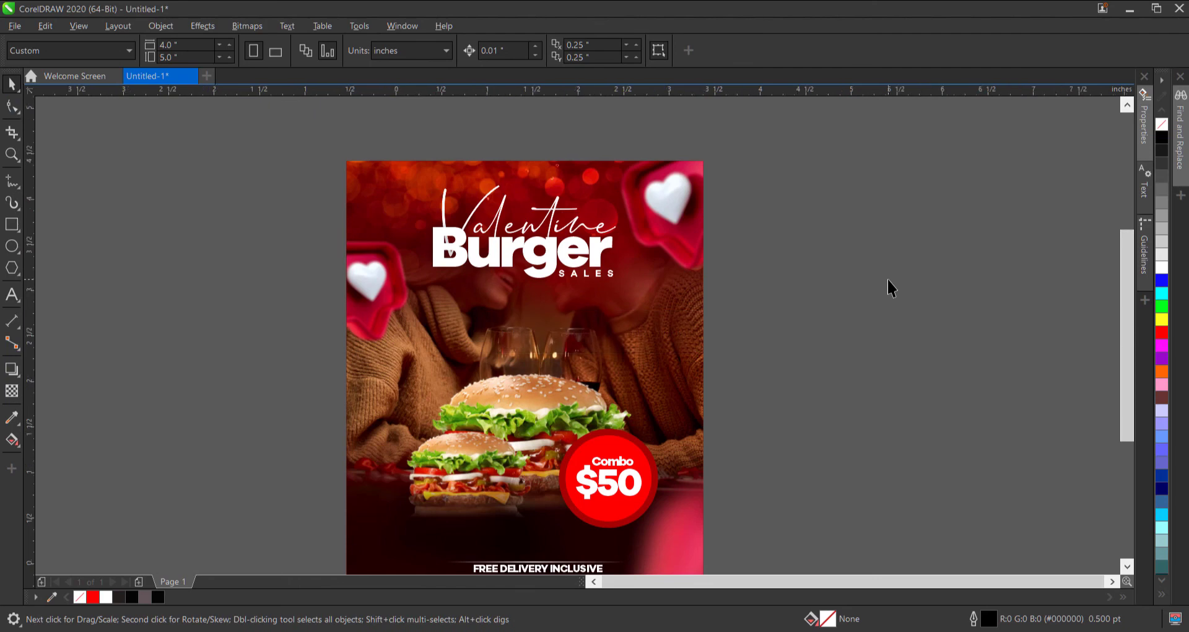
{"action": "key", "text": "shift+F4"}
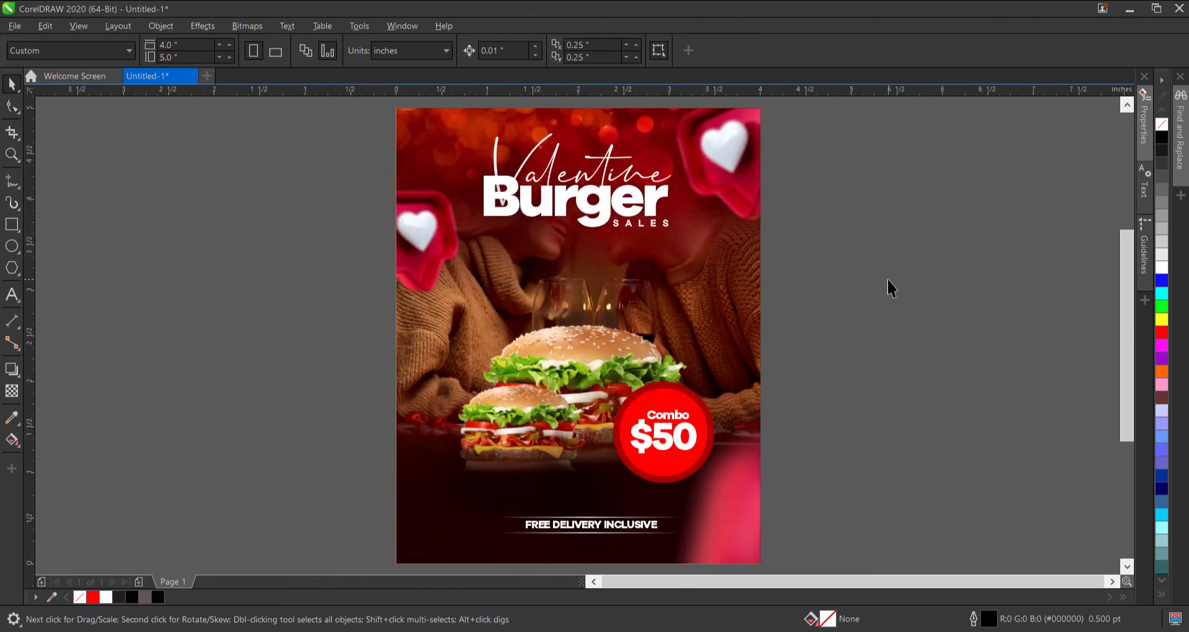